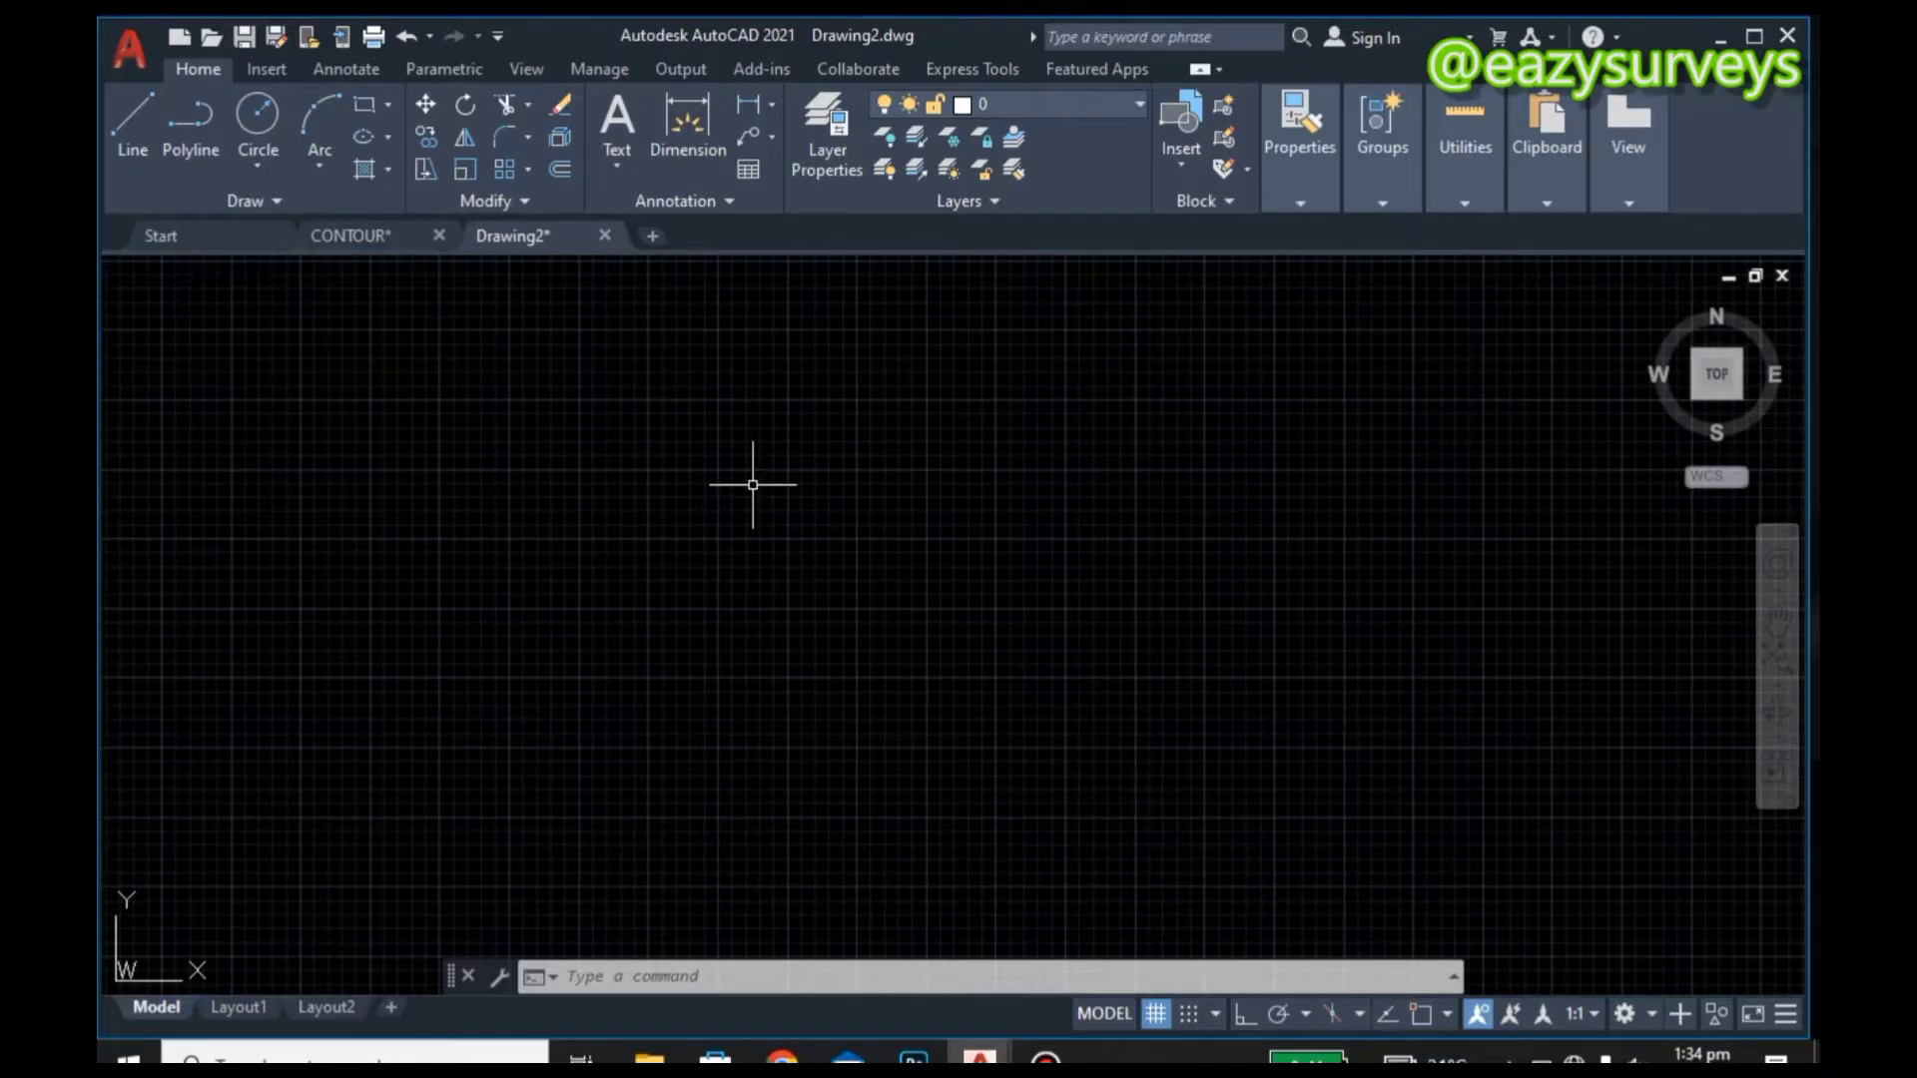
# Step: Confirm the drawing units as decimal lengths in meters, clockwise Deg/Min/Sec angles and a North base angle
pyautogui.write('UN')
pyautogui.press('Return')
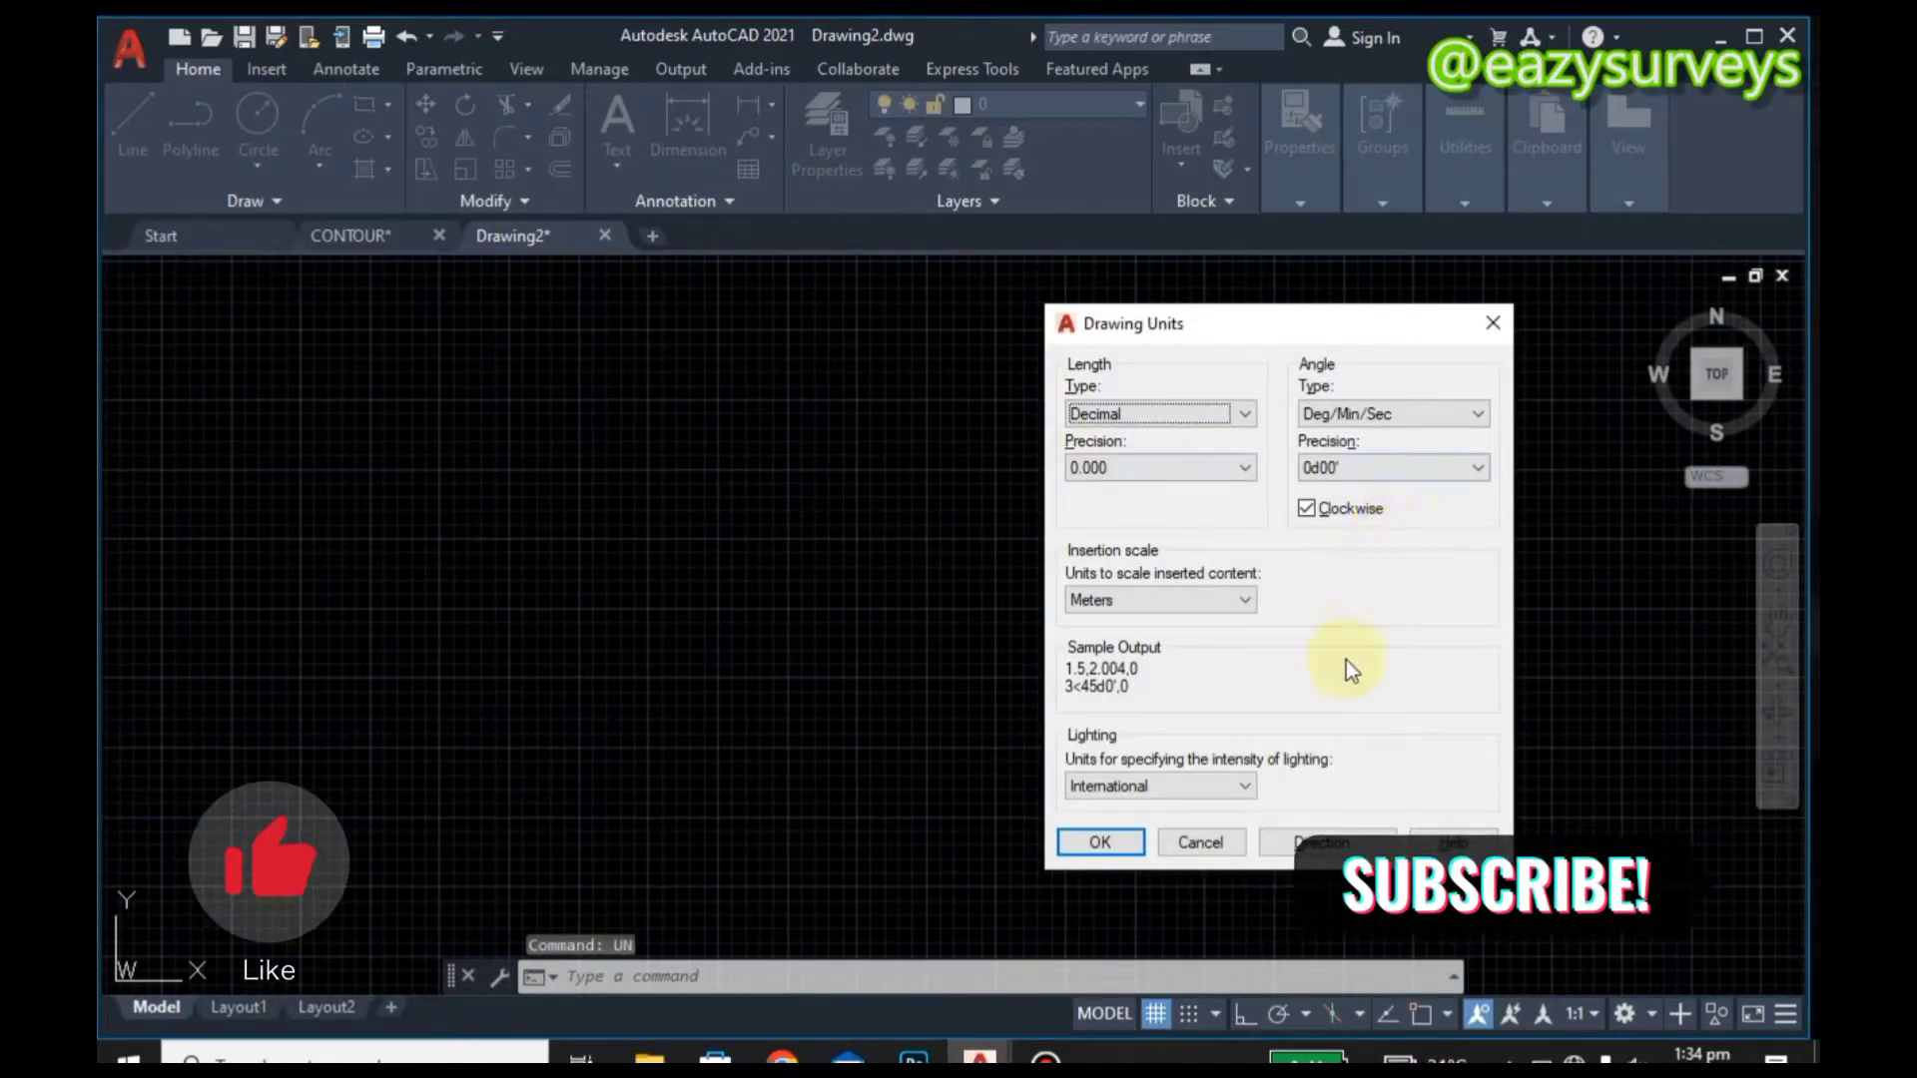
pyautogui.click(1323, 844)
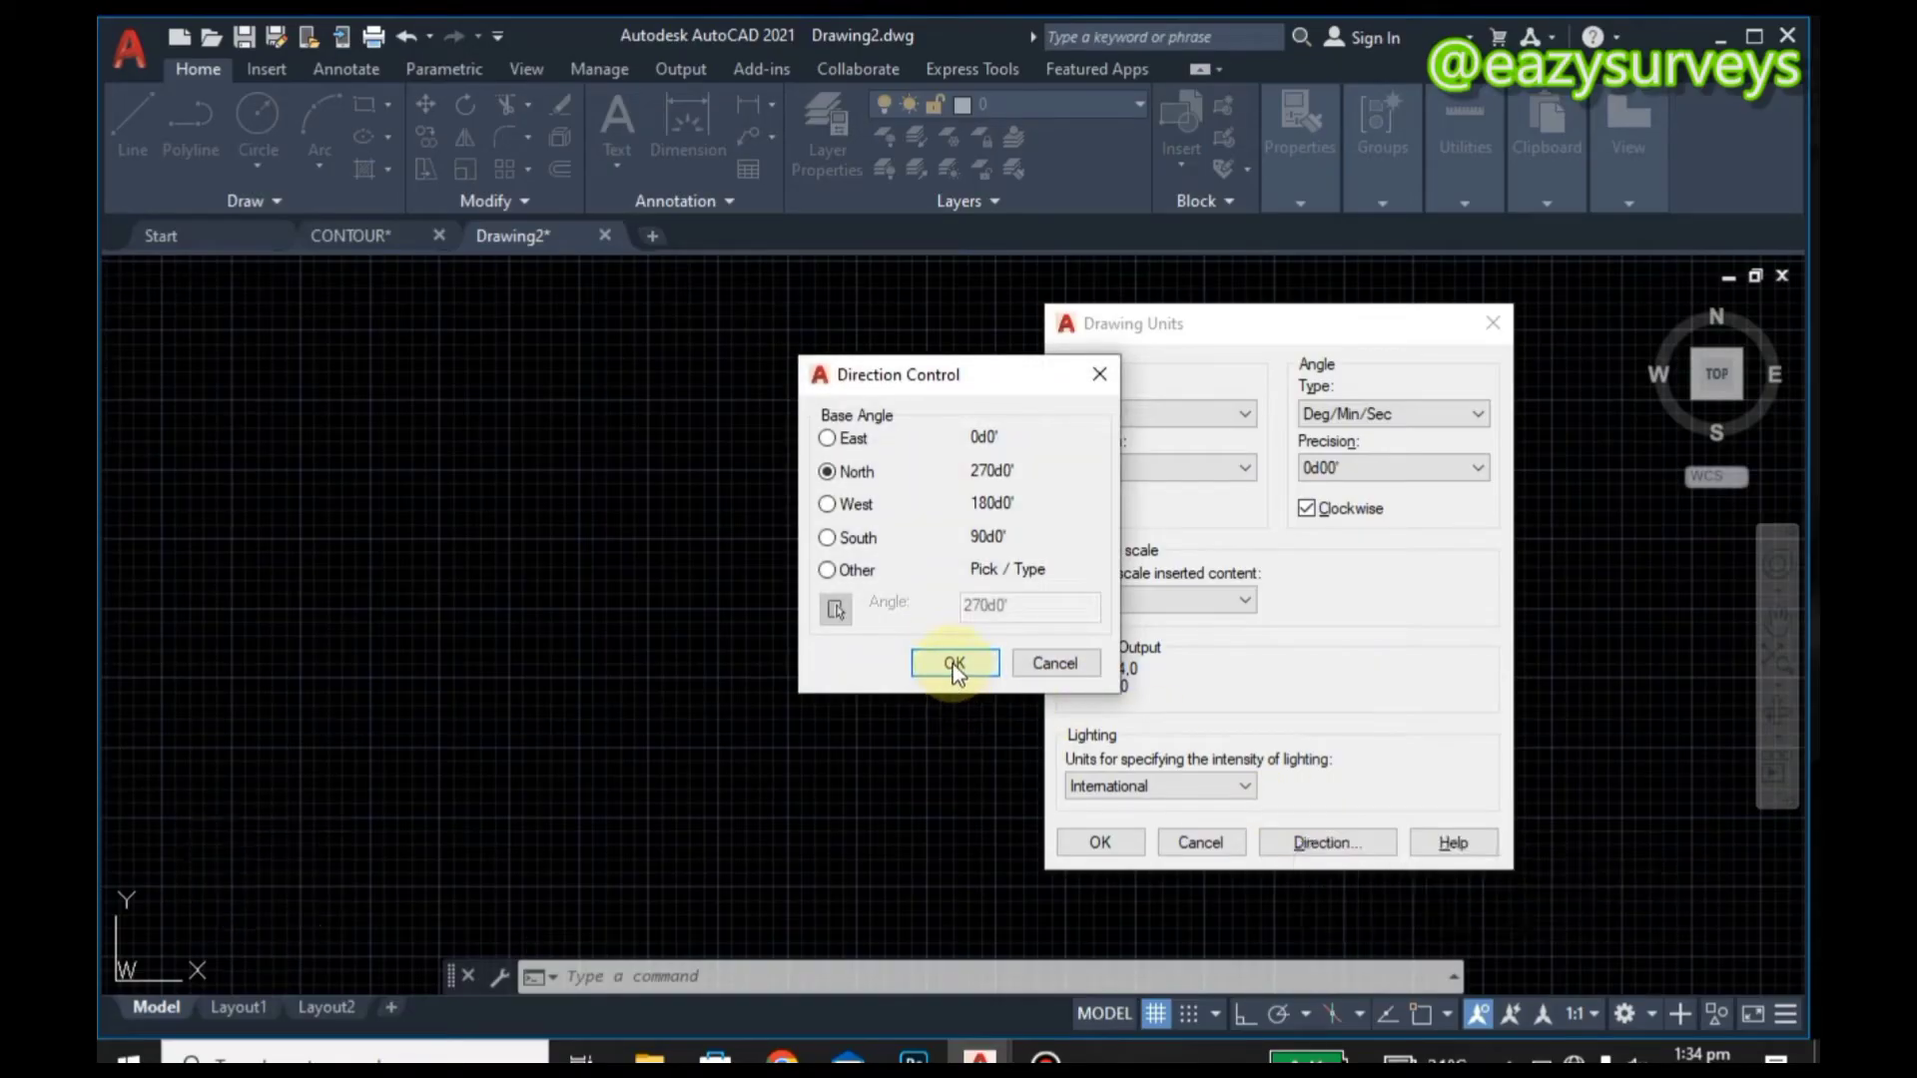
pyautogui.click(953, 663)
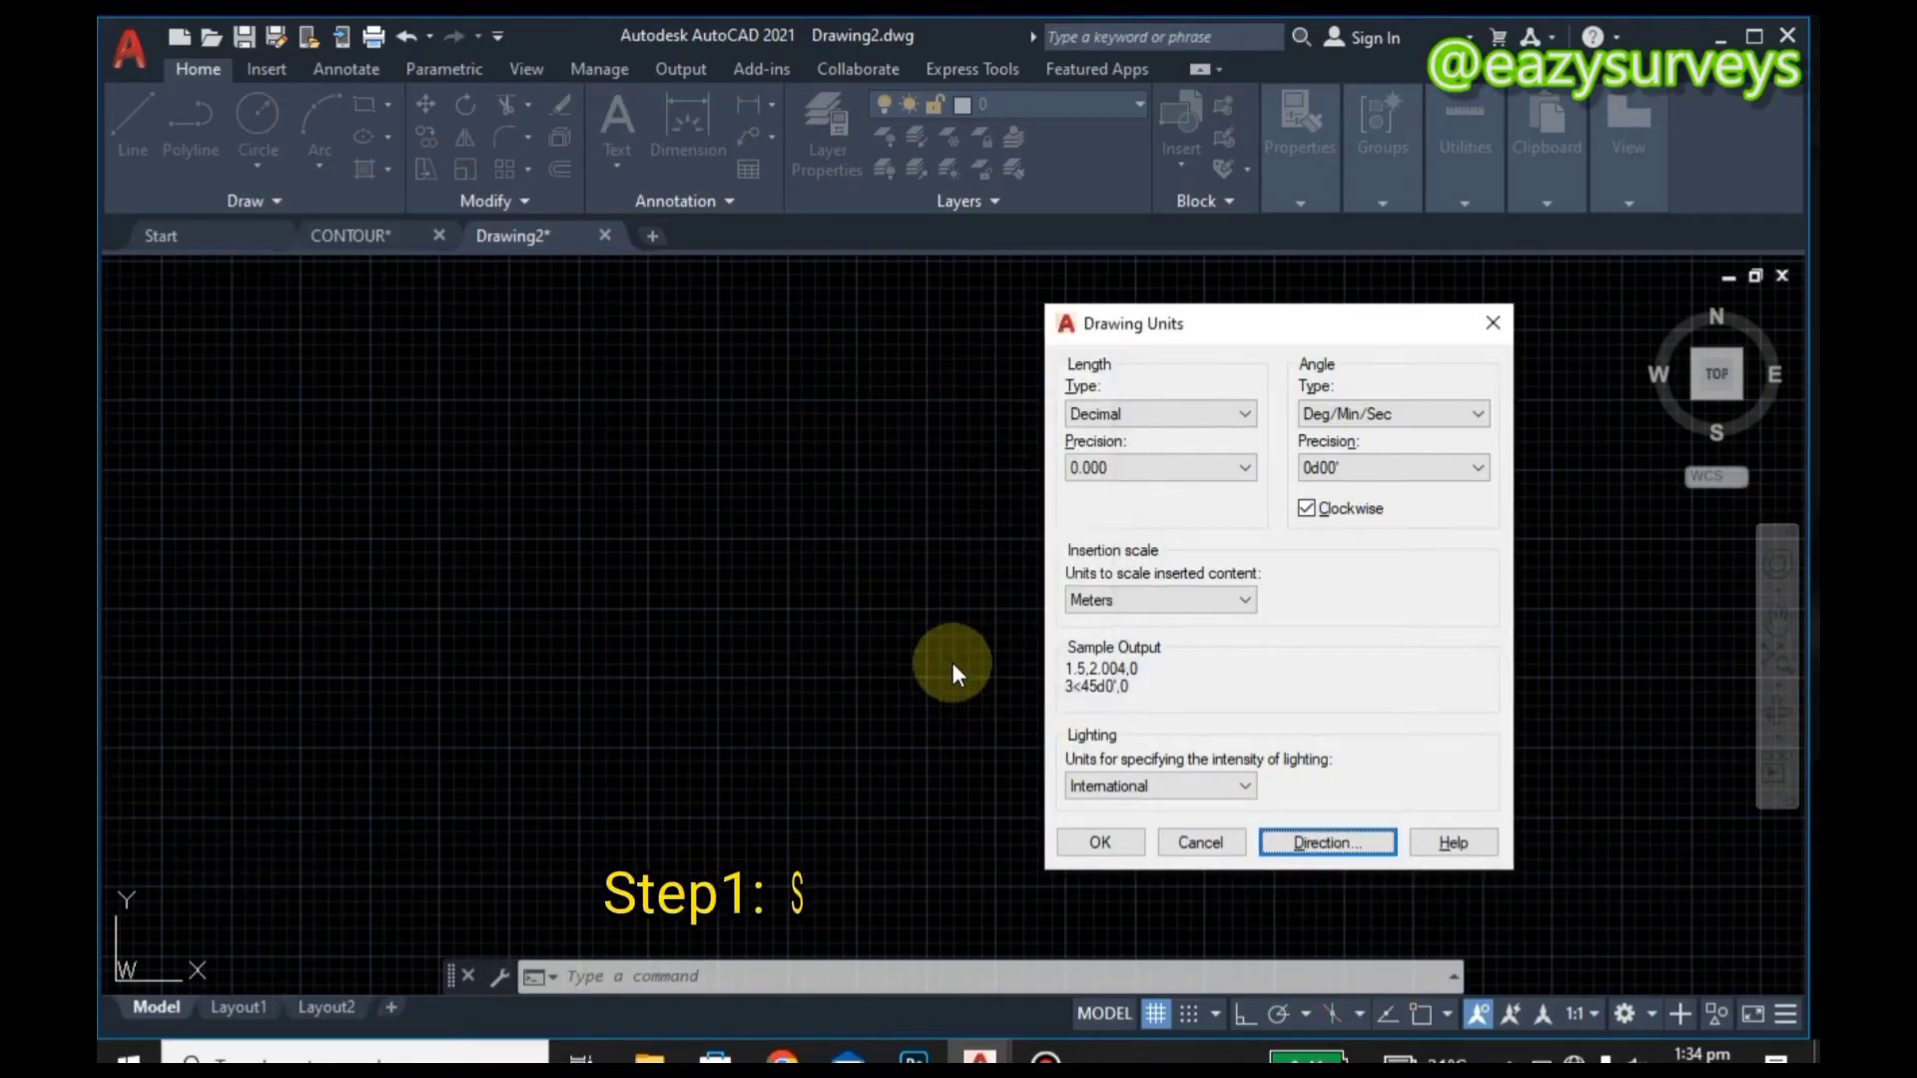
pyautogui.click(1101, 843)
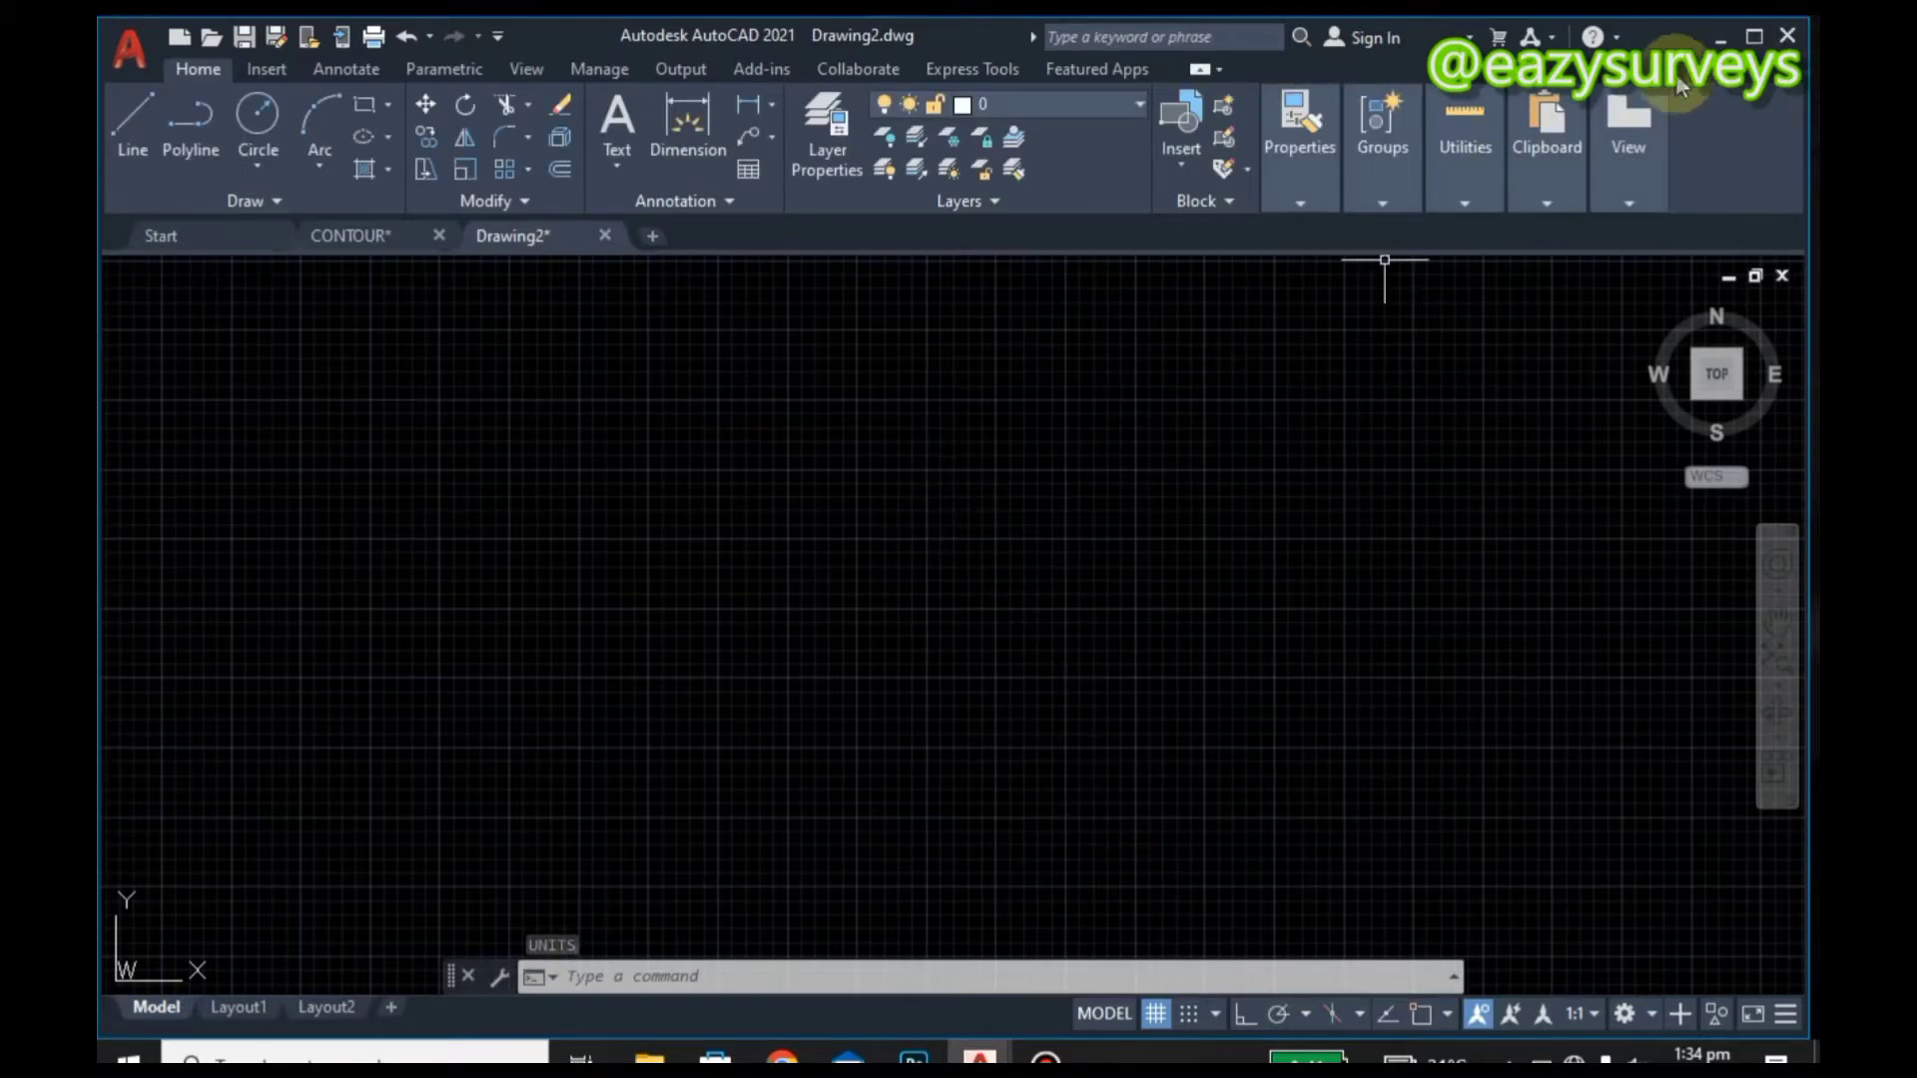
# Step: Launch SW_DTM 2014 from the desktop and place its window over the Drawing2 drawing in AutoCAD
pyautogui.click(1721, 38)
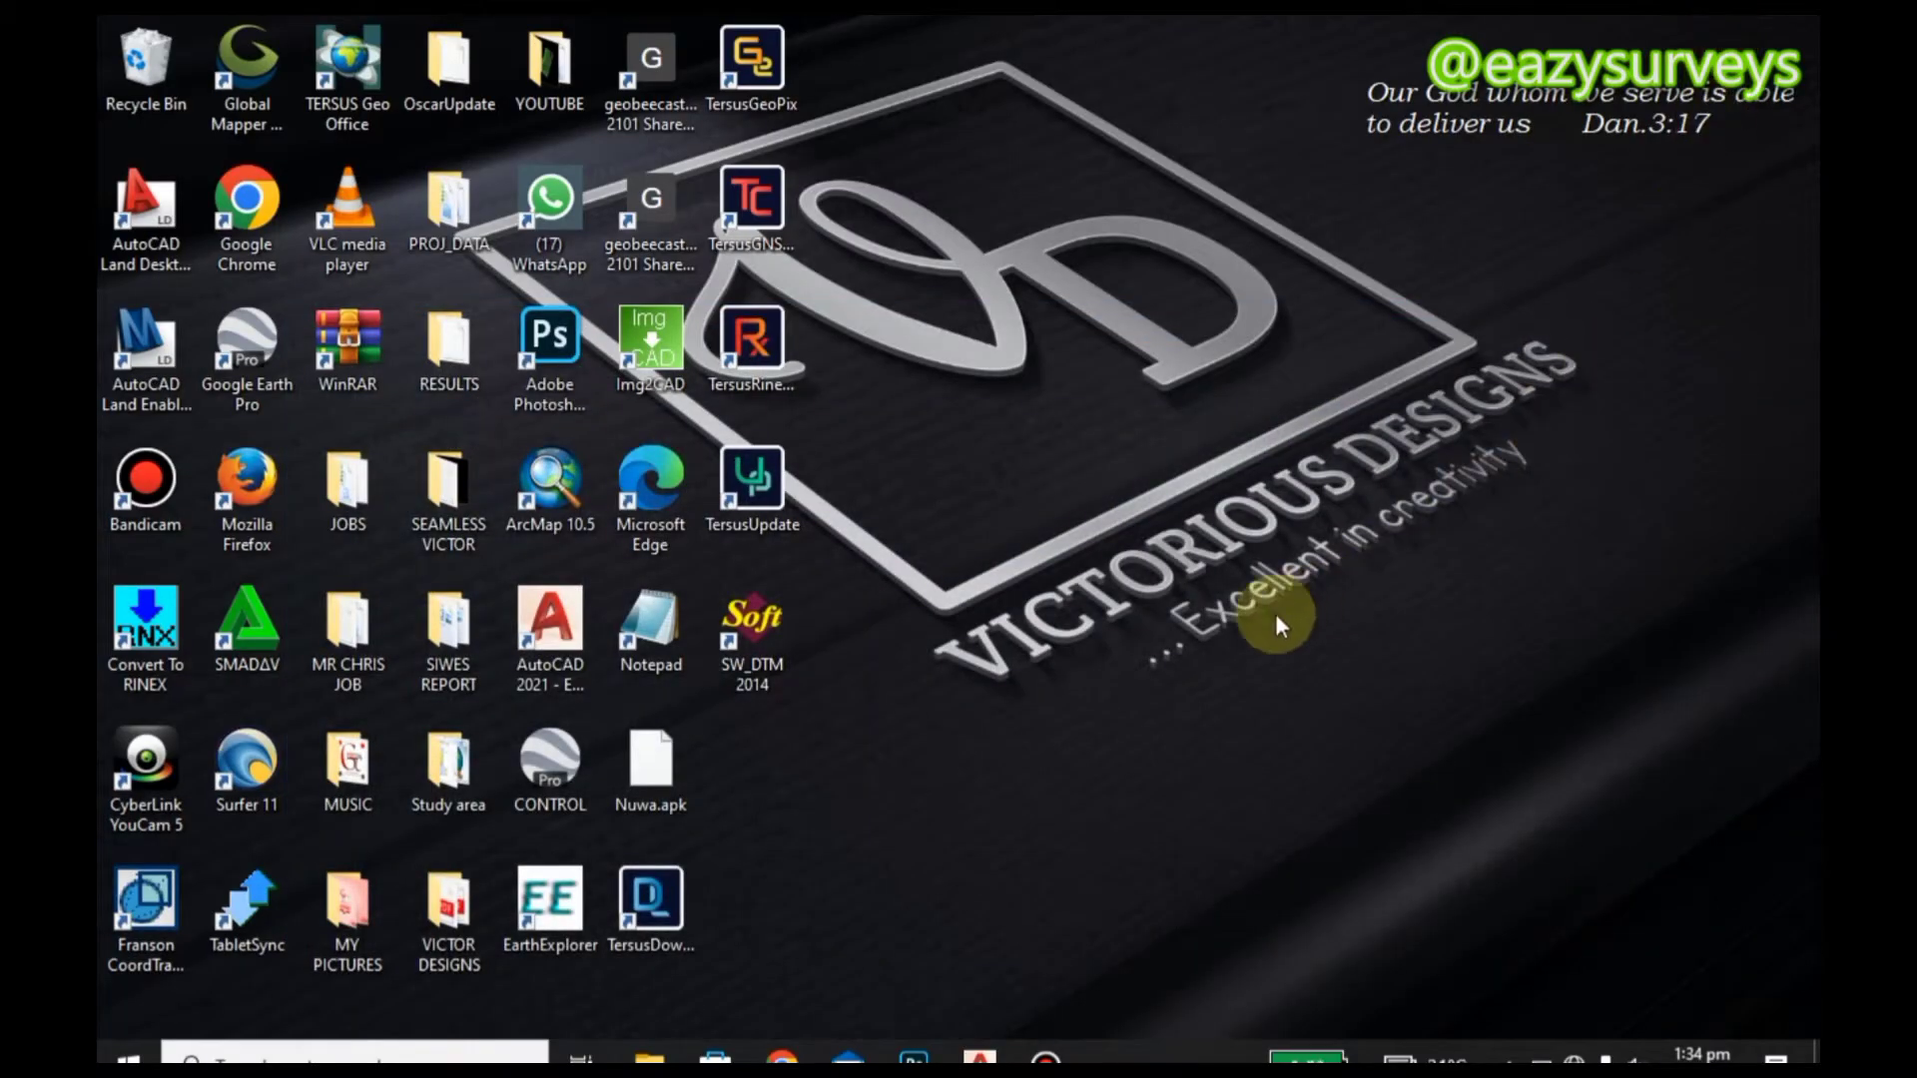
pyautogui.doubleClick(758, 615)
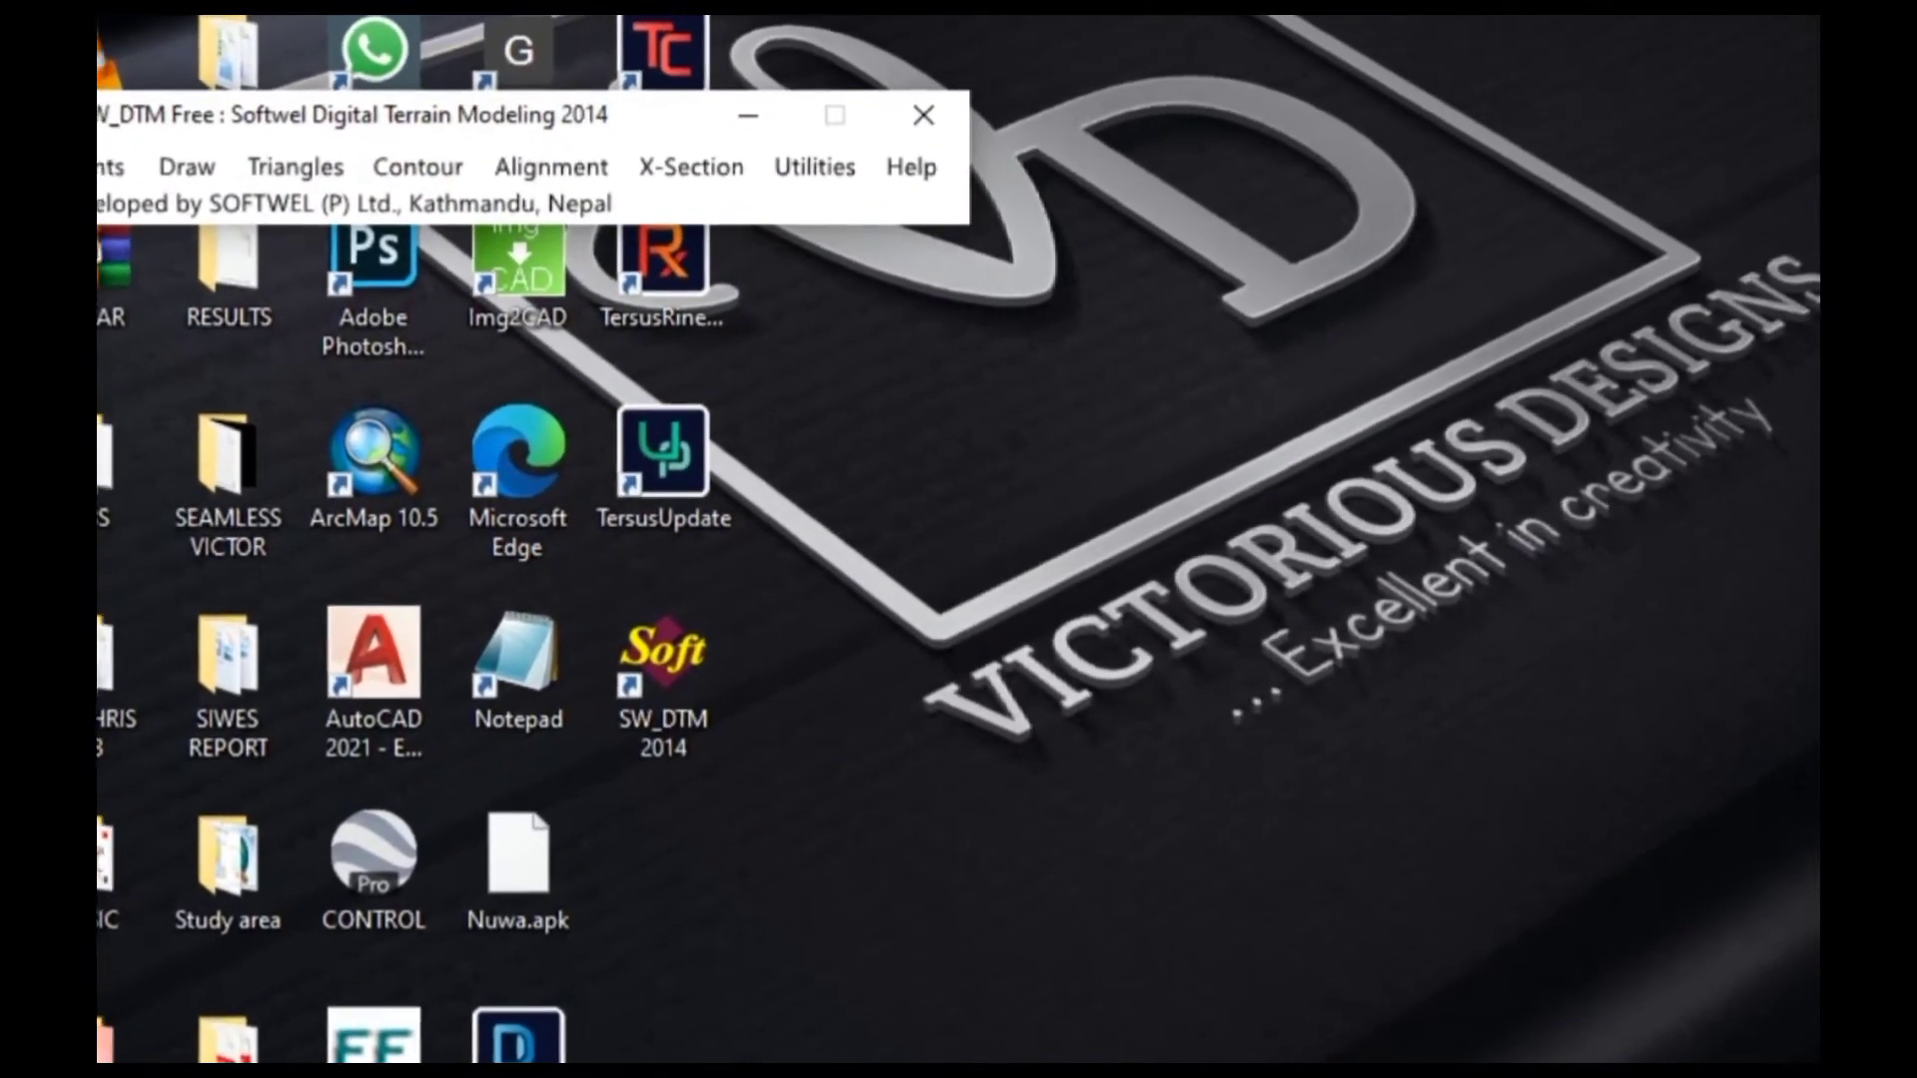
pyautogui.click(979, 1053)
pyautogui.click(1068, 953)
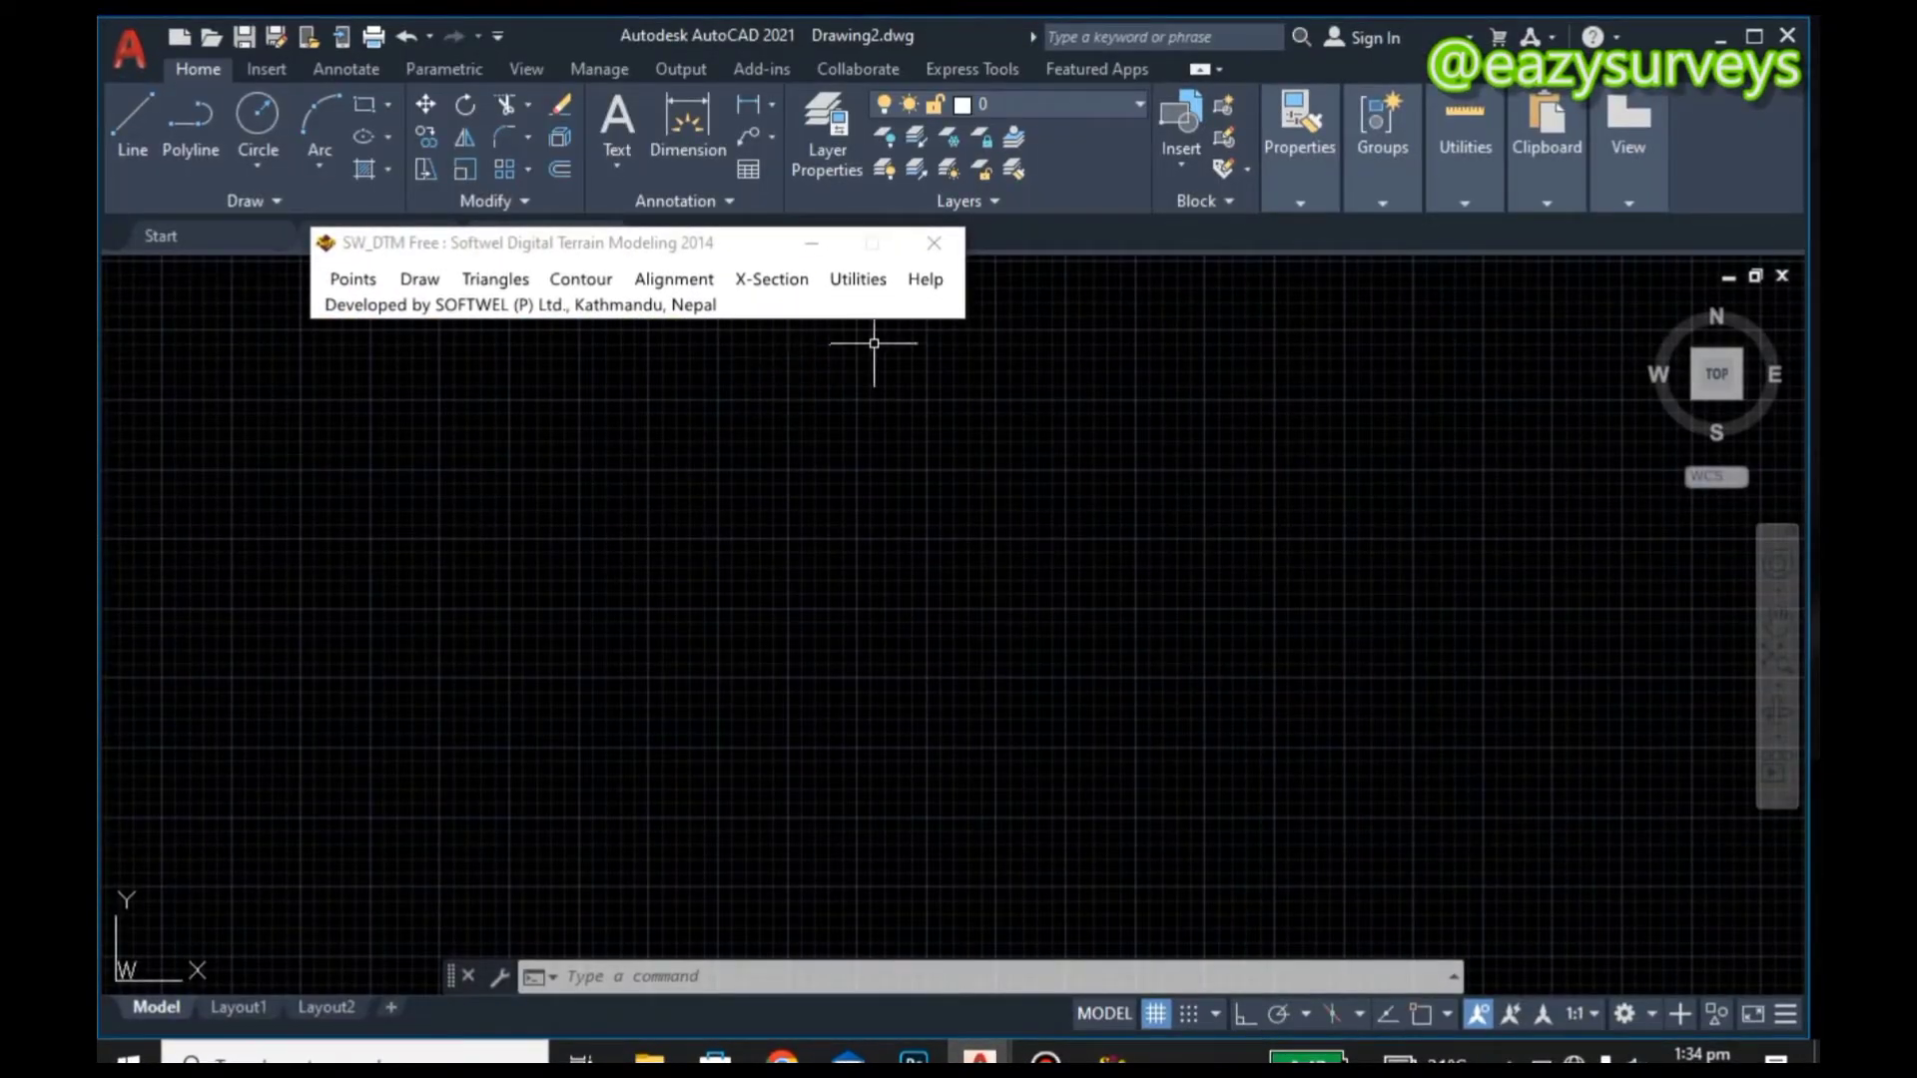
pyautogui.moveTo(583, 238); pyautogui.dragTo(505, 295)
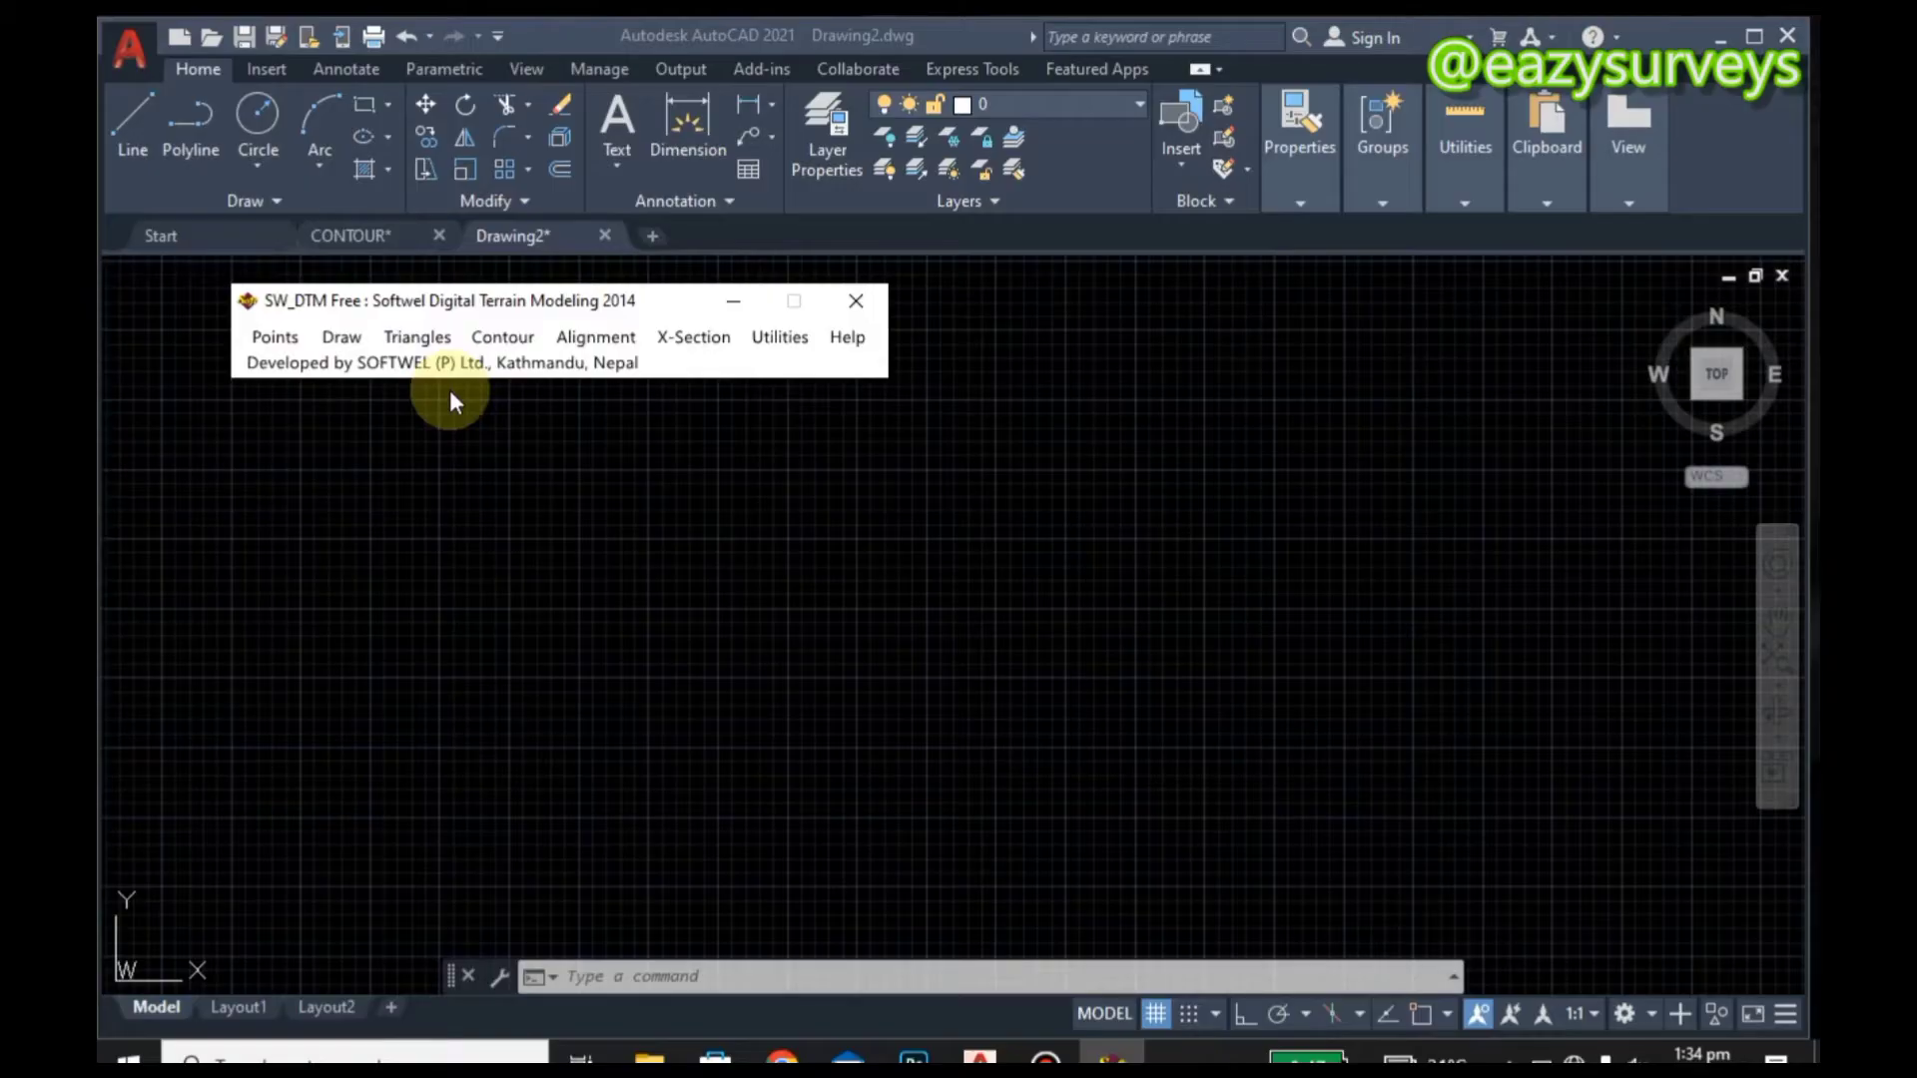
# Step: Switch to the SPOT HEIGHTS - Copy sheet in Excel and delete the header row containing E, N and H
pyautogui.click(1716, 40)
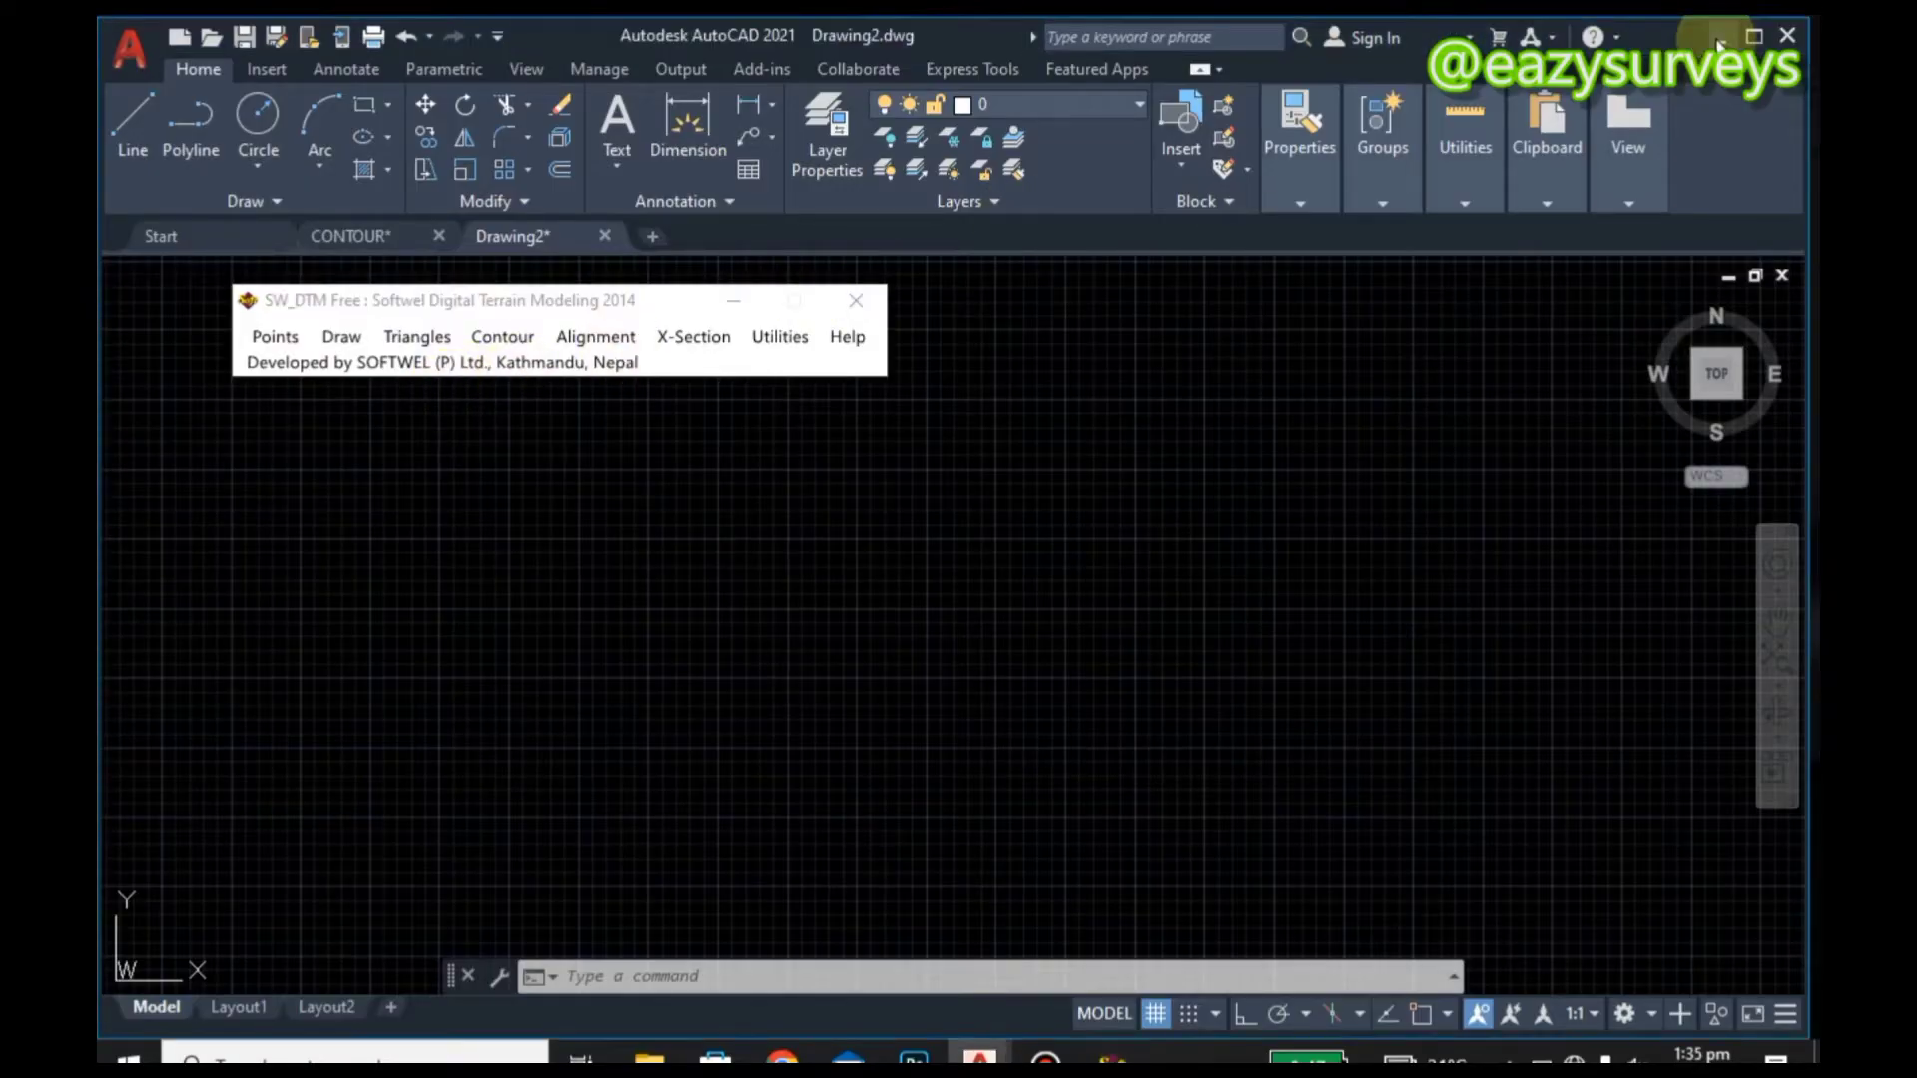
pyautogui.click(1718, 37)
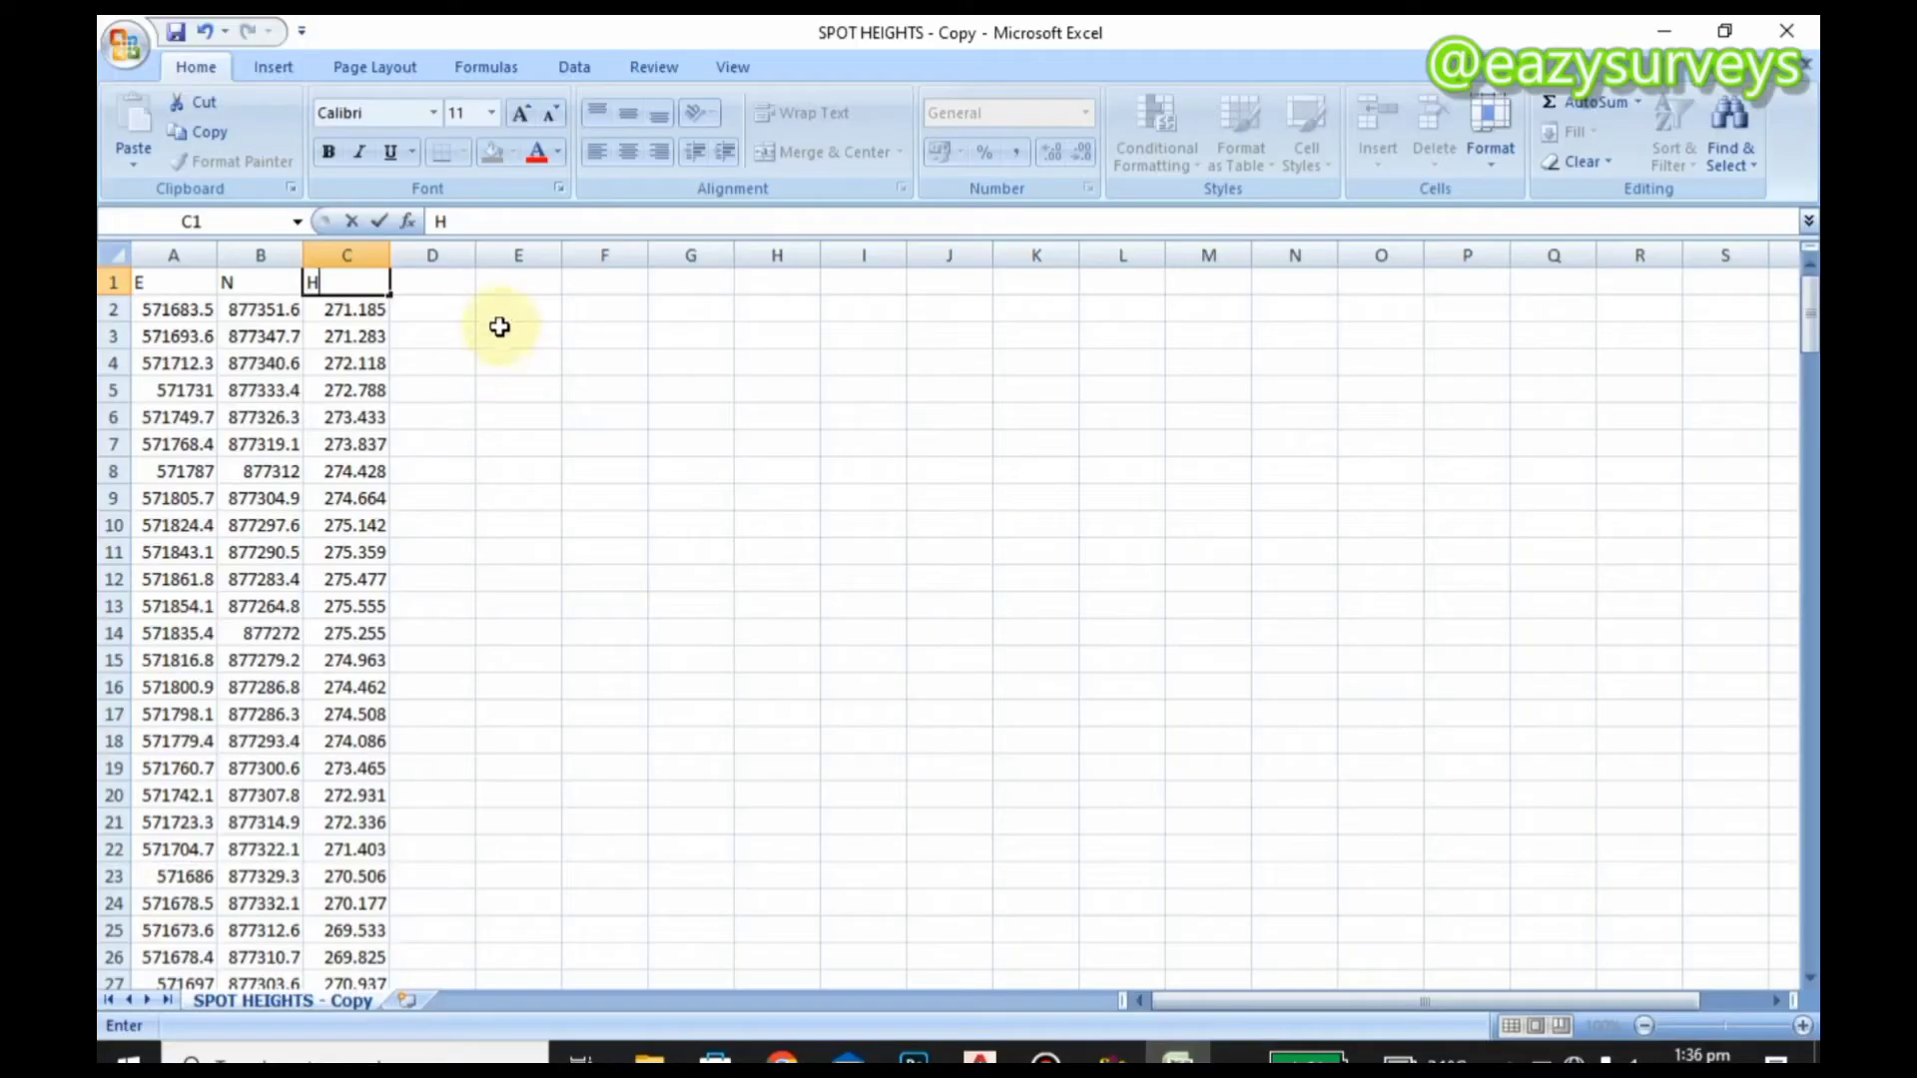
pyautogui.click(512, 304)
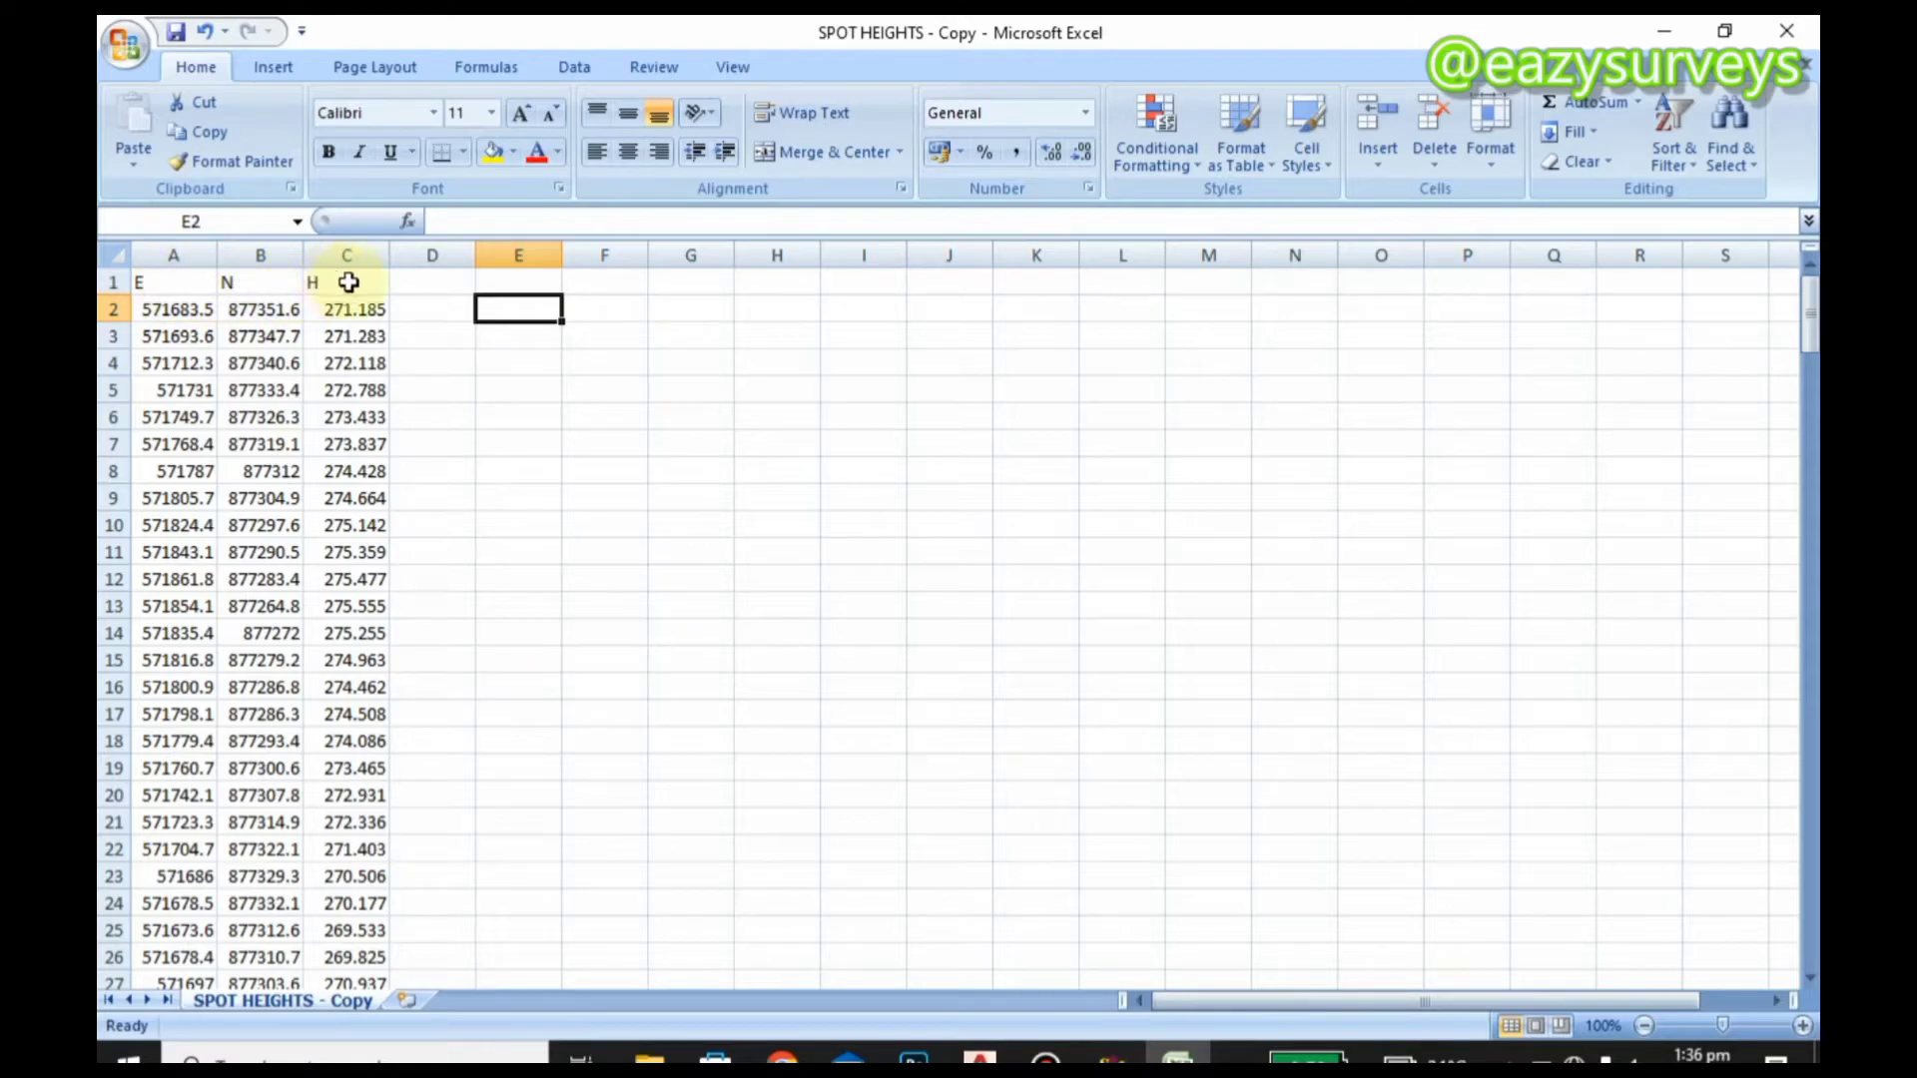
pyautogui.click(110, 282)
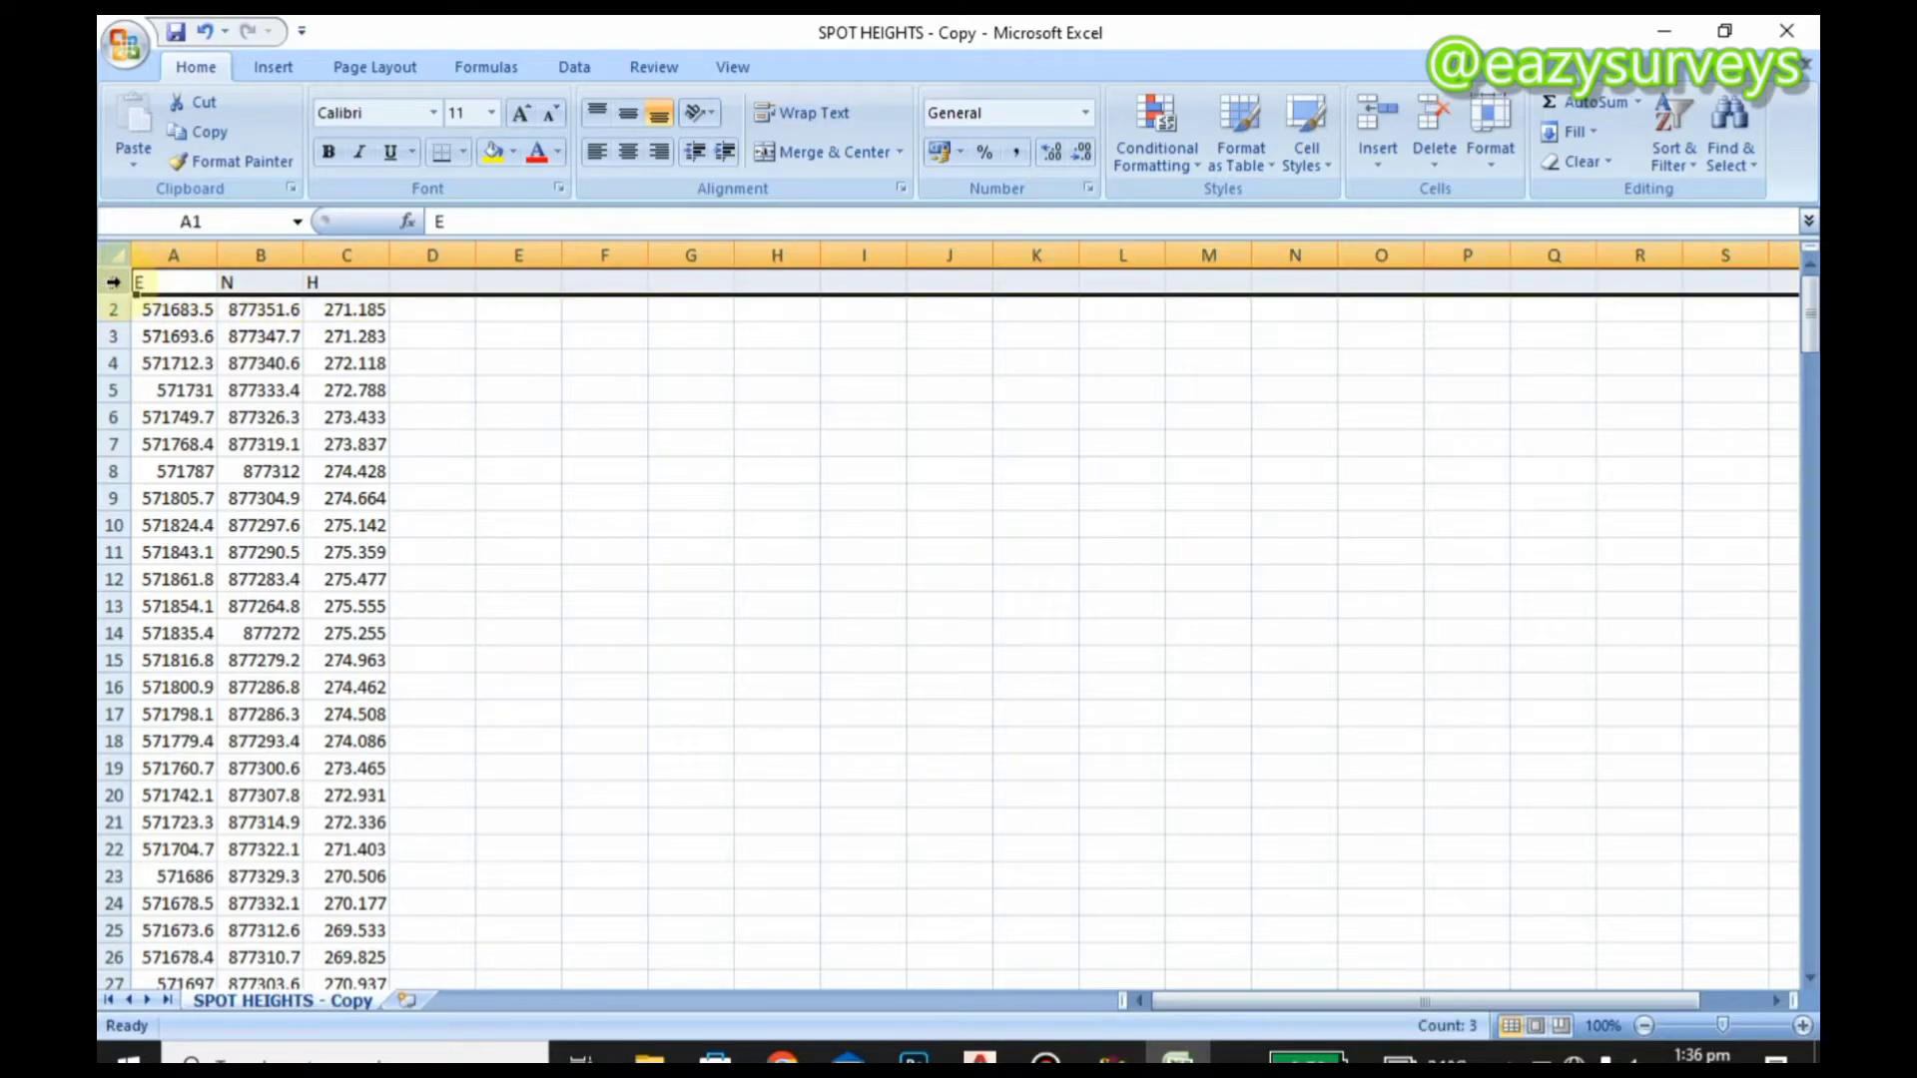
pyautogui.rightClick(121, 283)
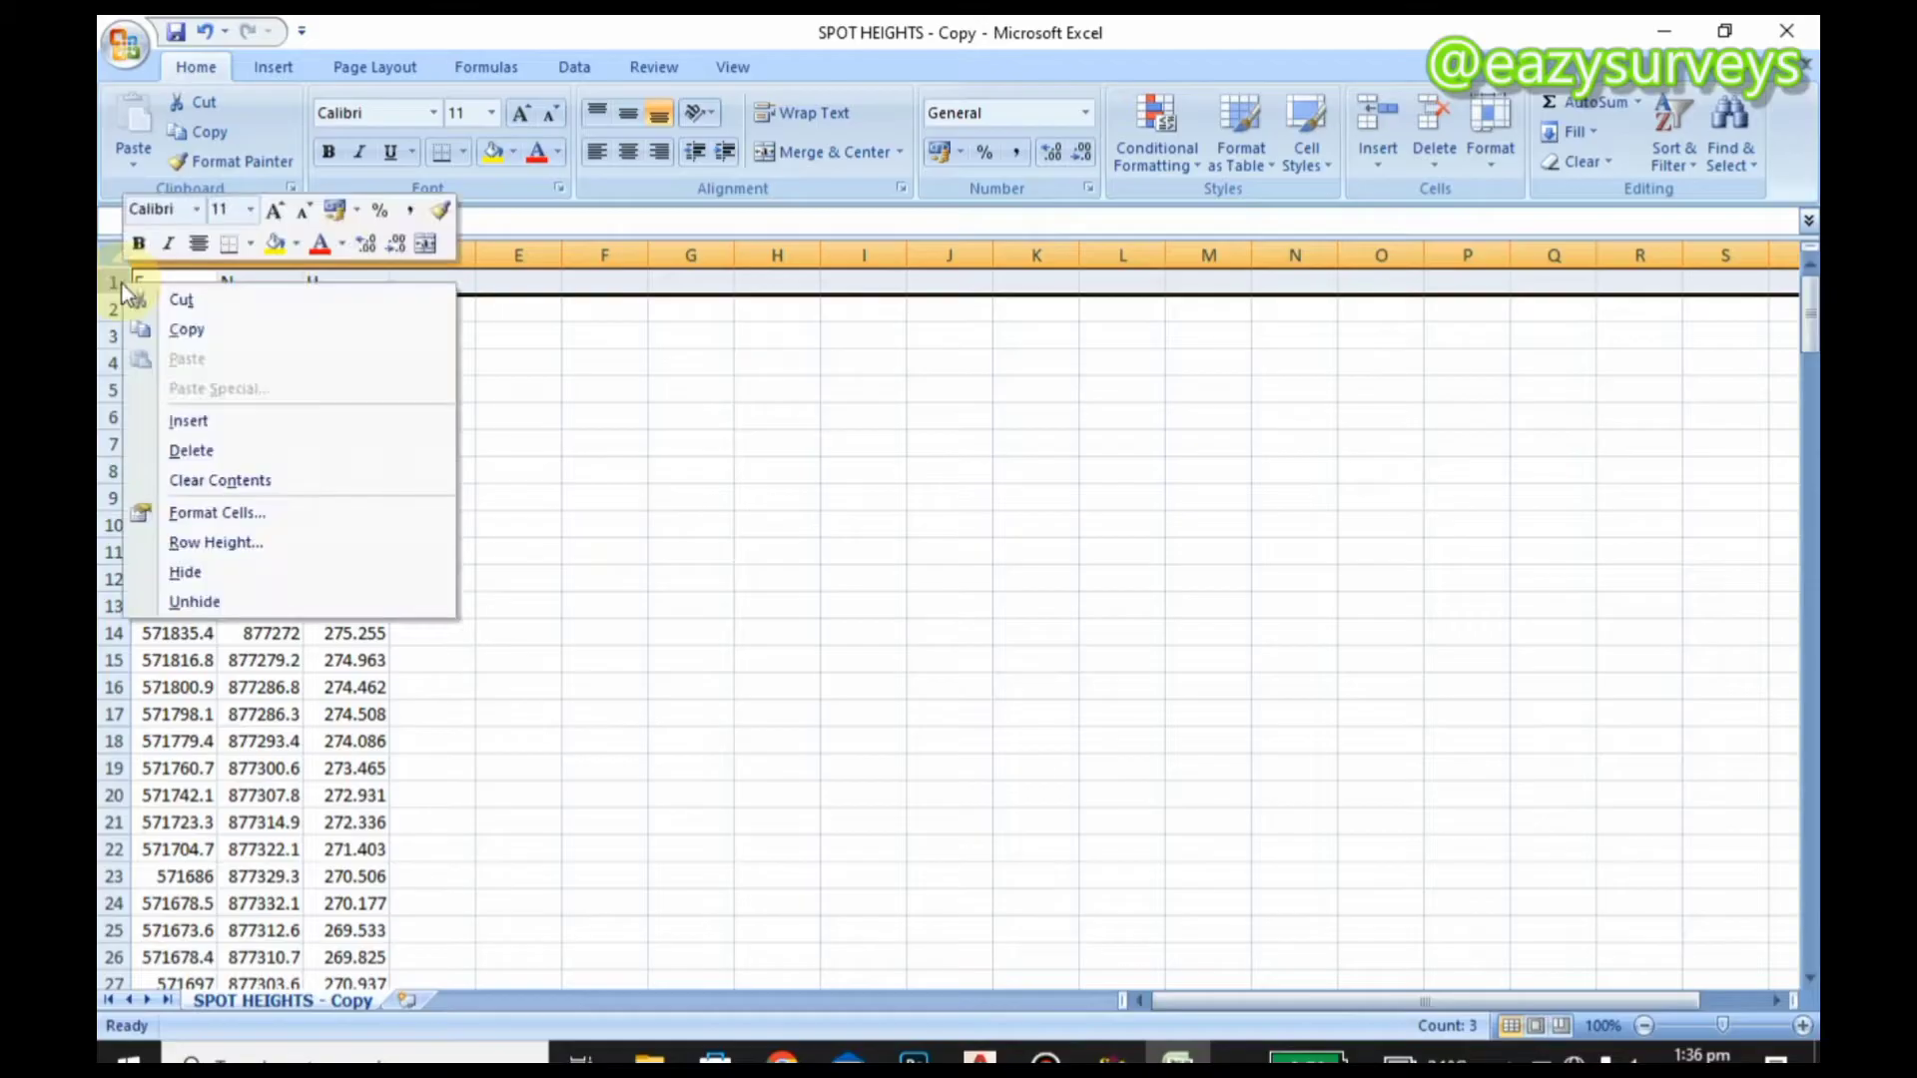
pyautogui.click(112, 276)
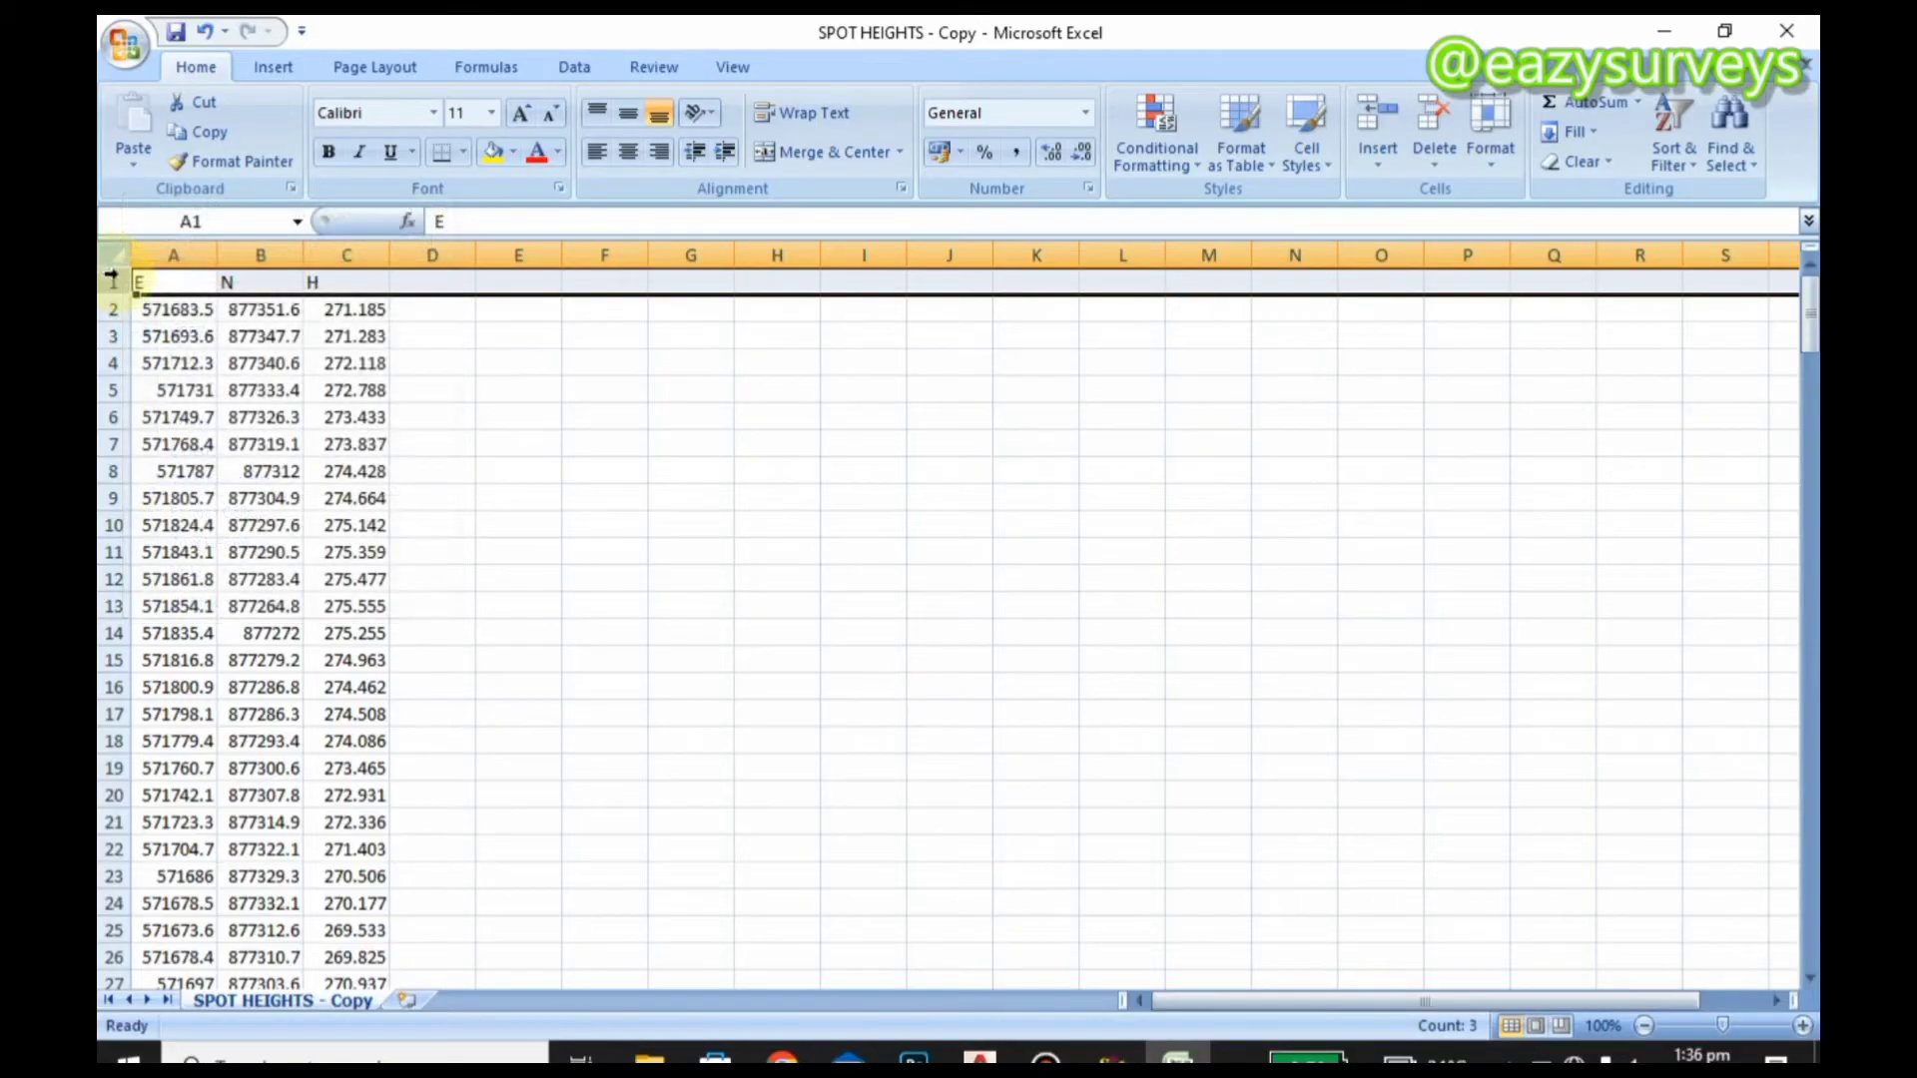
pyautogui.rightClick(118, 279)
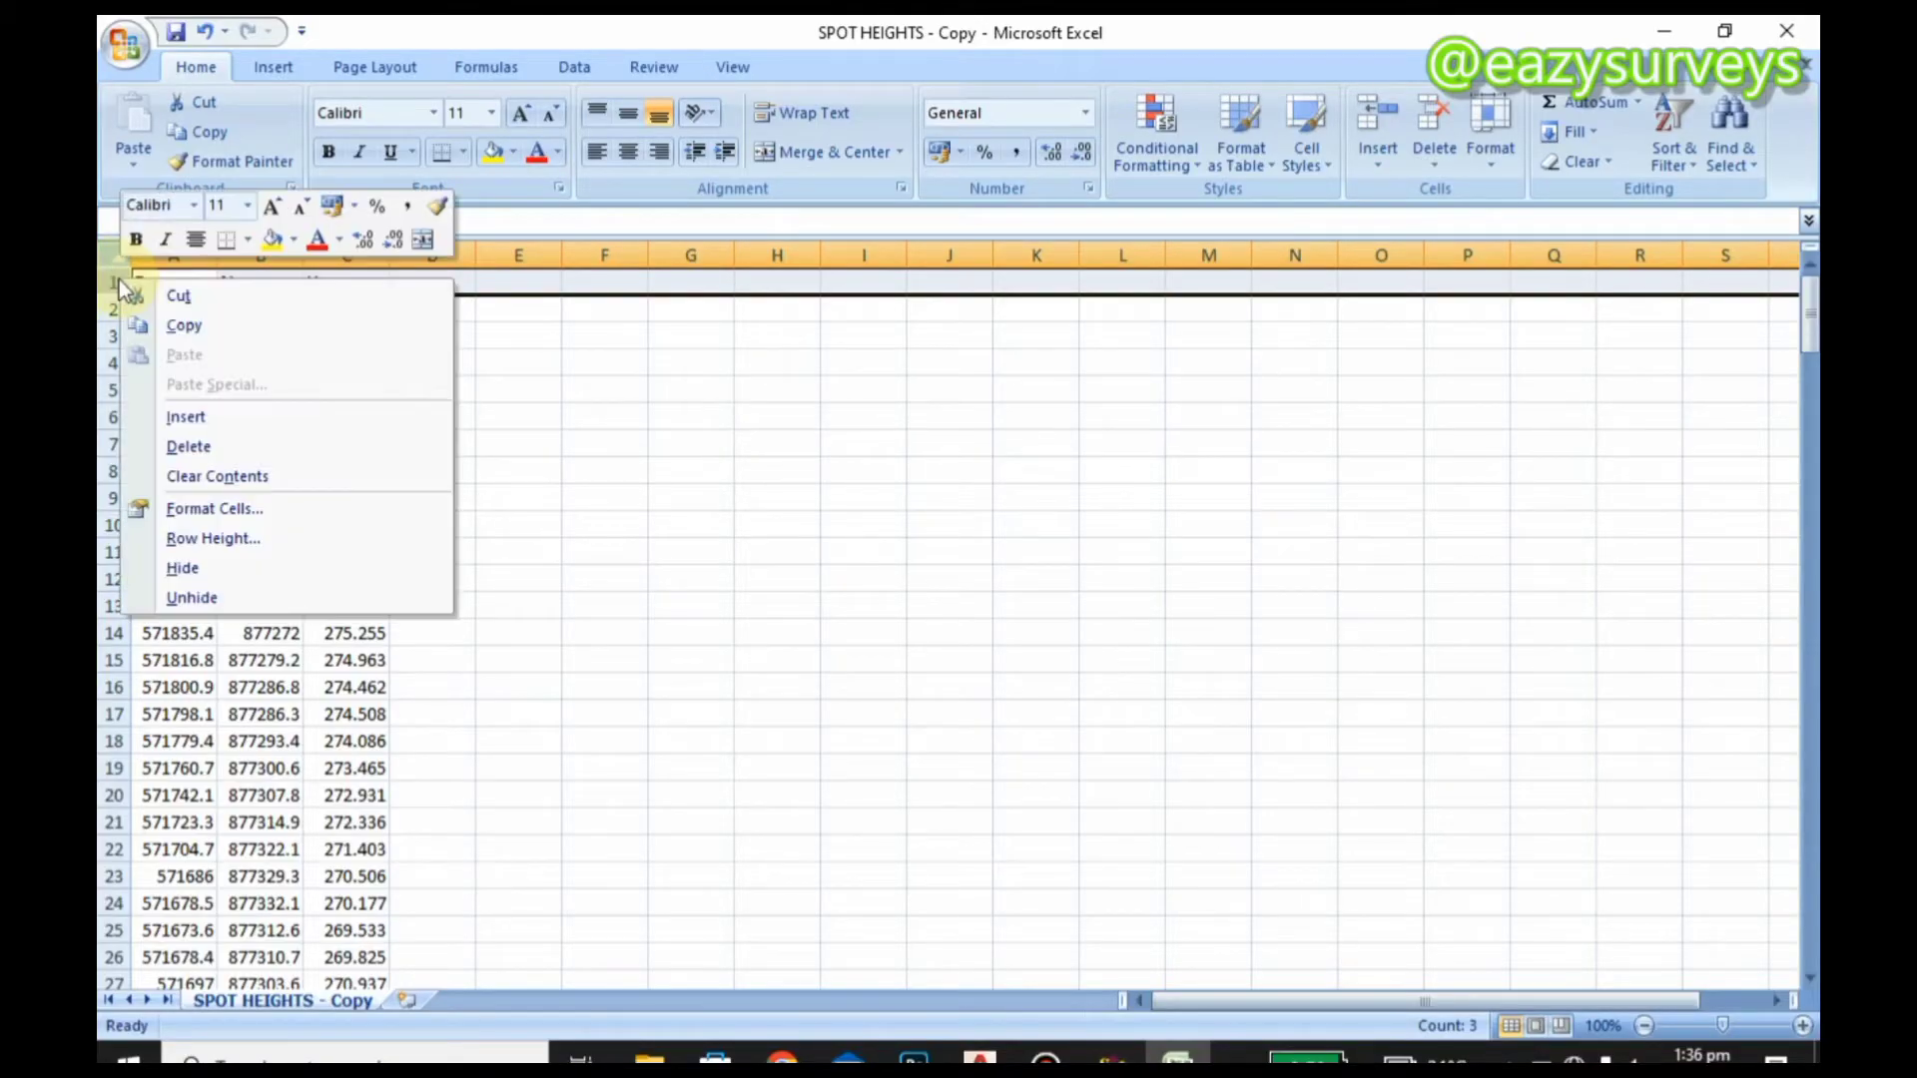
pyautogui.click(208, 446)
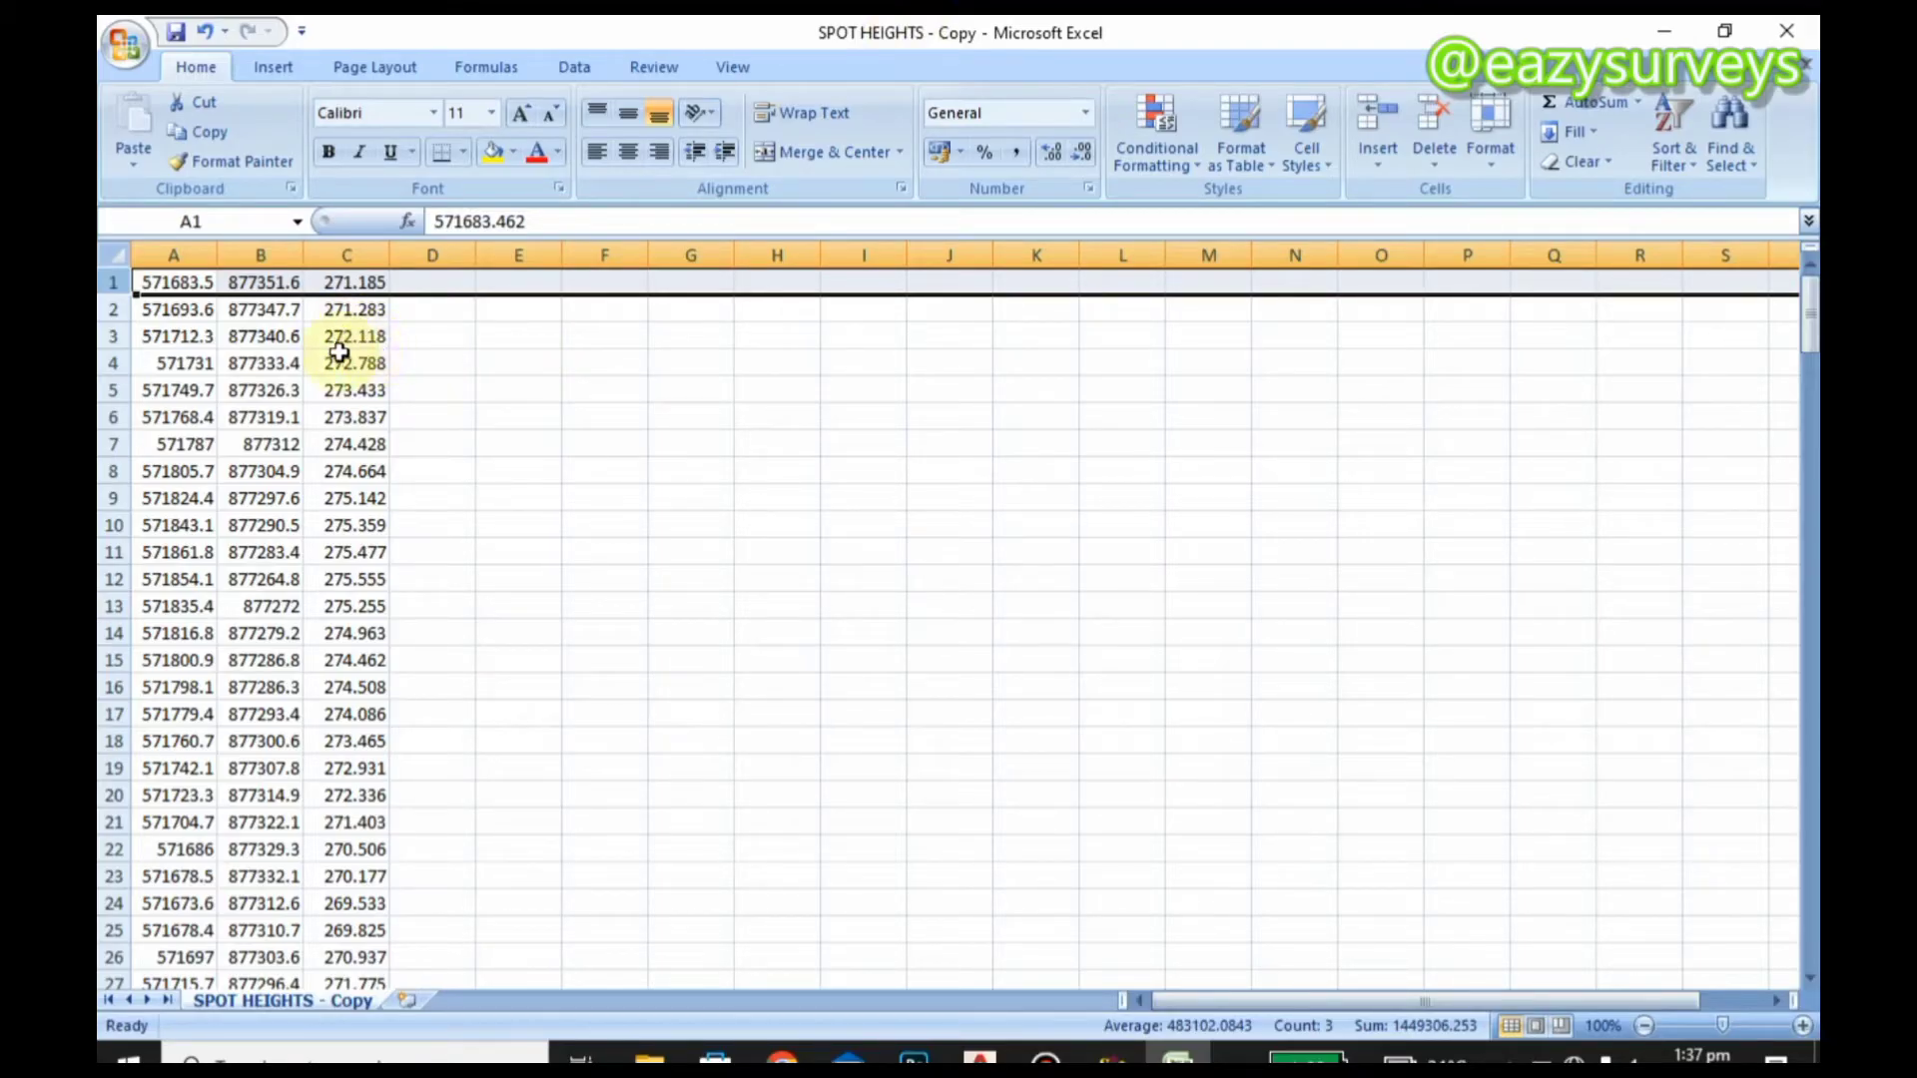
# Step: Save the SPOT HEIGHTS - Copy sheet, keeping the CSV format
pyautogui.click(177, 33)
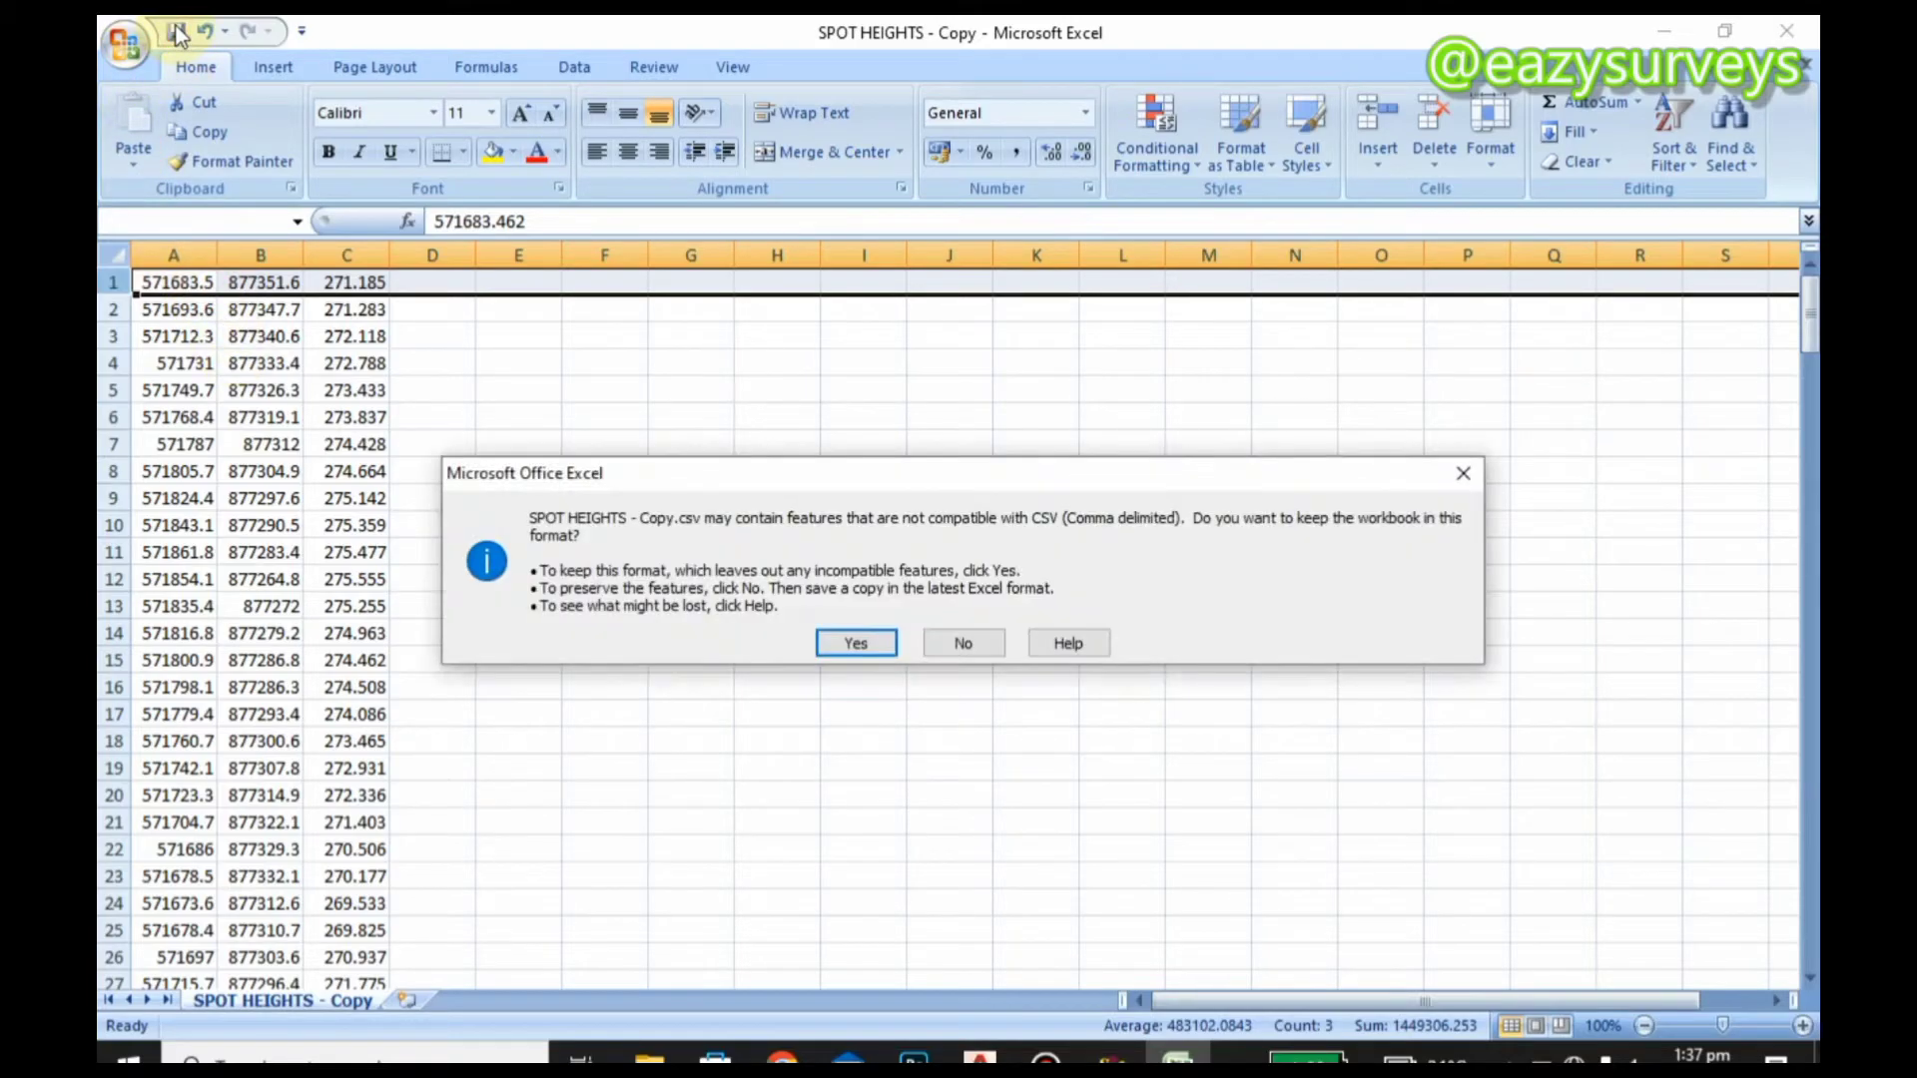
pyautogui.click(851, 643)
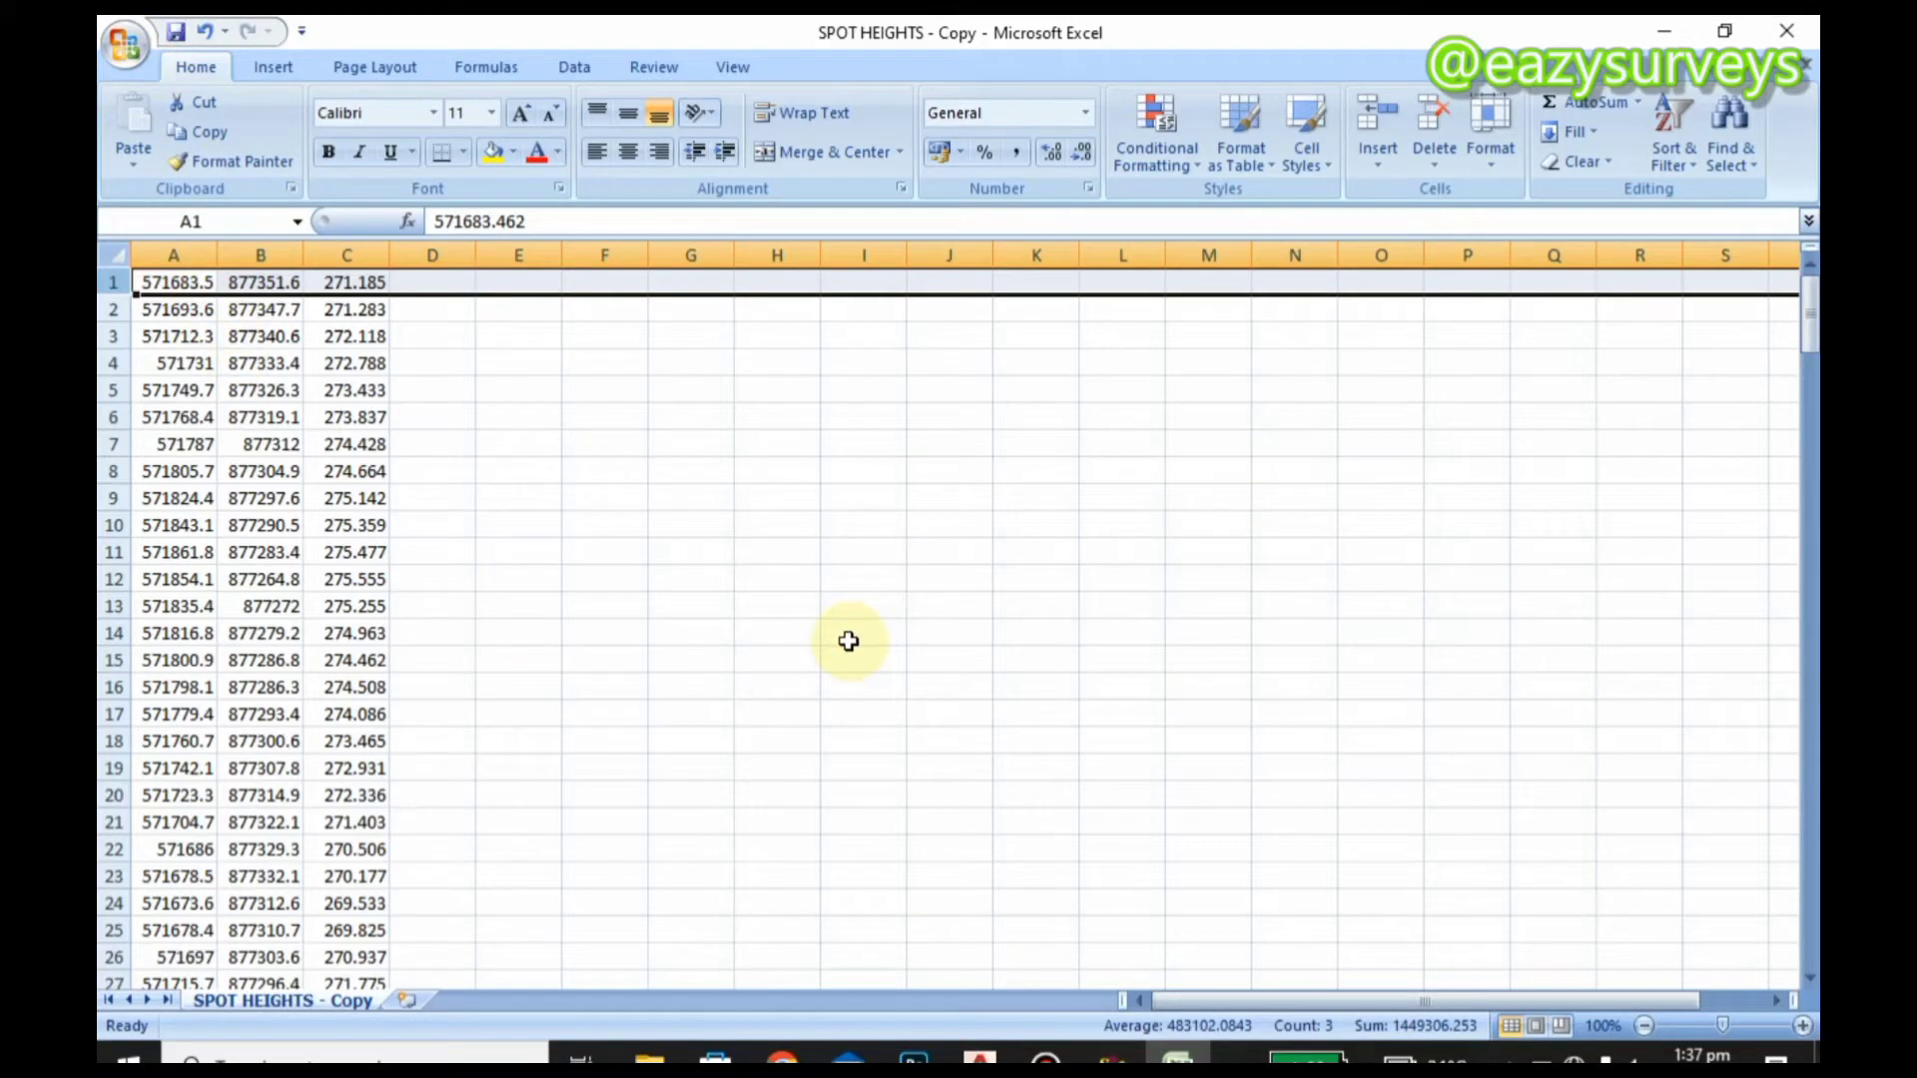
pyautogui.click(604, 362)
pyautogui.click(177, 33)
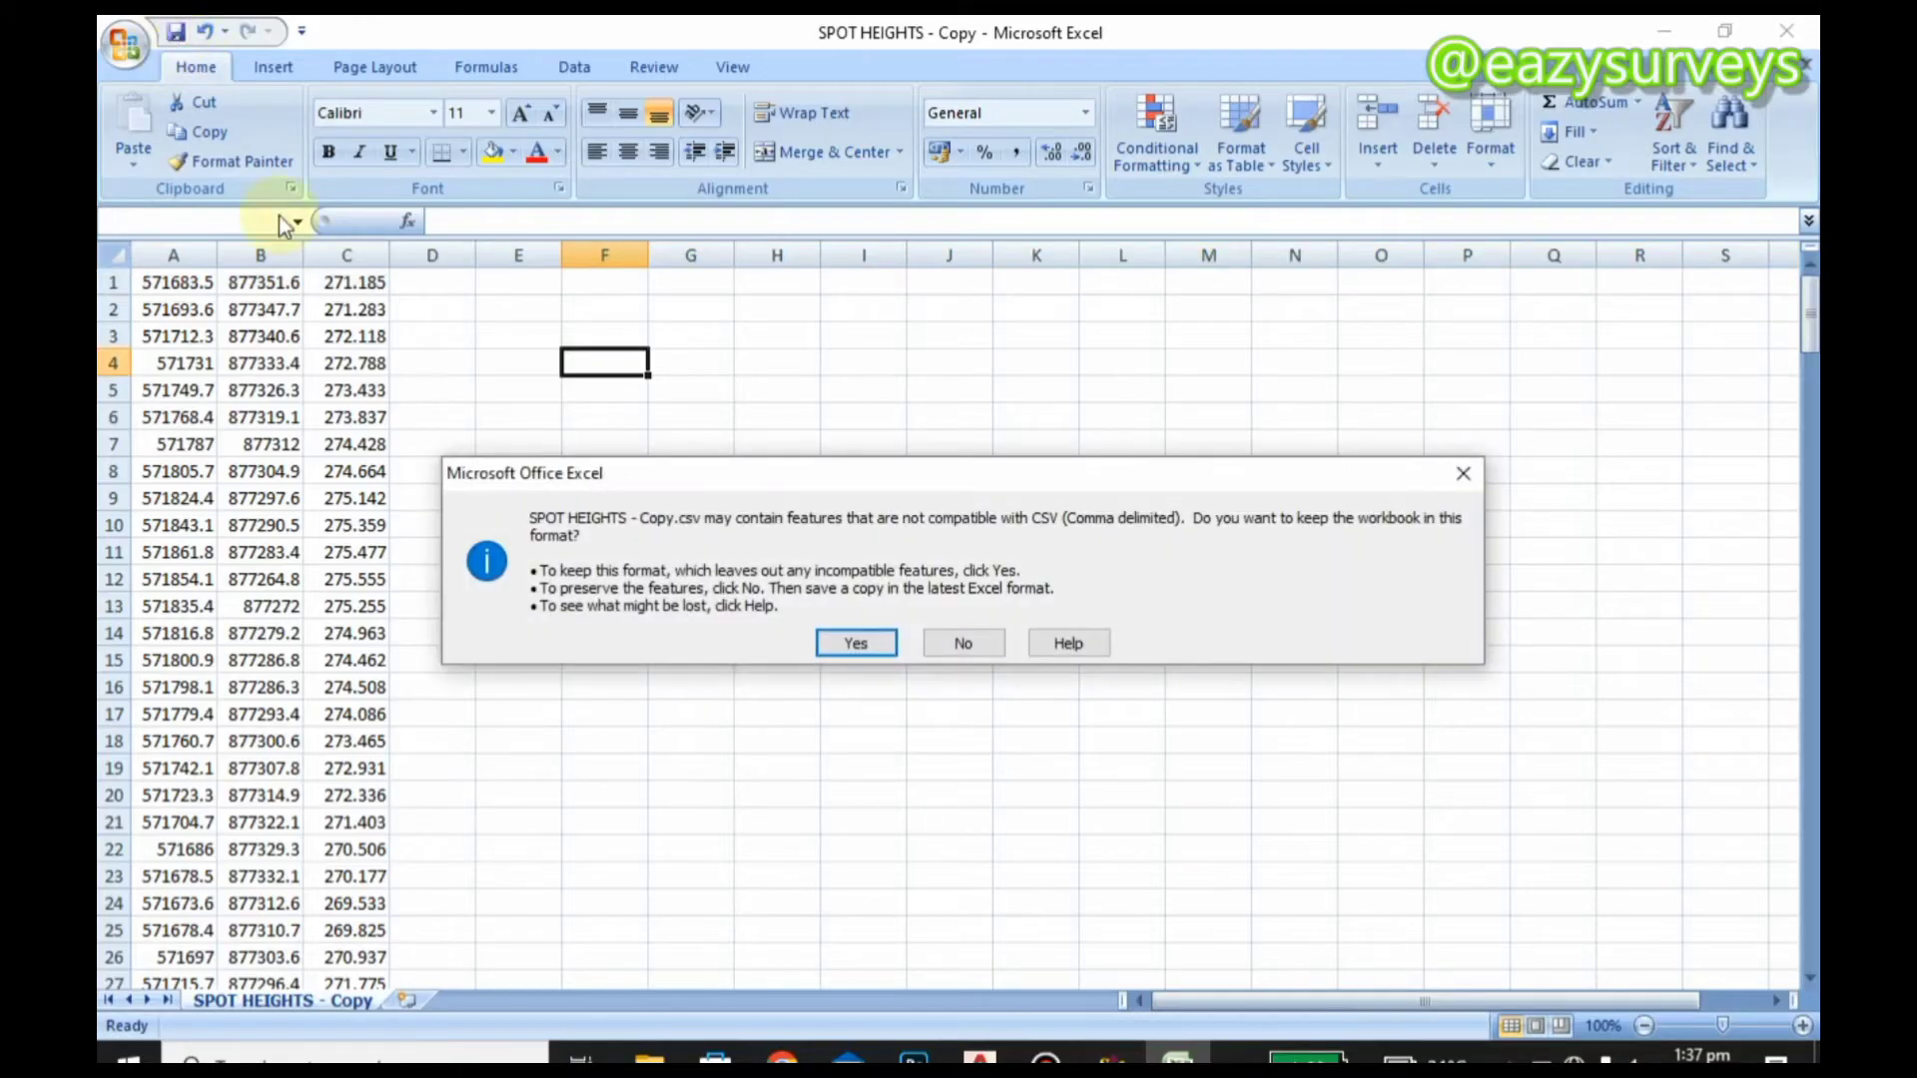
pyautogui.click(828, 639)
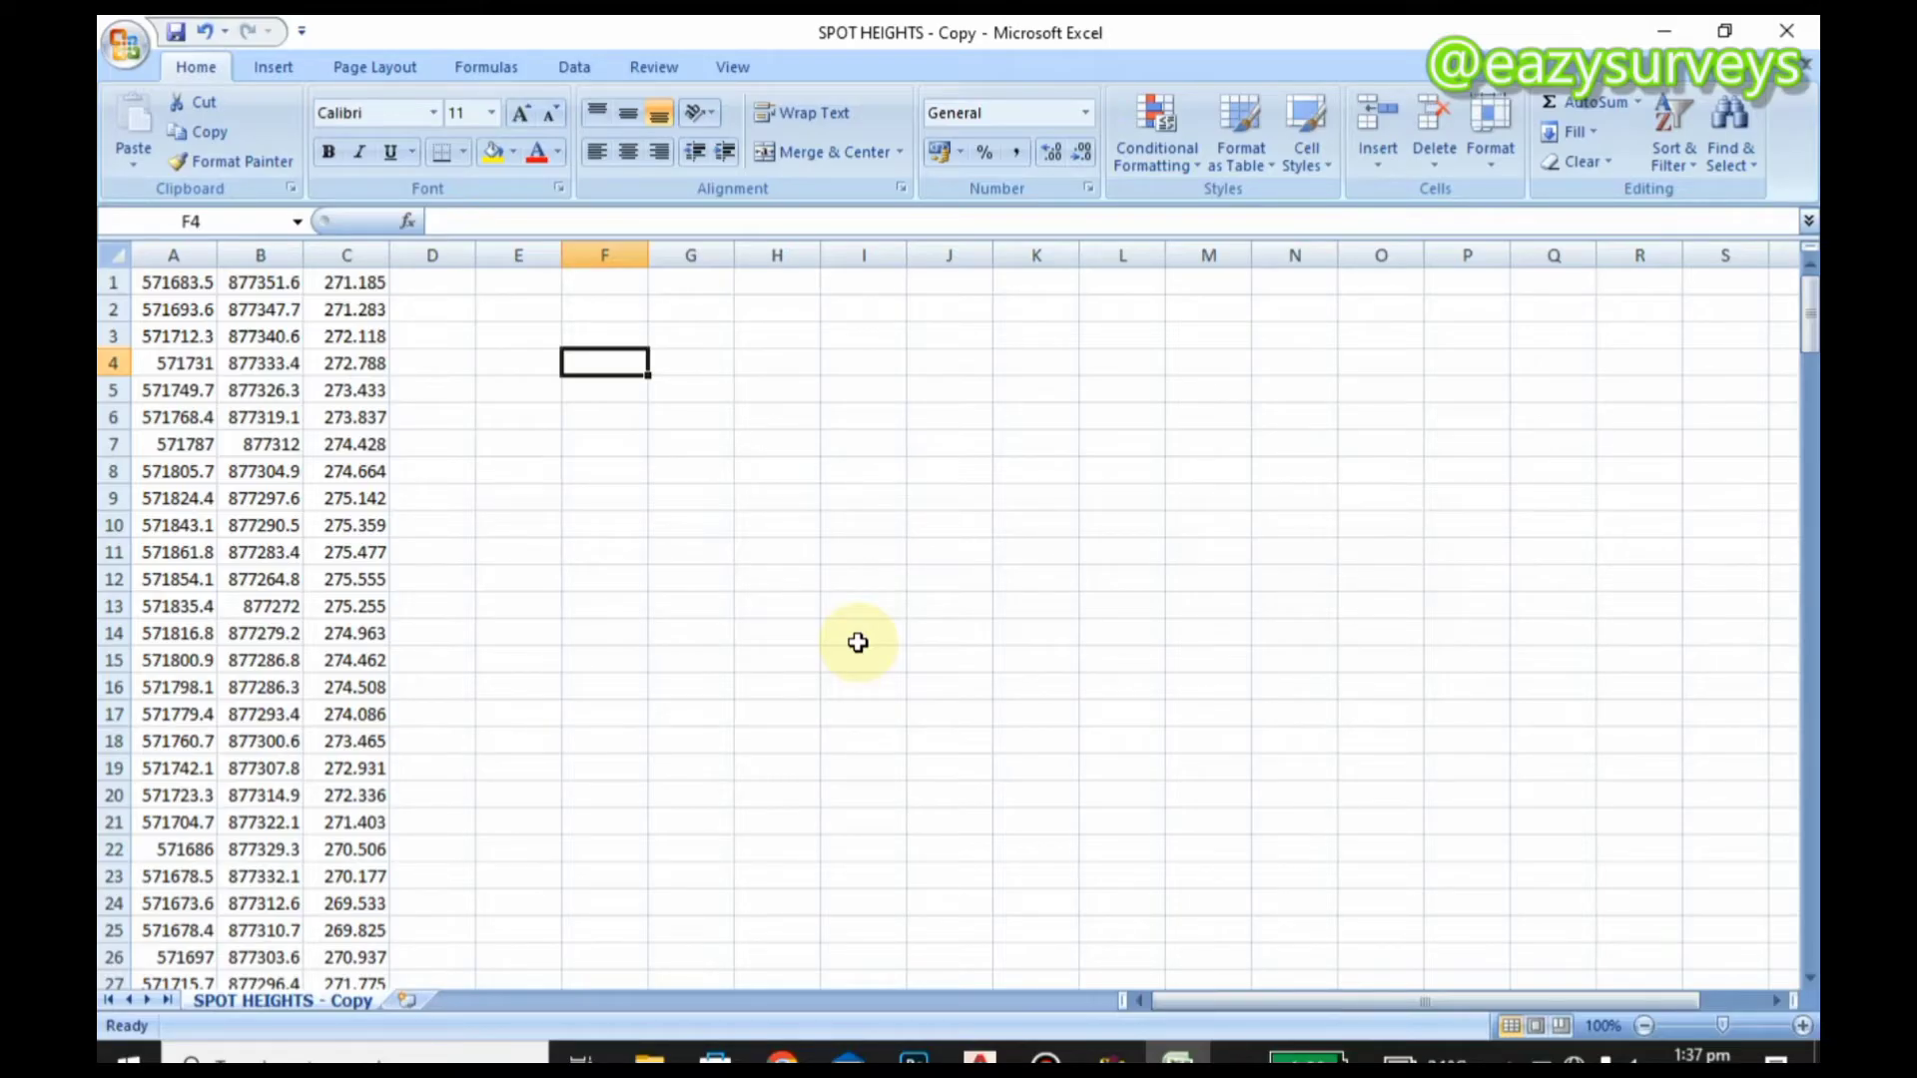
# Step: Save a copy of the sheet as a CSV (Comma delimited) file named YOUTUBE, and close Excel without saving further changes
pyautogui.click(168, 37)
pyautogui.click(124, 51)
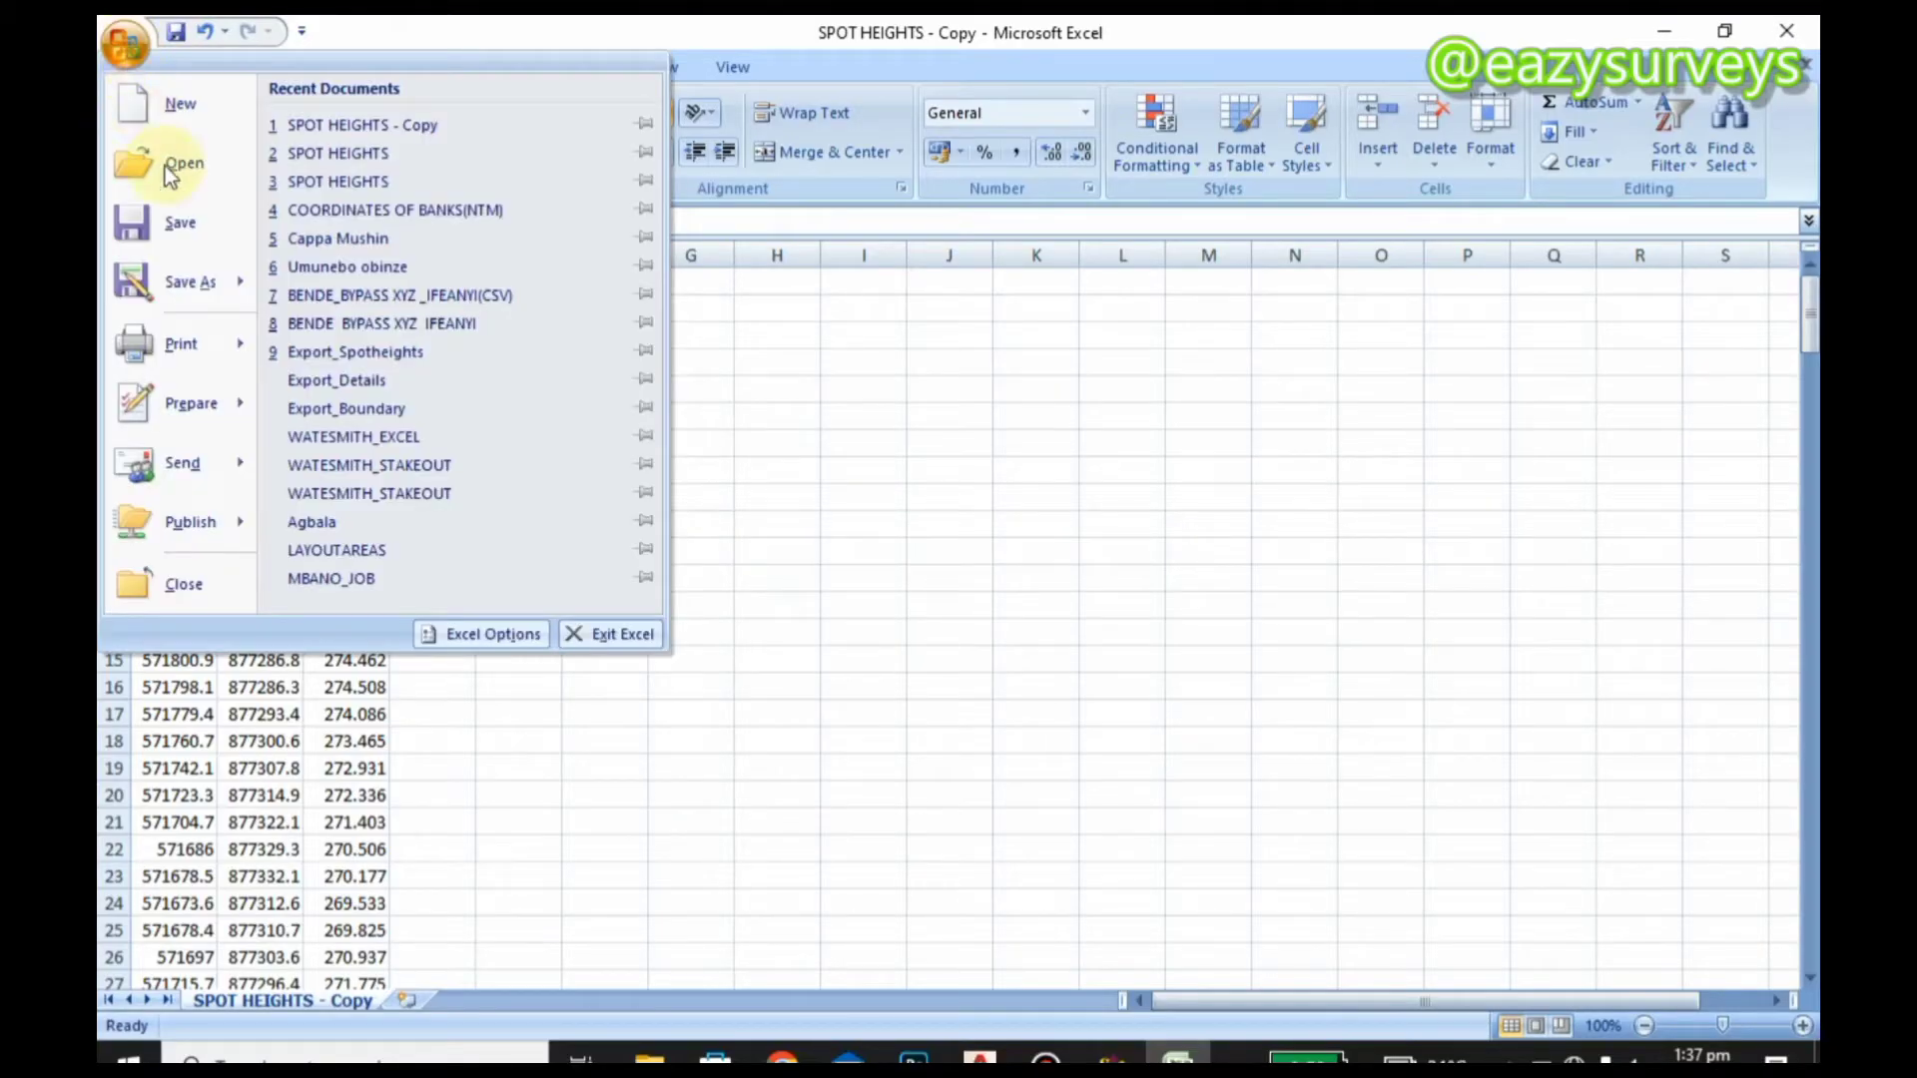
pyautogui.click(190, 276)
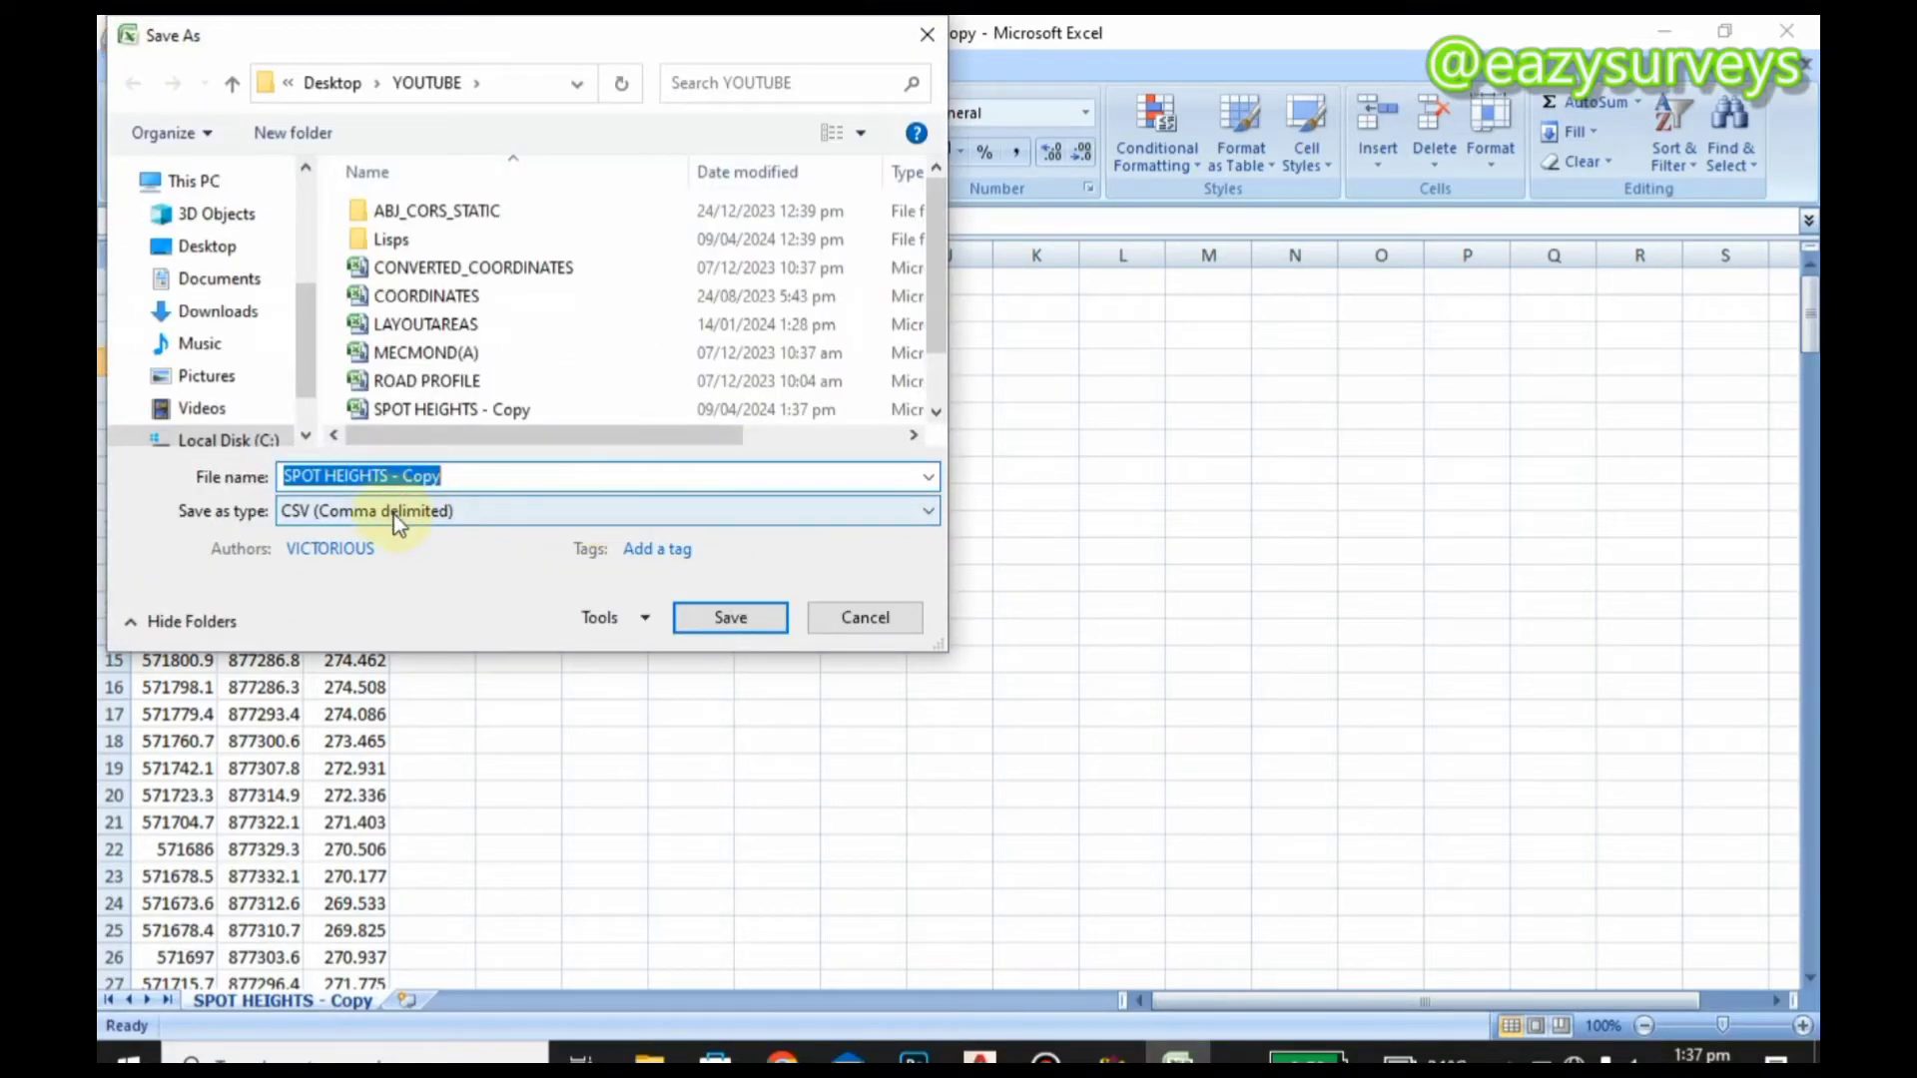
pyautogui.click(532, 513)
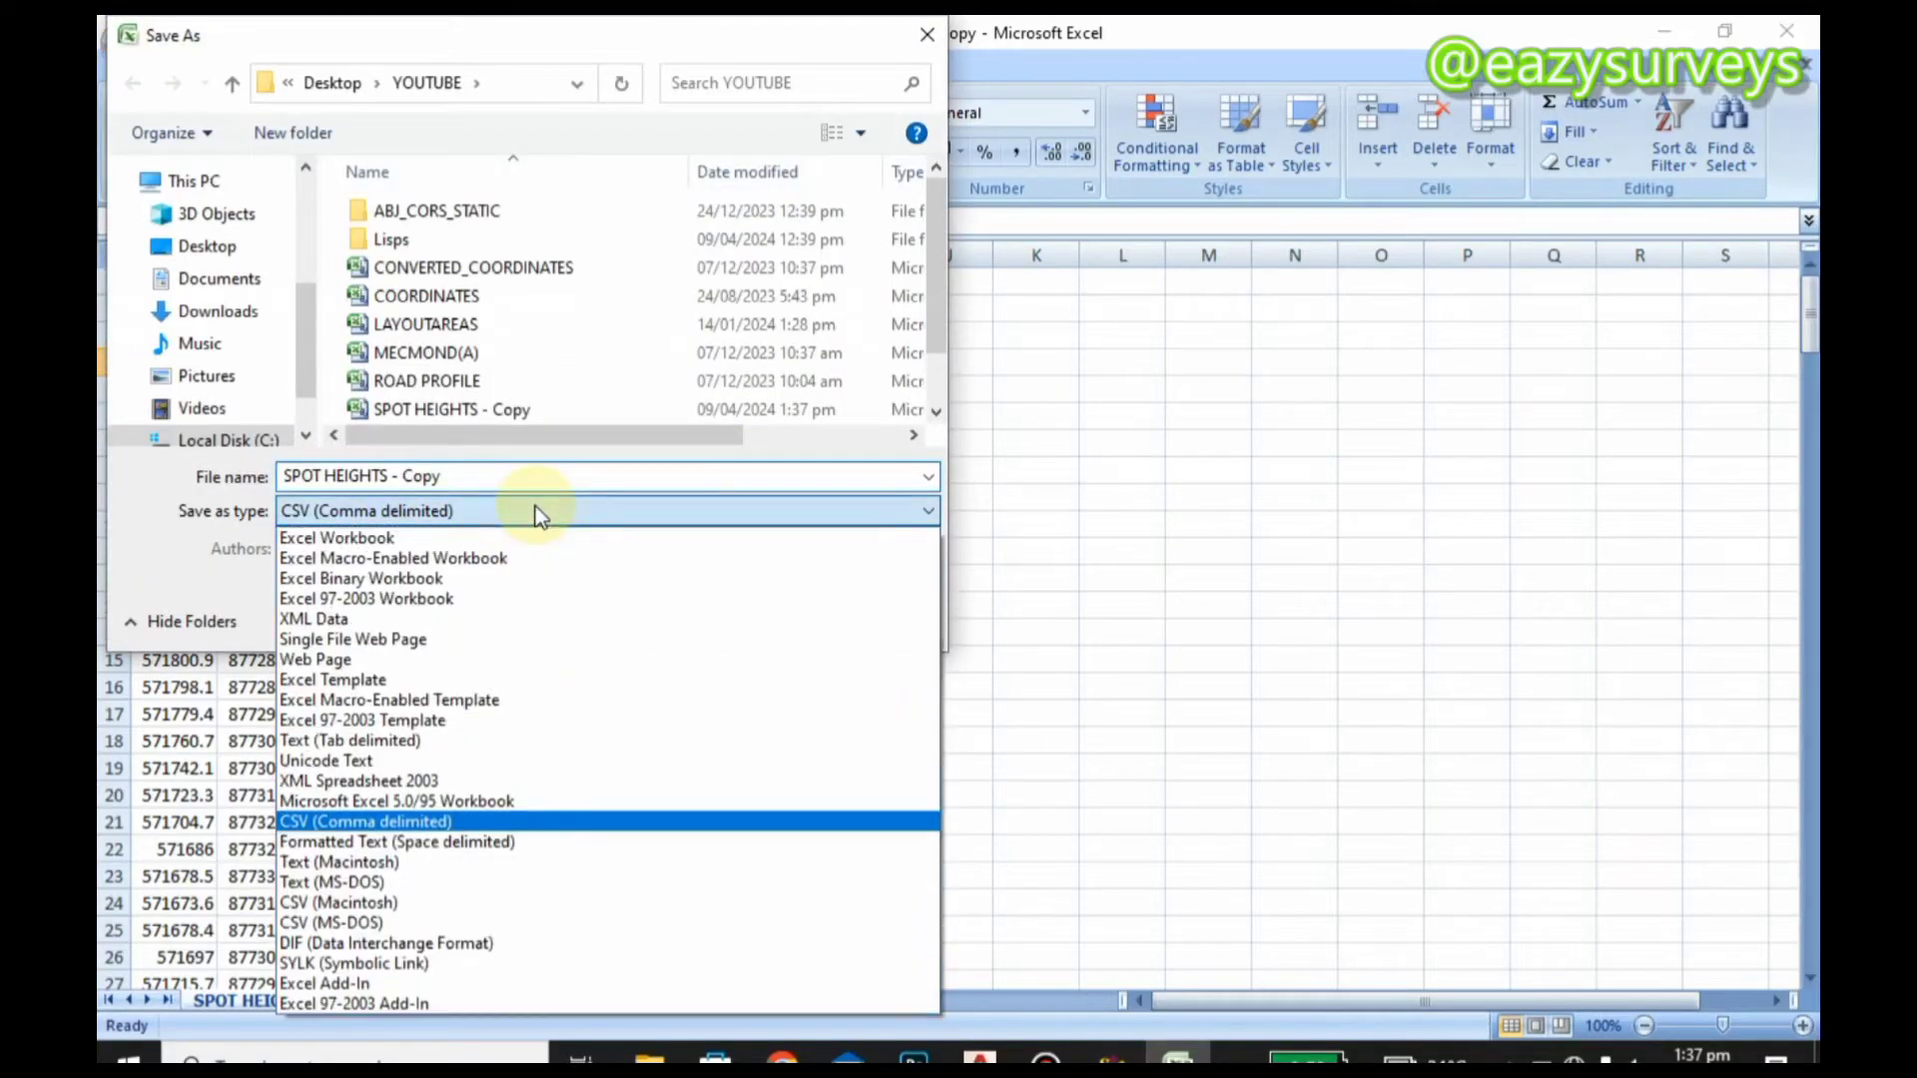
pyautogui.click(398, 825)
pyautogui.click(461, 475)
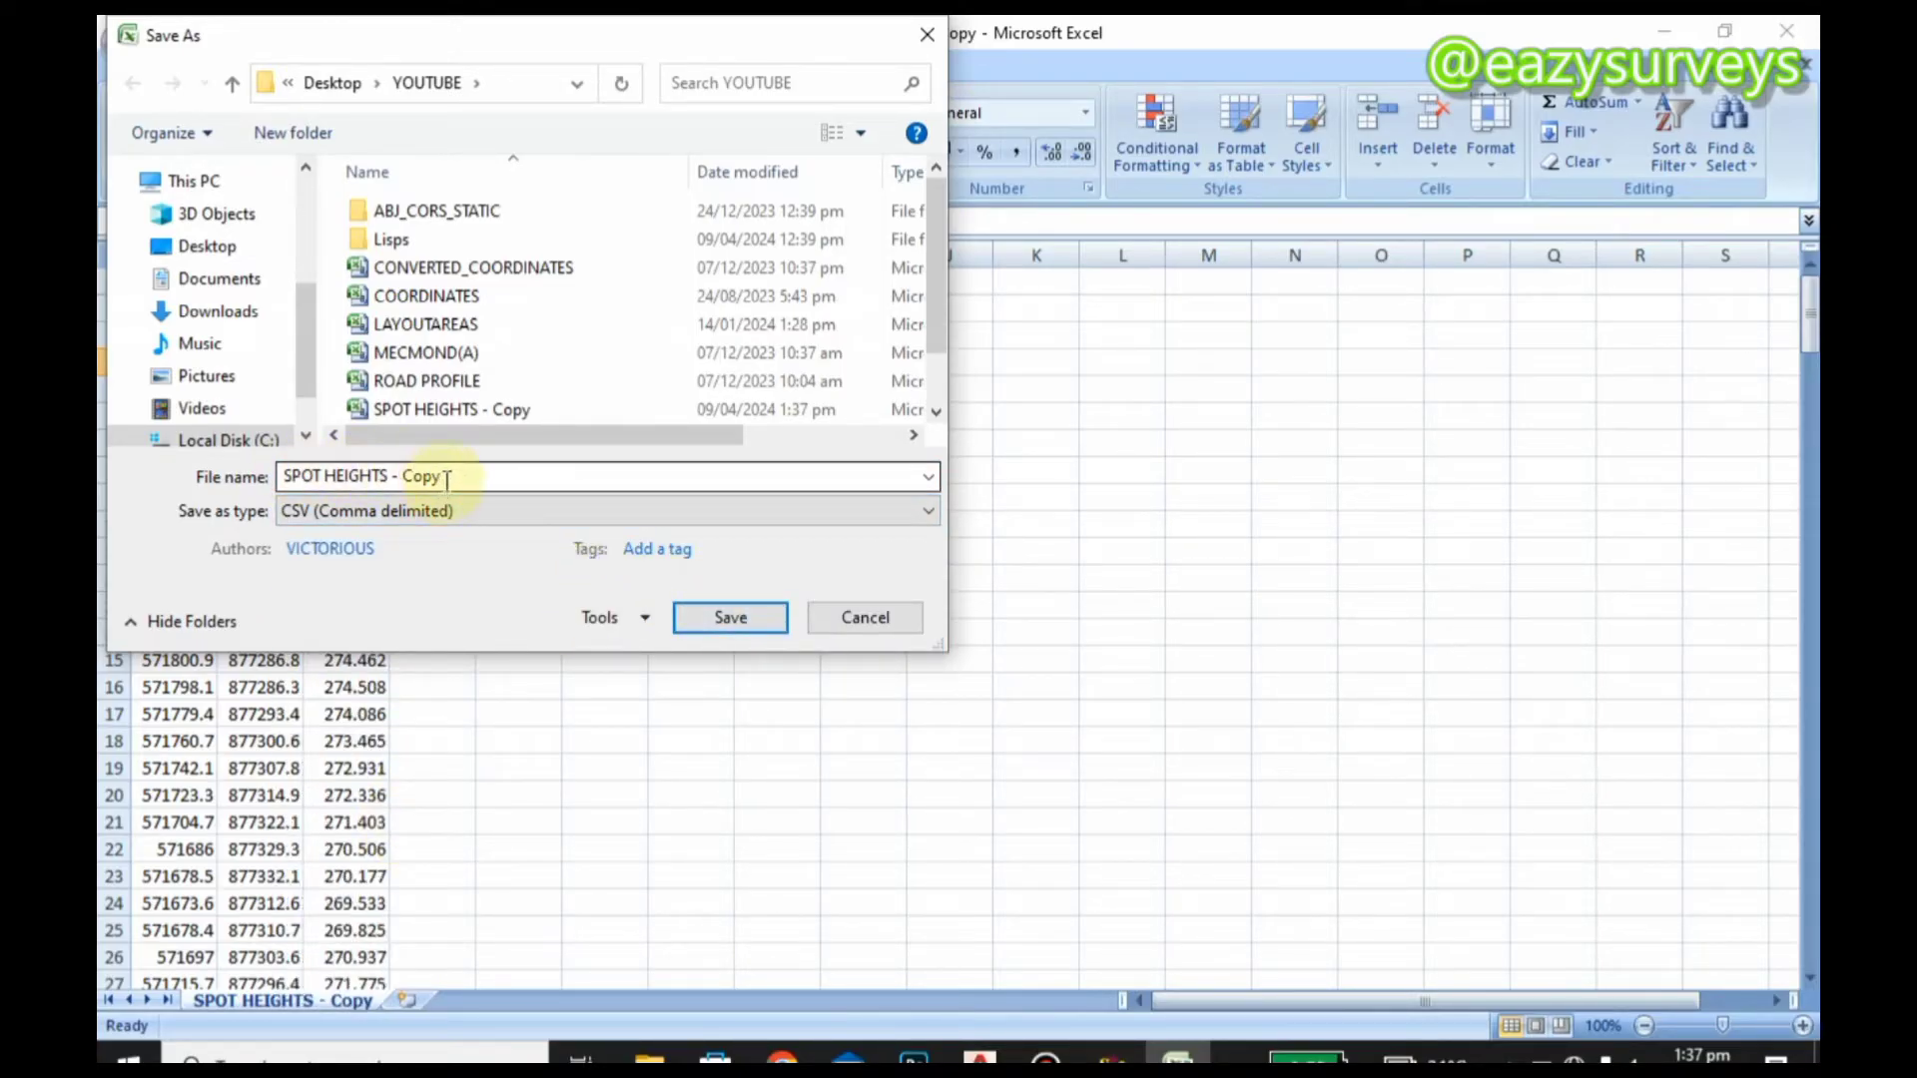
pyautogui.moveTo(450, 476); pyautogui.dragTo(308, 476)
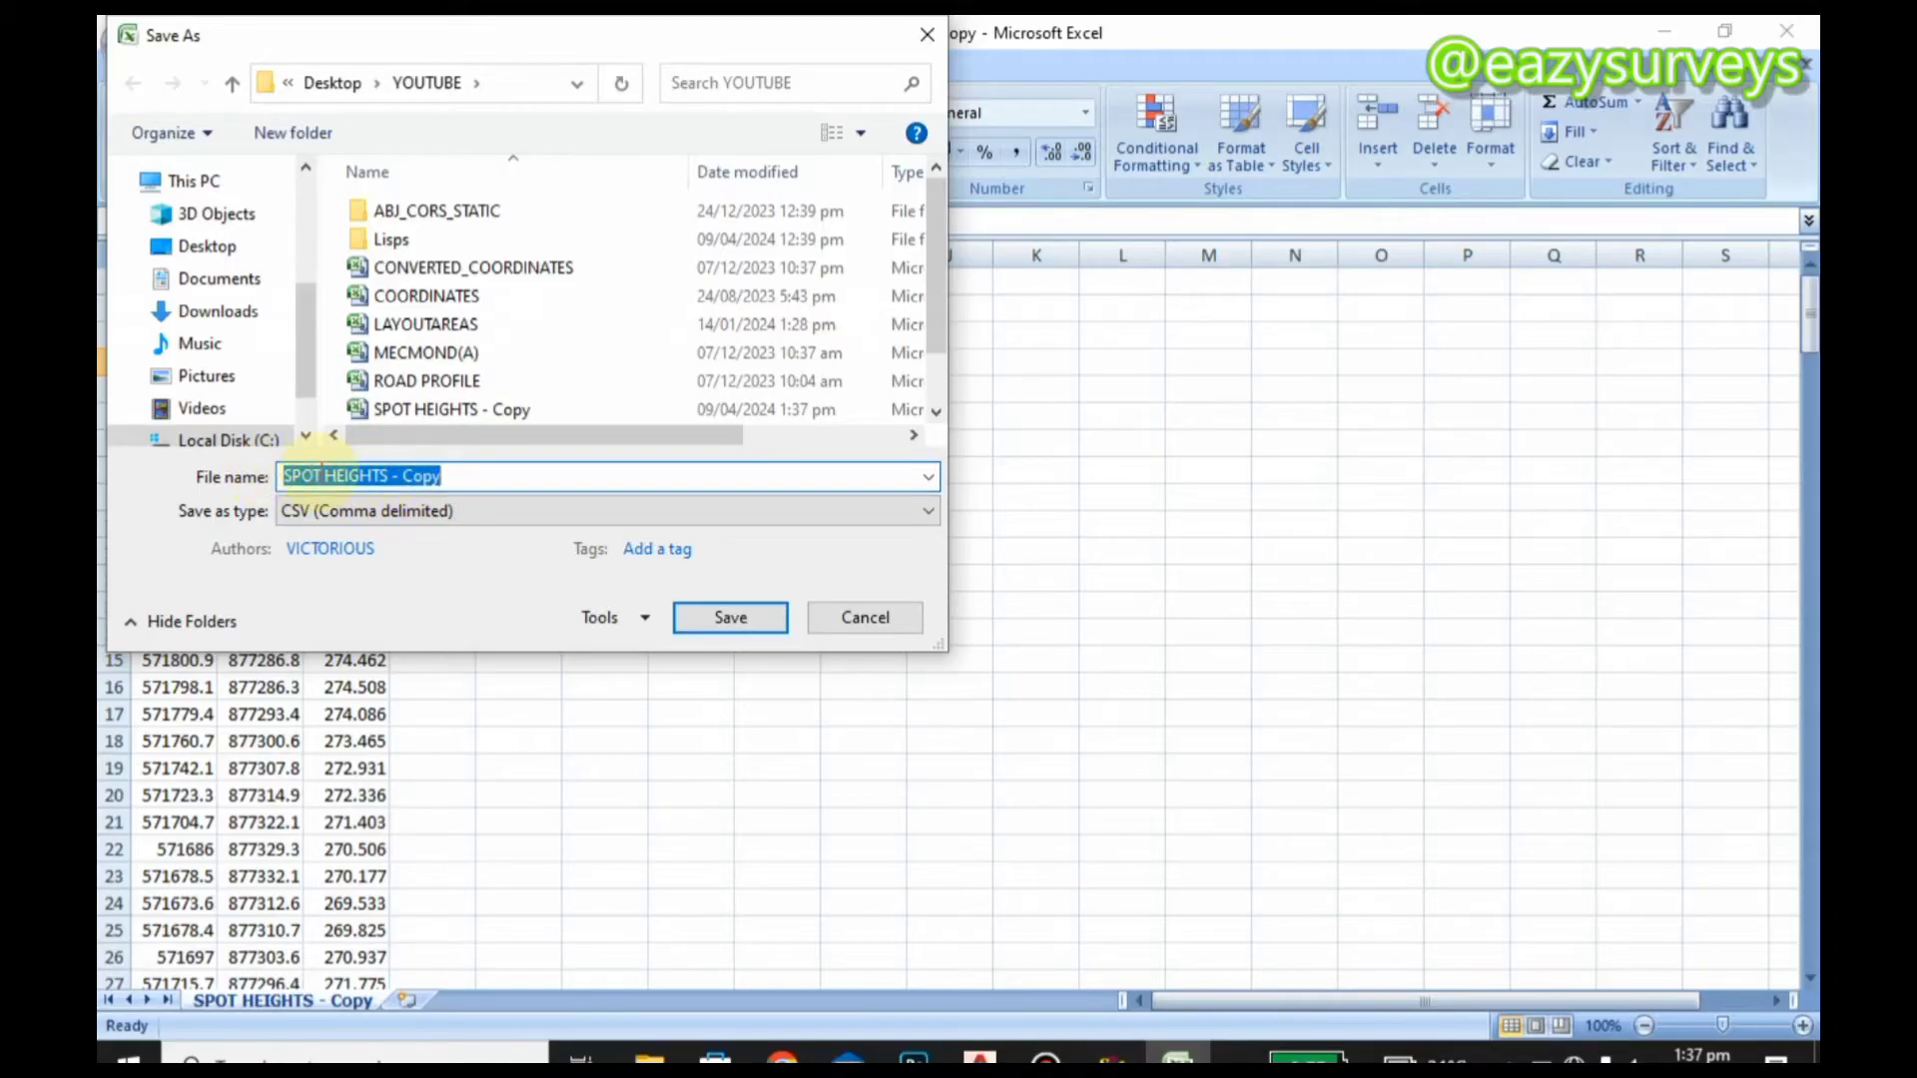
pyautogui.write('YOUTUBE')
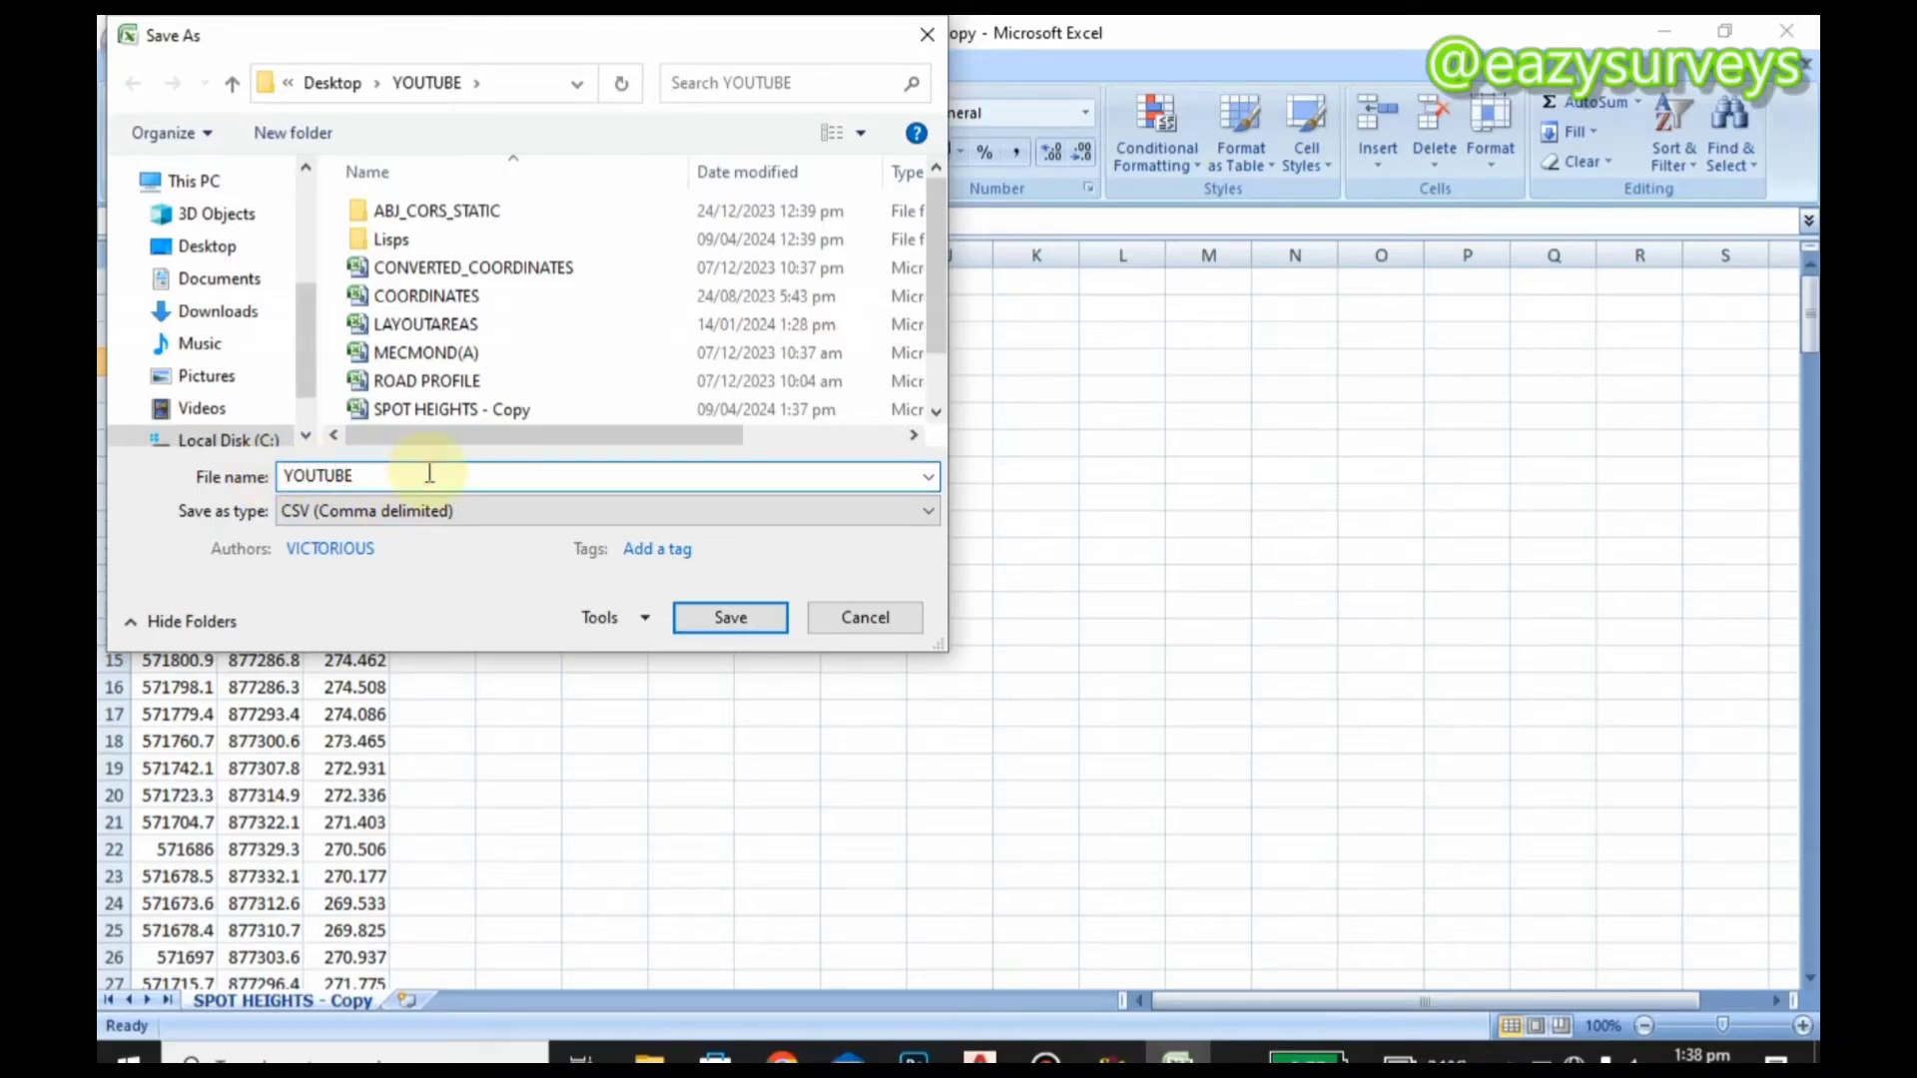
pyautogui.click(729, 629)
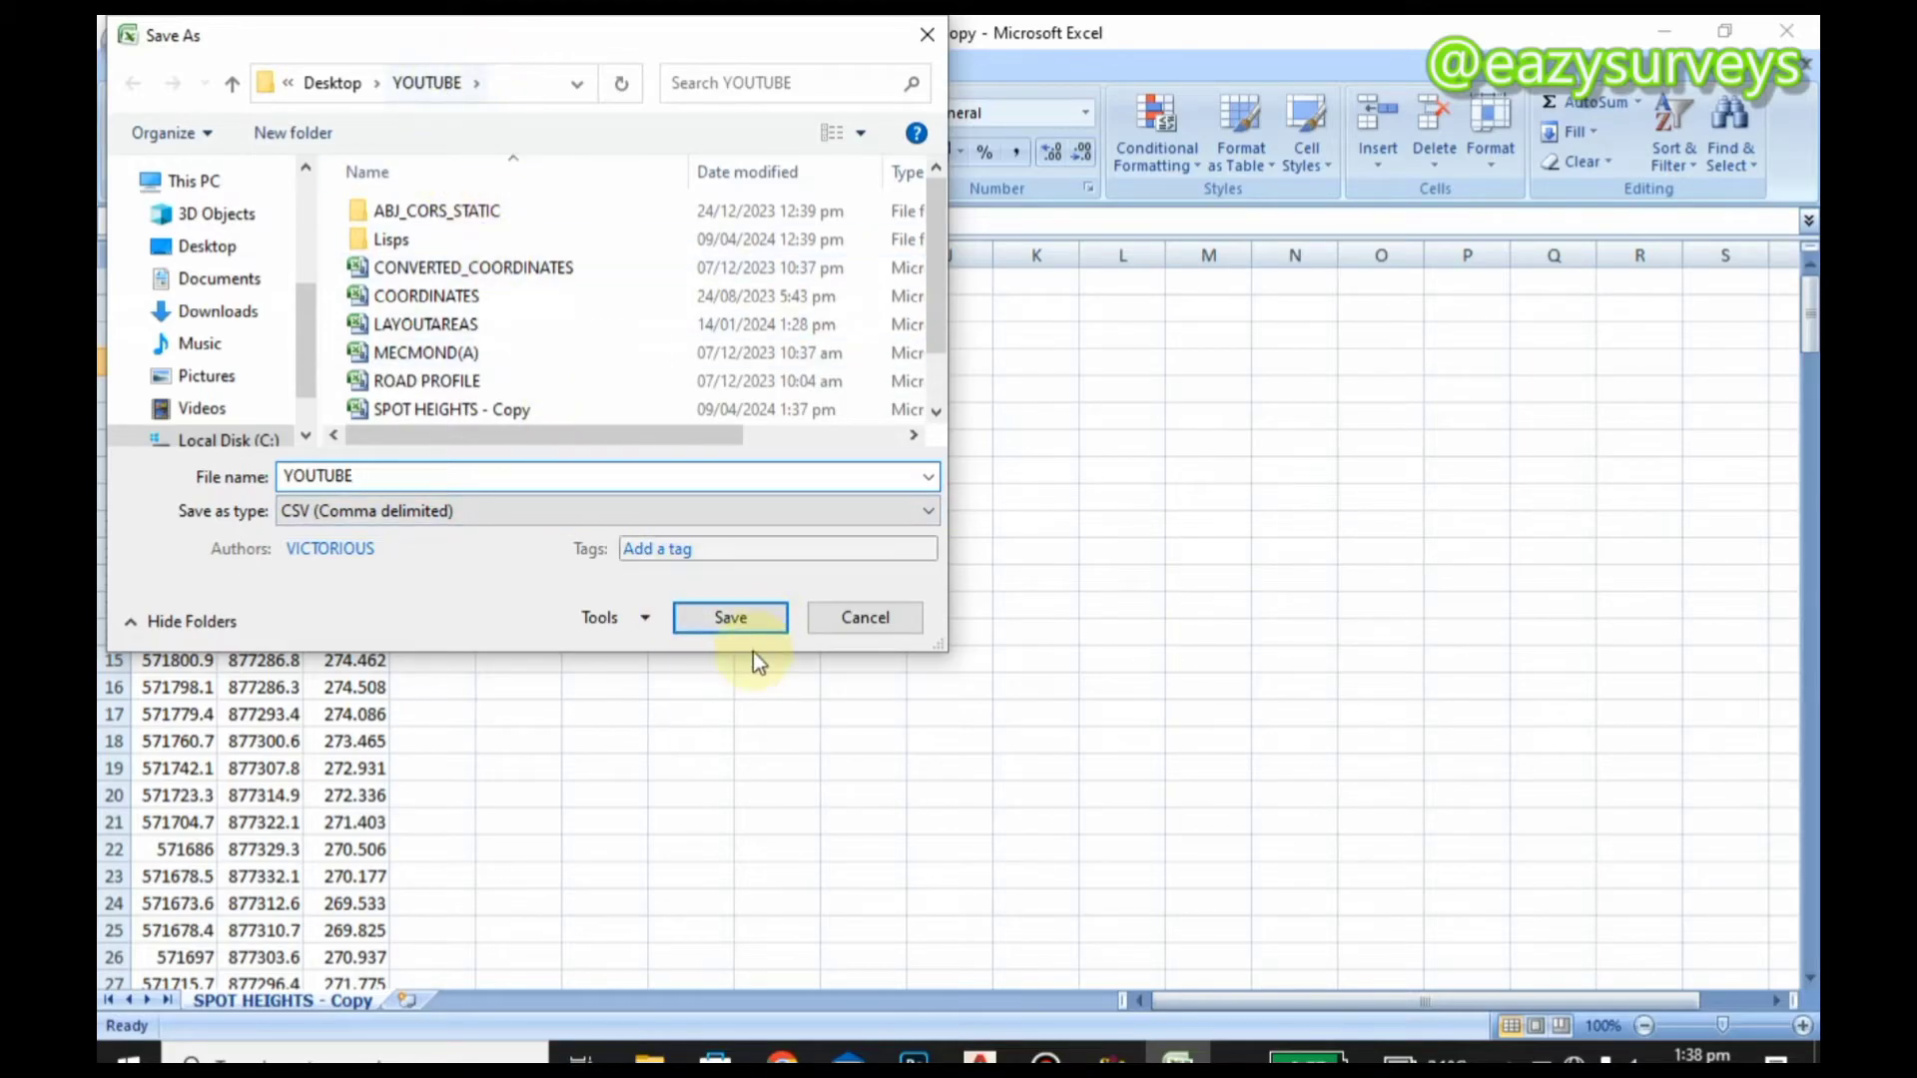
pyautogui.click(741, 625)
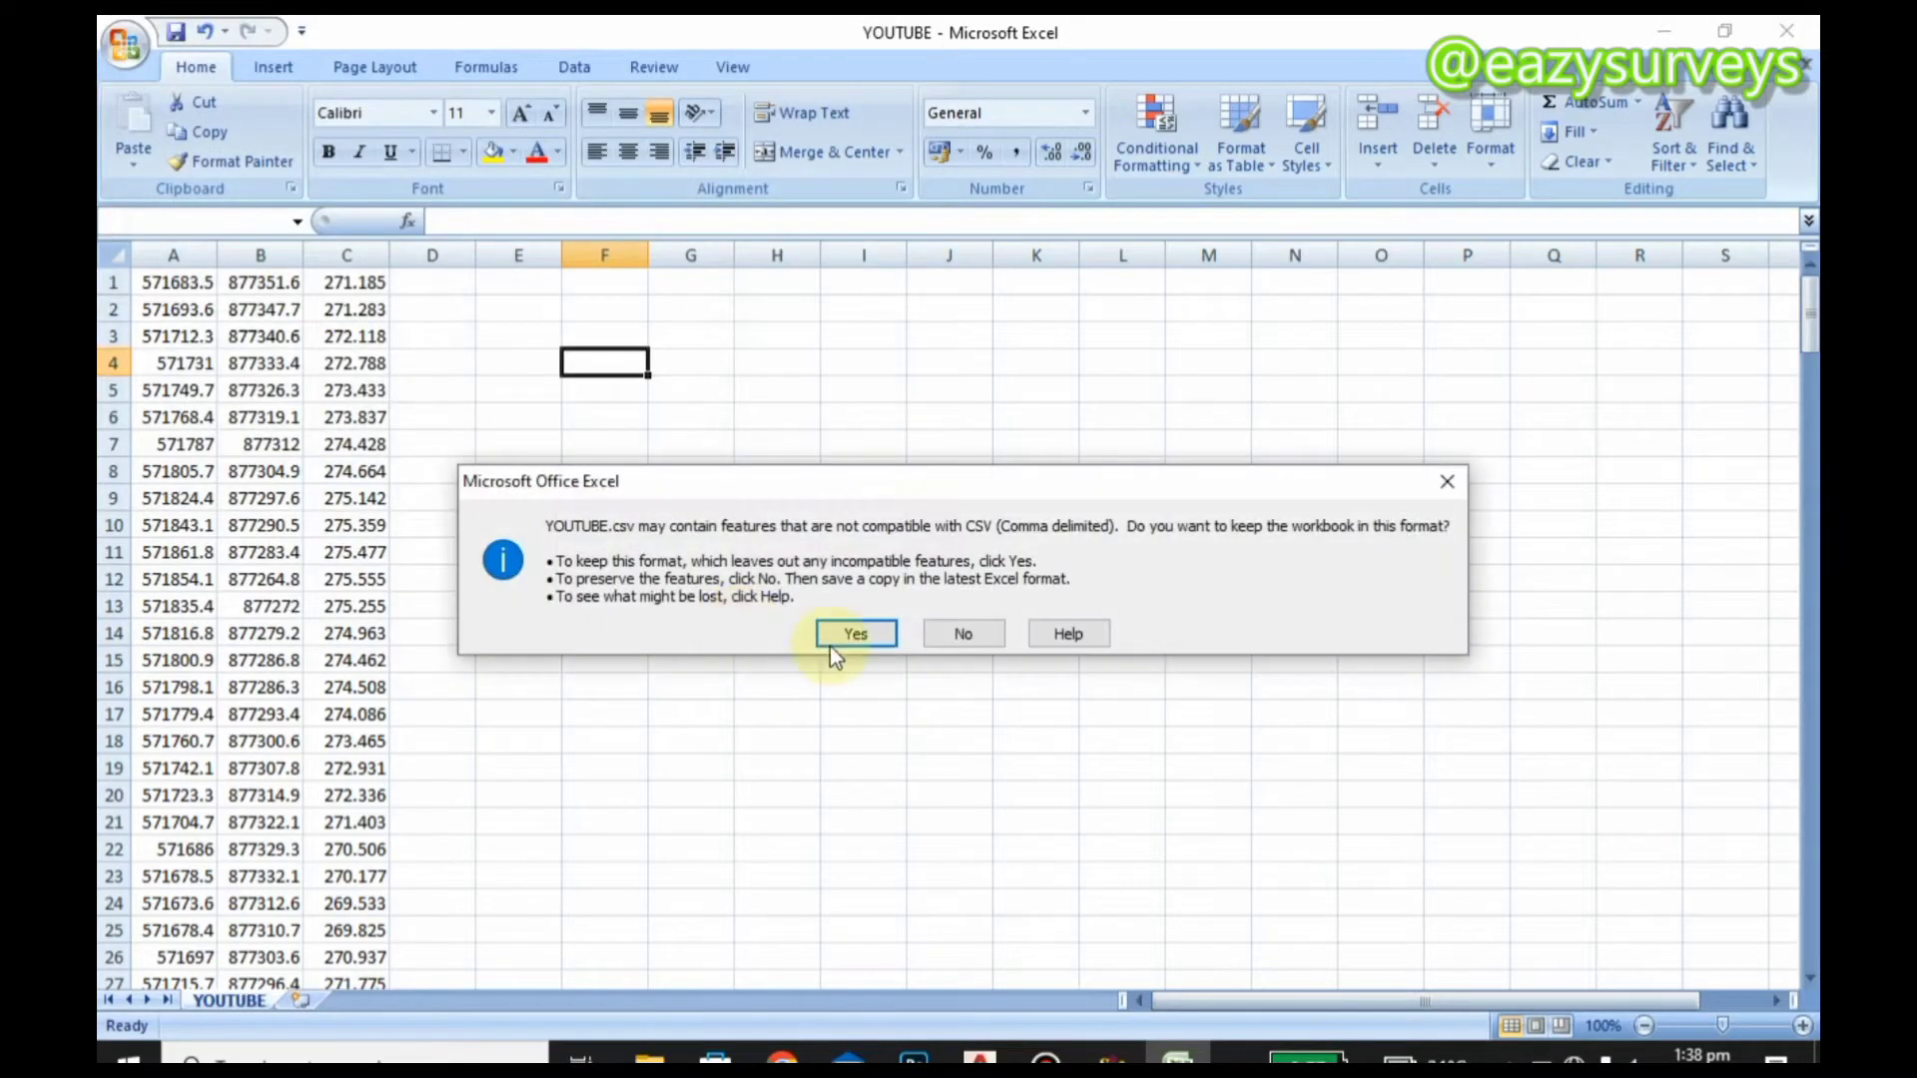
pyautogui.click(877, 637)
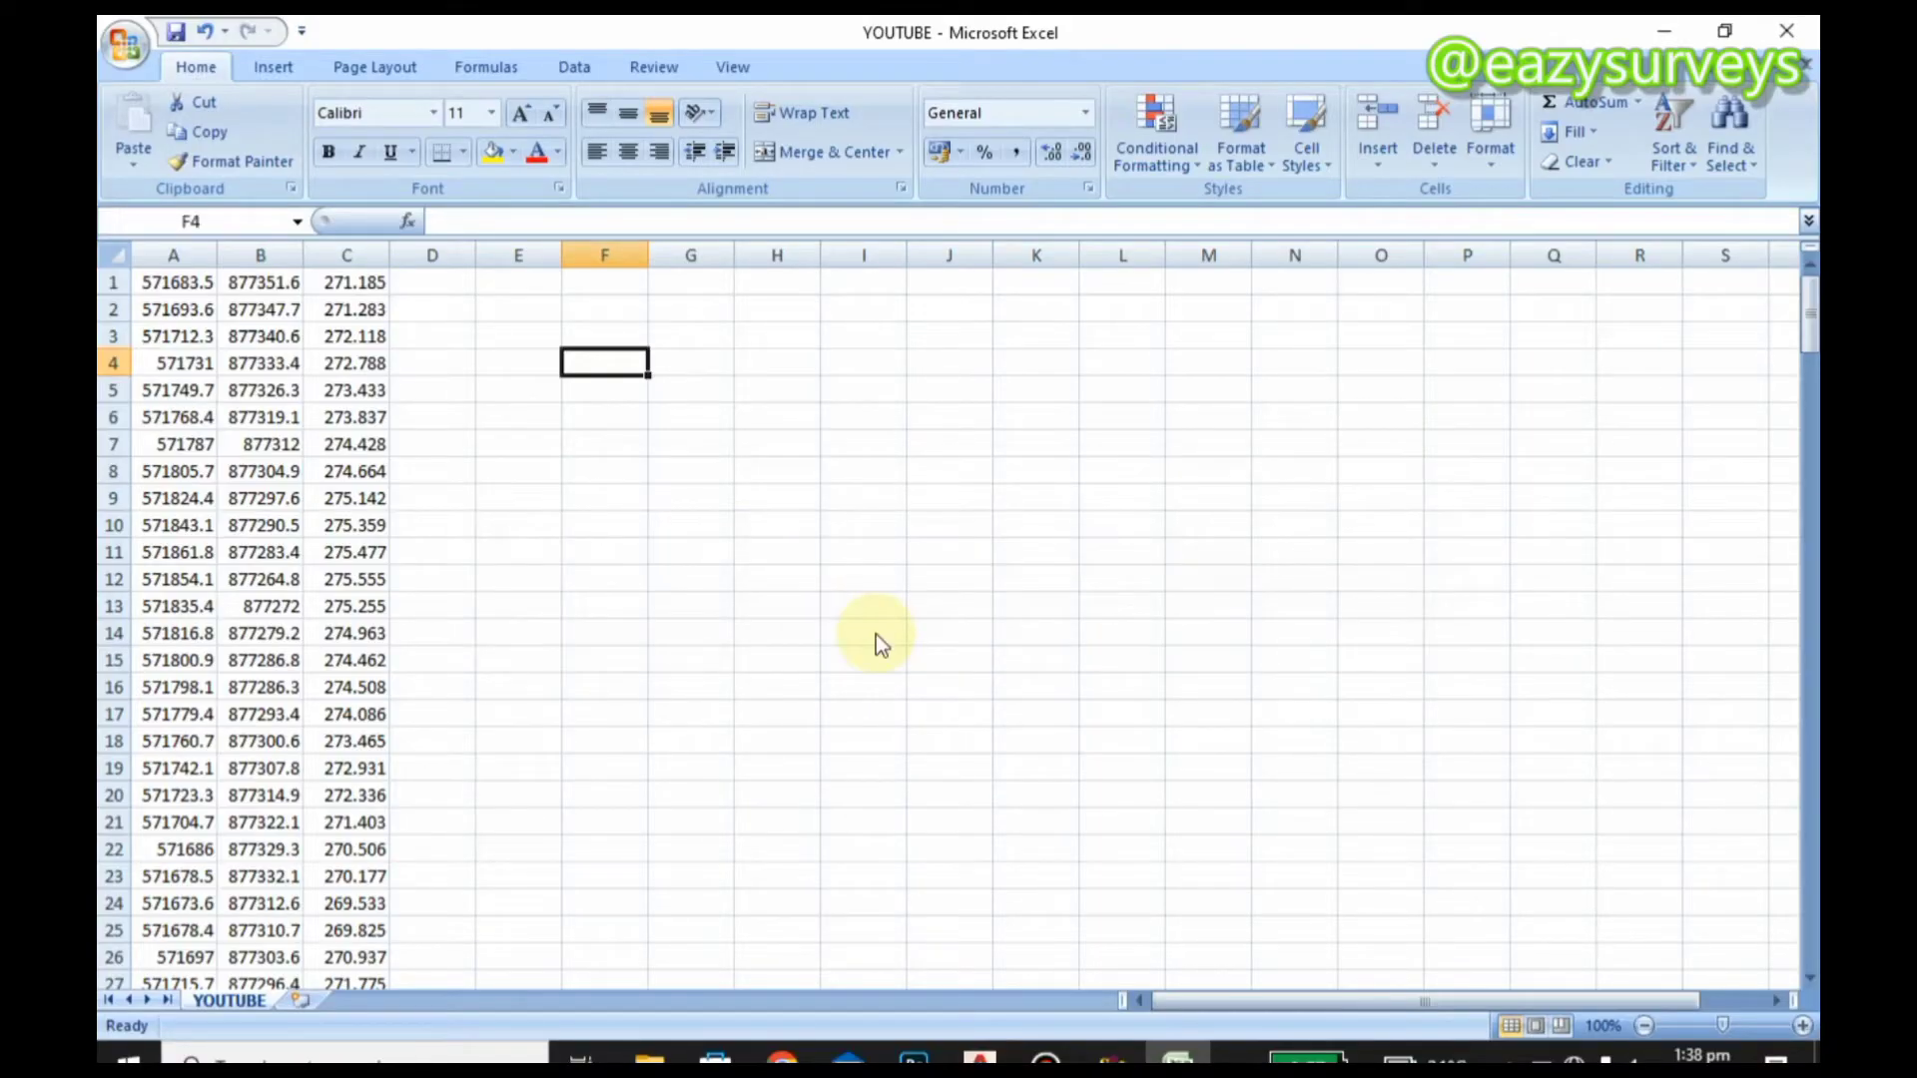
pyautogui.click(1786, 31)
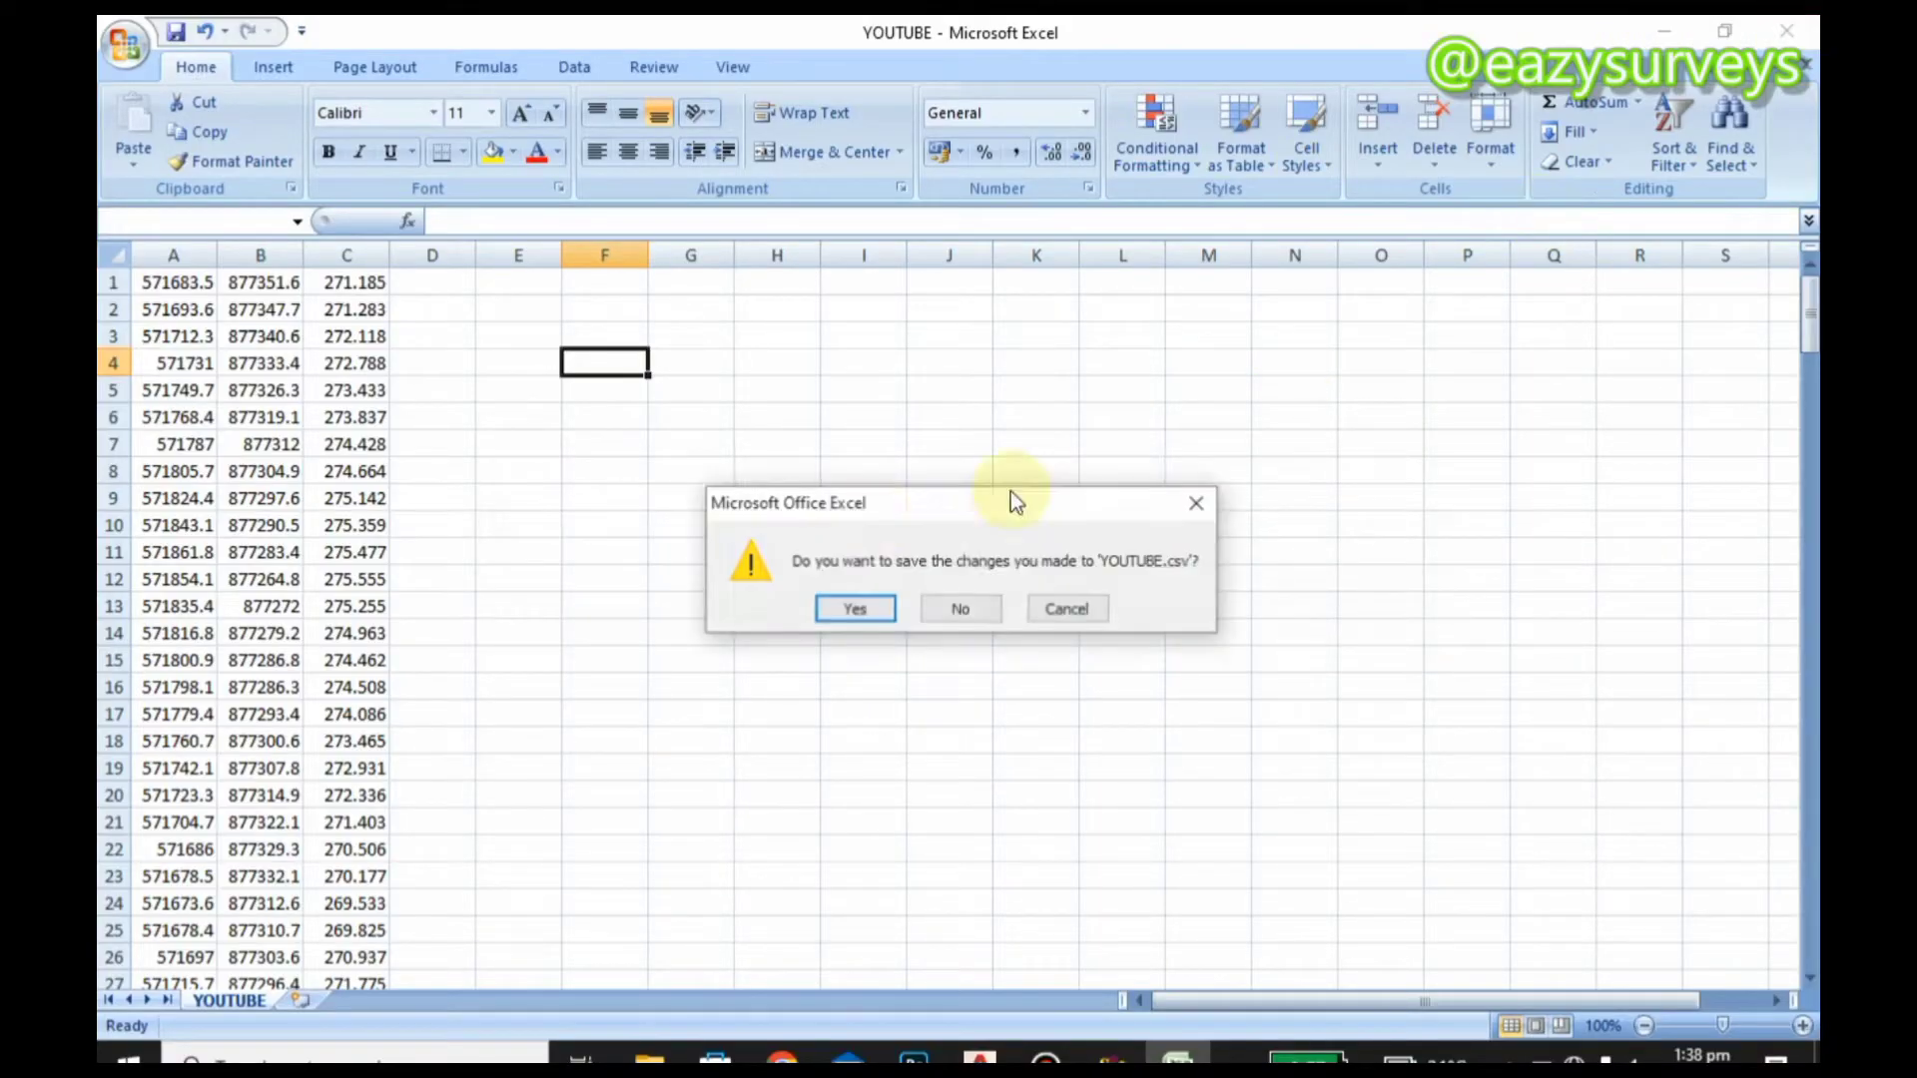
pyautogui.click(960, 611)
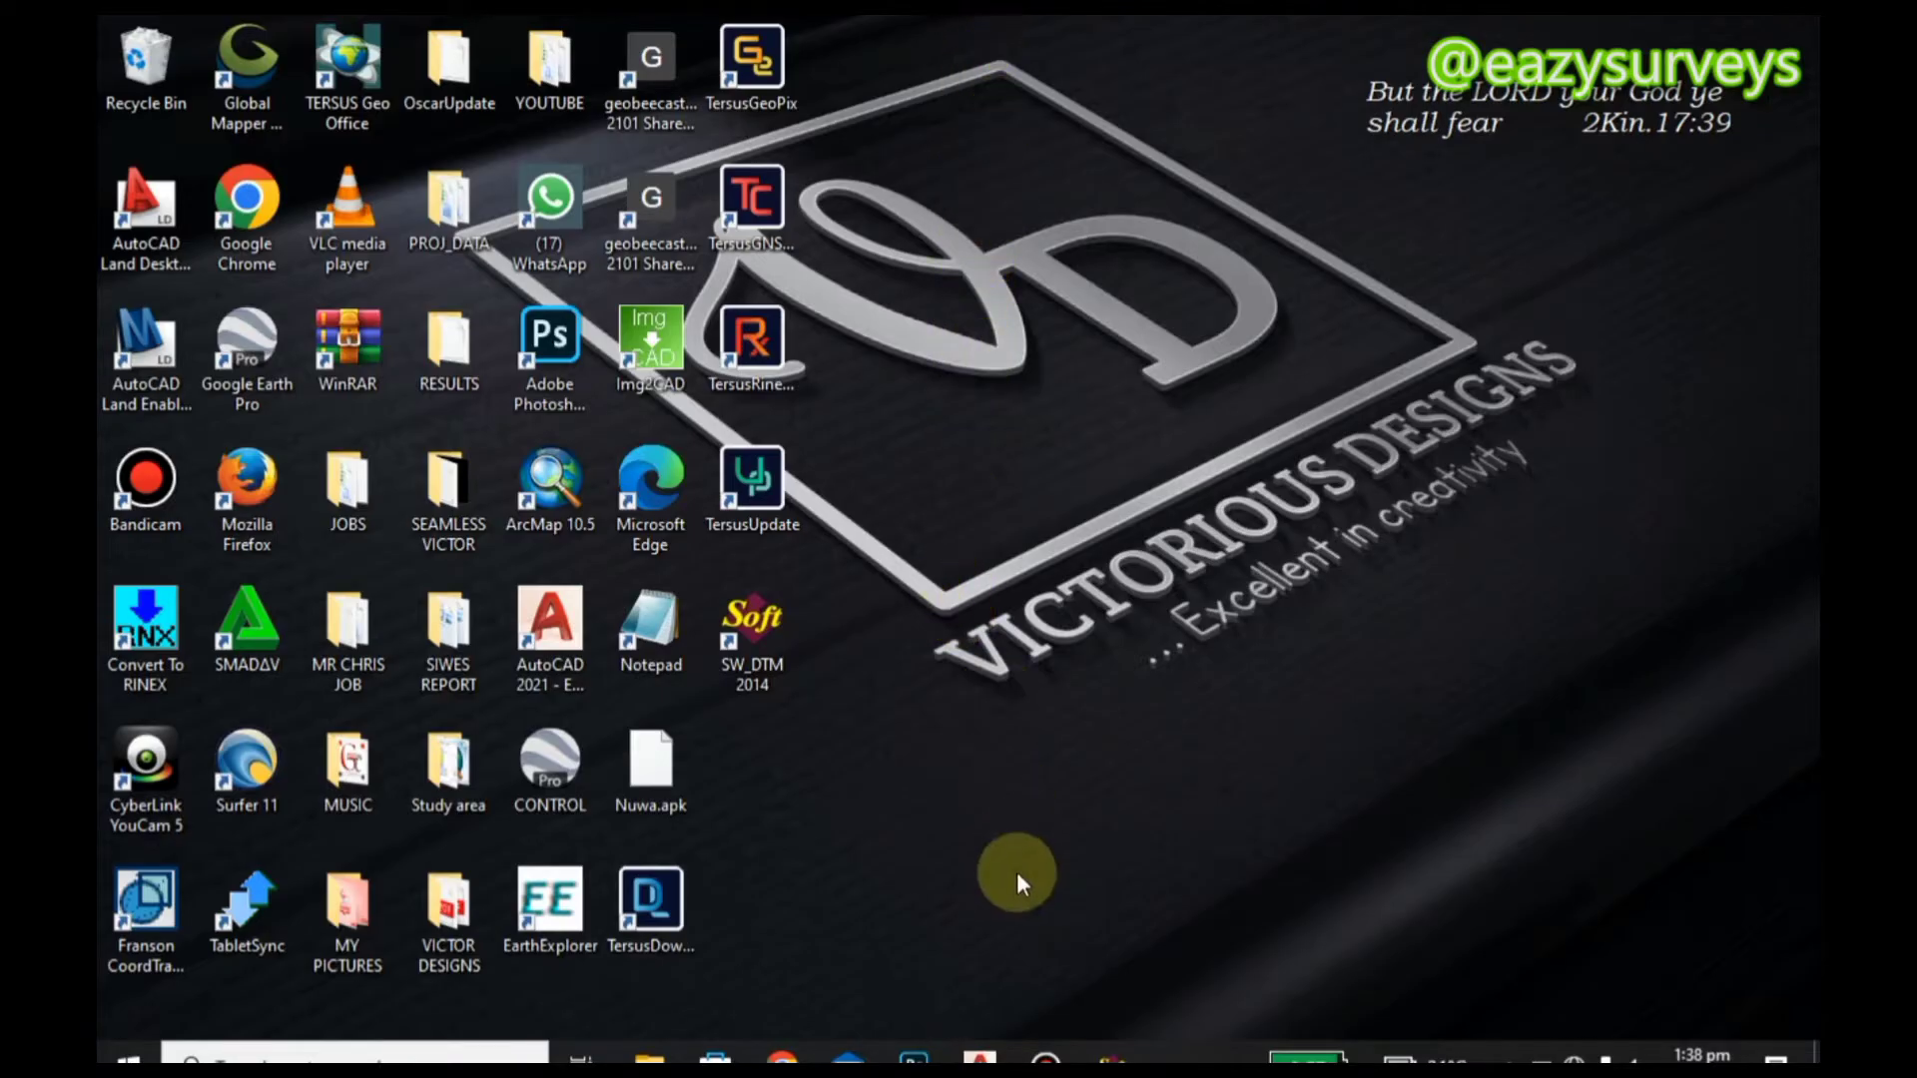
# Step: Switch back to AutoCAD and bring the SW_DTM window in front of the empty Drawing2 drawing
pyautogui.click(988, 1056)
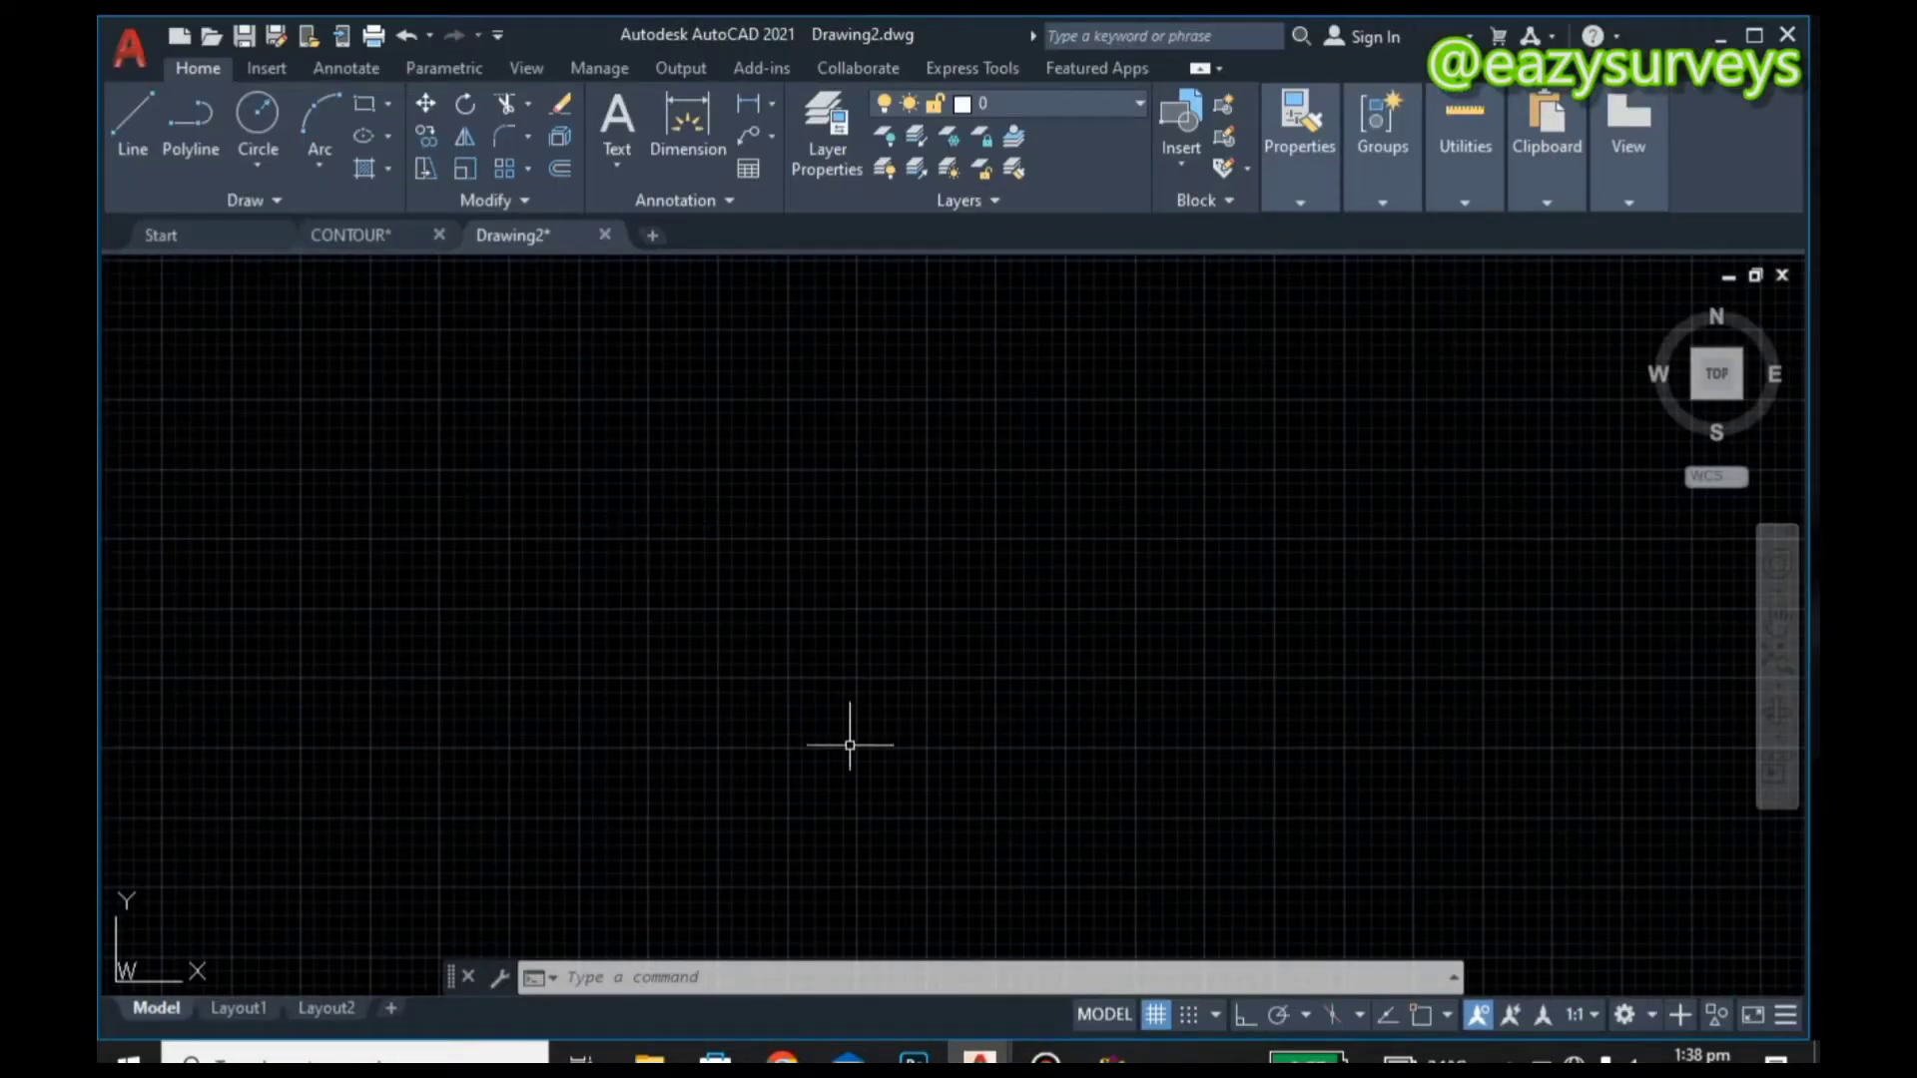
pyautogui.click(1112, 1054)
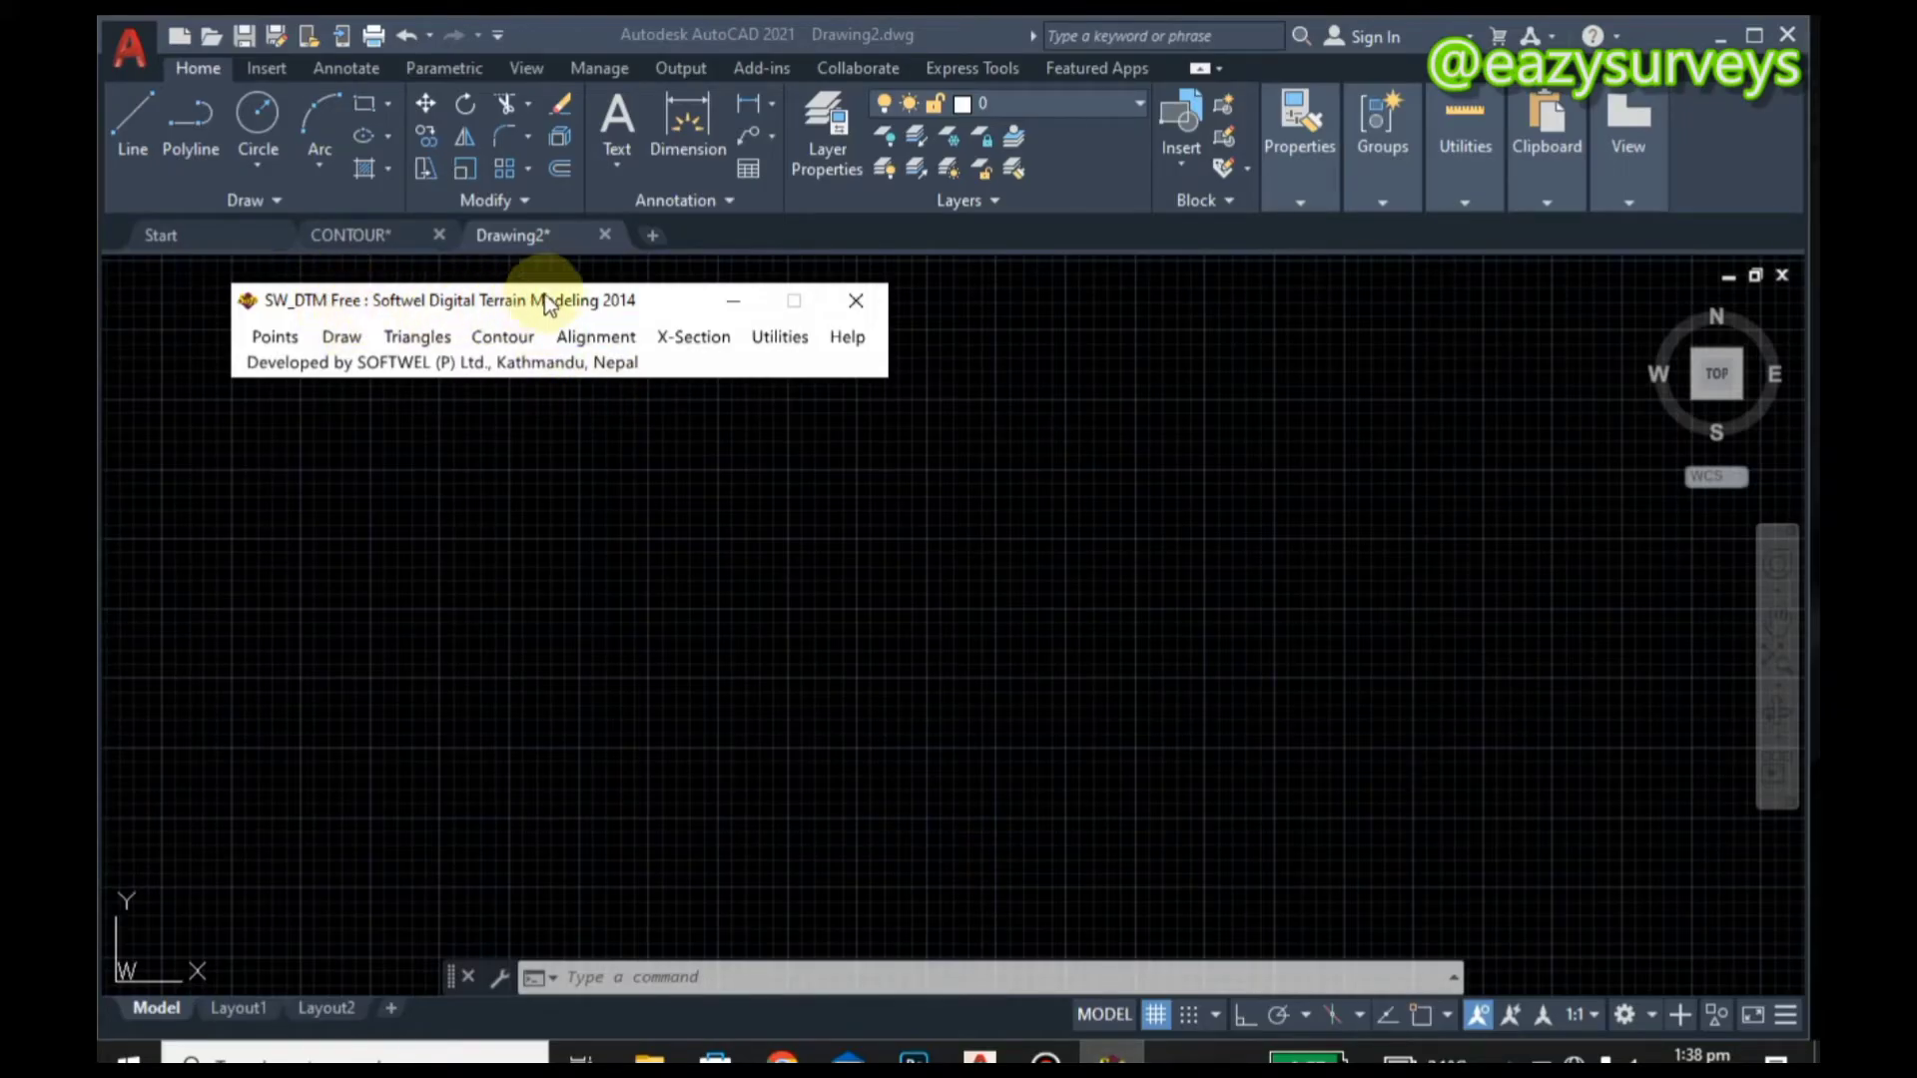
pyautogui.moveTo(545, 300); pyautogui.dragTo(521, 298)
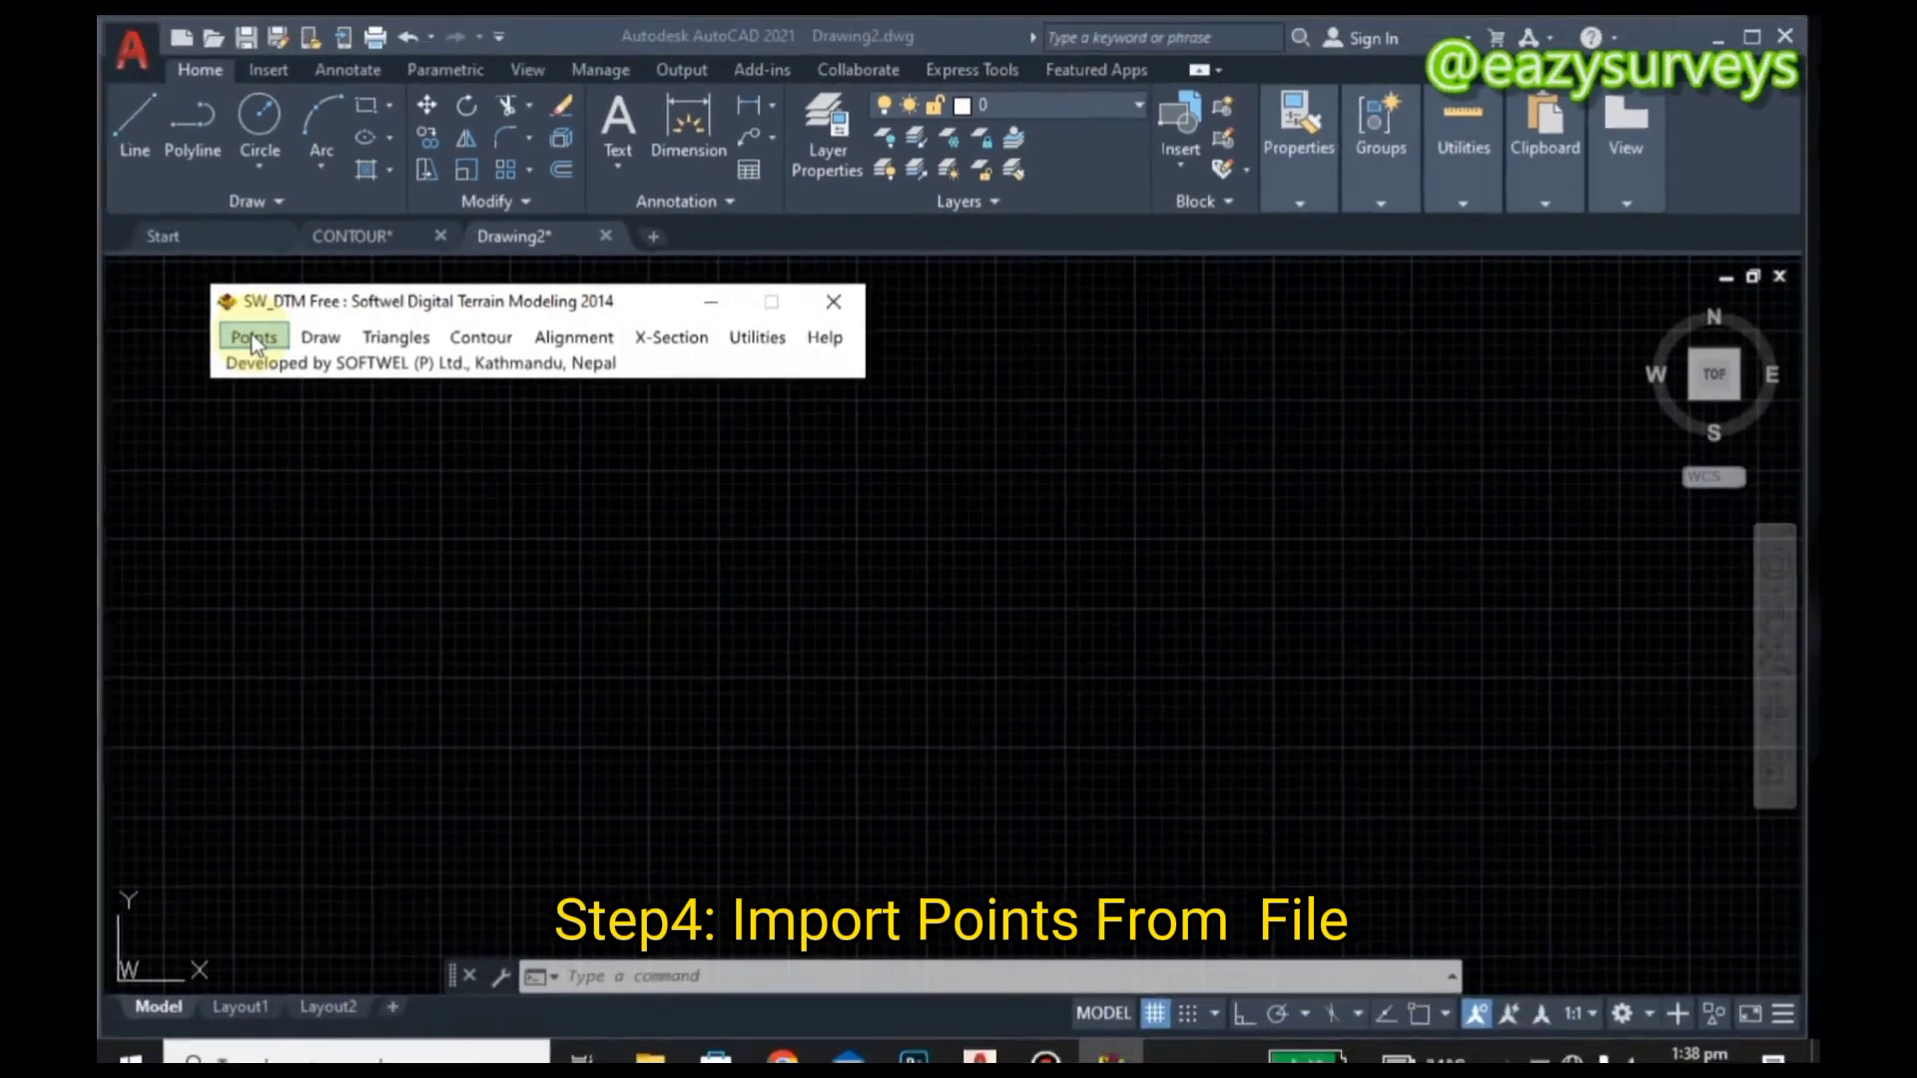
pyautogui.click(260, 340)
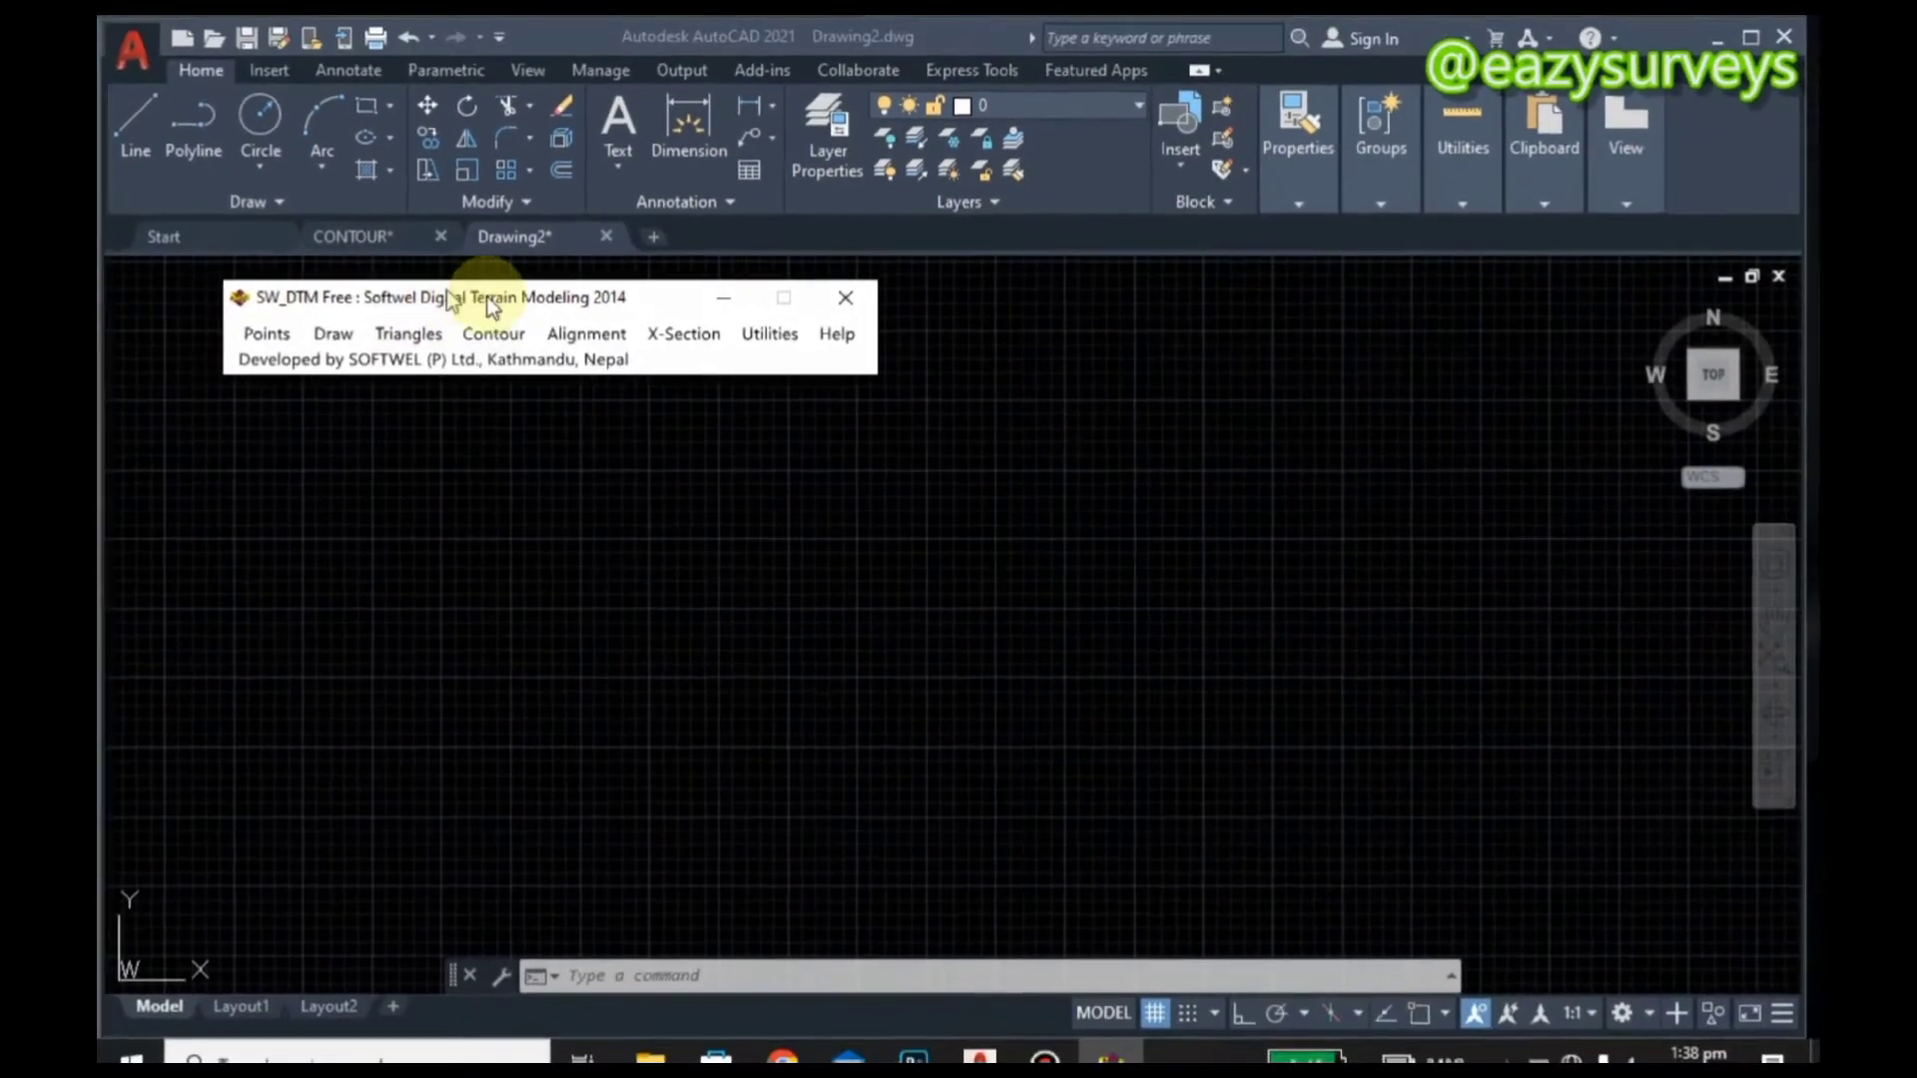
# Step: Start importing points from a file in SW_DTM with the point label scale set to 2.4
pyautogui.moveTo(379, 264); pyautogui.dragTo(676, 324)
pyautogui.click(516, 391)
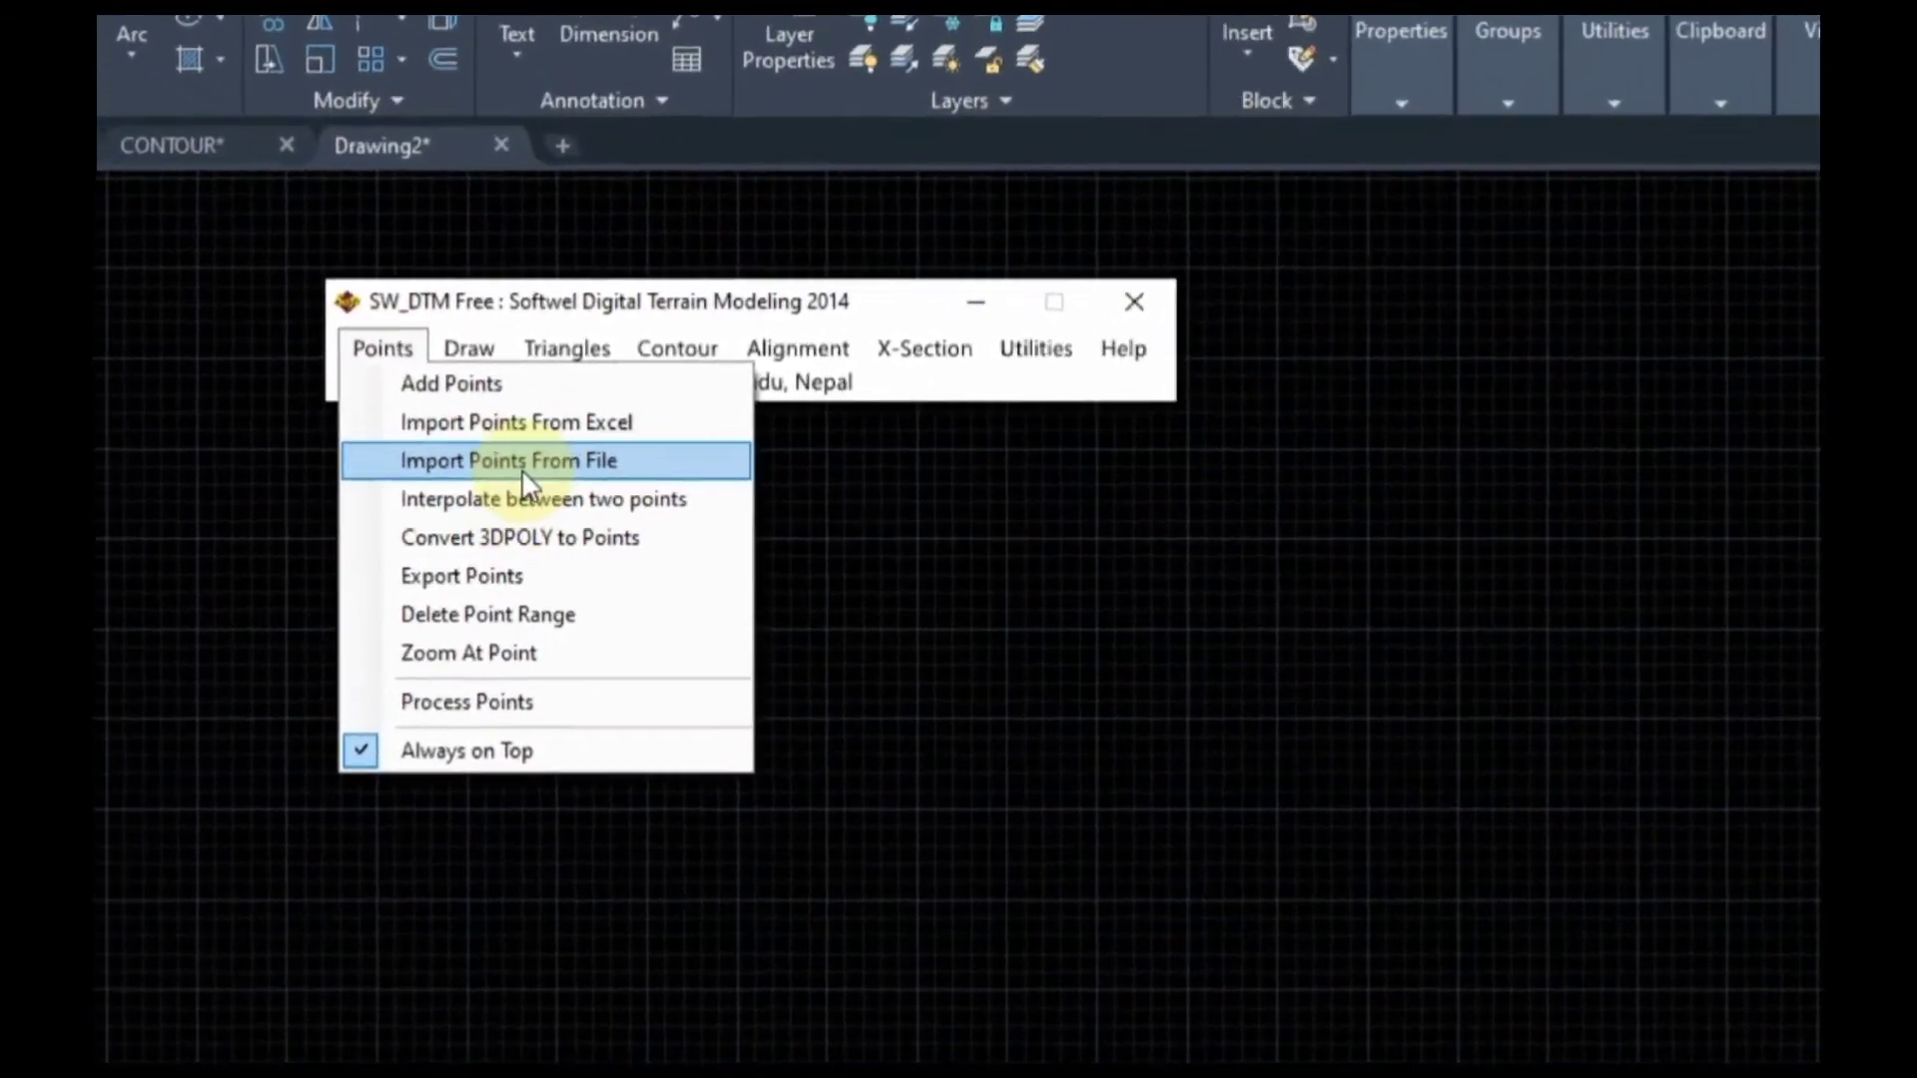
pyautogui.click(515, 464)
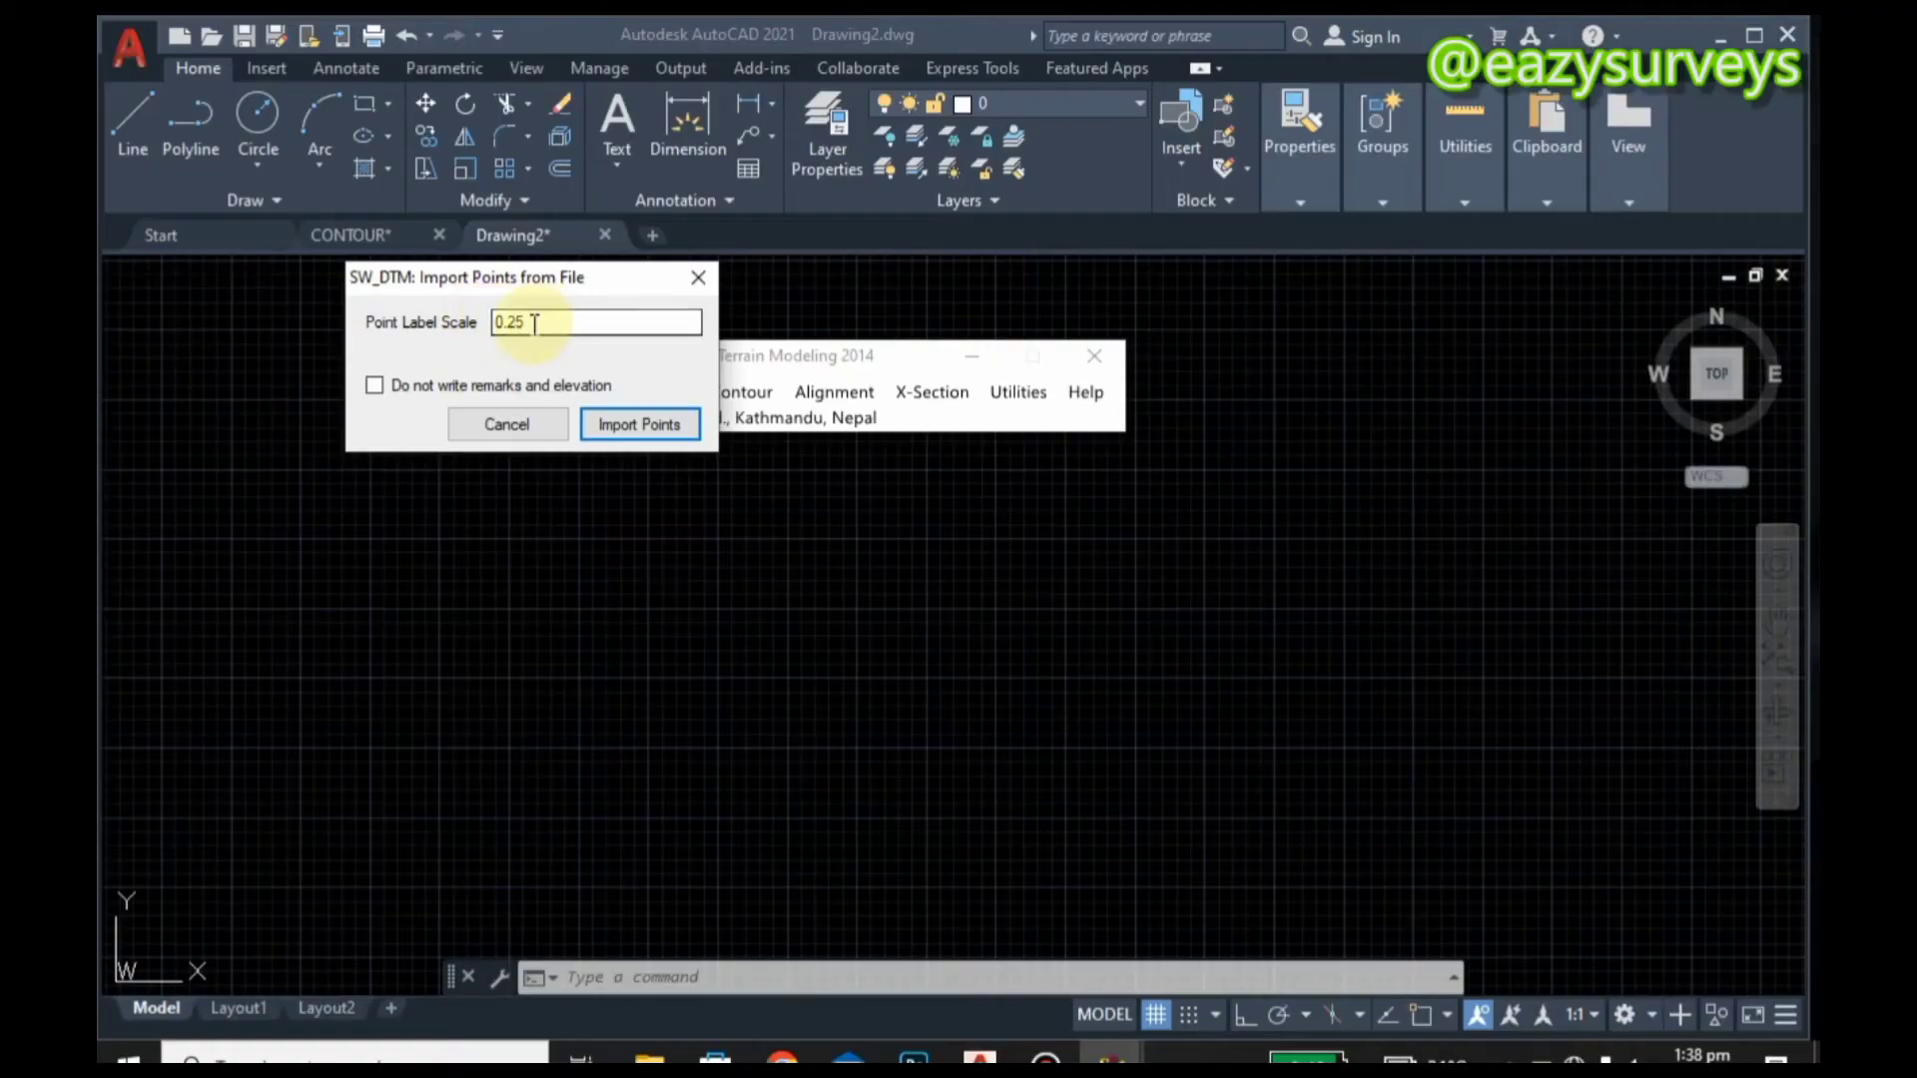
pyautogui.moveTo(535, 324); pyautogui.dragTo(479, 327)
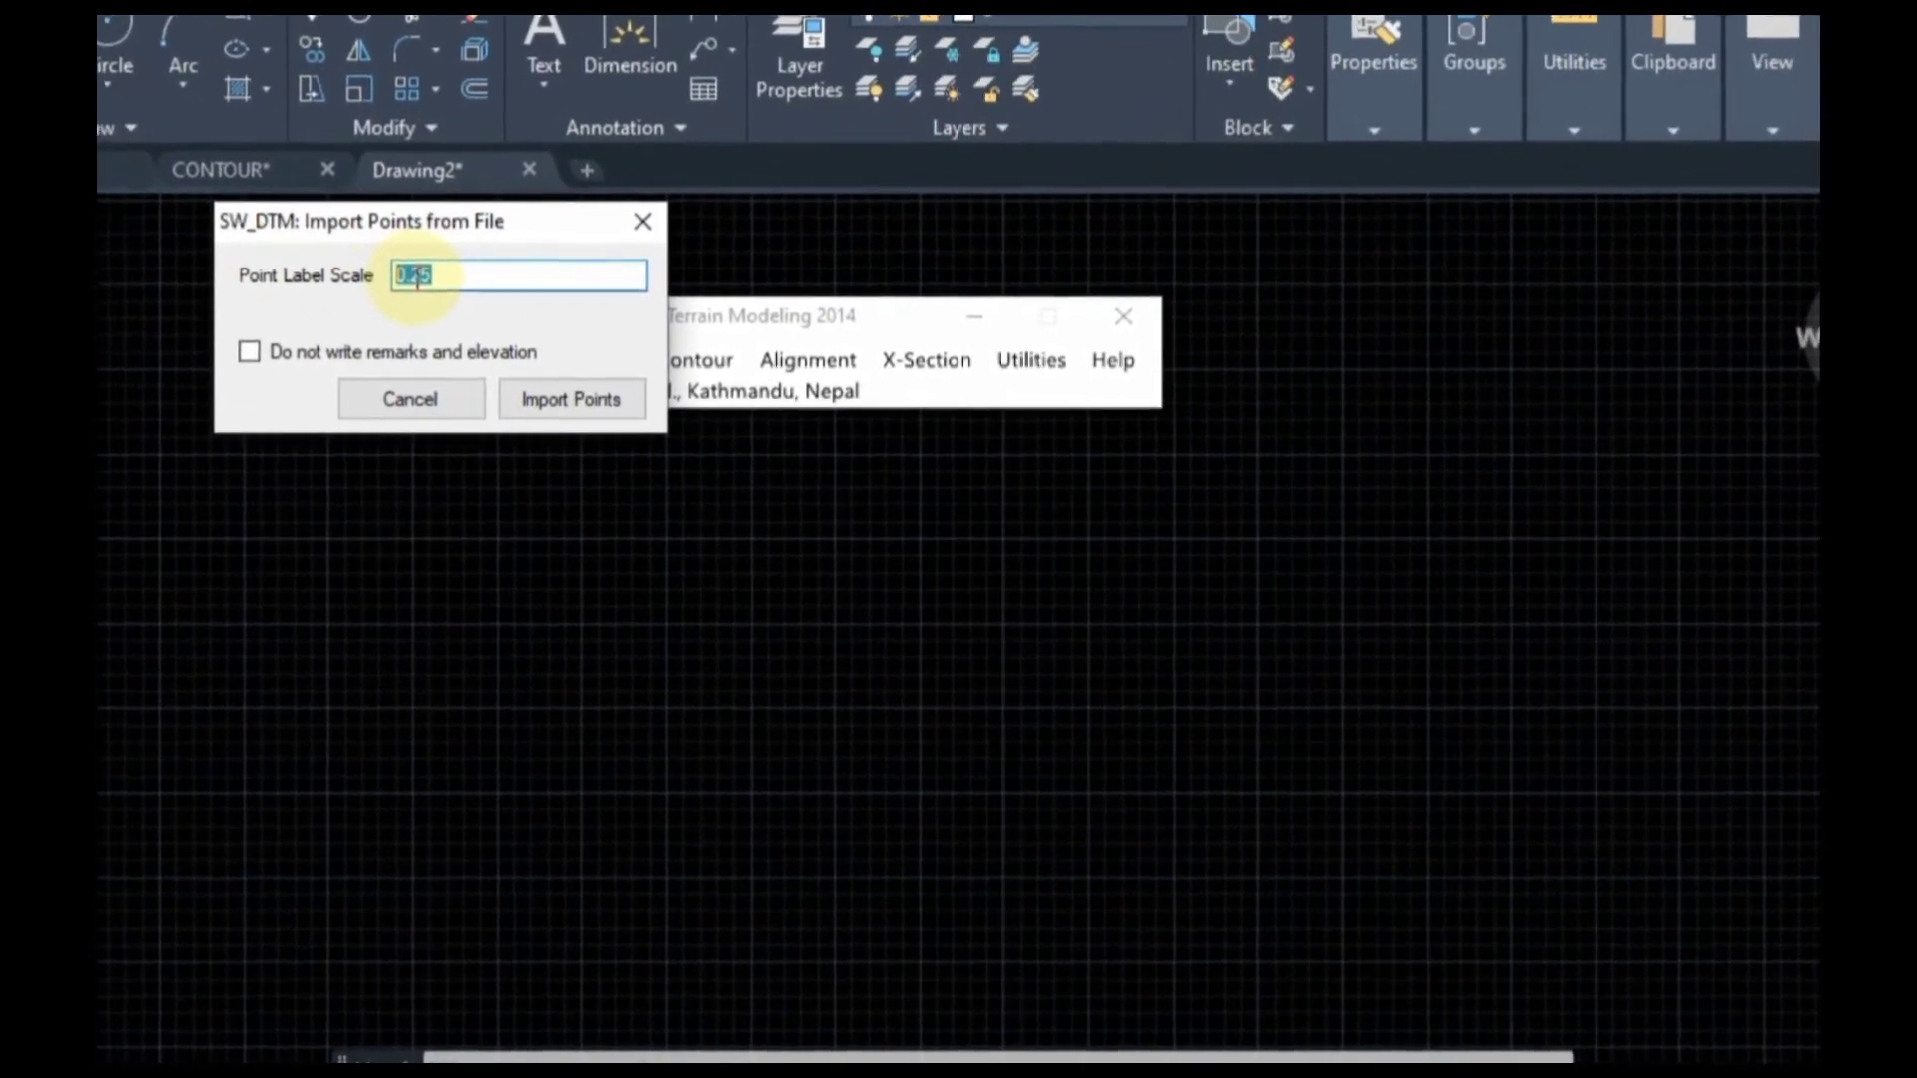
pyautogui.write('2.4')
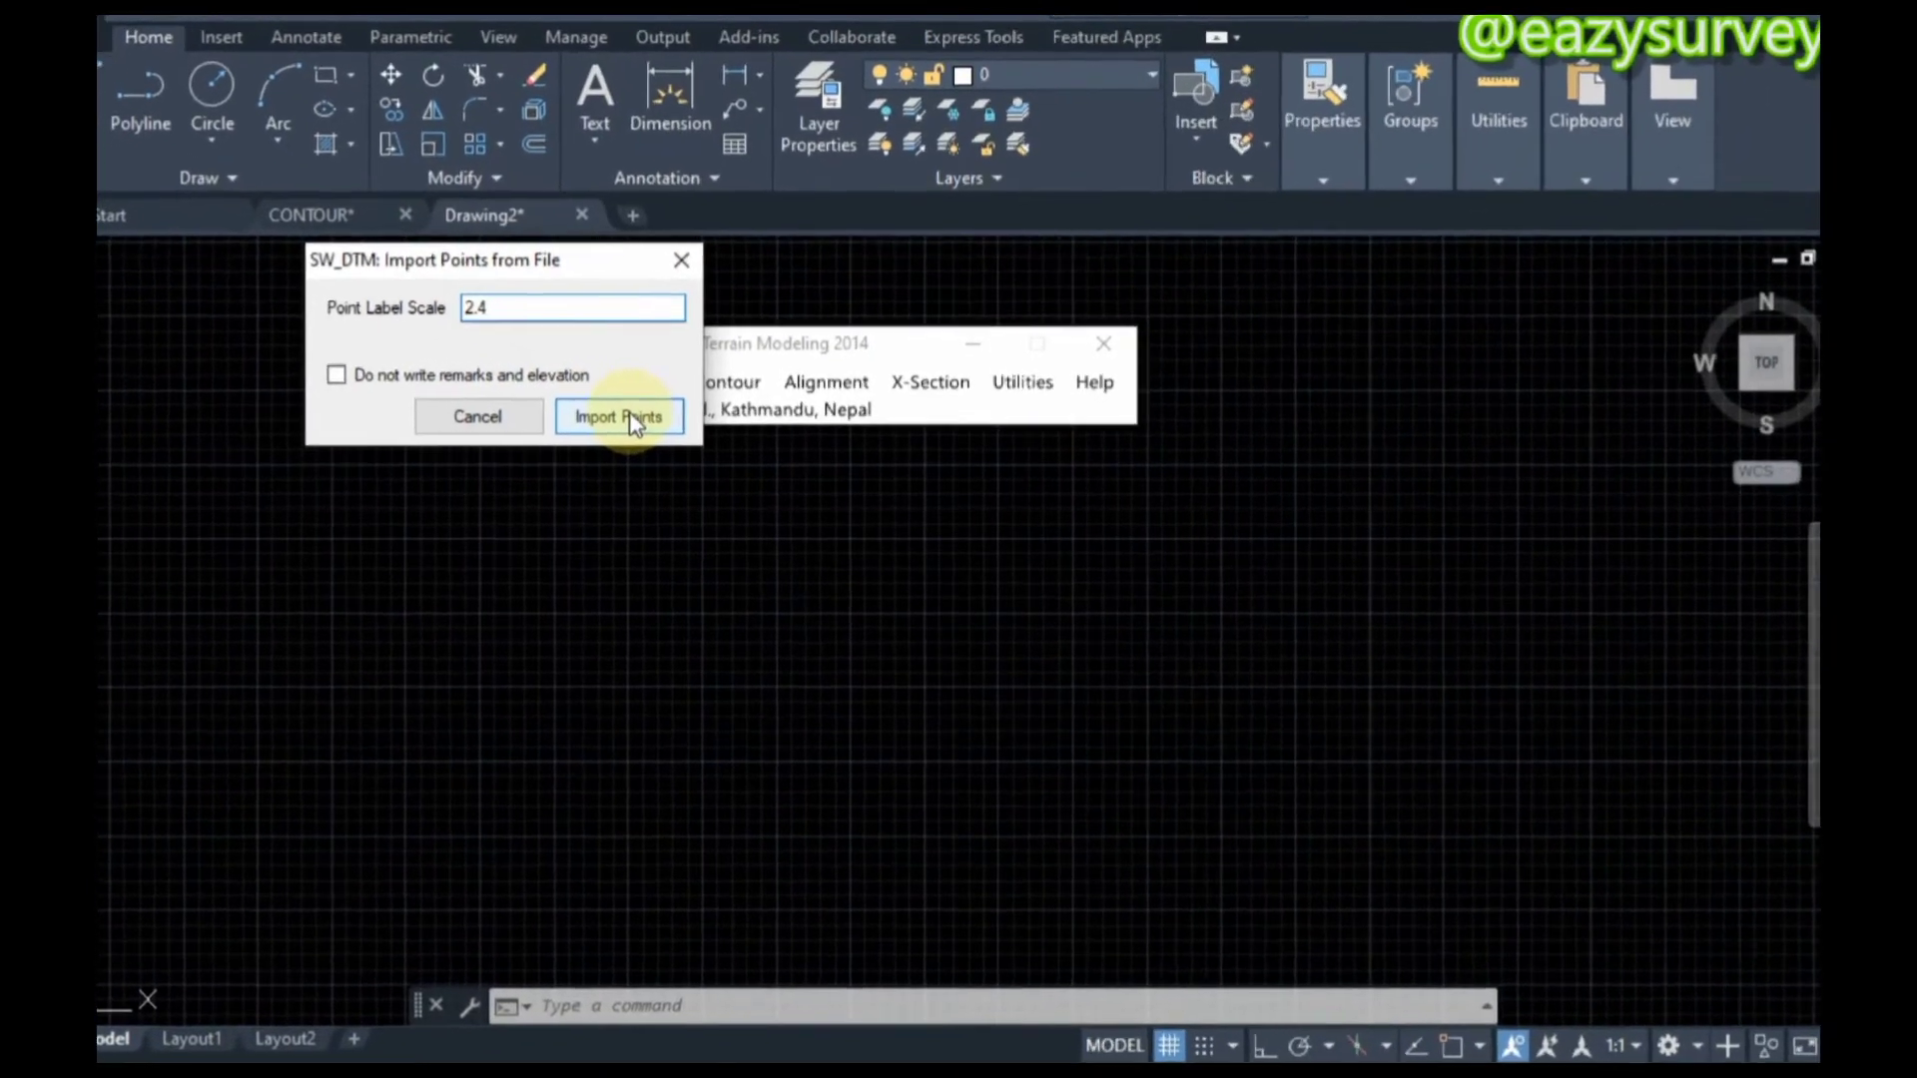
pyautogui.click(627, 420)
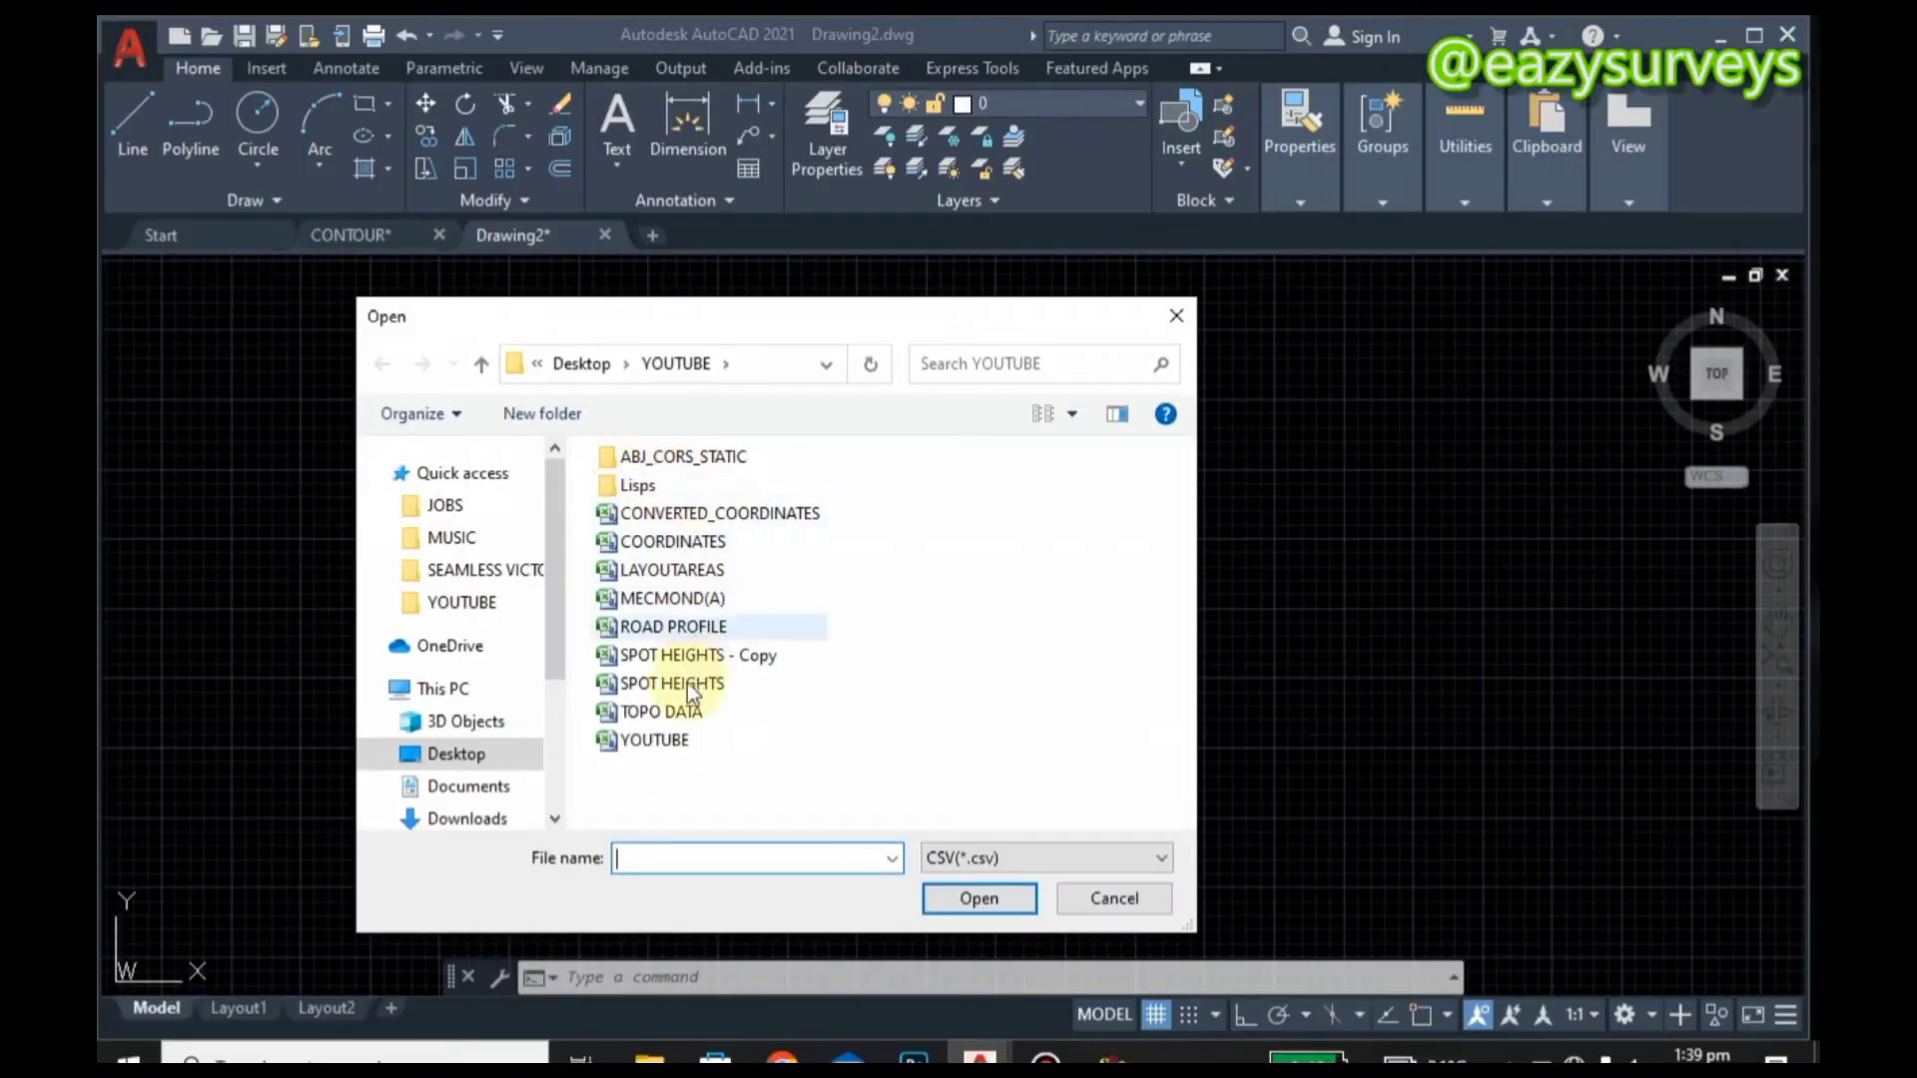
# Step: Load the YOUTUBE CSV file as the source and import its points into the drawing
pyautogui.click(668, 738)
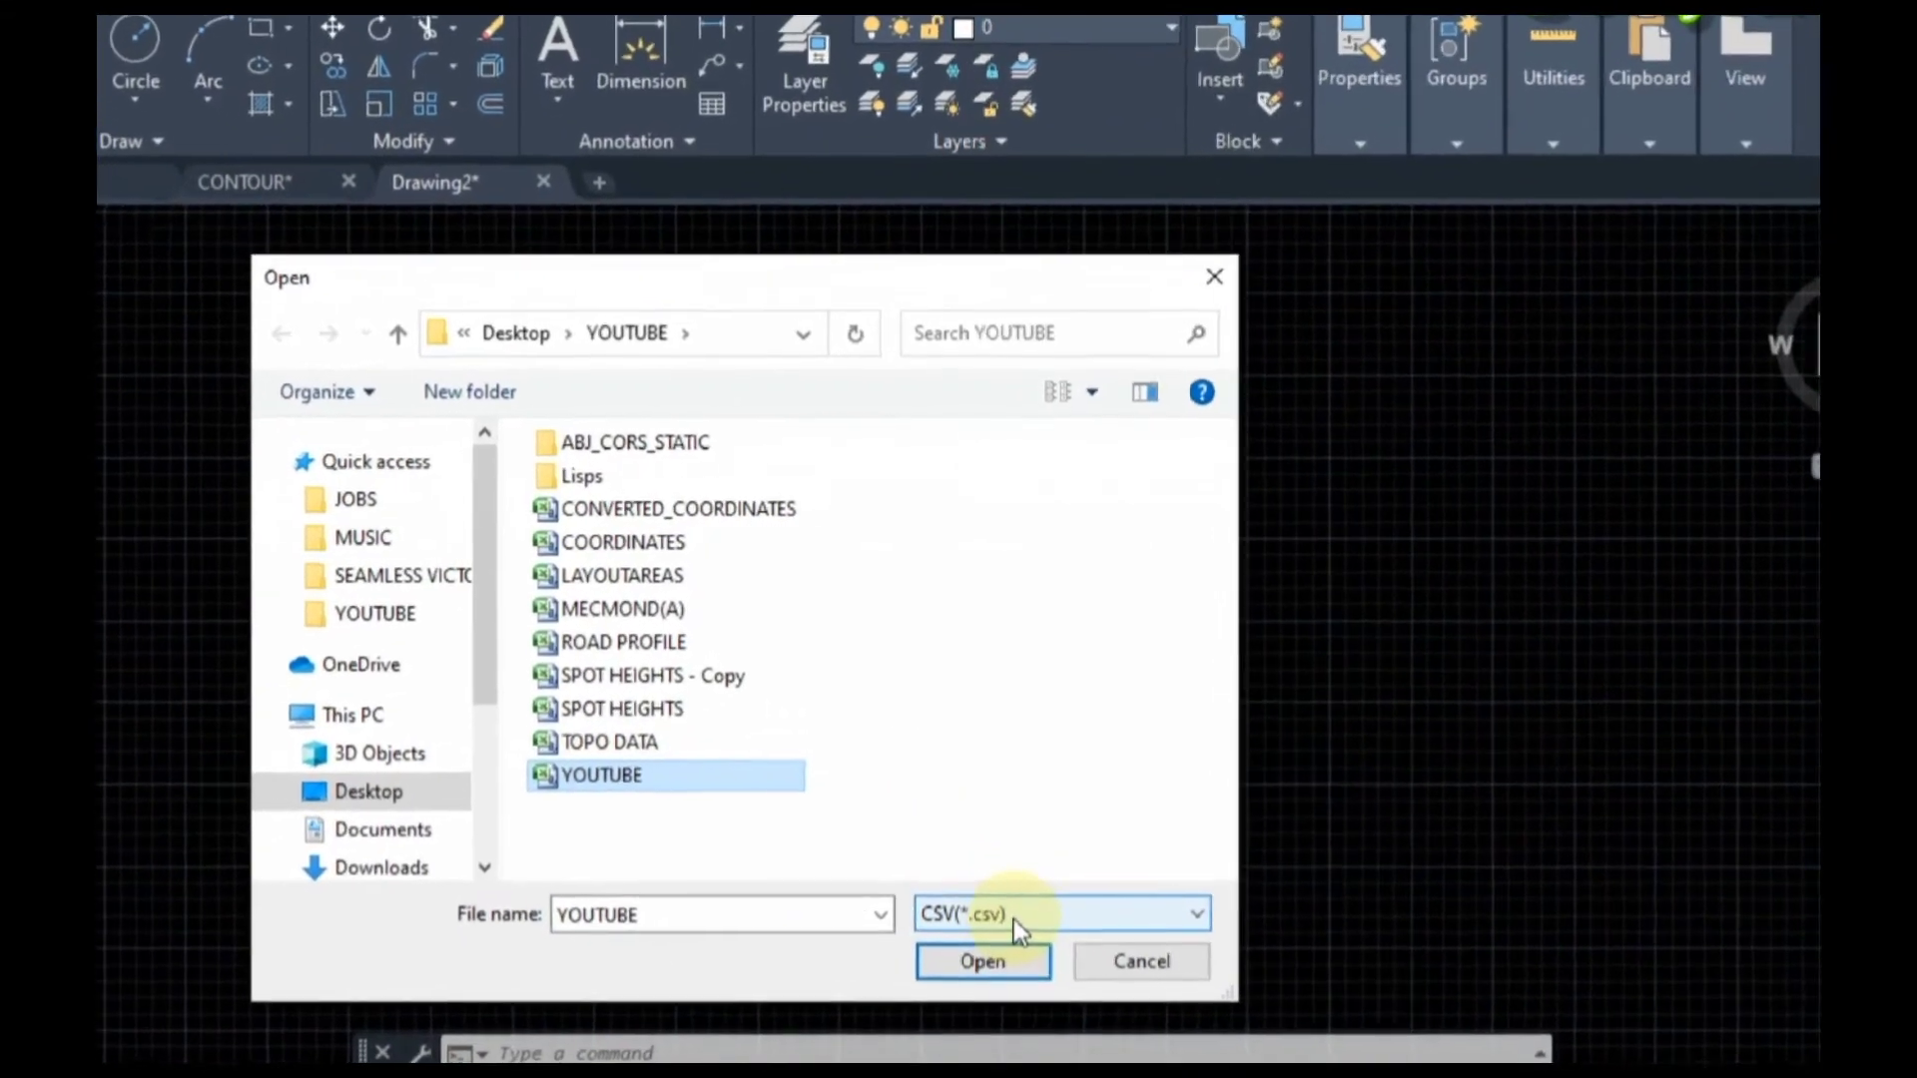
pyautogui.click(1008, 859)
pyautogui.click(998, 974)
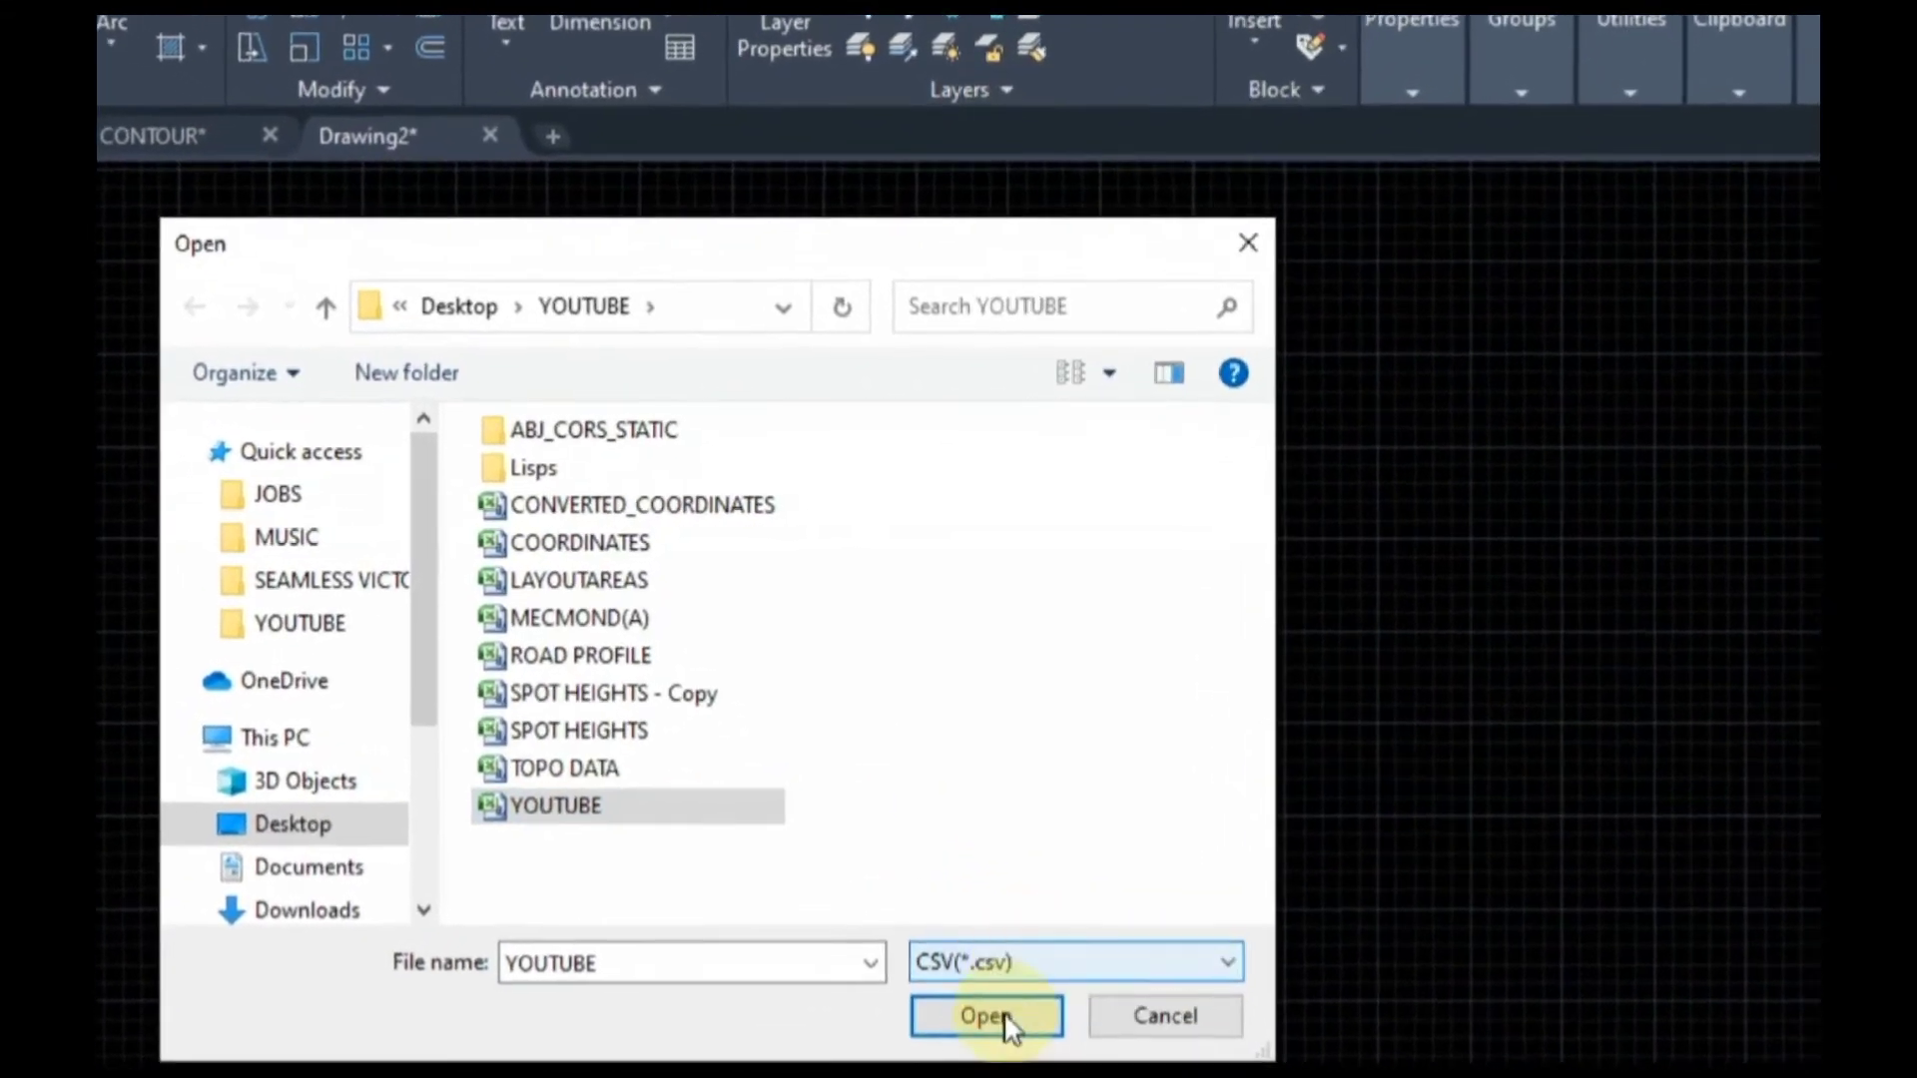
pyautogui.click(986, 996)
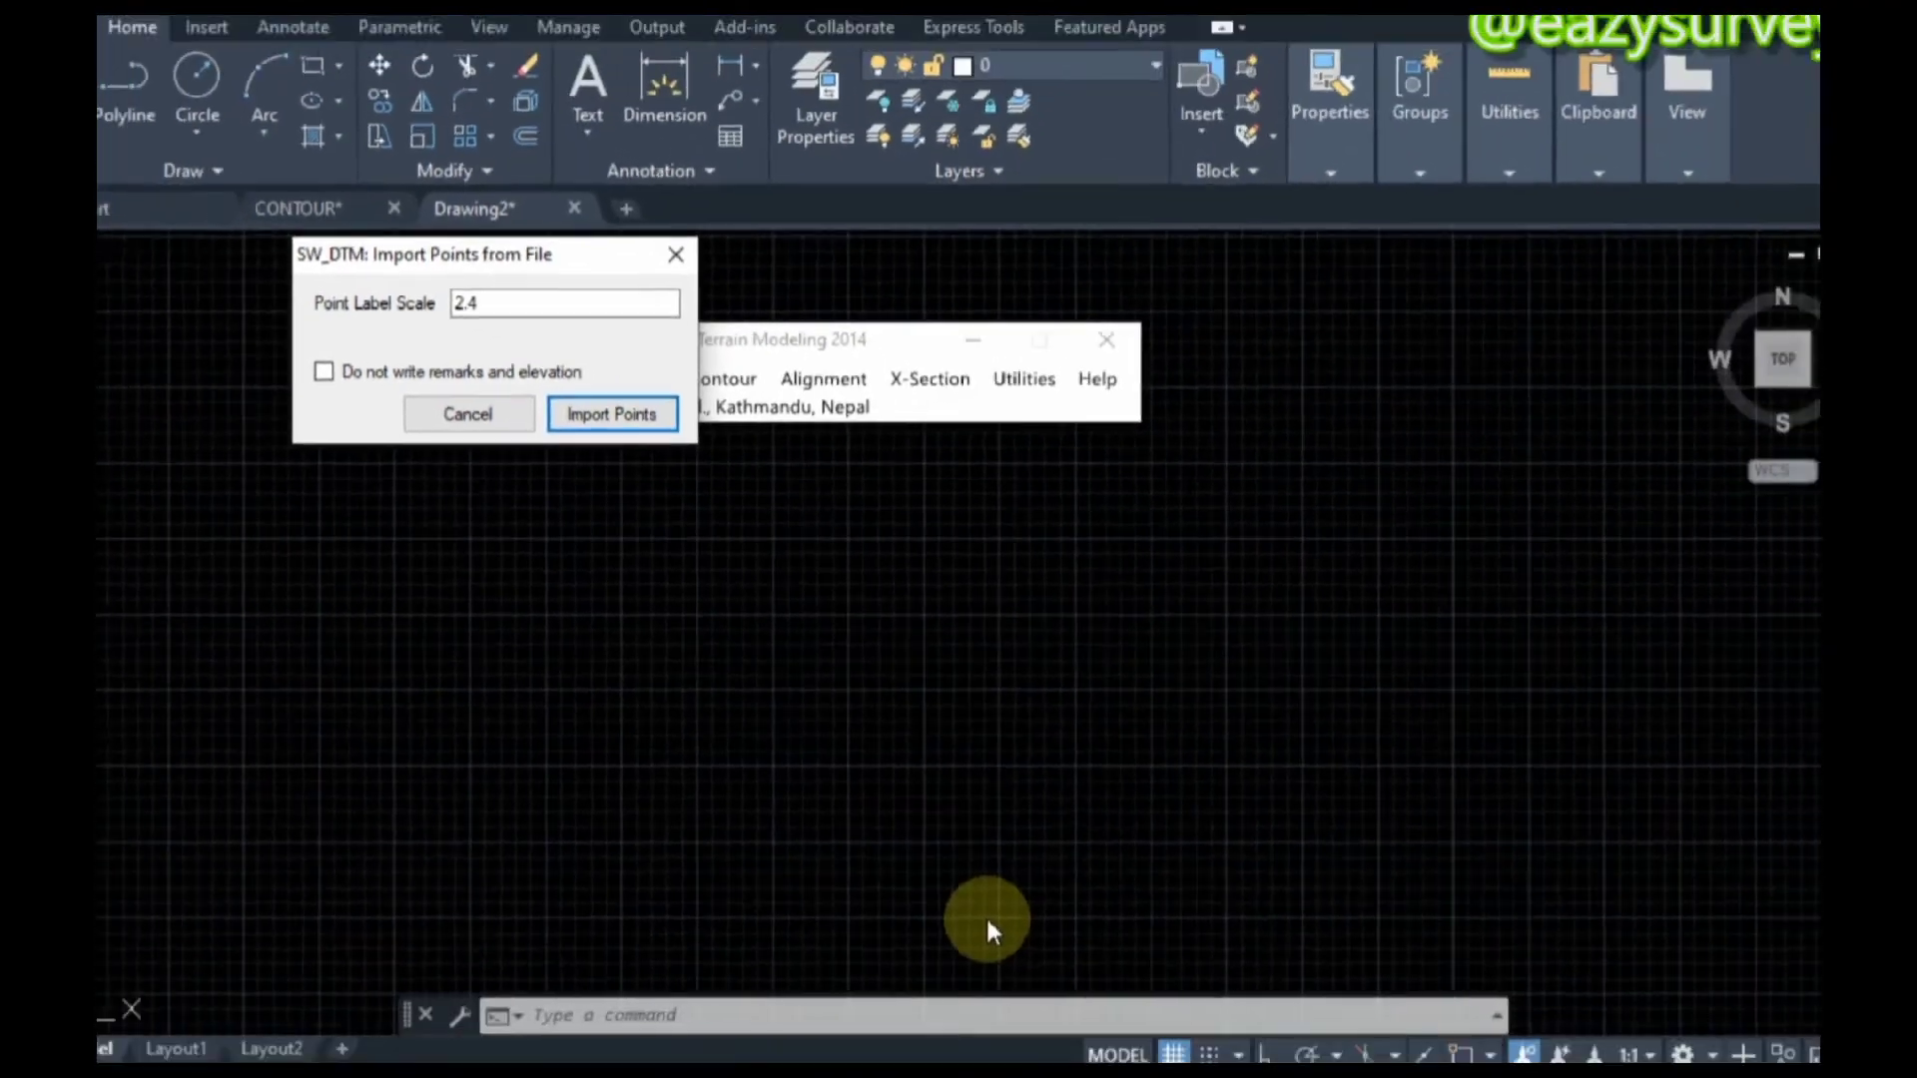
pyautogui.press('Return')
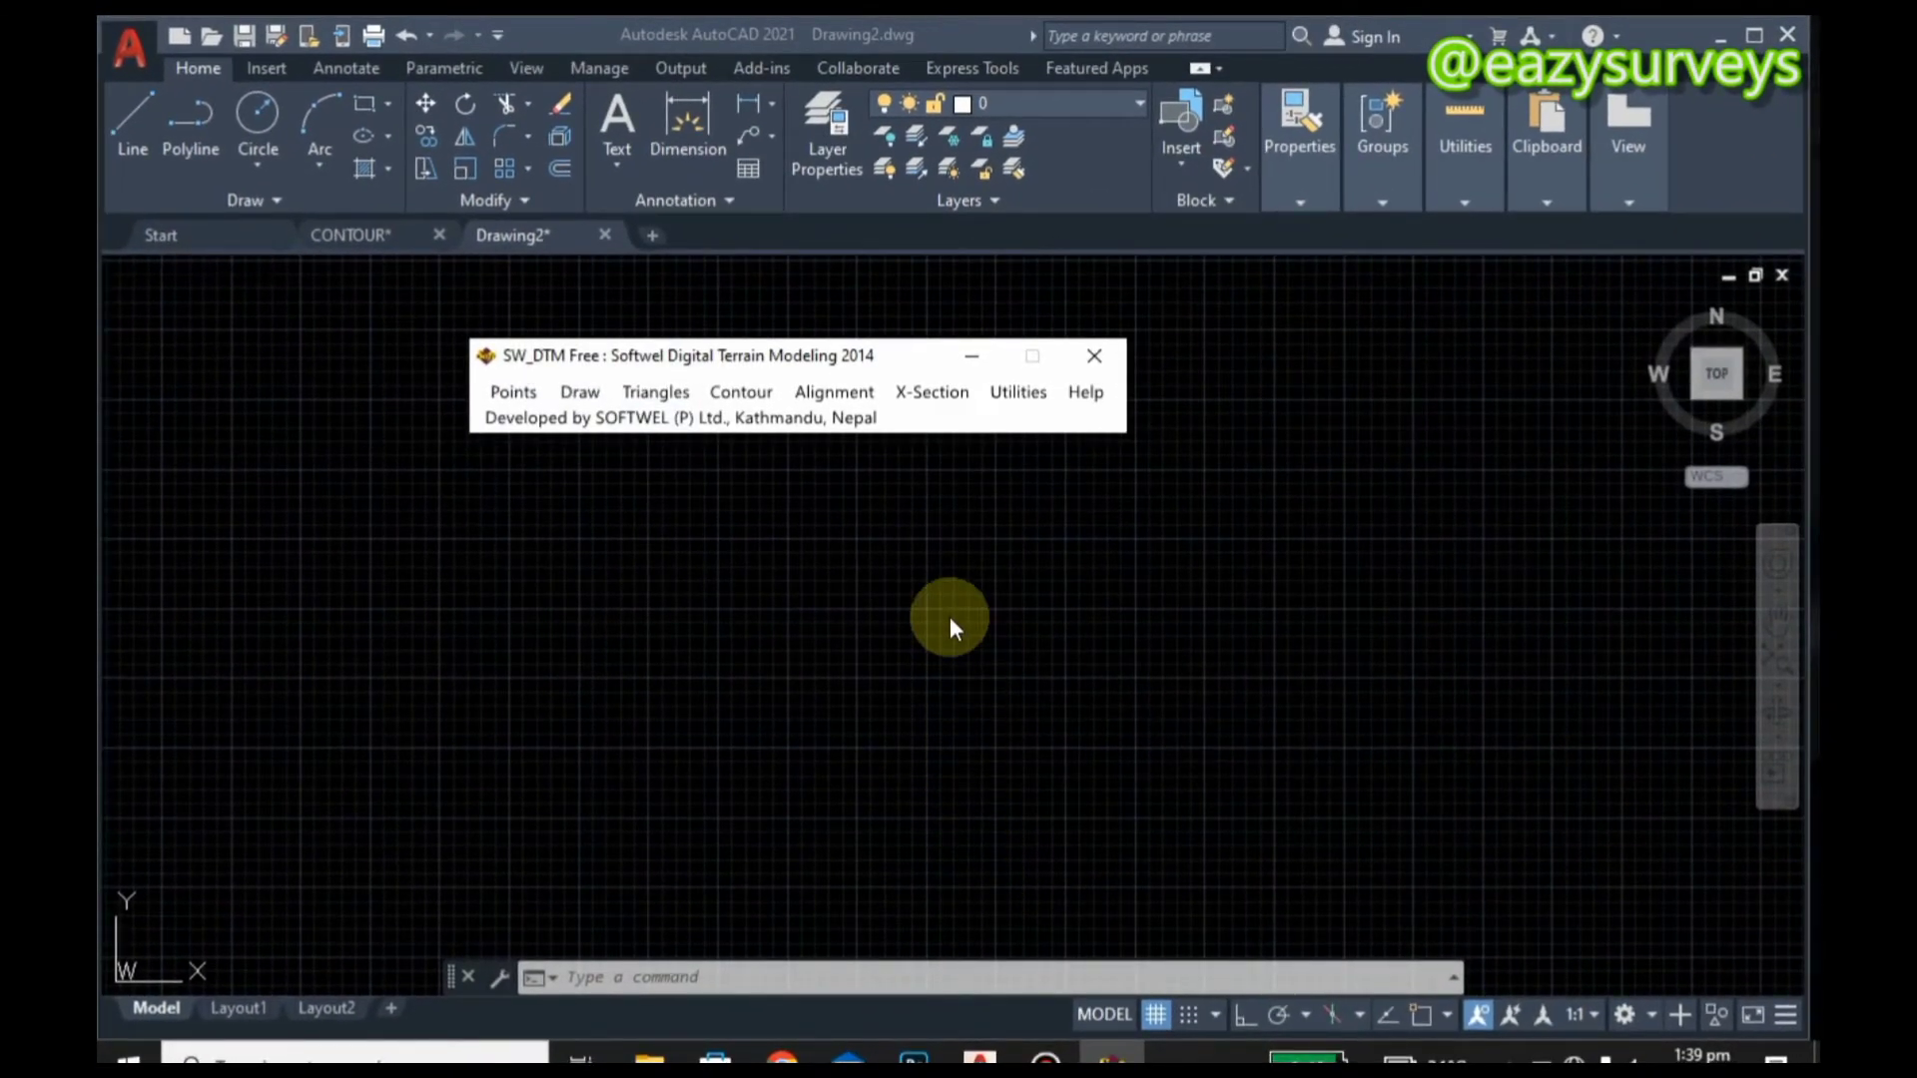
# Step: Erase the isolated spot height labelled 273.756 that sticks out beyond the eastern edge of the points
pyautogui.moveTo(796, 362); pyautogui.dragTo(547, 341)
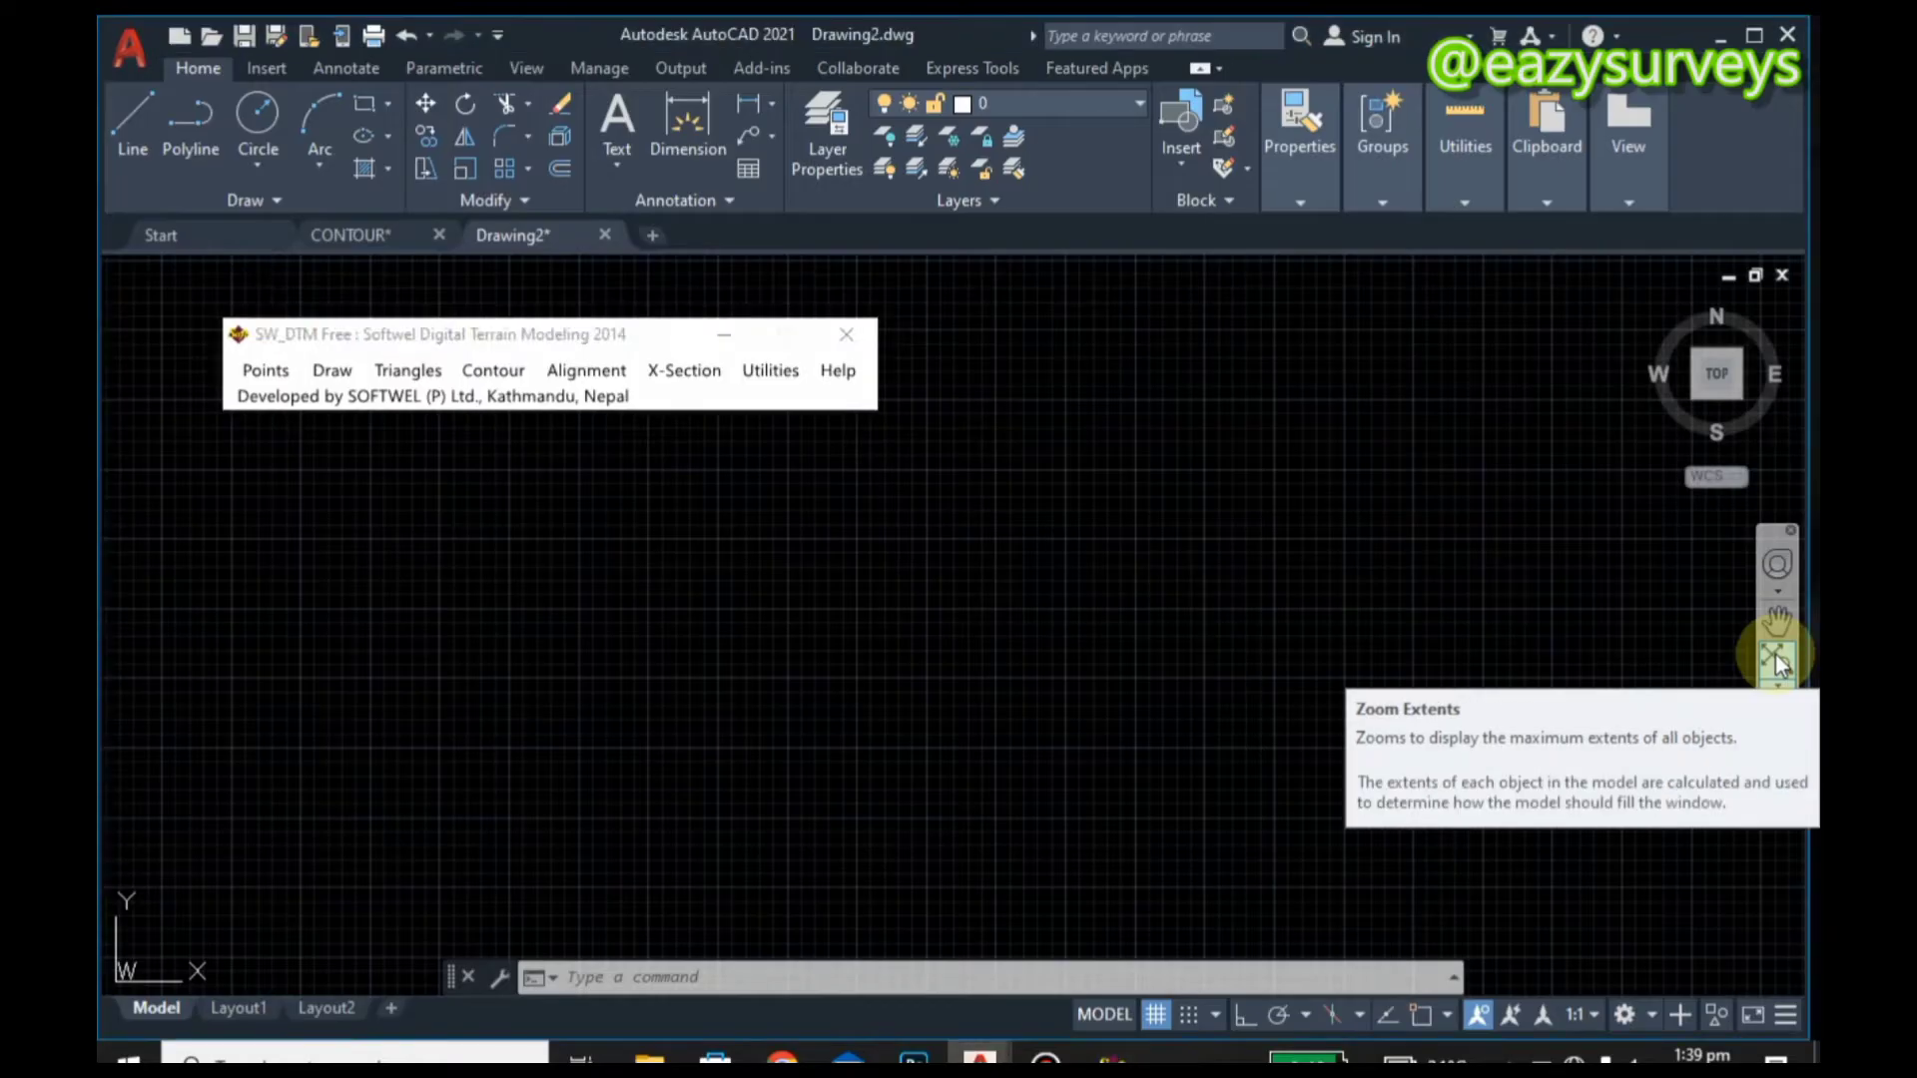
pyautogui.click(1777, 662)
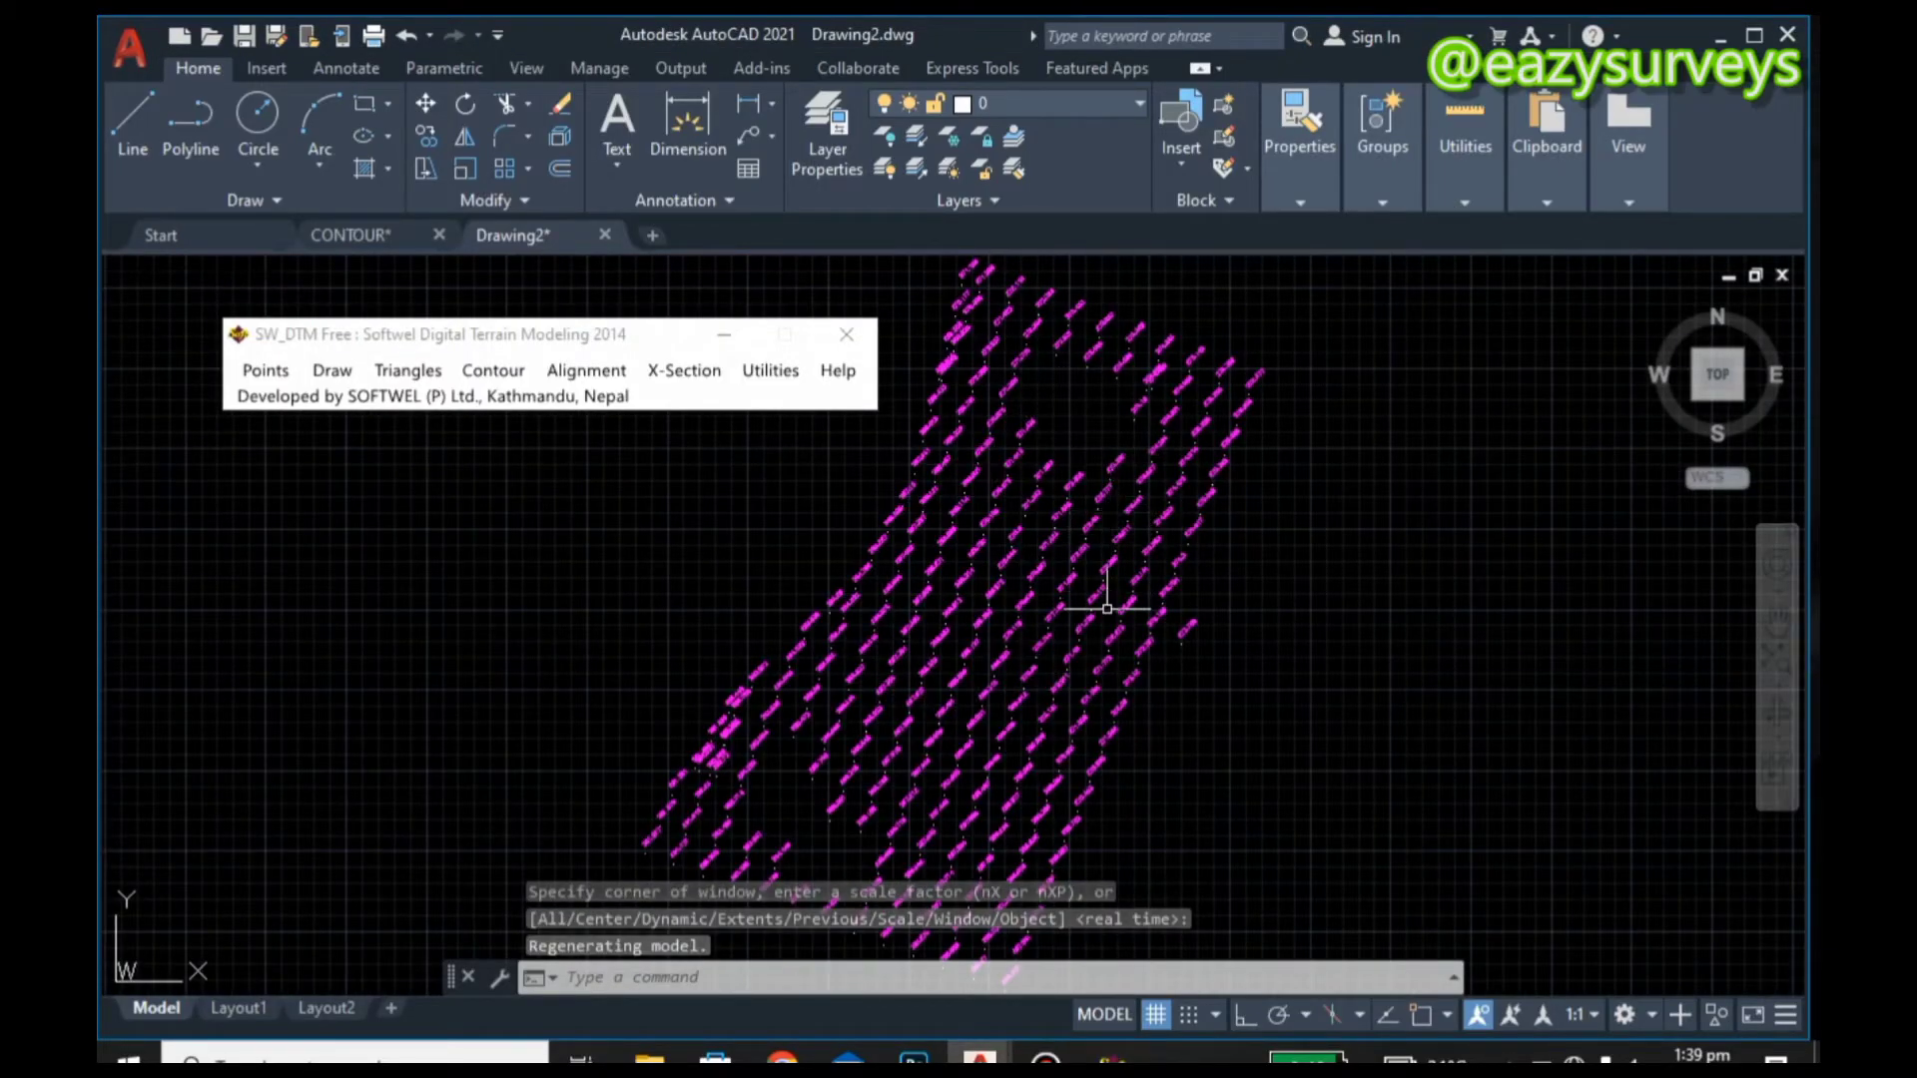
pyautogui.scroll(6, 1198, 654)
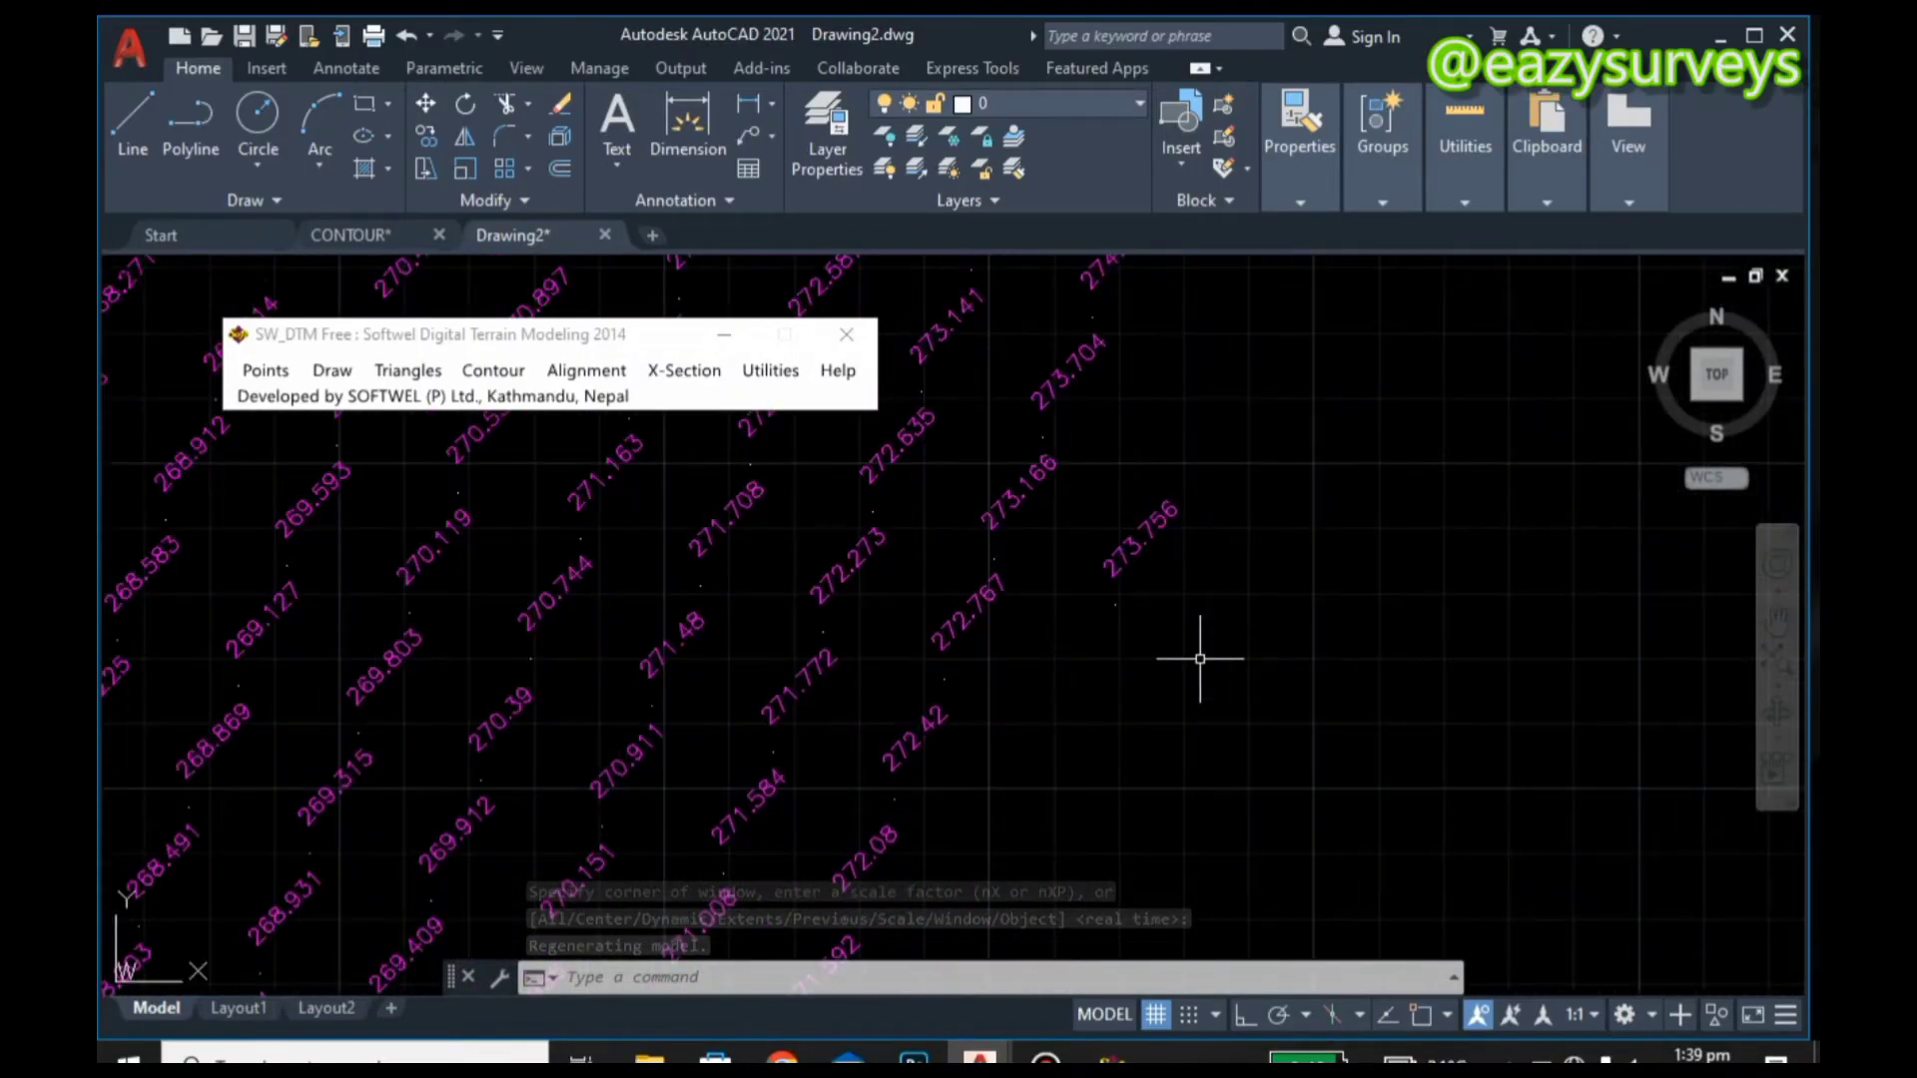
pyautogui.click(1230, 706)
pyautogui.click(1088, 510)
pyautogui.press('Escape')
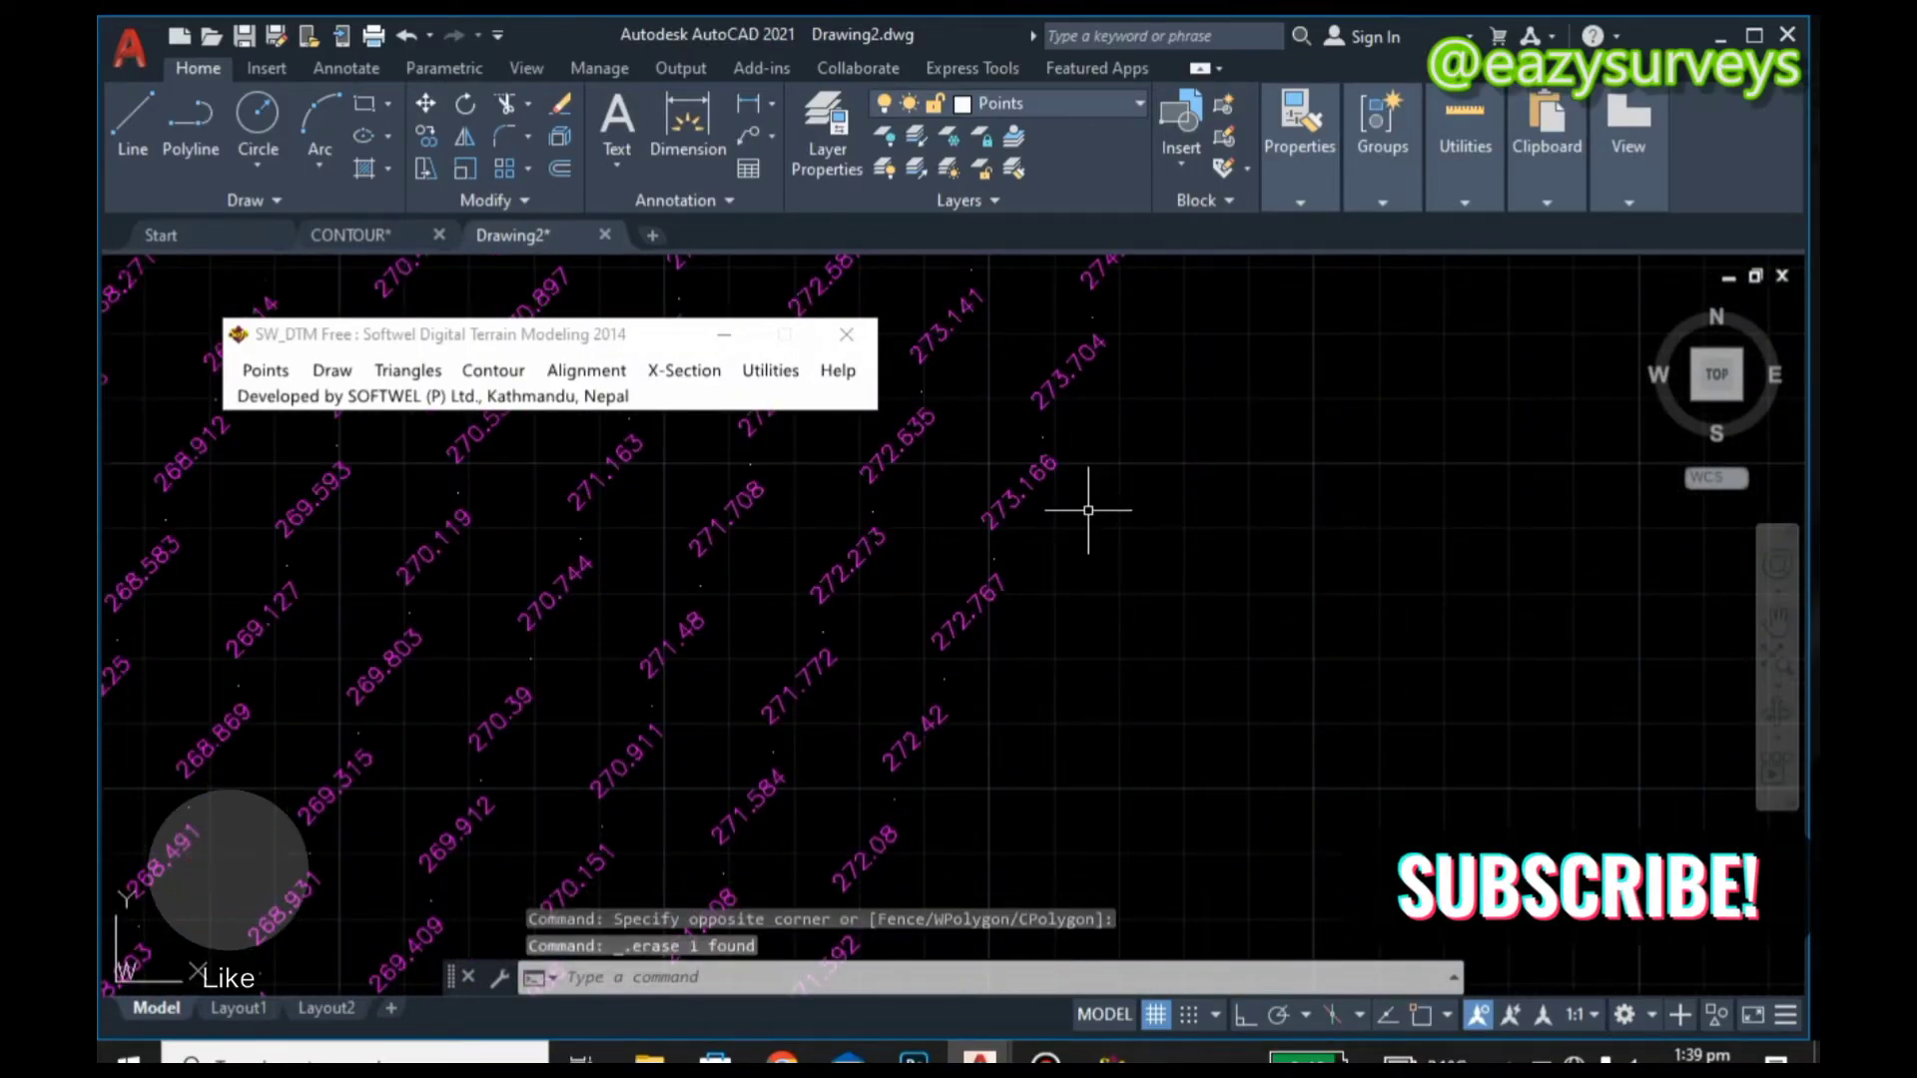
pyautogui.click(1778, 667)
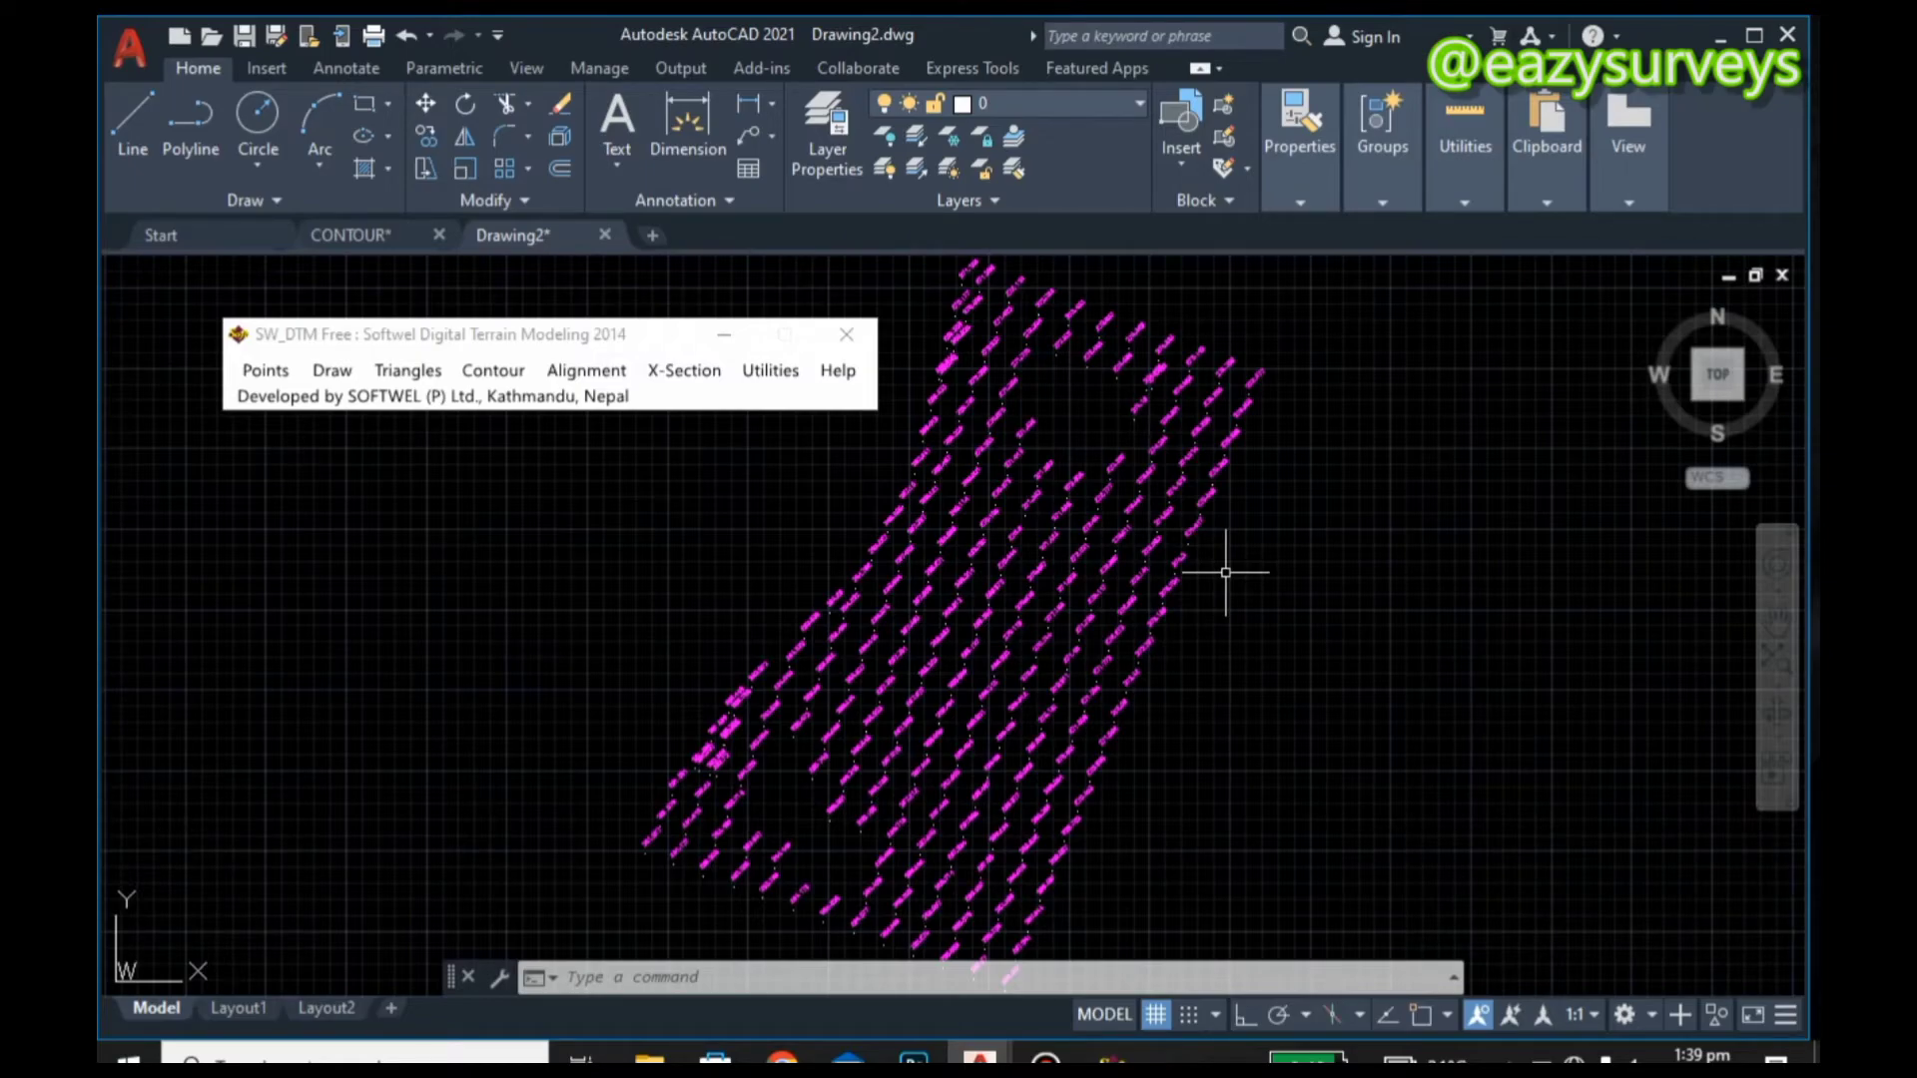
# Step: Process the imported data with the All Points and Features option and the Features layer selected
pyautogui.click(262, 371)
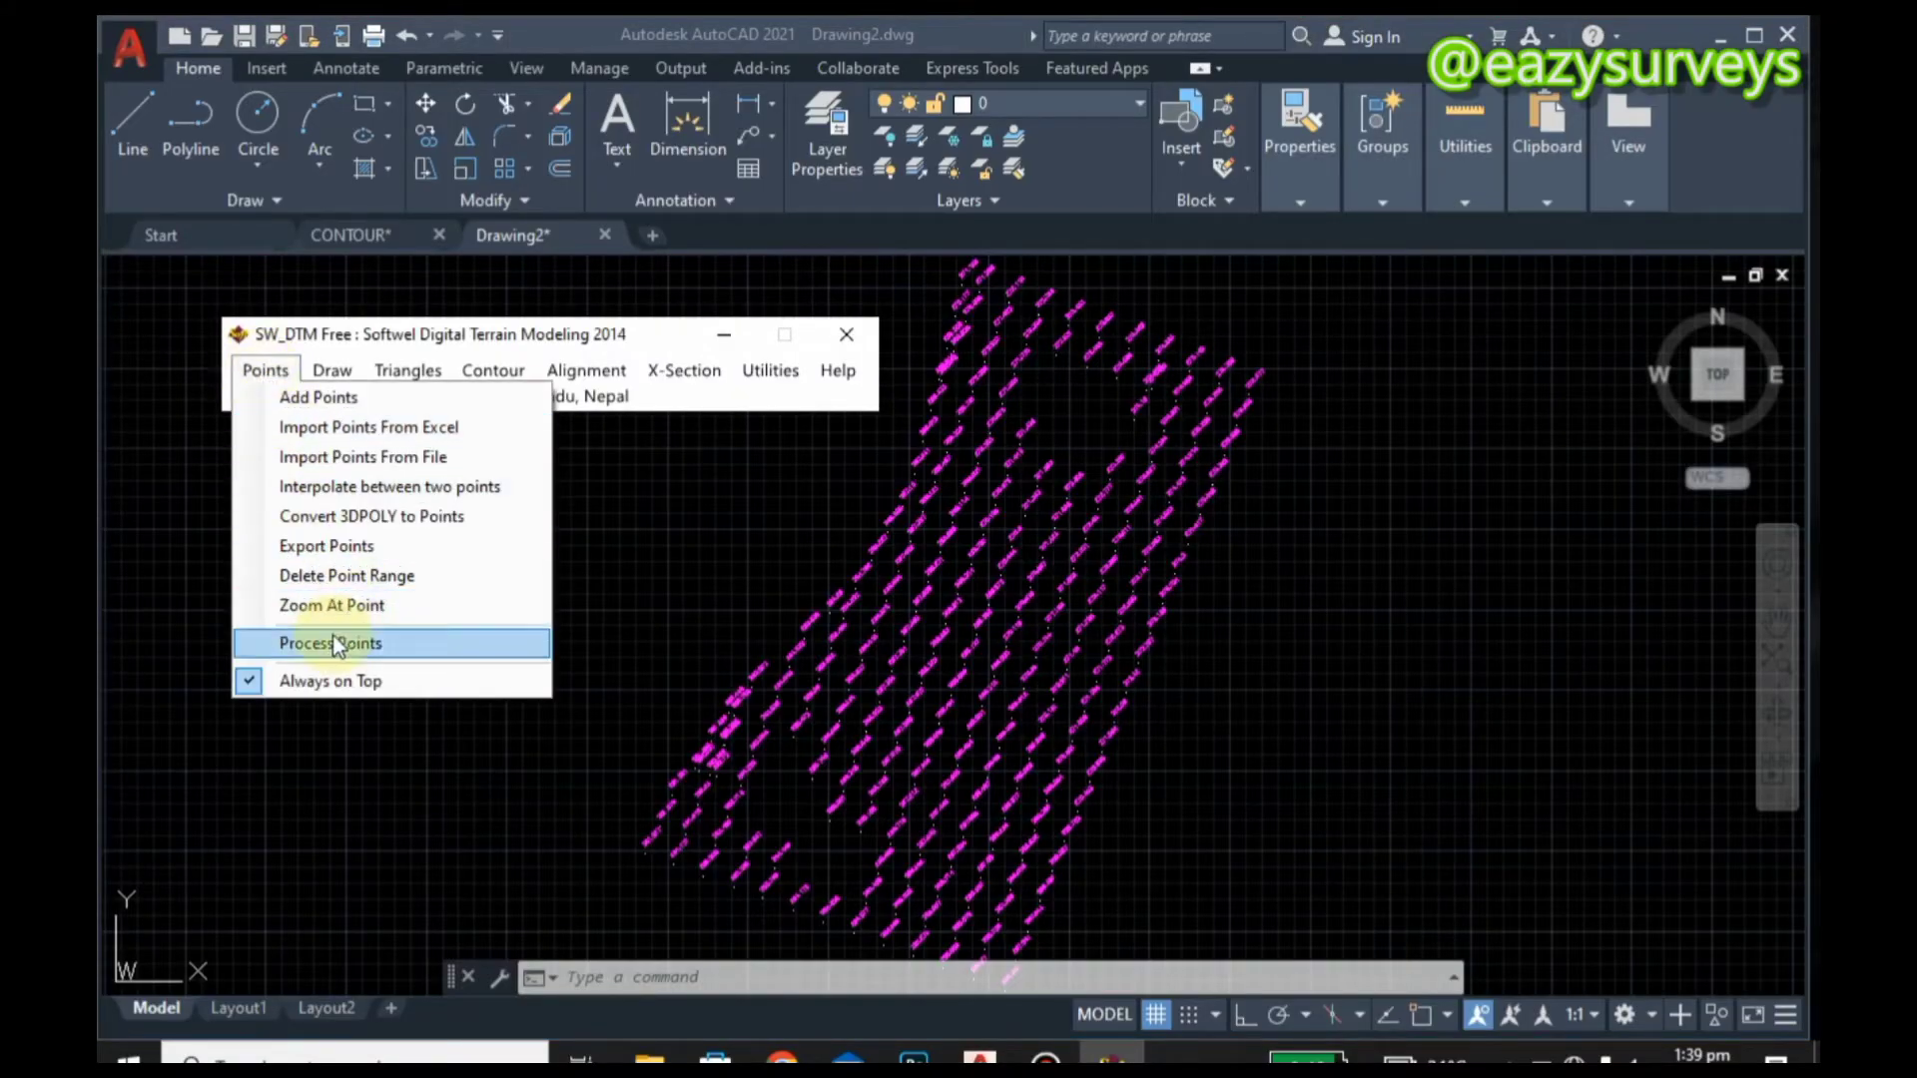
pyautogui.click(338, 643)
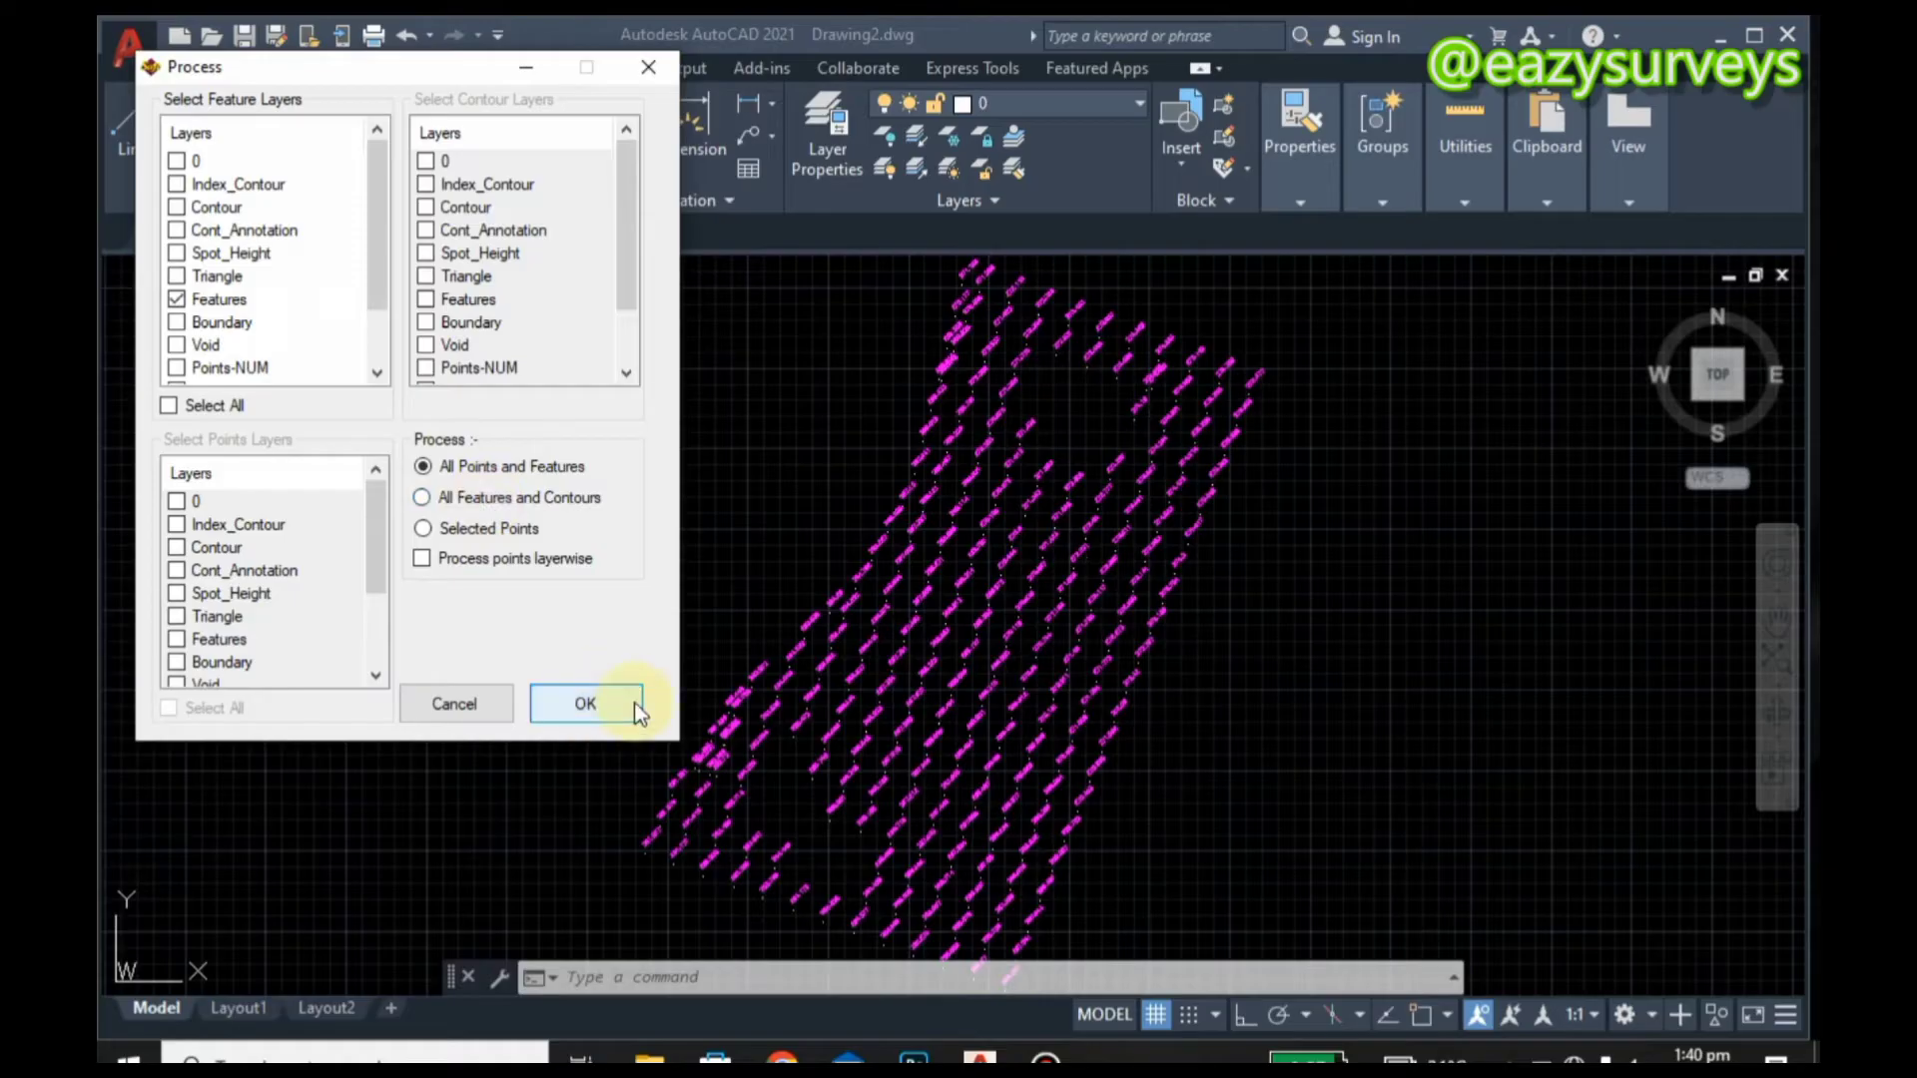
pyautogui.click(587, 704)
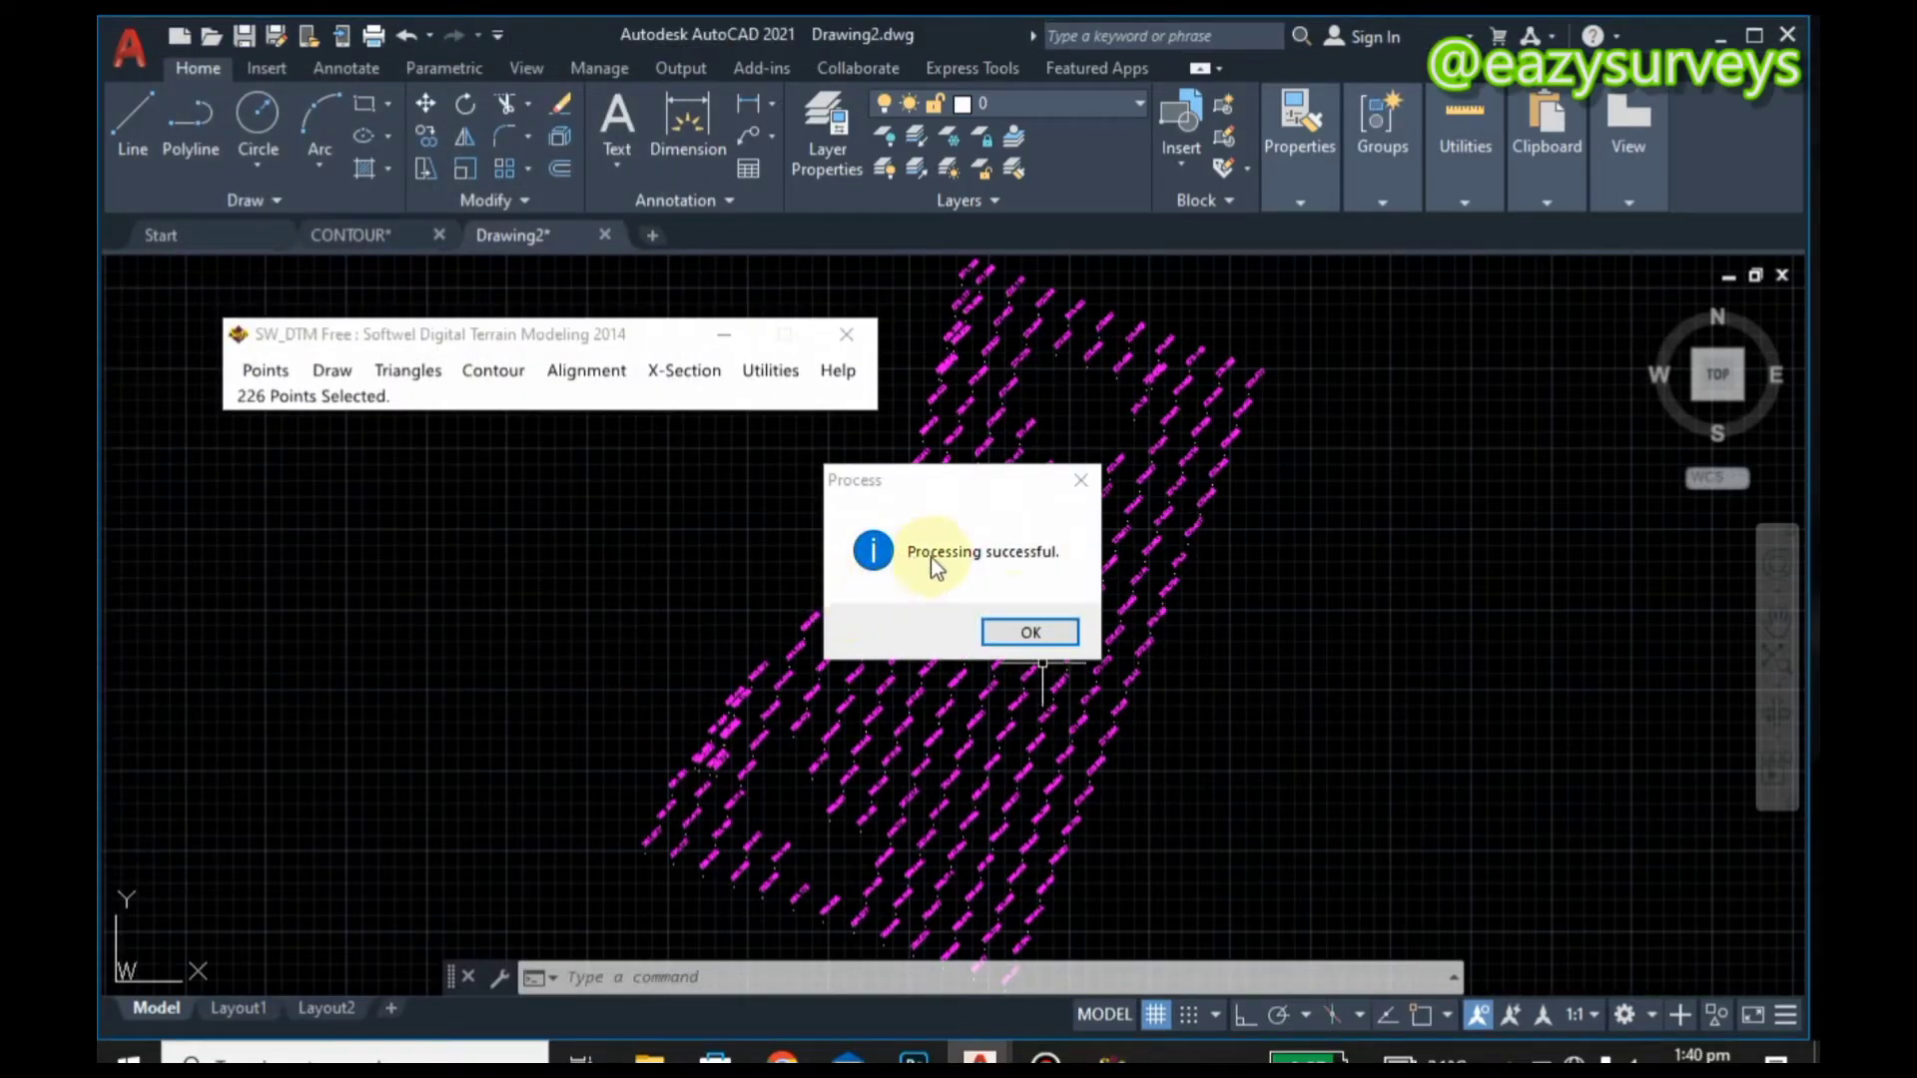
pyautogui.click(1034, 635)
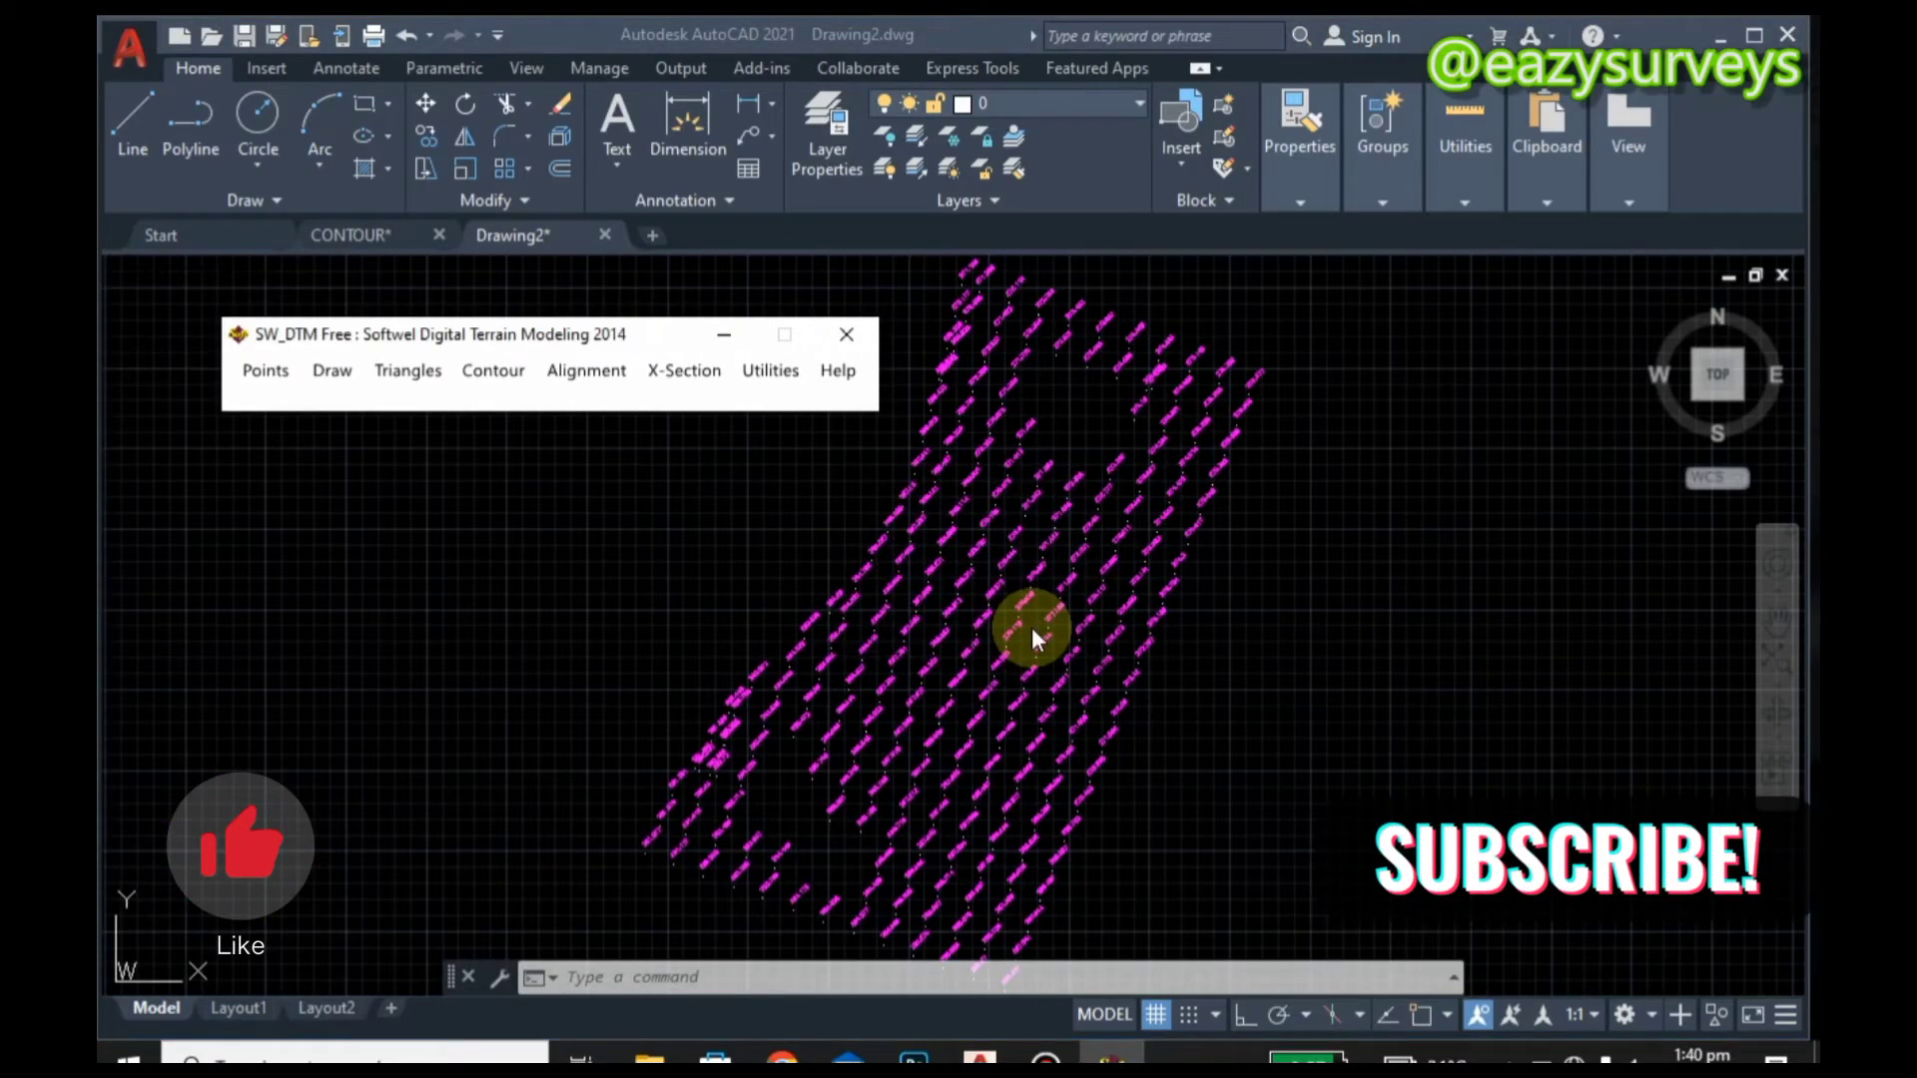
# Step: Draw quick contours with a contour interval of 0.50, a major contour of 1.00 and a minimum distance of 0.10
pyautogui.click(493, 377)
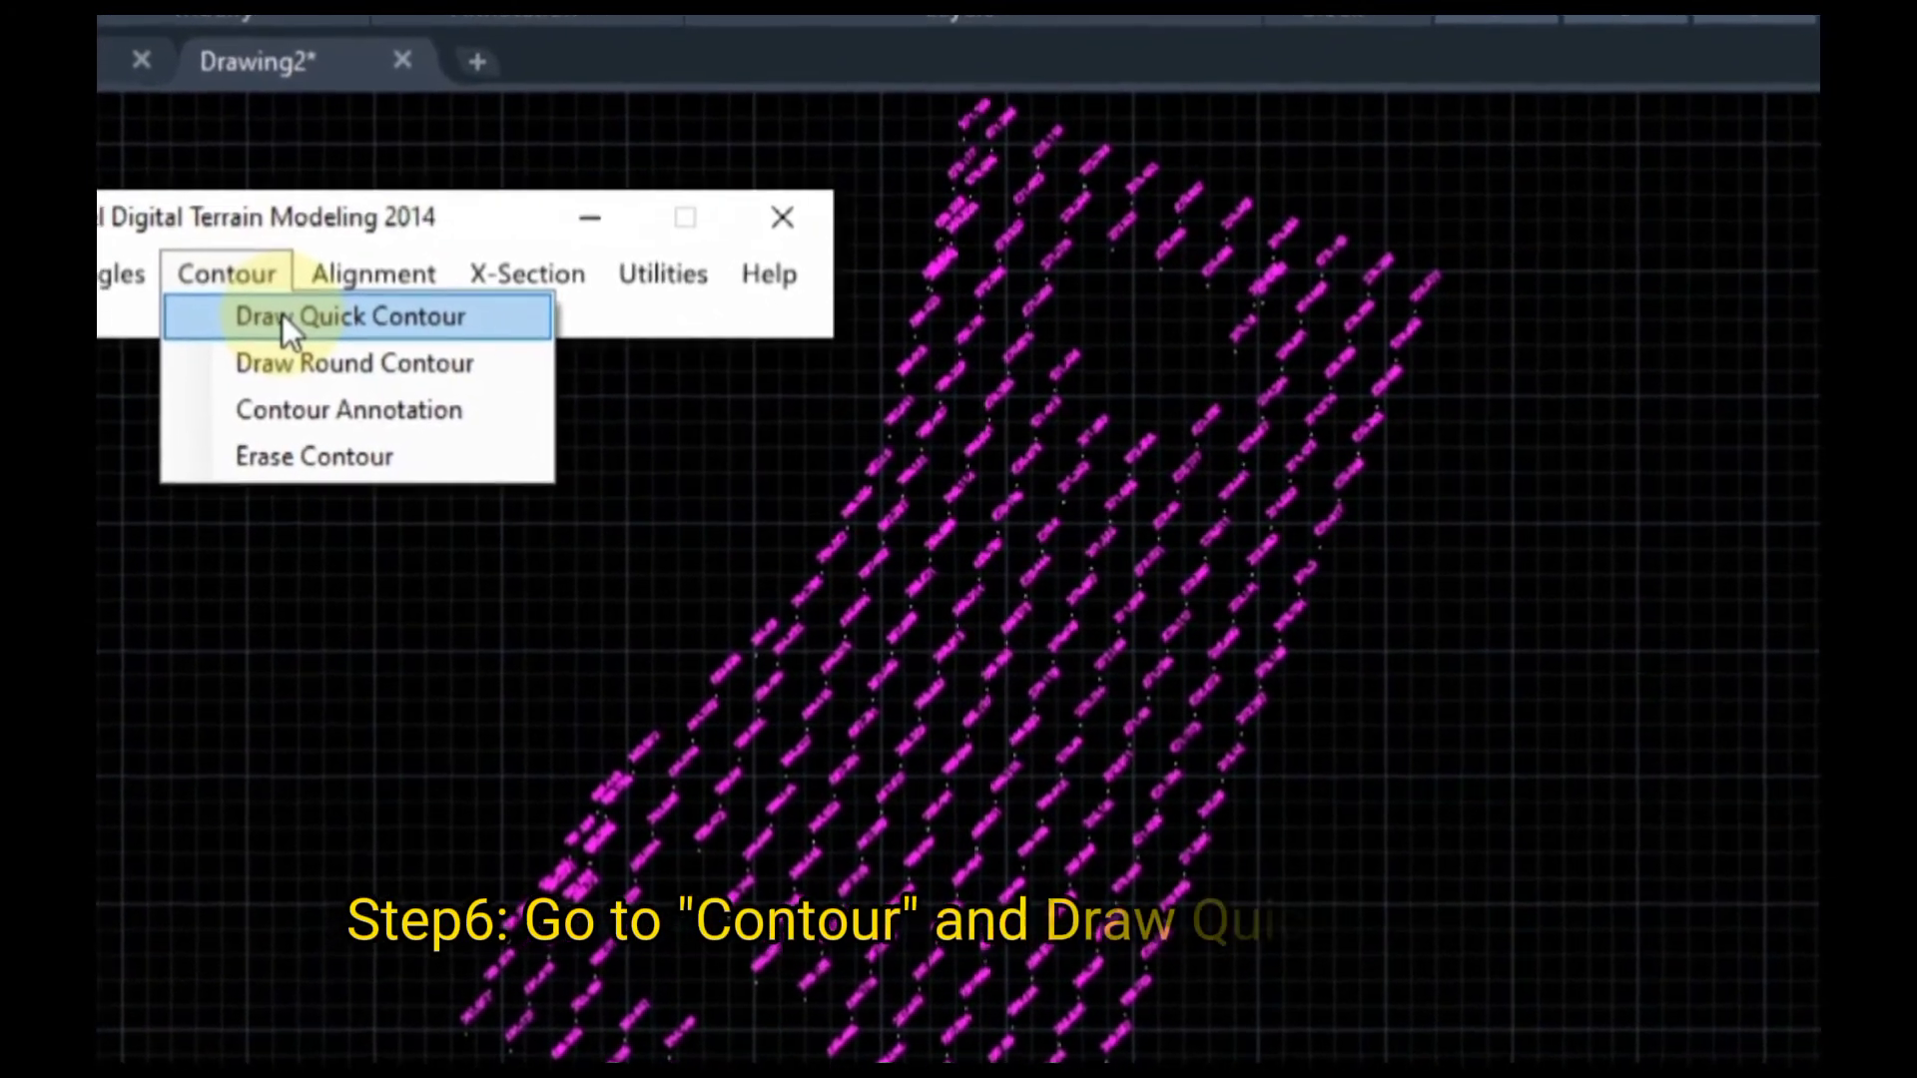
pyautogui.click(264, 309)
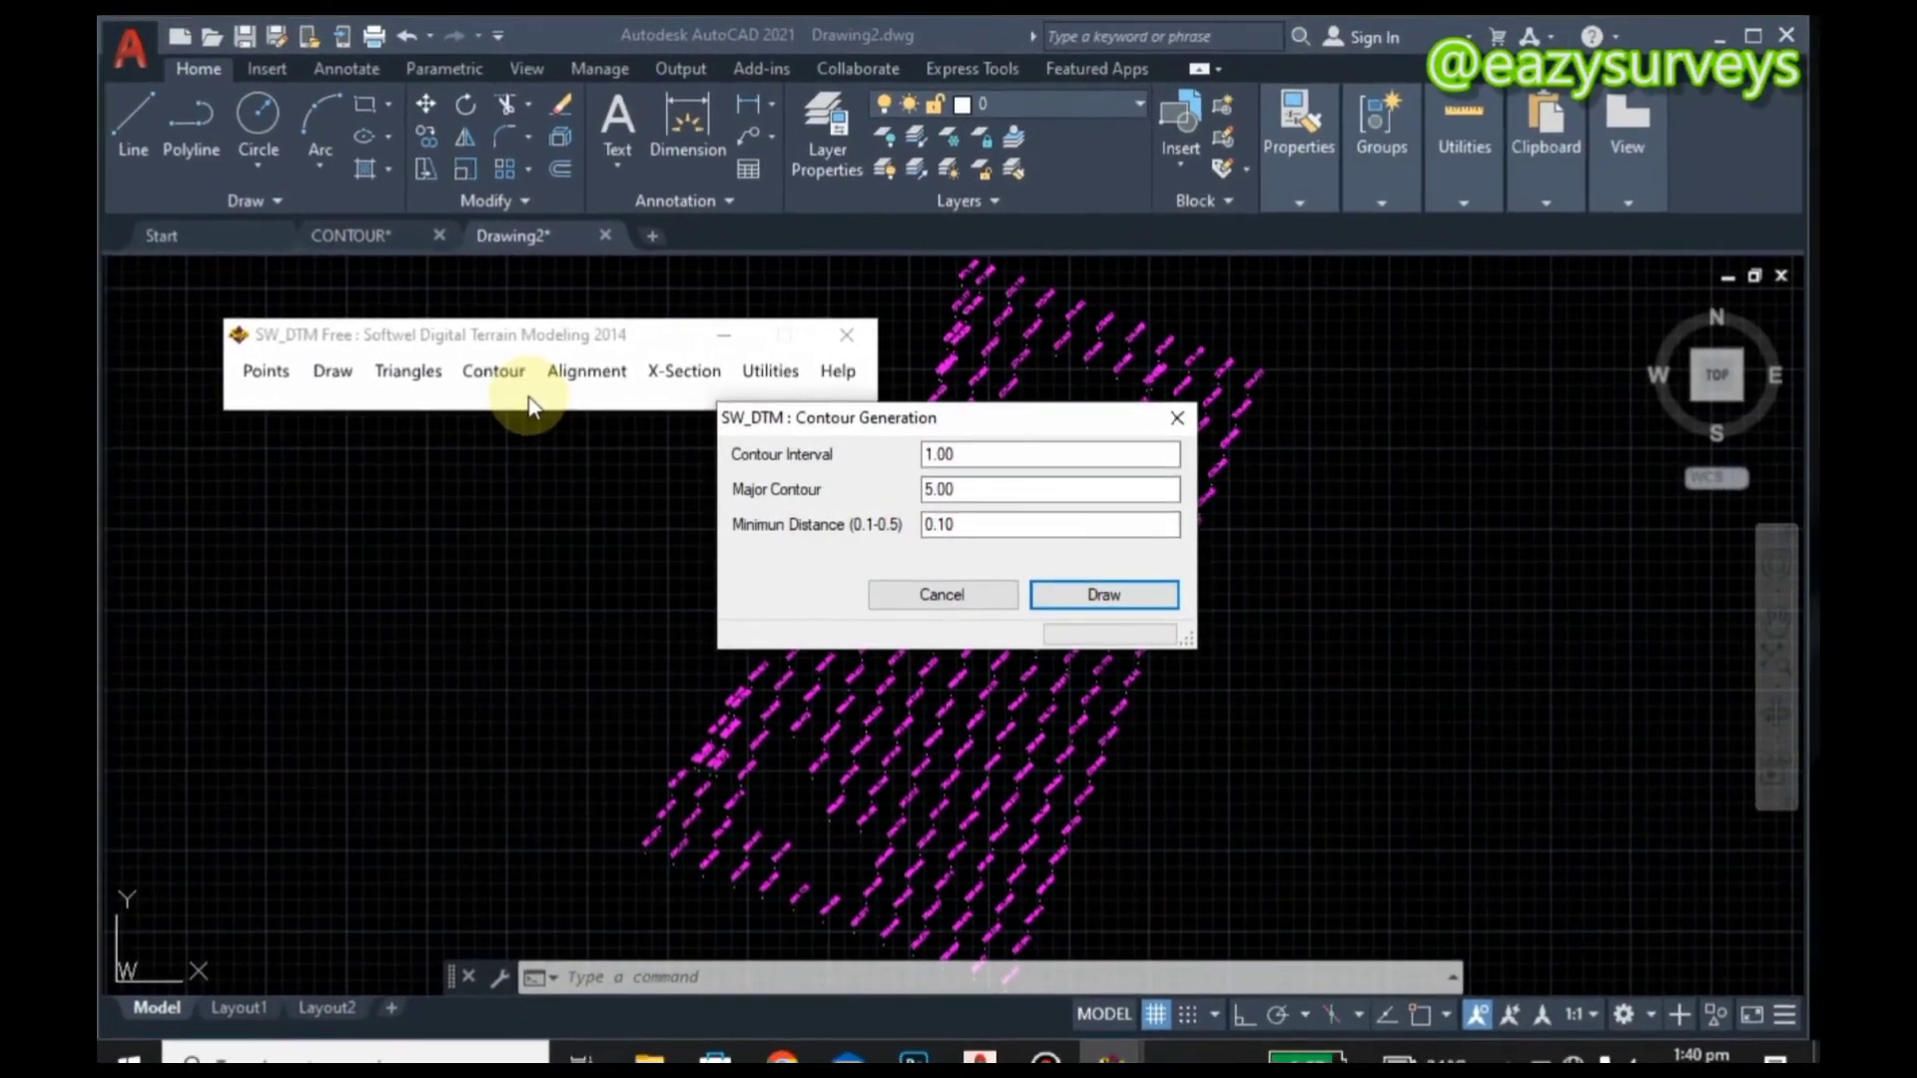
pyautogui.click(965, 455)
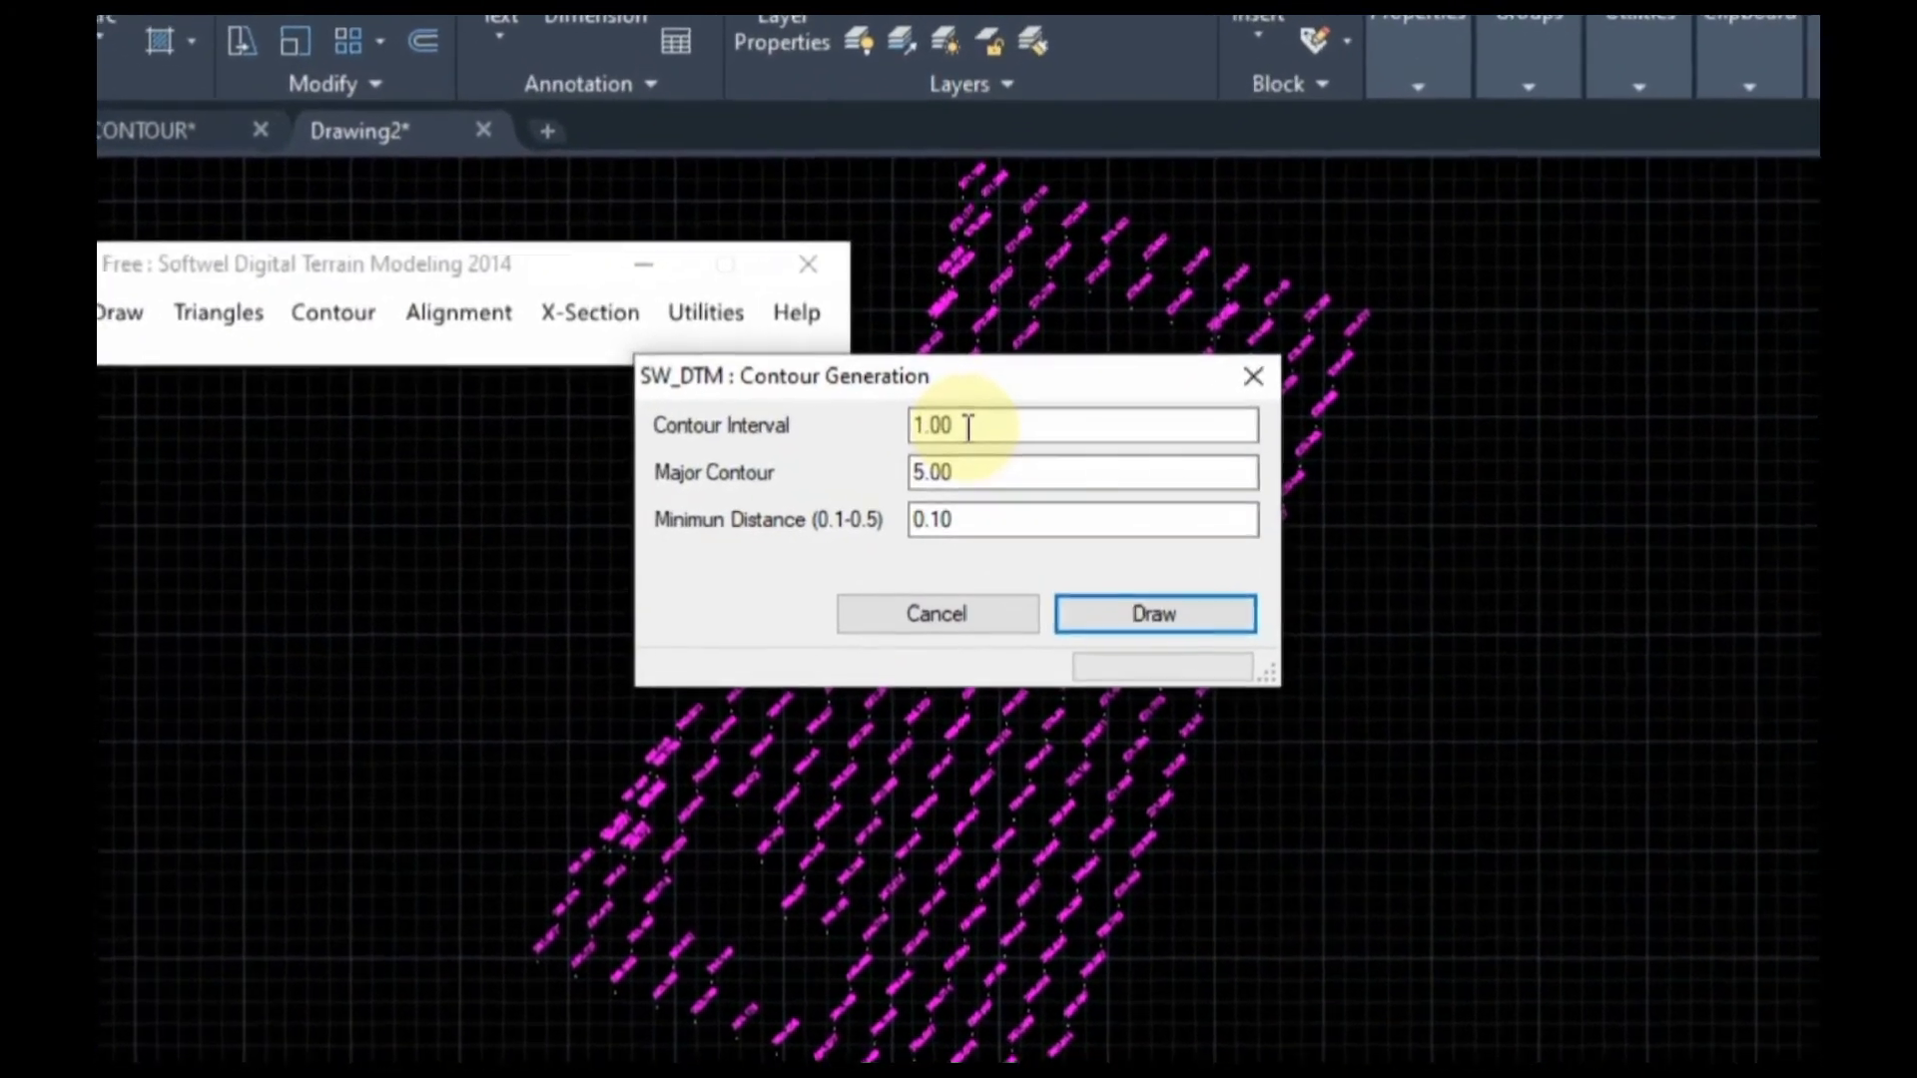
pyautogui.doubleClick(969, 417)
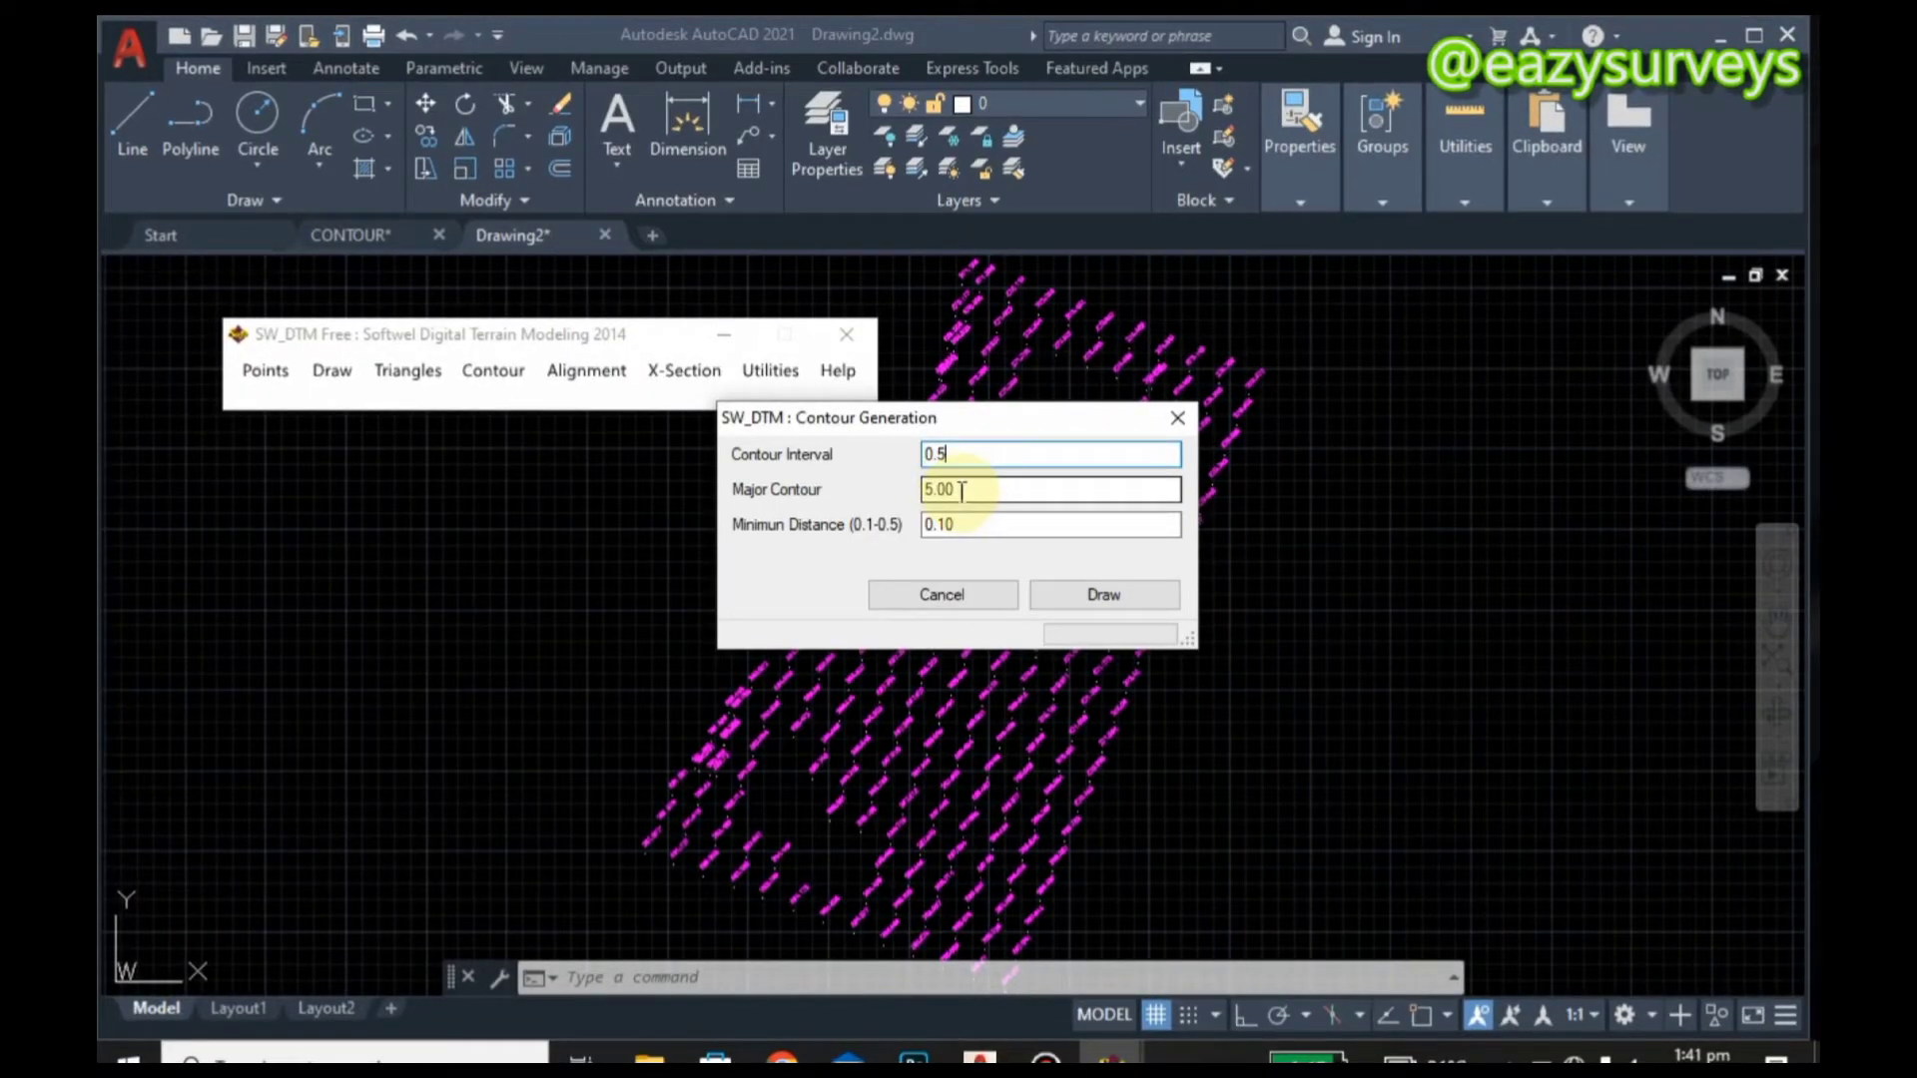
pyautogui.doubleClick(951, 489)
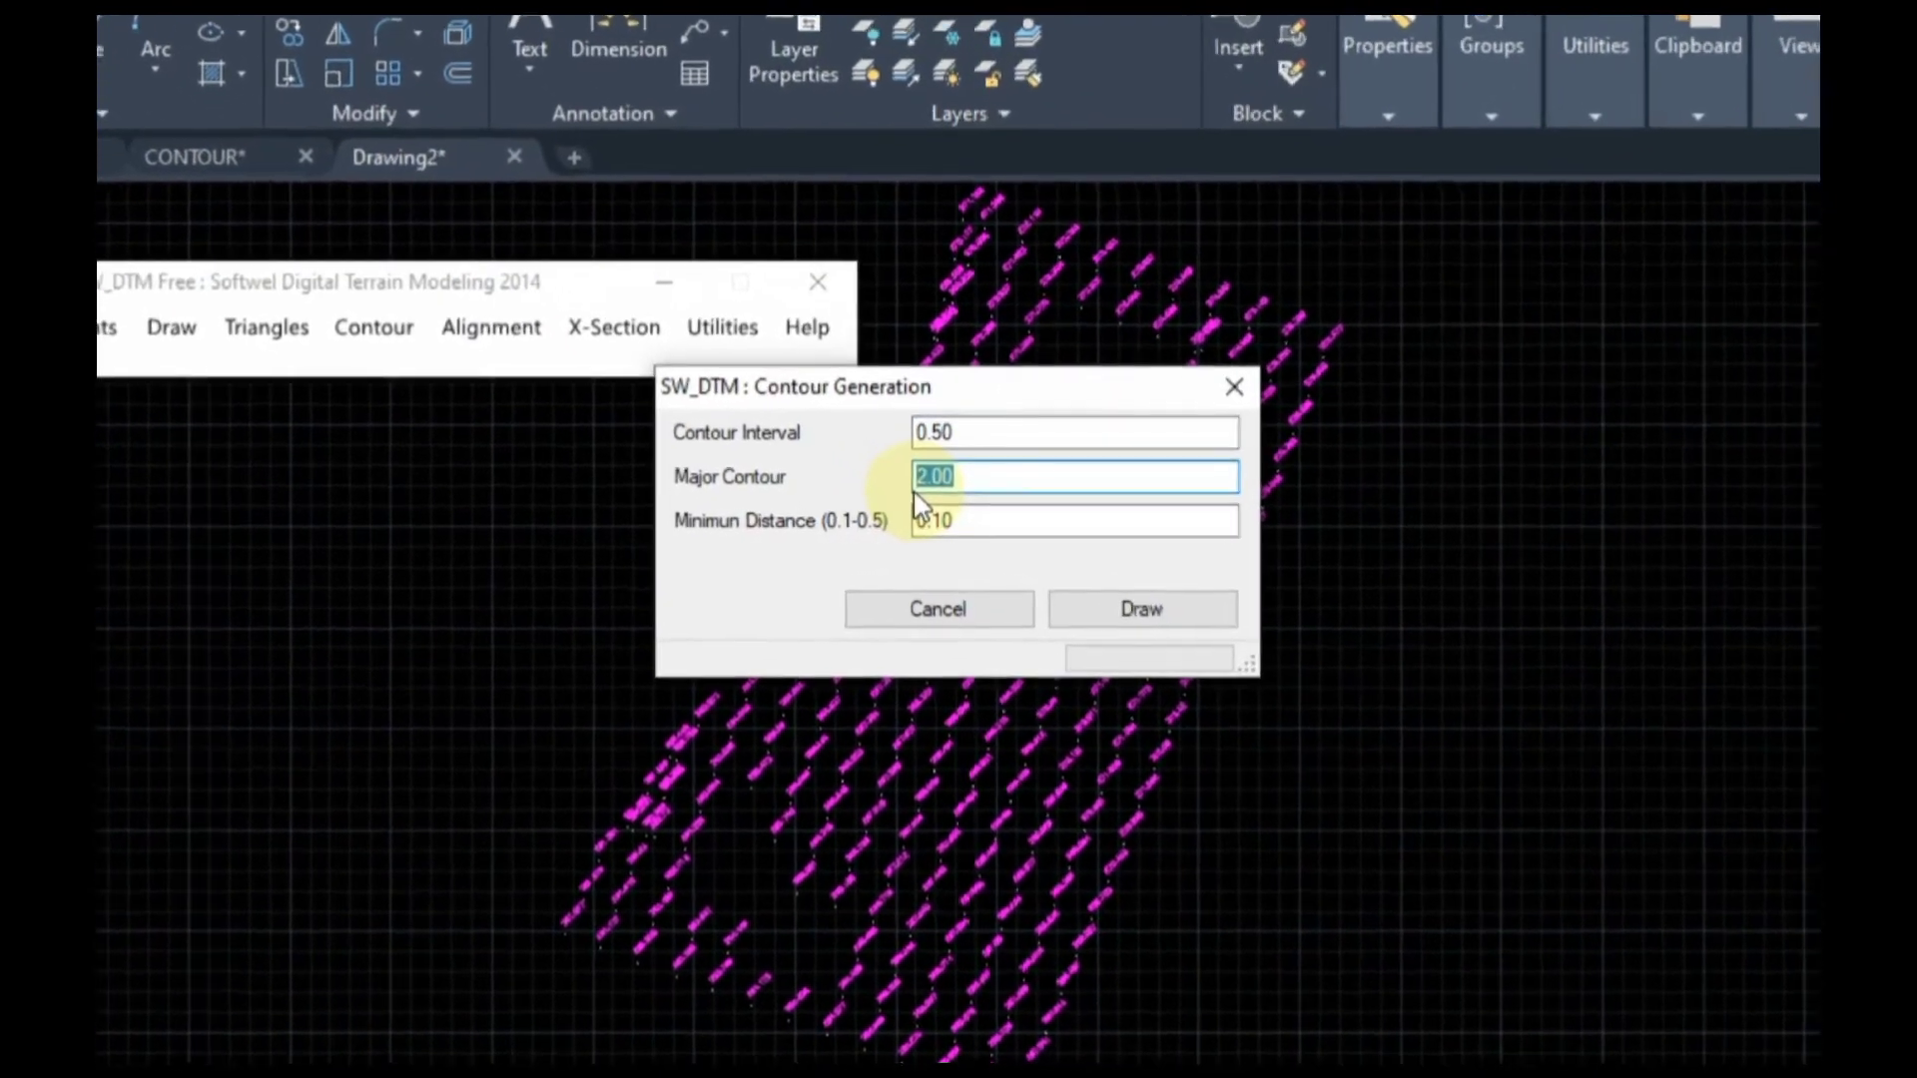
pyautogui.write('1')
pyautogui.click(961, 519)
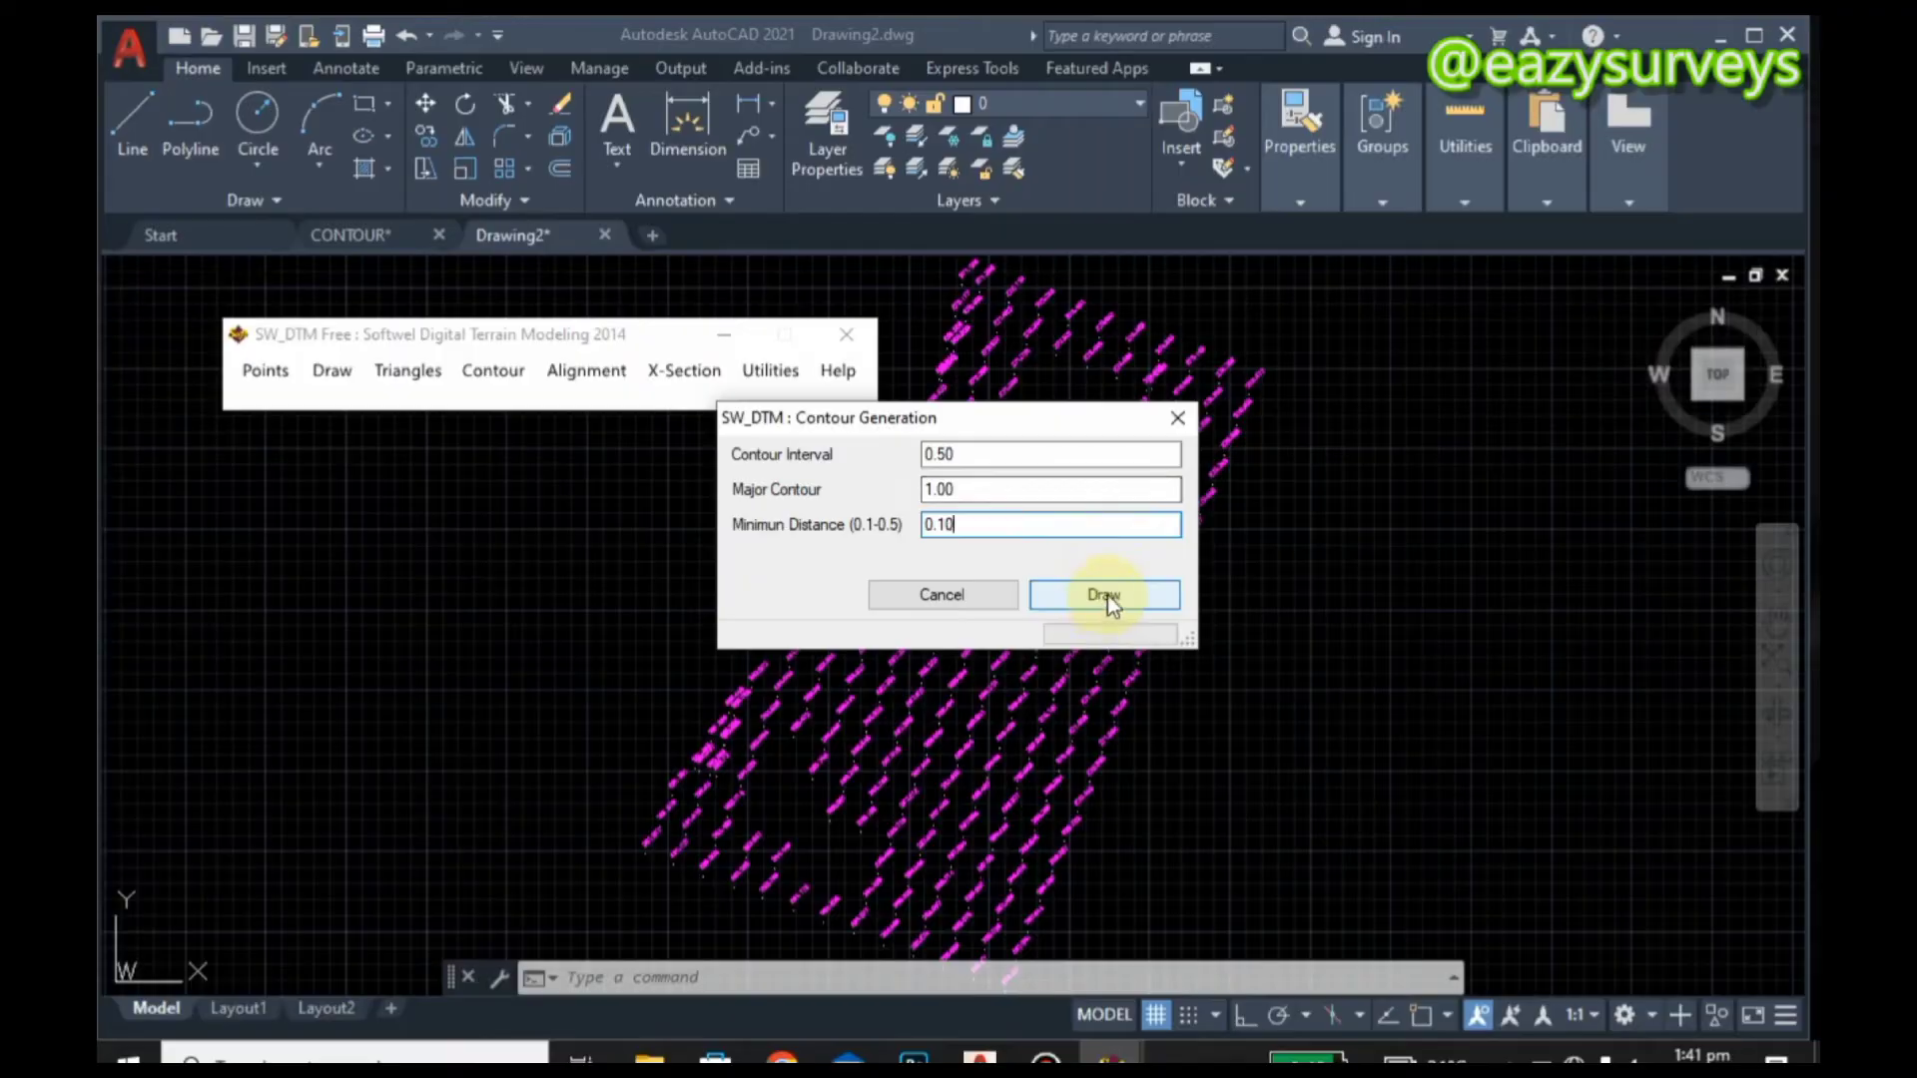
pyautogui.click(1106, 595)
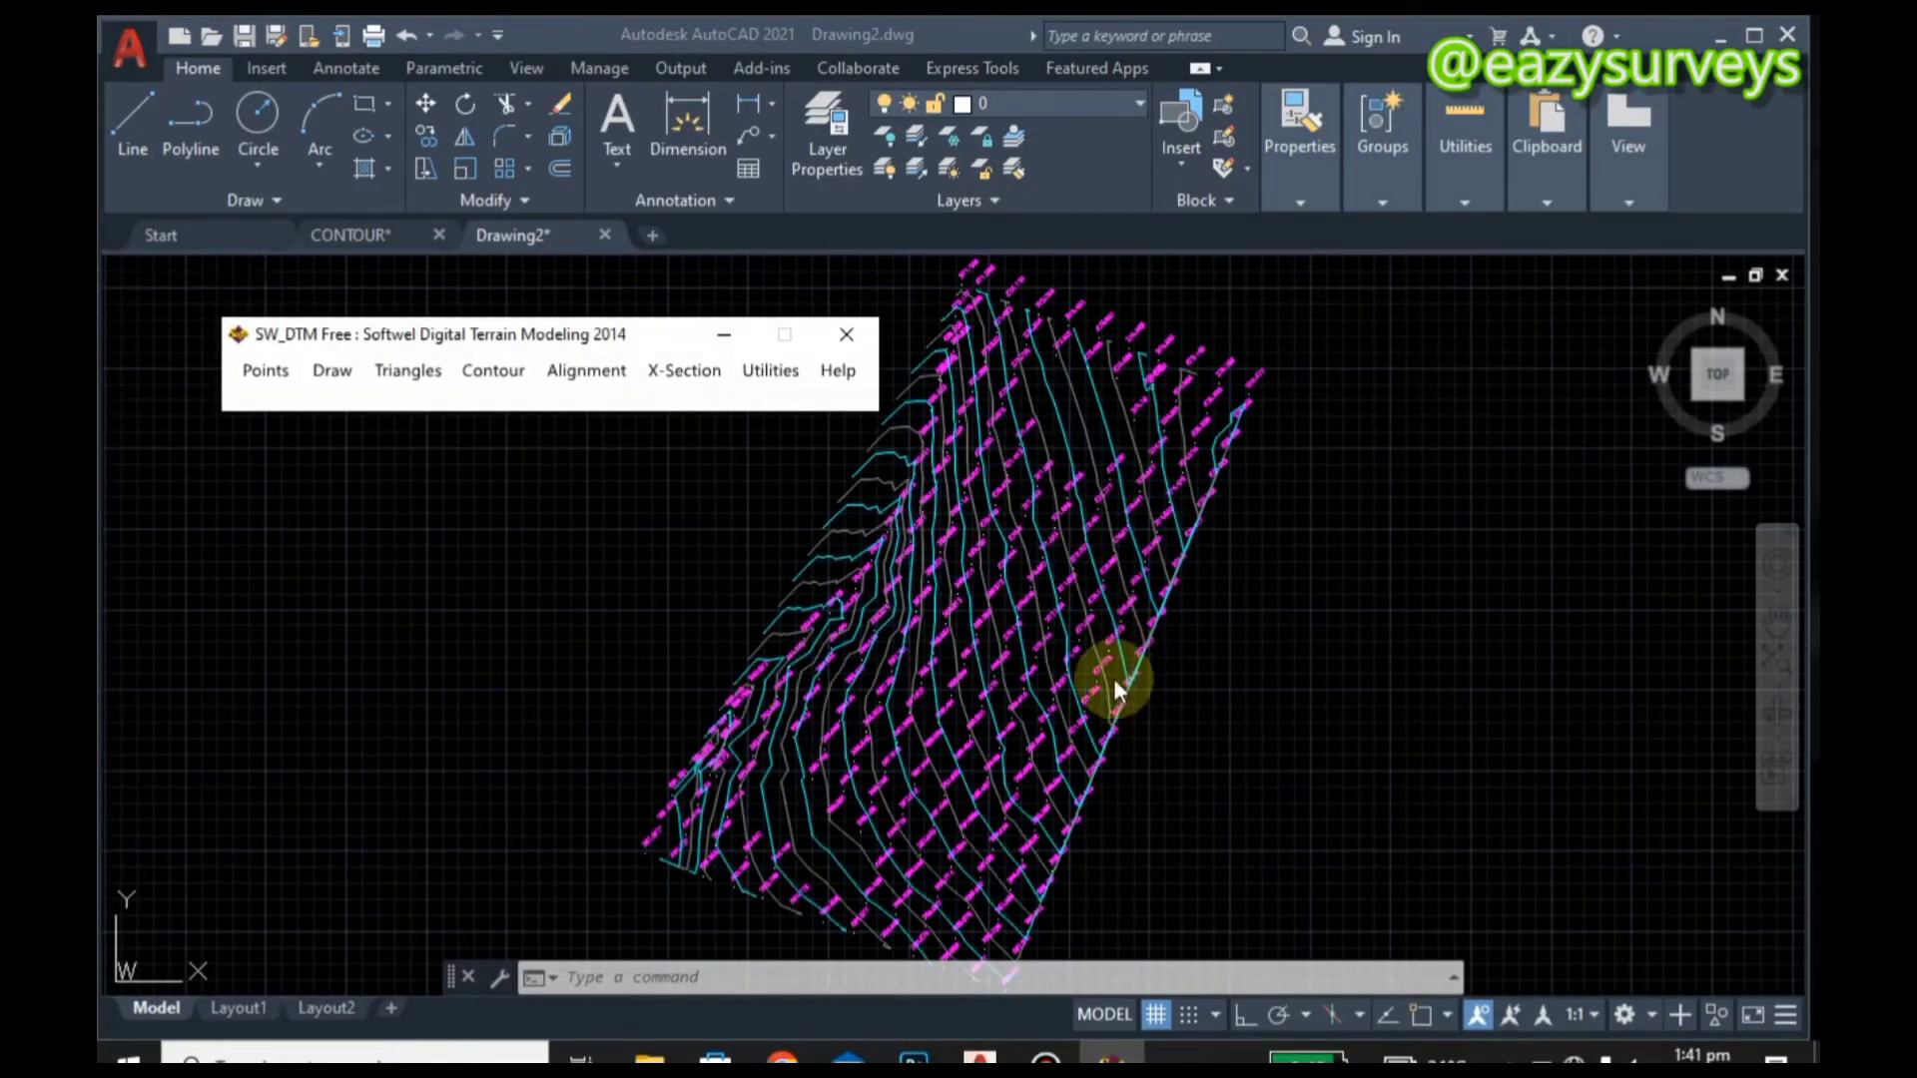
# Step: Start adding a boundary at the northeastern corner and trace it along the eastern and southern edges of the spot heights
pyautogui.moveTo(795, 351); pyautogui.dragTo(712, 312)
pyautogui.scroll(5, 1162, 599)
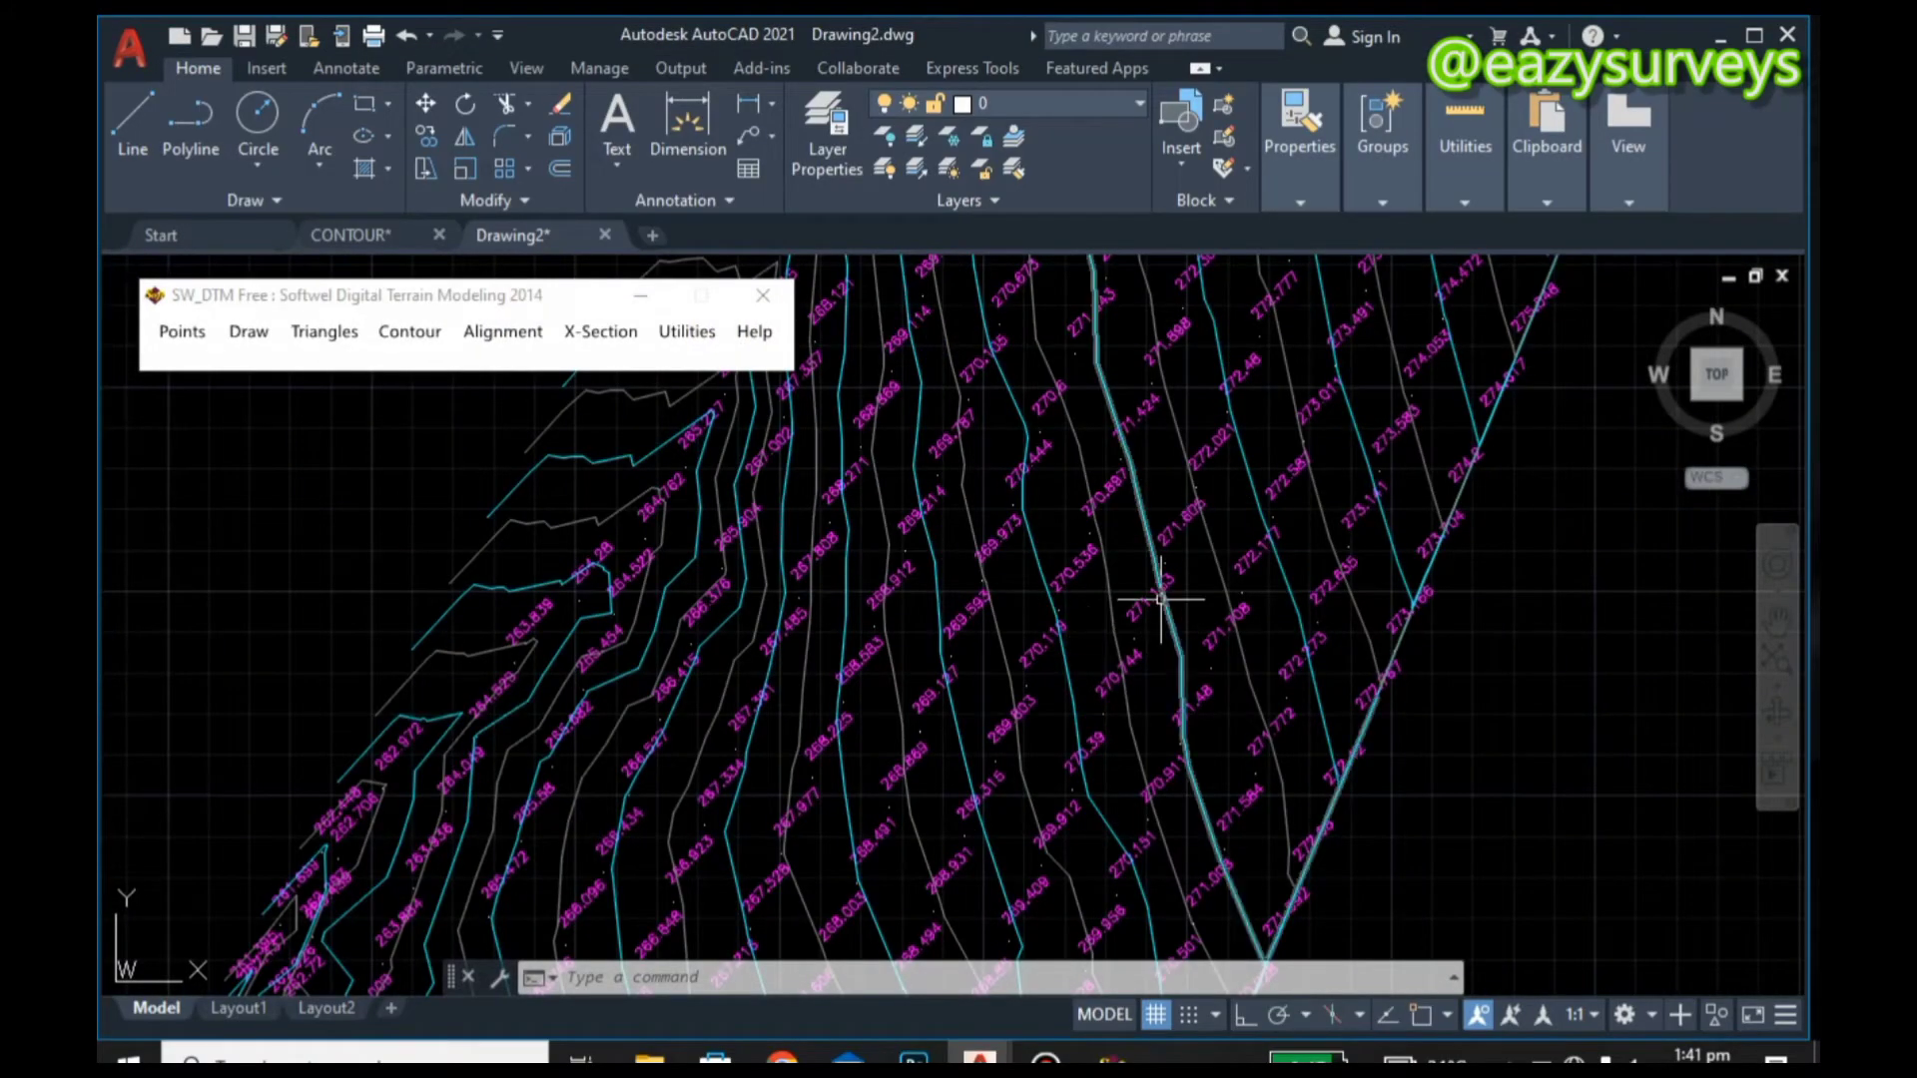
pyautogui.scroll(-5, 1161, 599)
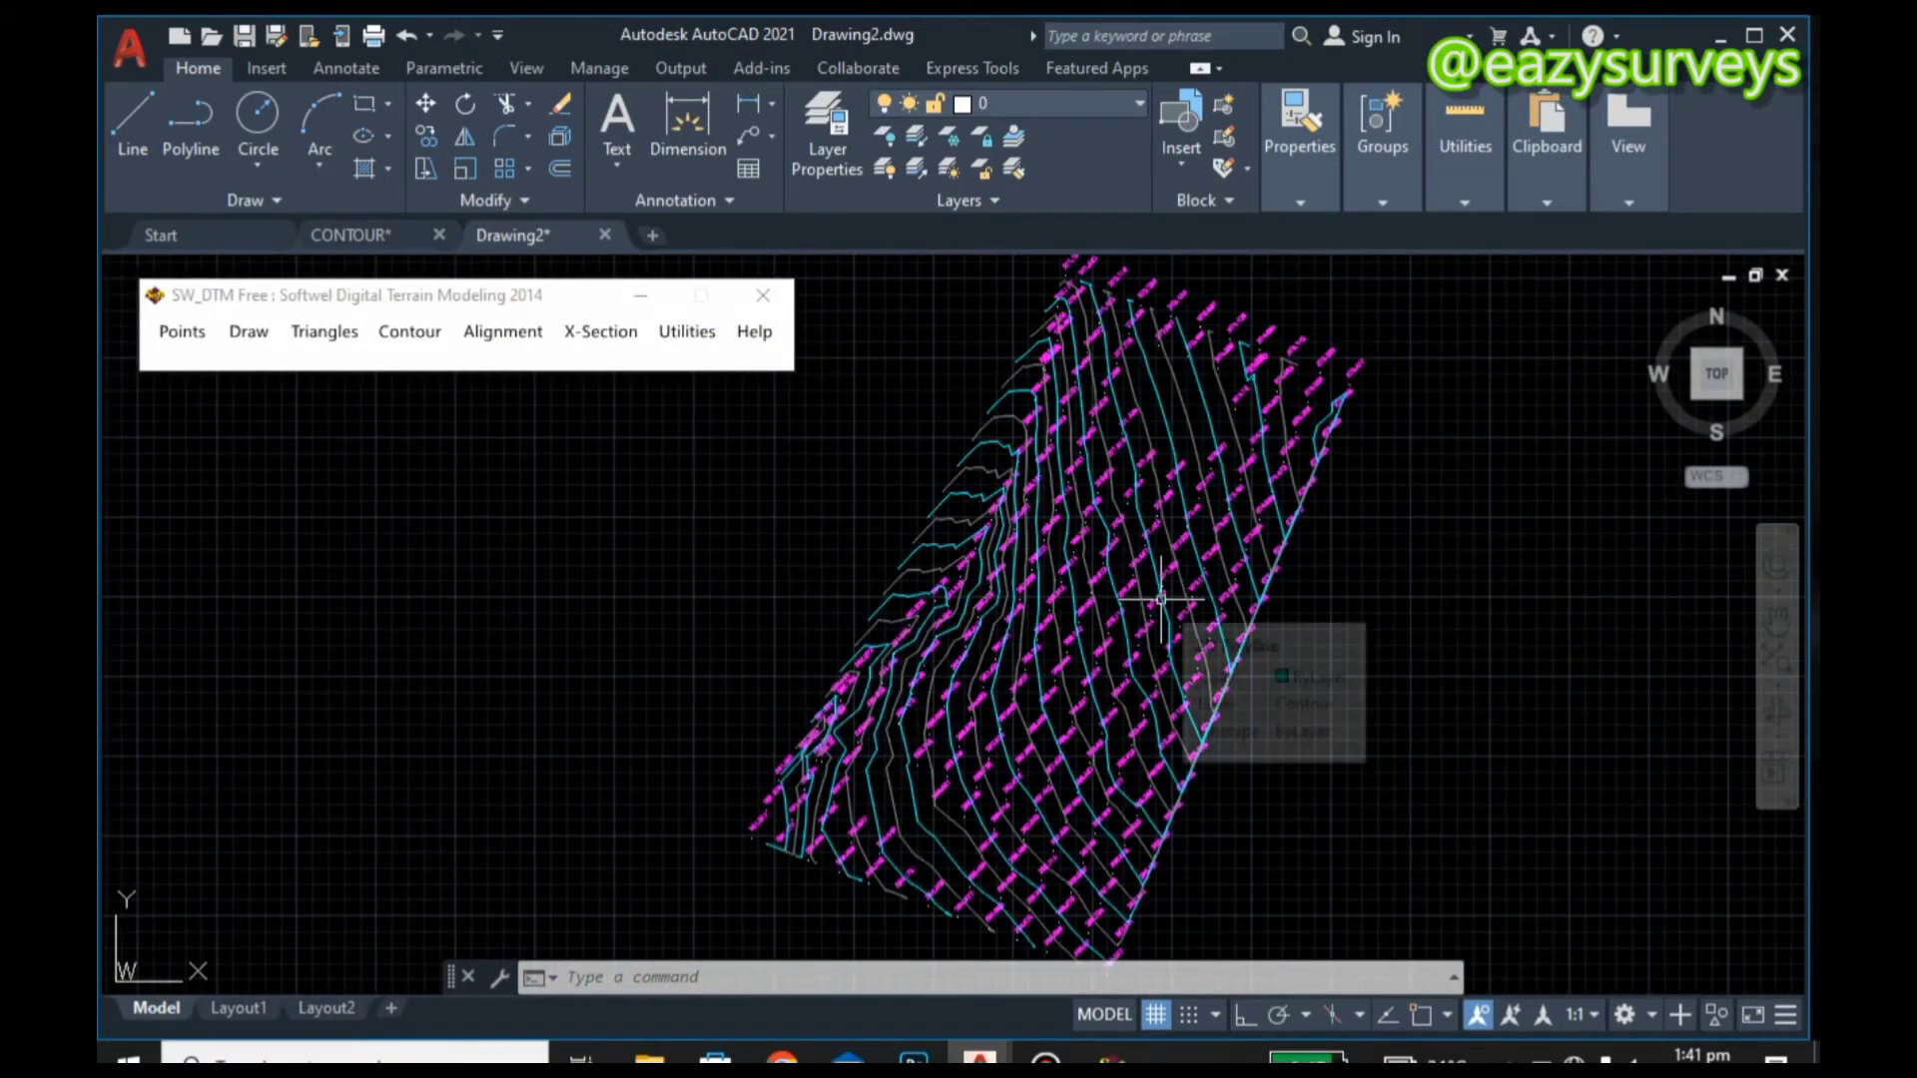
pyautogui.moveTo(1059, 340); pyautogui.dragTo(1060, 401, button='middle')
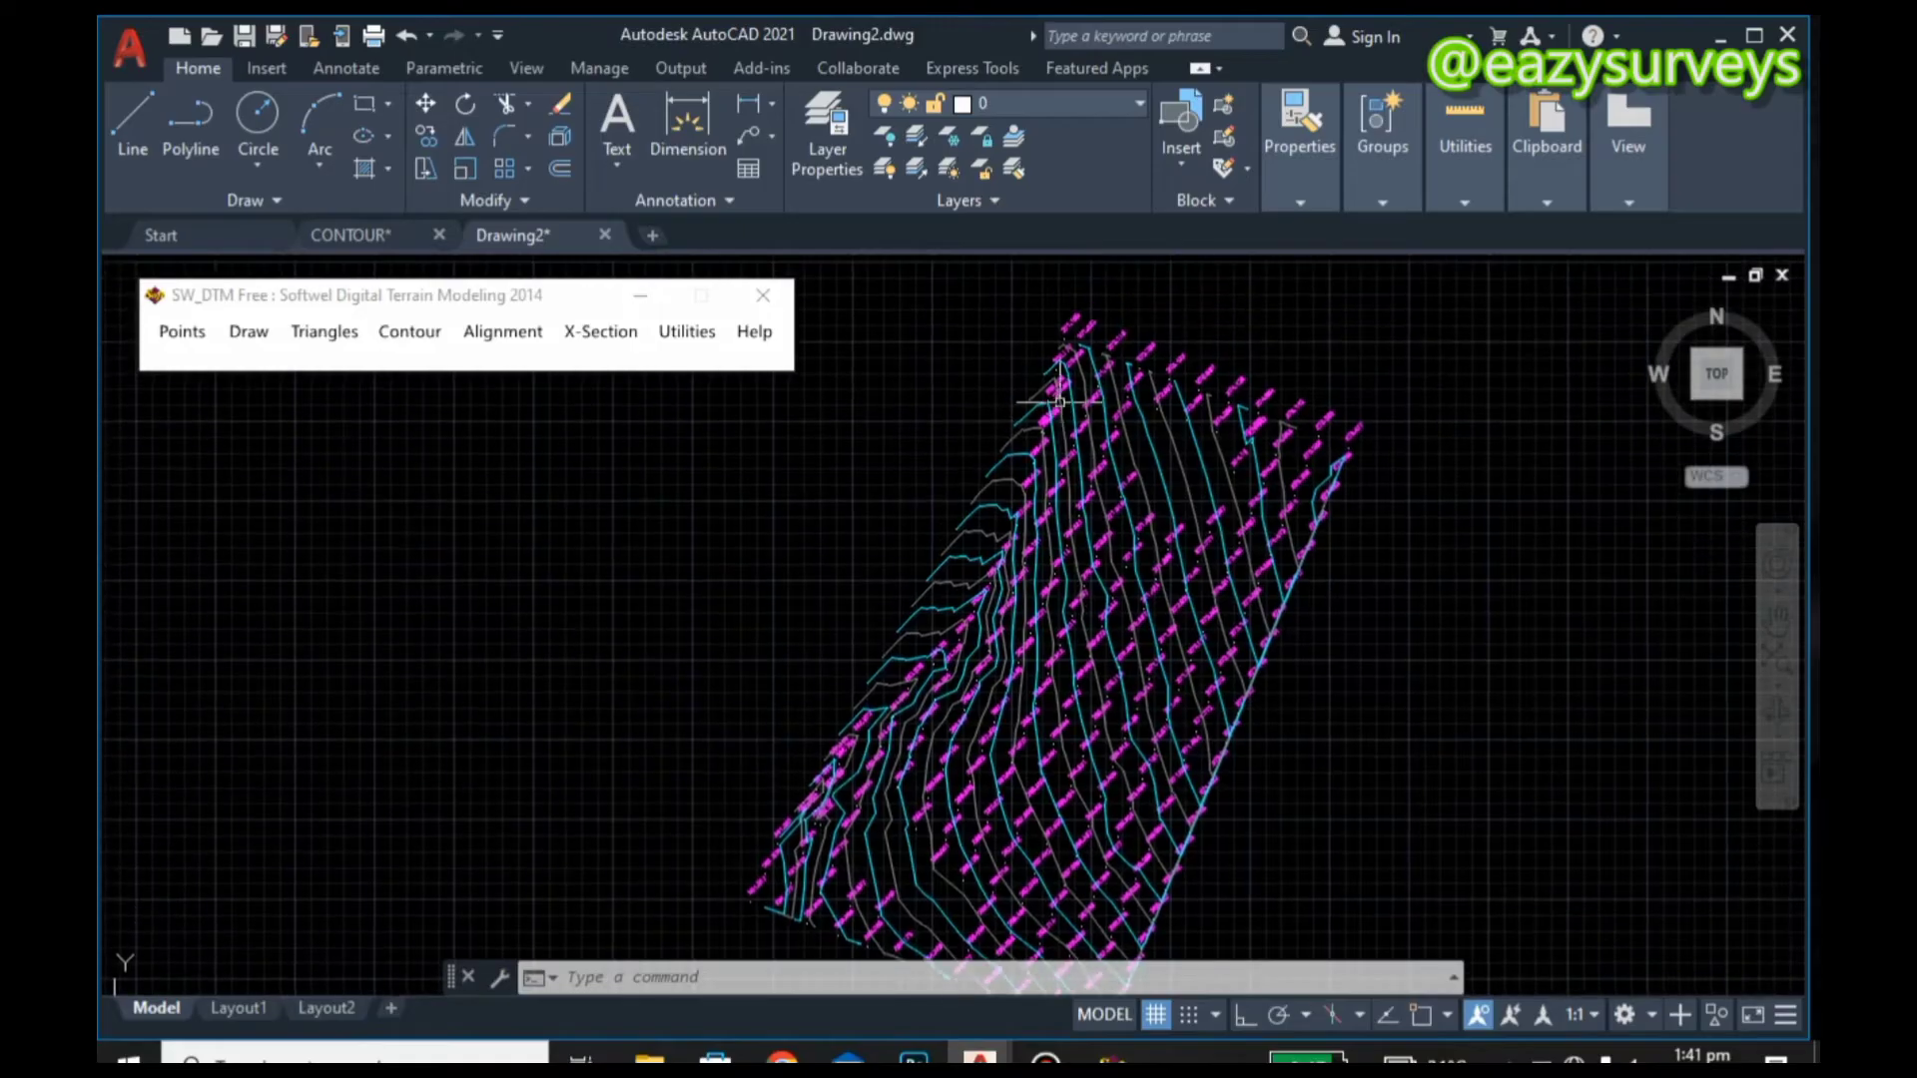
pyautogui.moveTo(1298, 446); pyautogui.dragTo(1295, 388, button='middle')
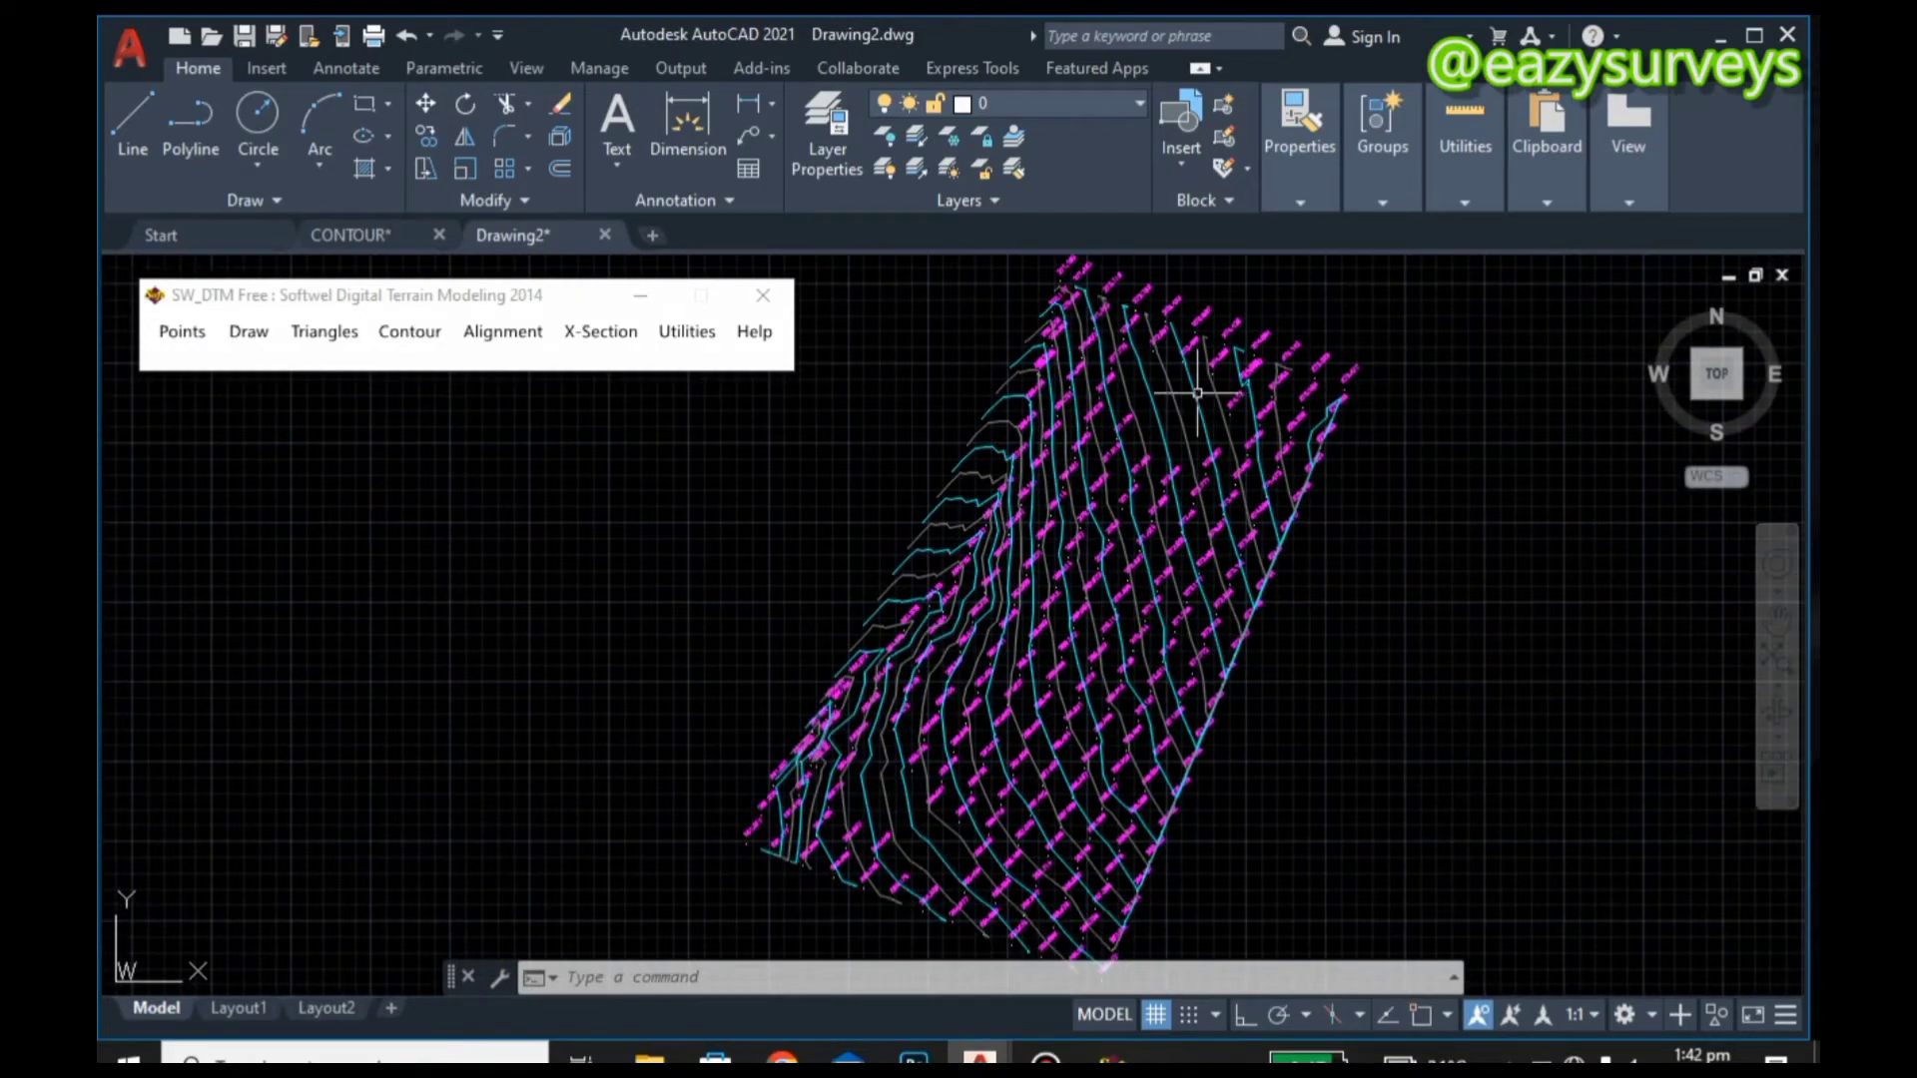
pyautogui.click(238, 333)
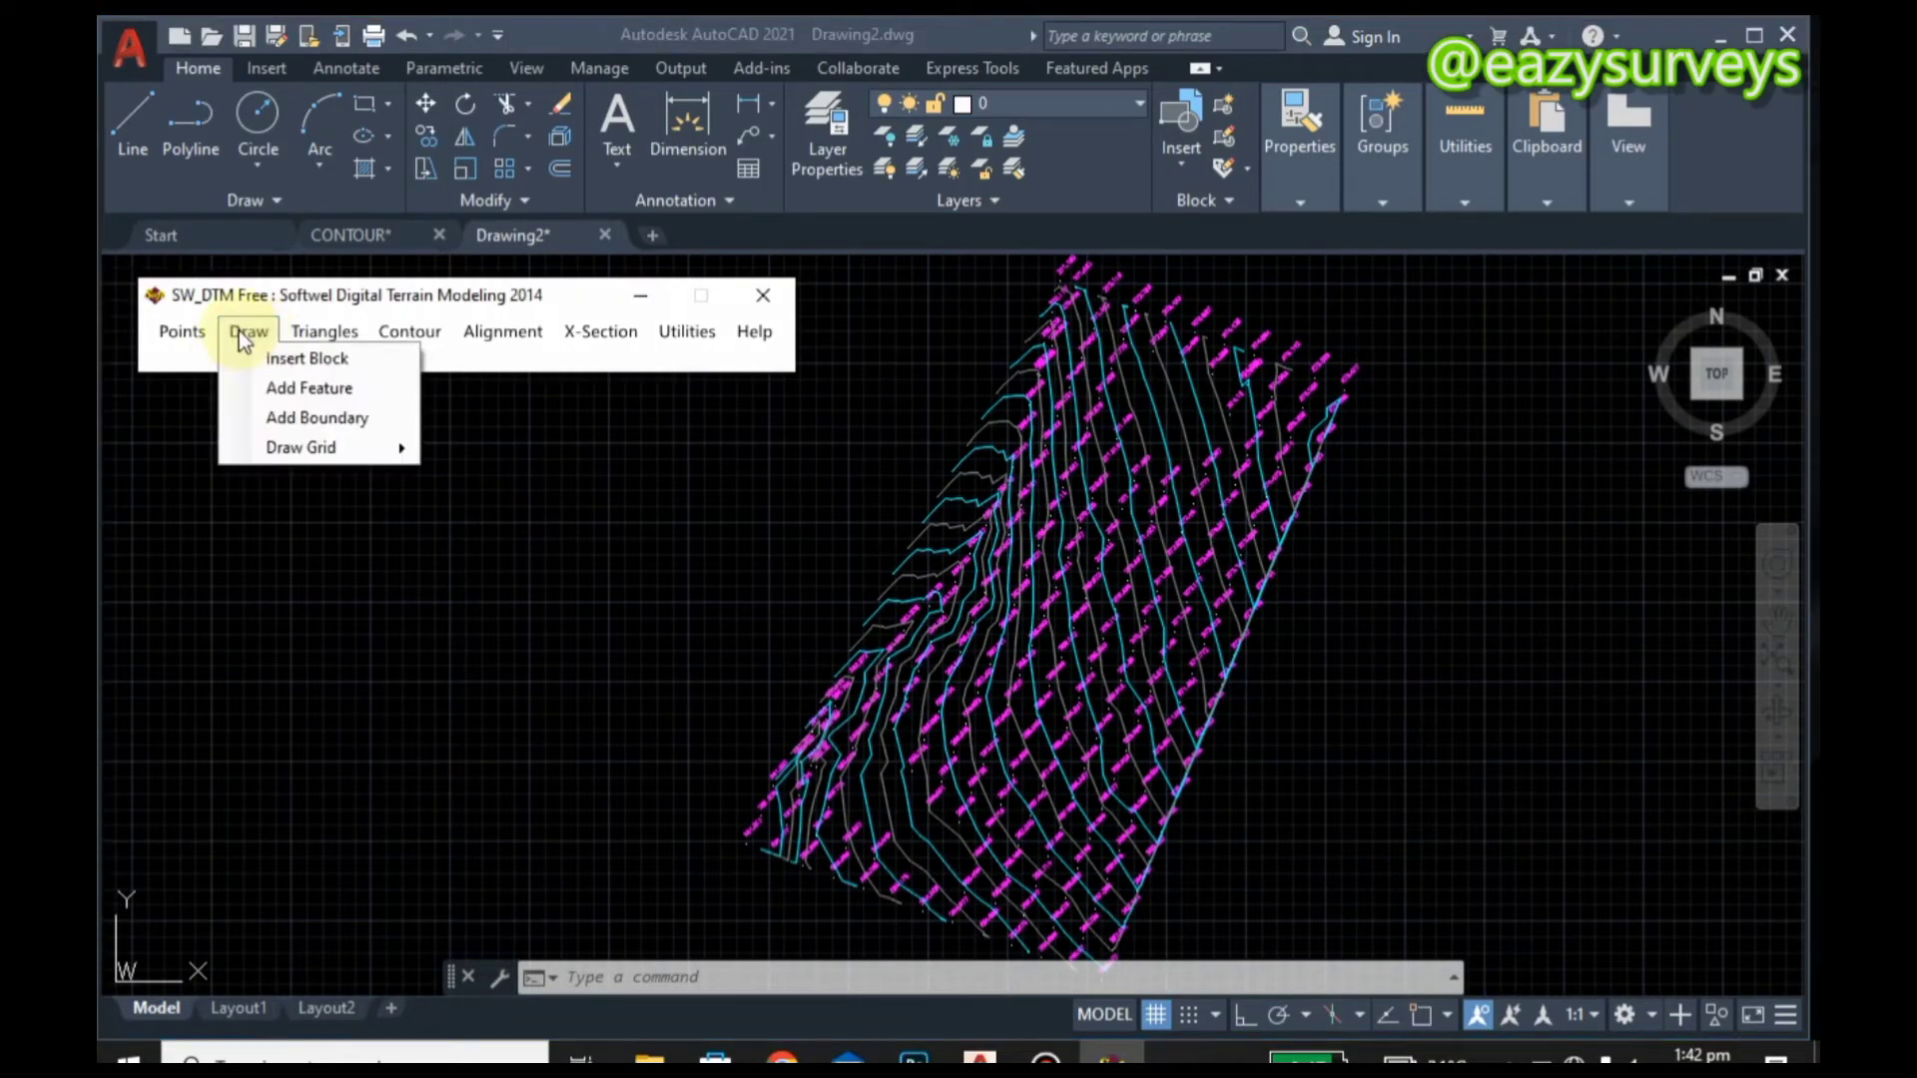
pyautogui.click(314, 420)
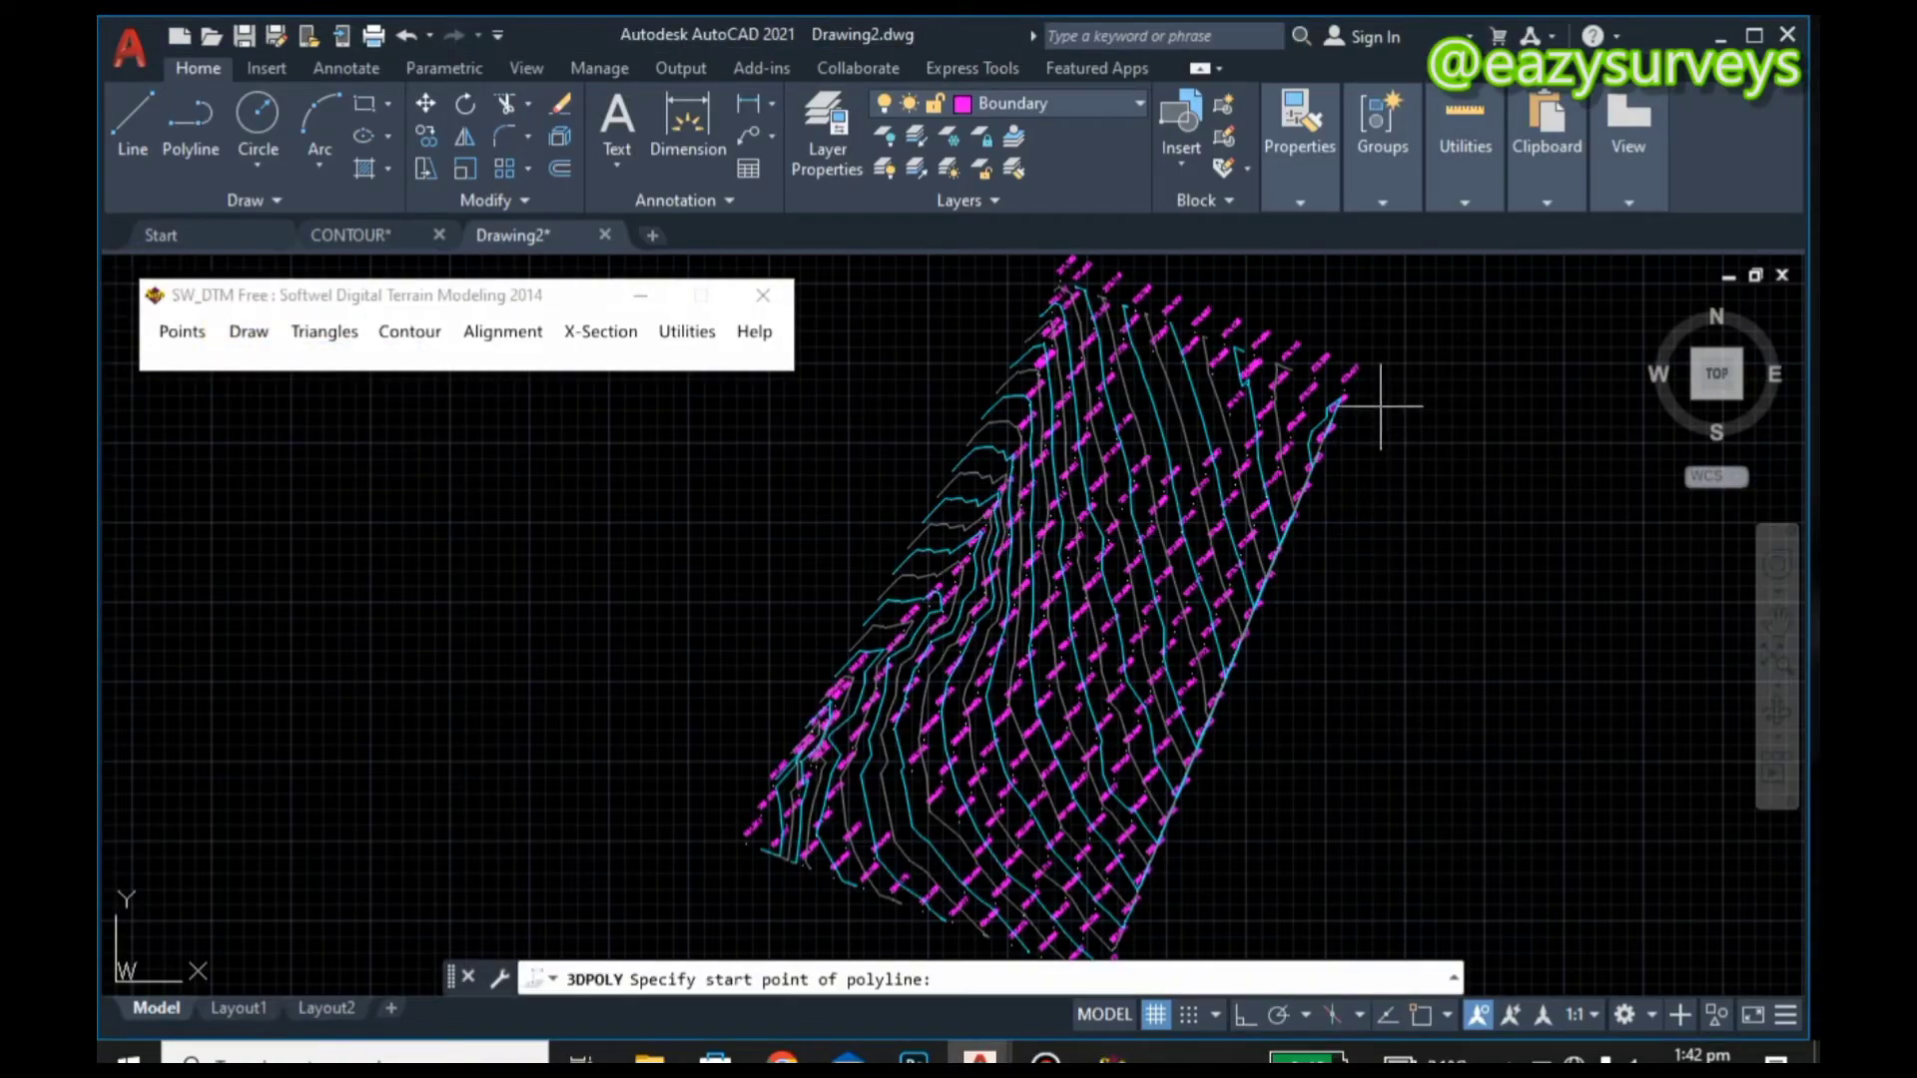
pyautogui.click(1364, 371)
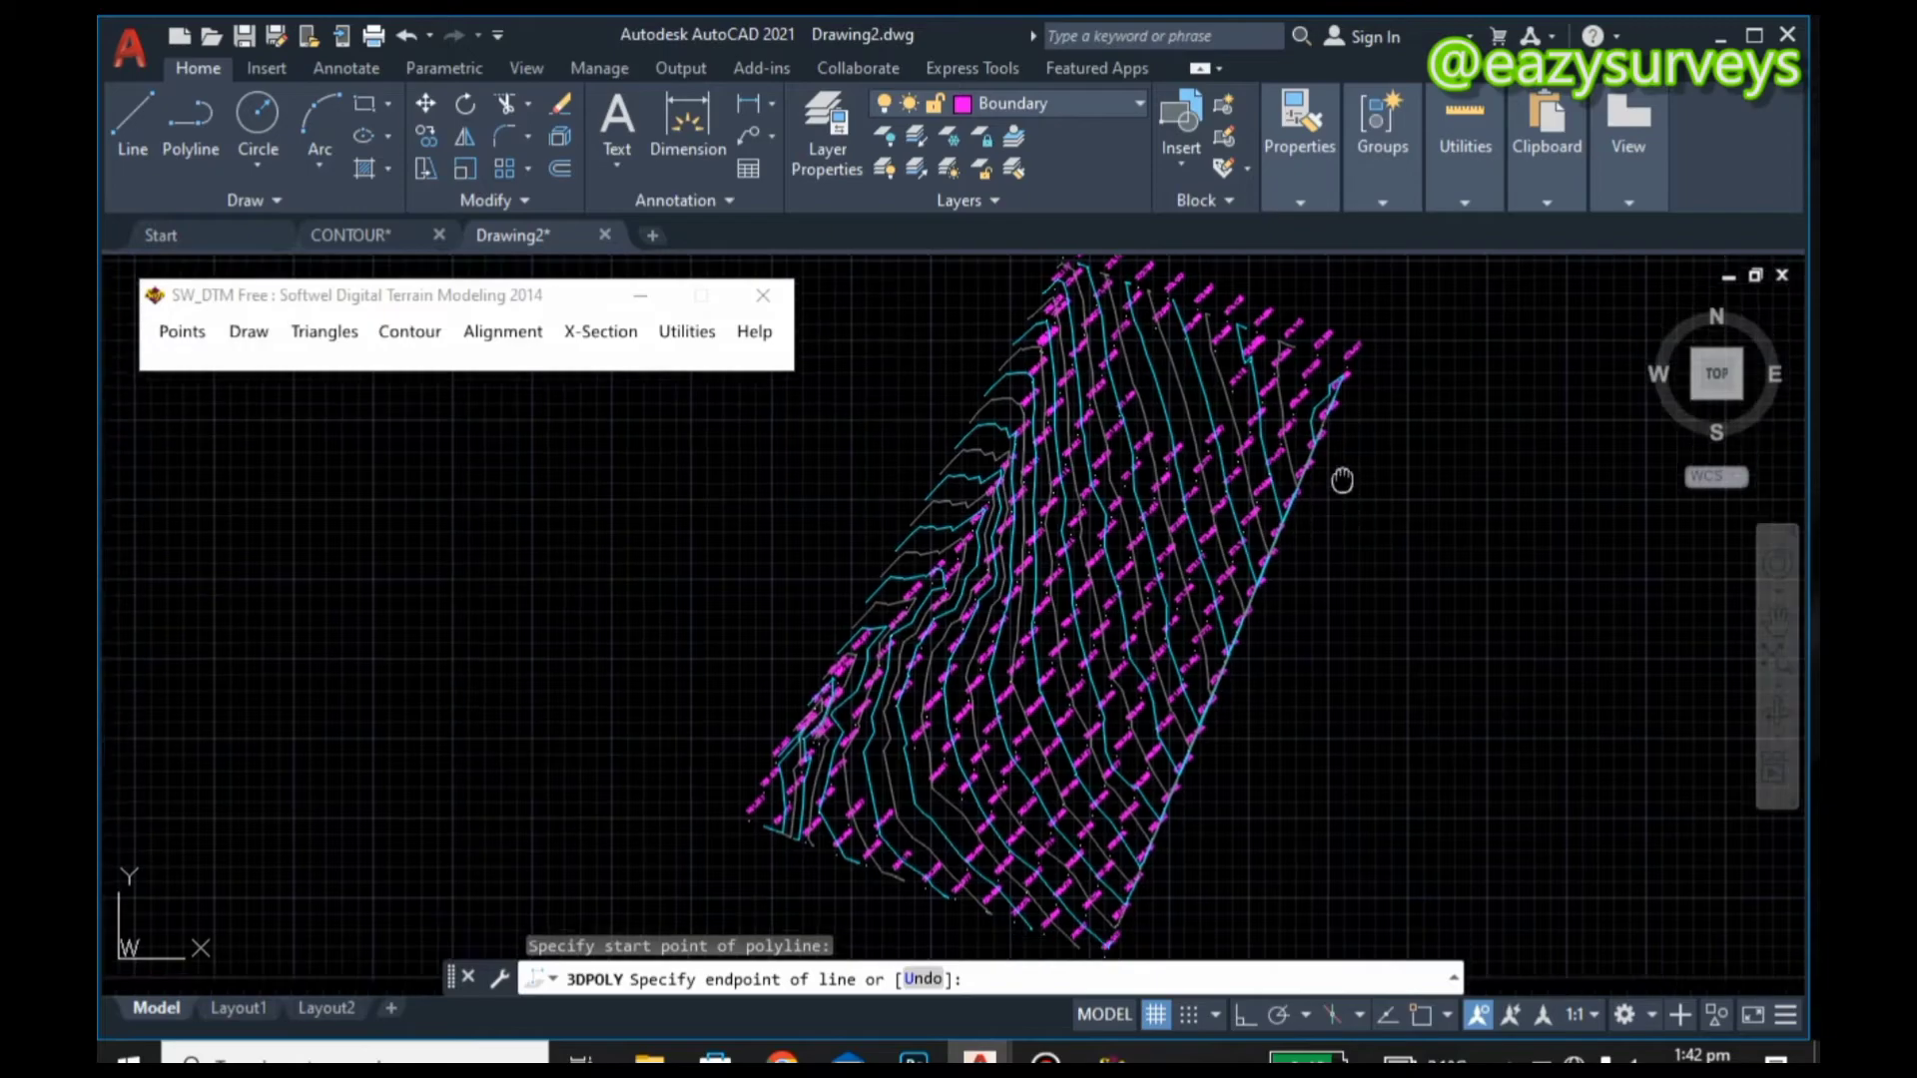
pyautogui.scroll(2, 1331, 514)
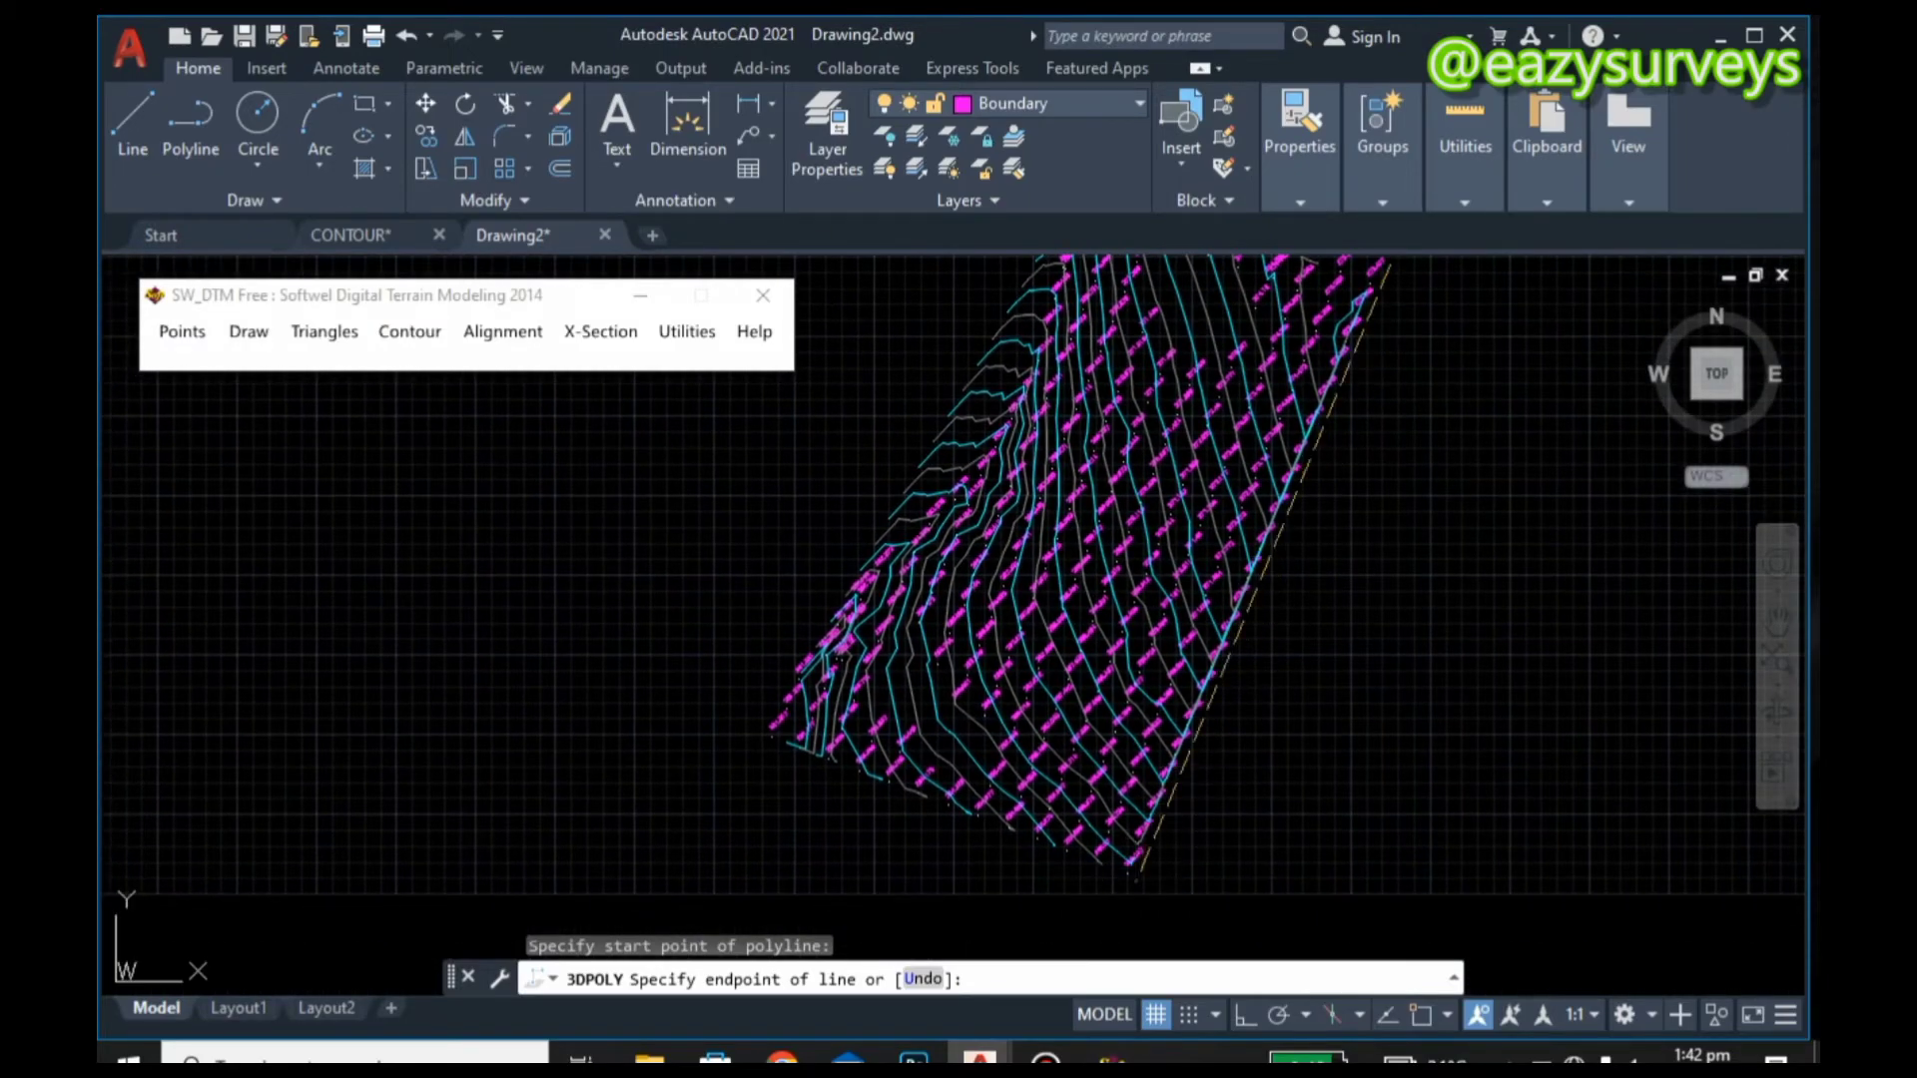
pyautogui.click(1135, 881)
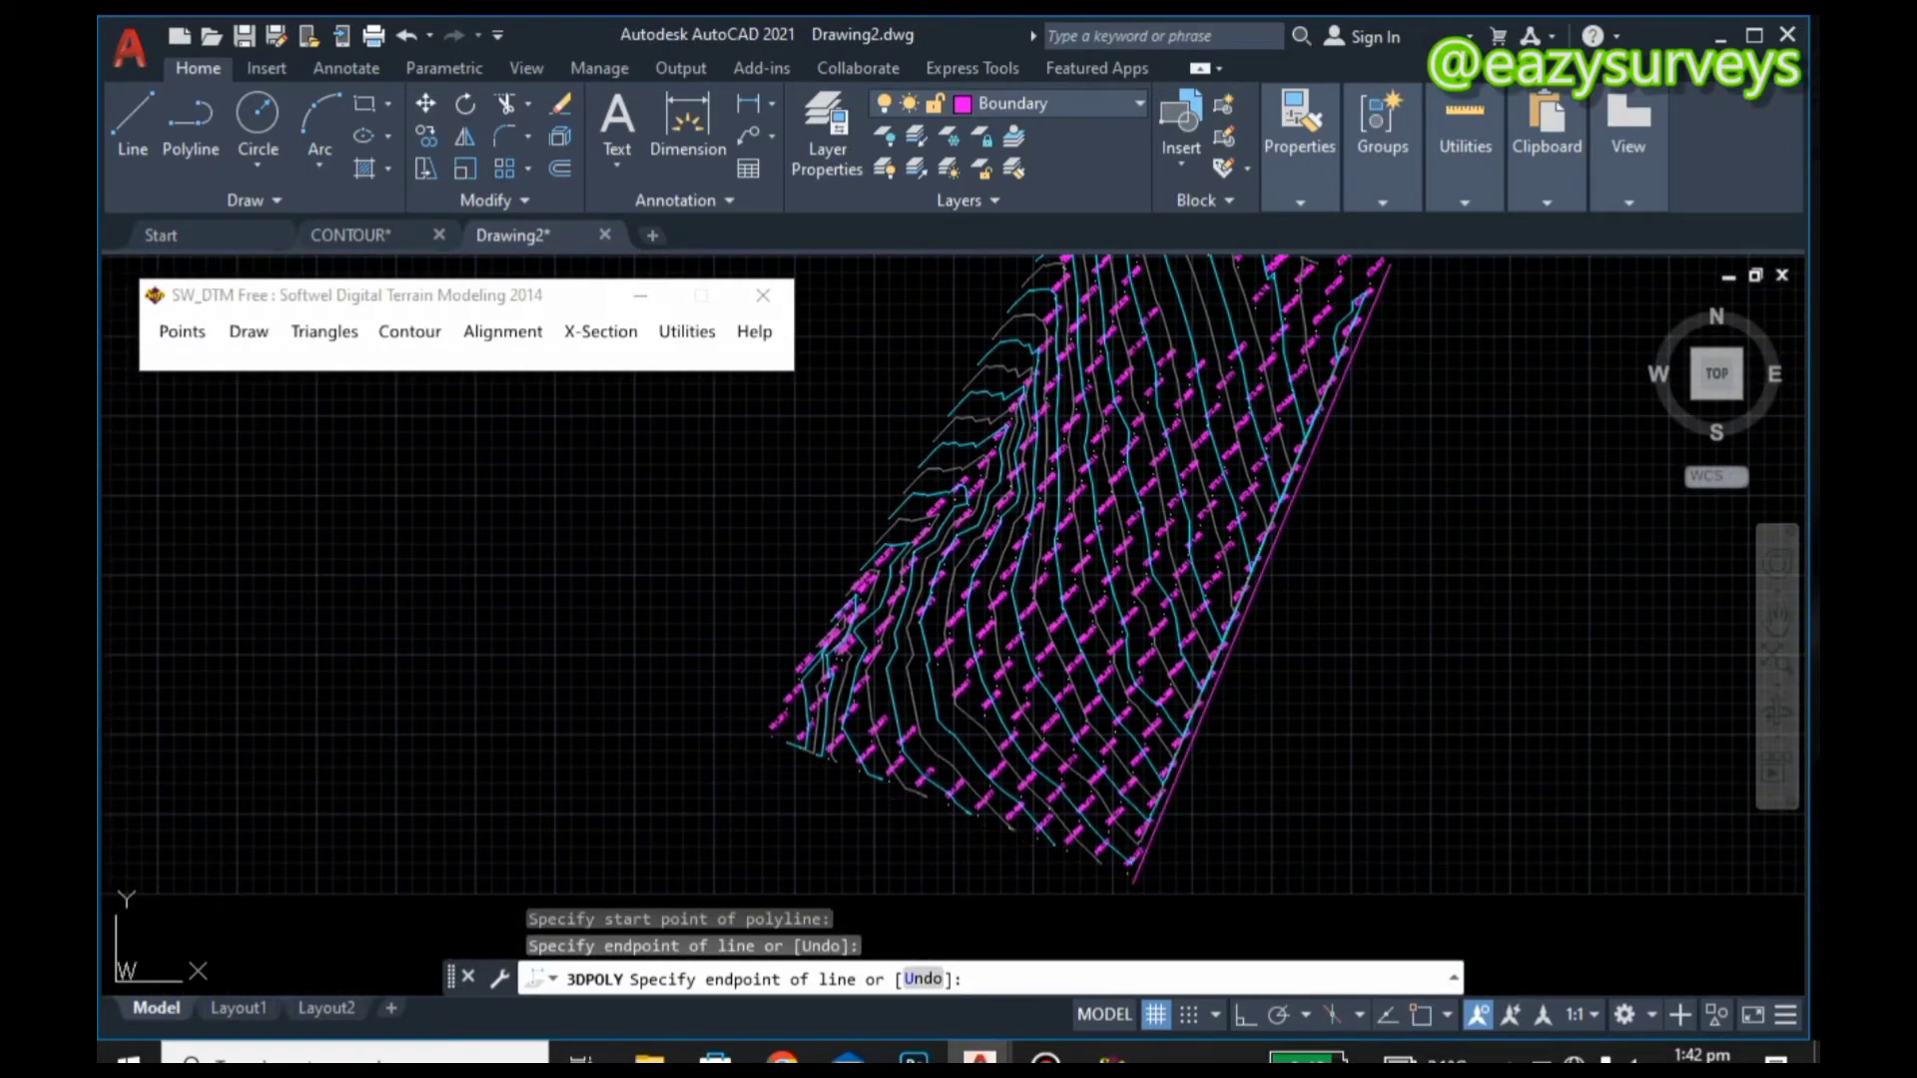
pyautogui.click(761, 740)
# Step: Continue the boundary polyline northward along the western ends of the contours to the northwestern corner
pyautogui.click(837, 589)
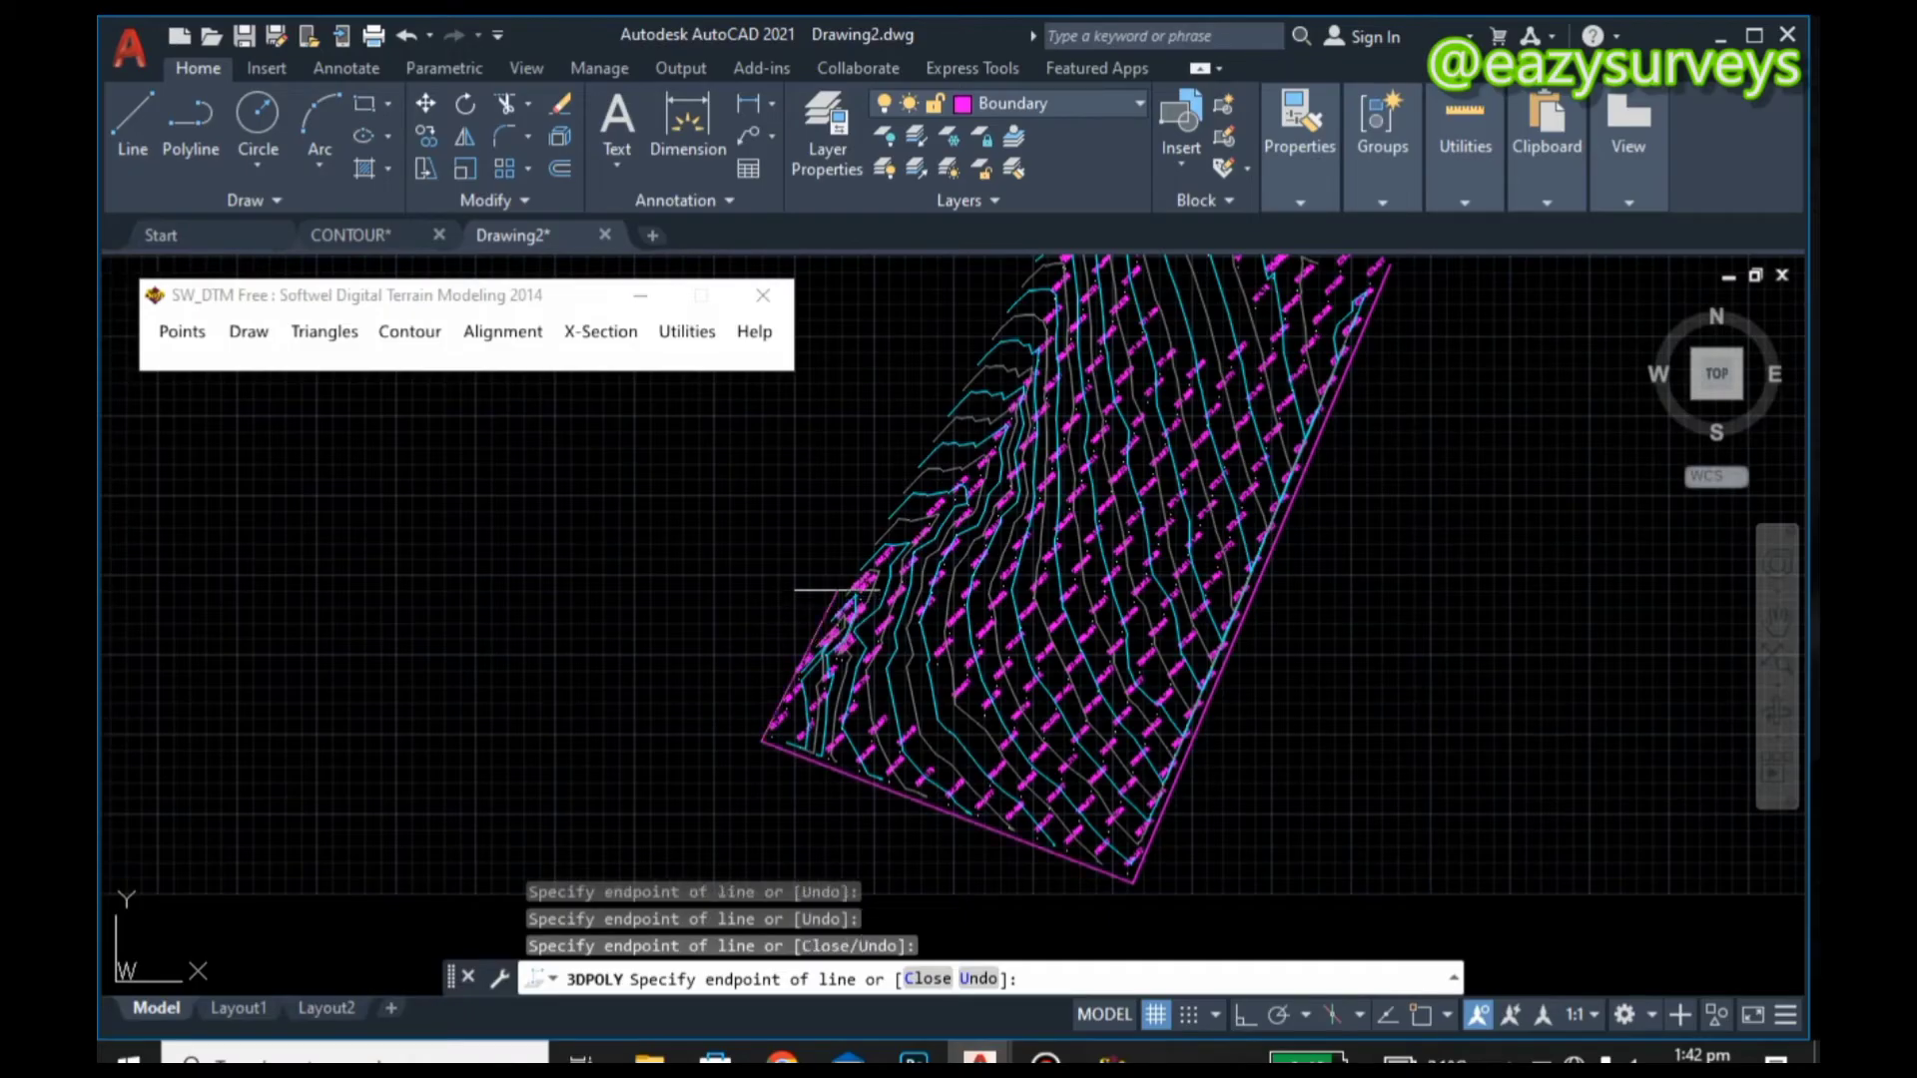
pyautogui.moveTo(912, 513); pyautogui.dragTo(736, 676, button='middle')
pyautogui.click(778, 702)
pyautogui.click(844, 594)
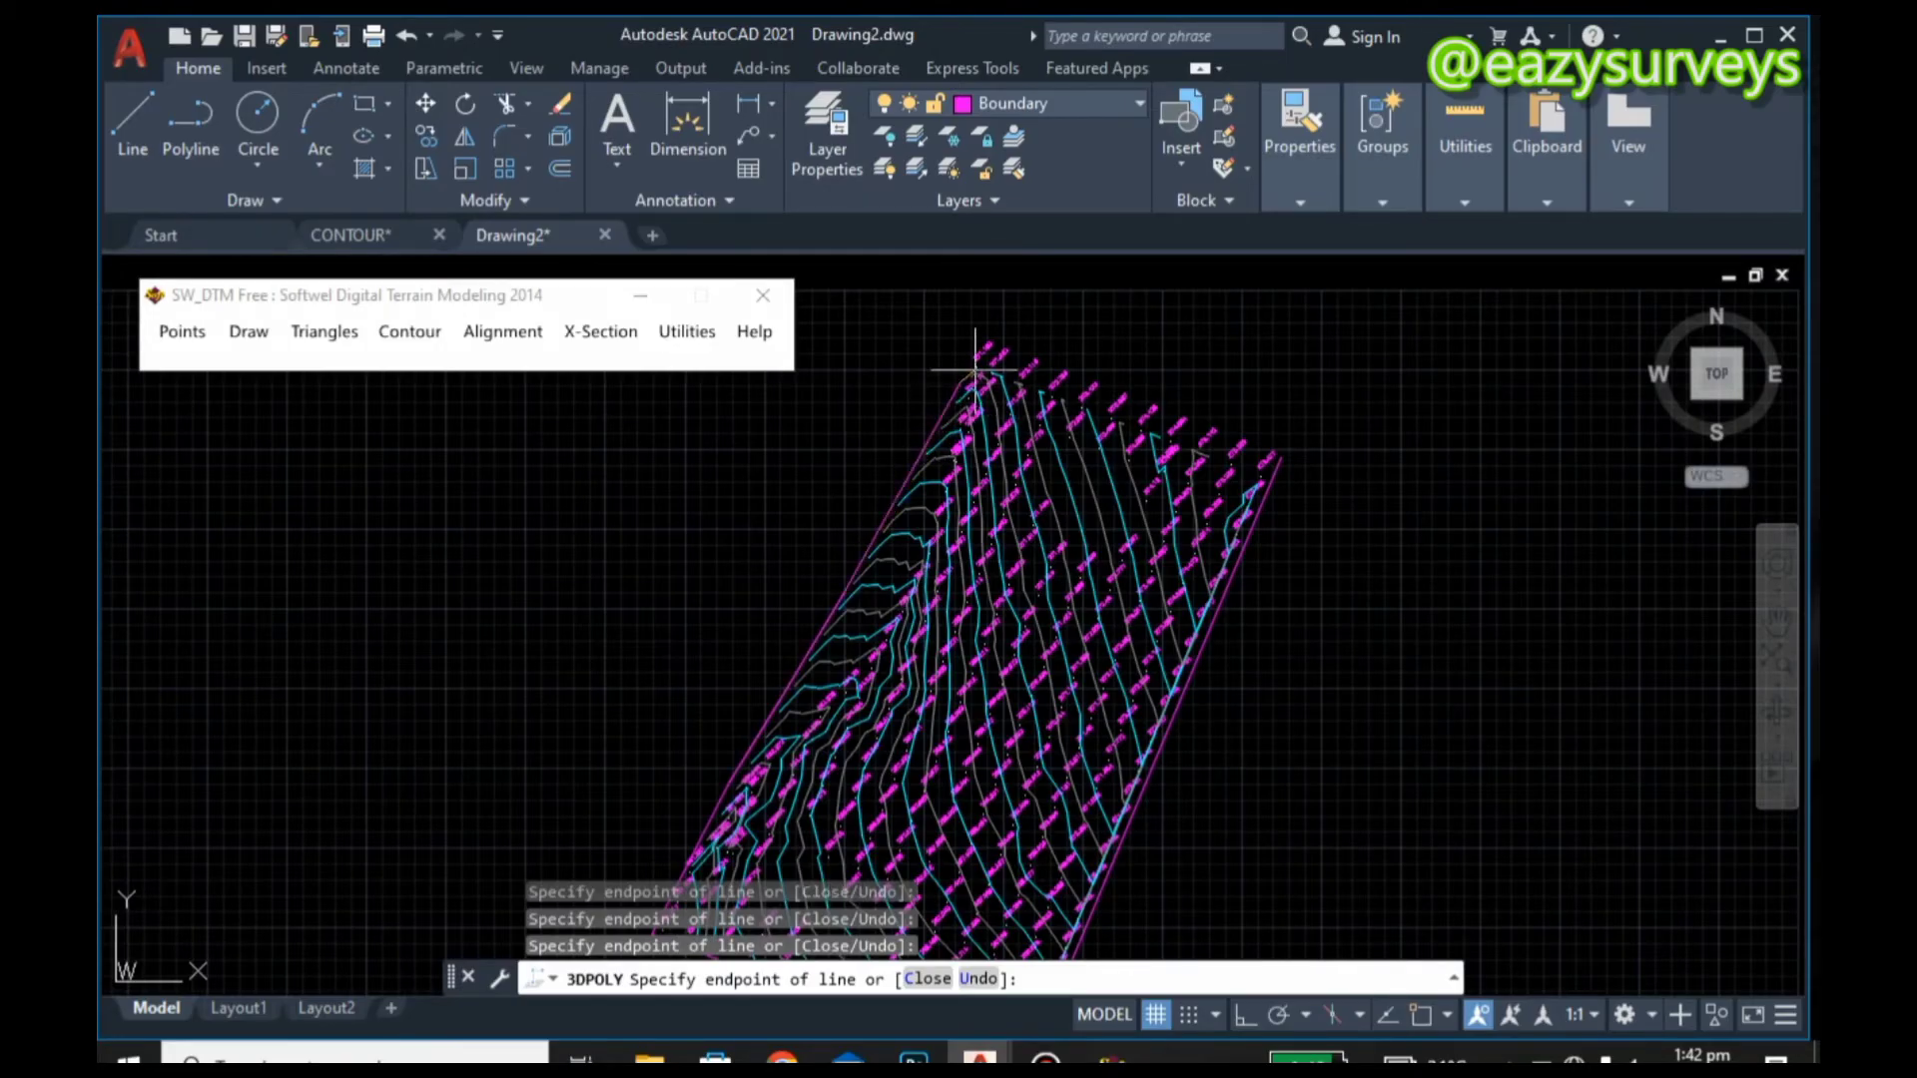
pyautogui.scroll(6, 974, 372)
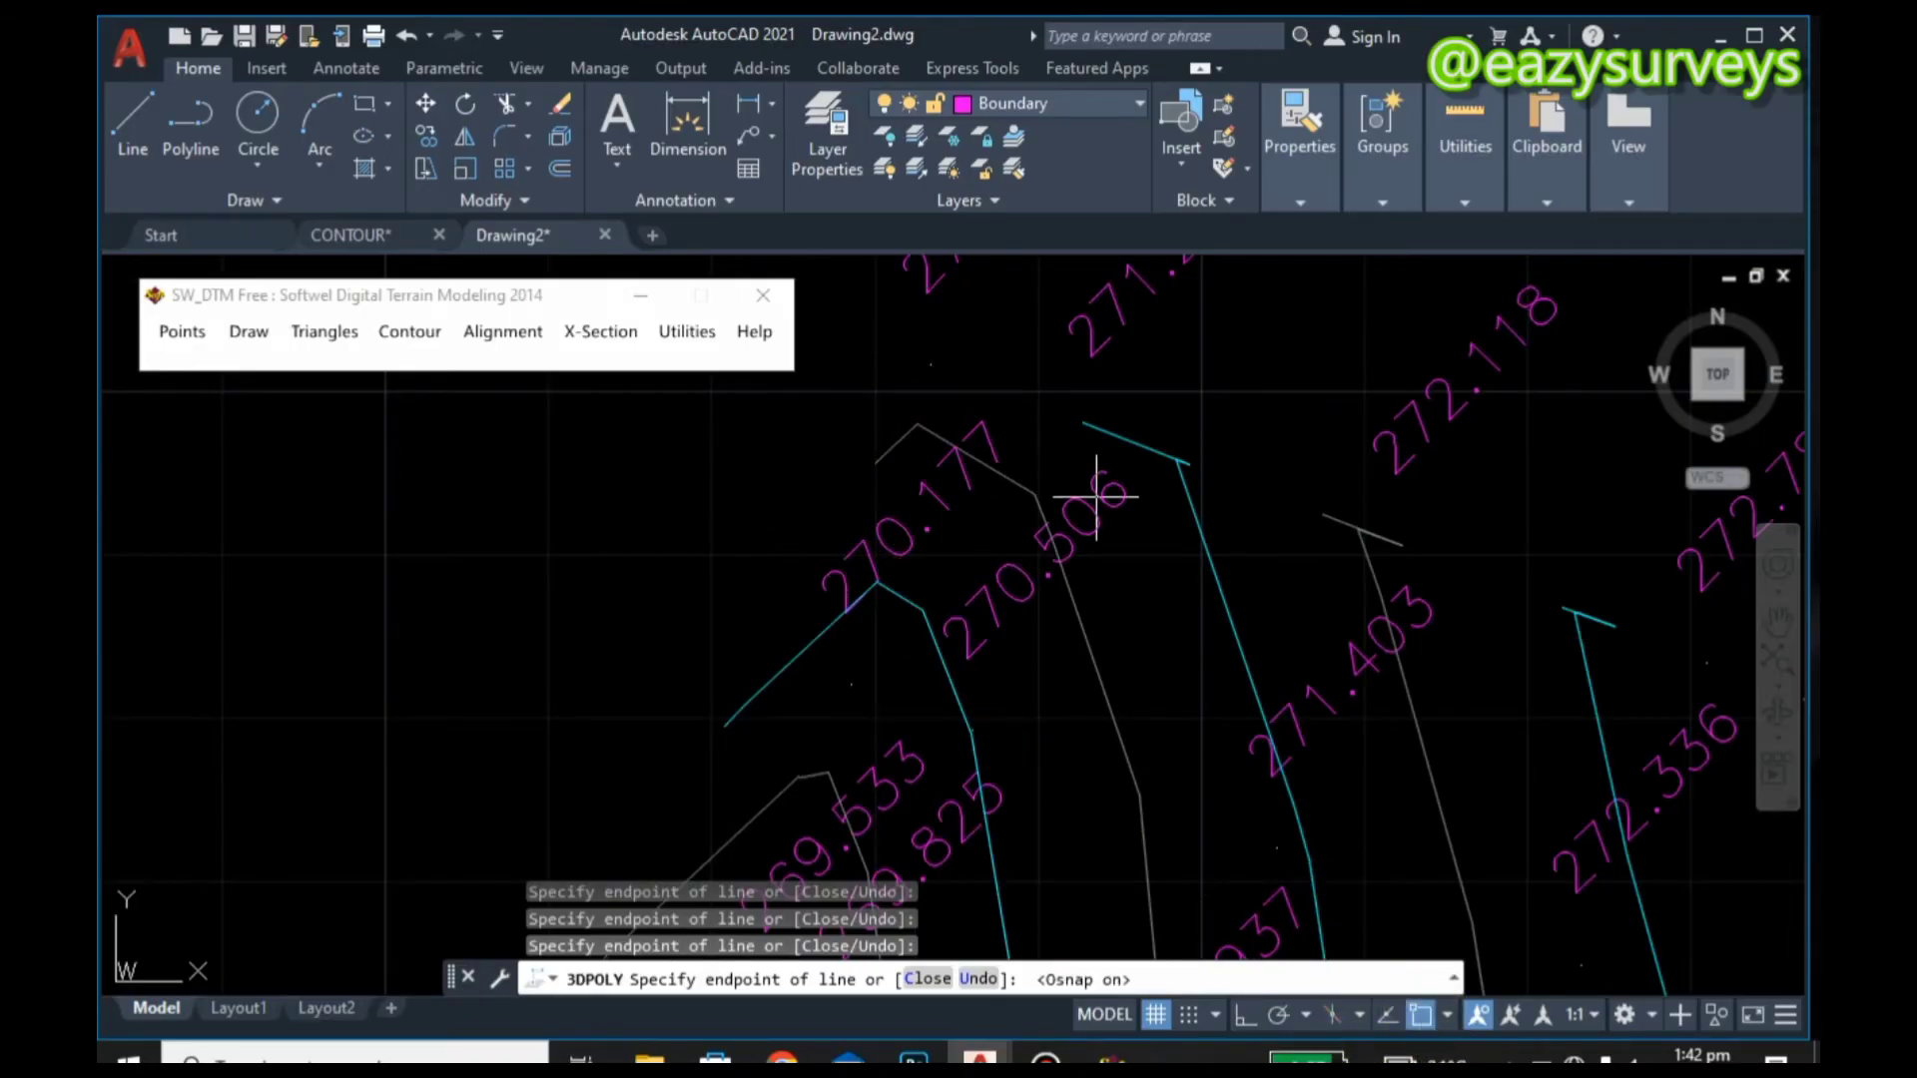
pyautogui.scroll(-4, 928, 364)
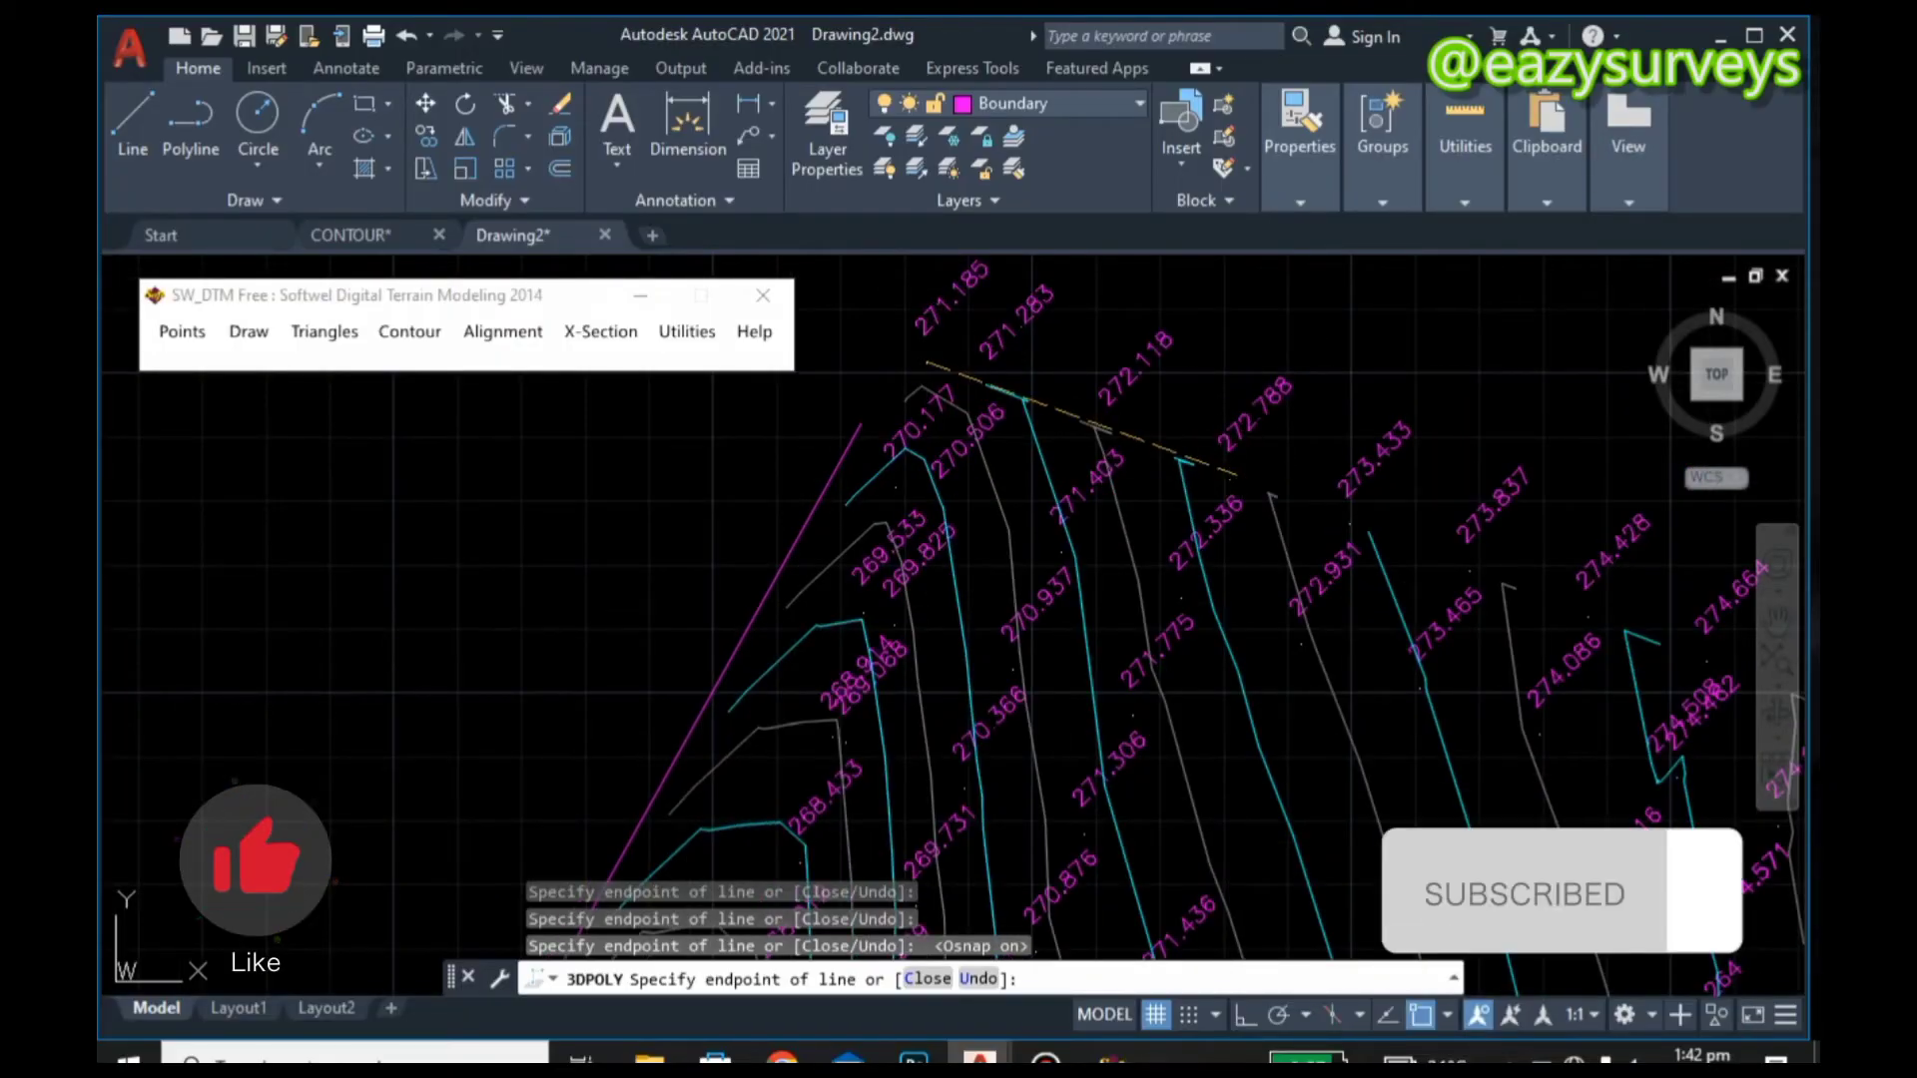
# Step: Trace the boundary polyline along the northern edge of the points to the northeastern corner with object snap off
pyautogui.click(1228, 477)
pyautogui.moveTo(1266, 531); pyautogui.dragTo(1260, 530, button='middle')
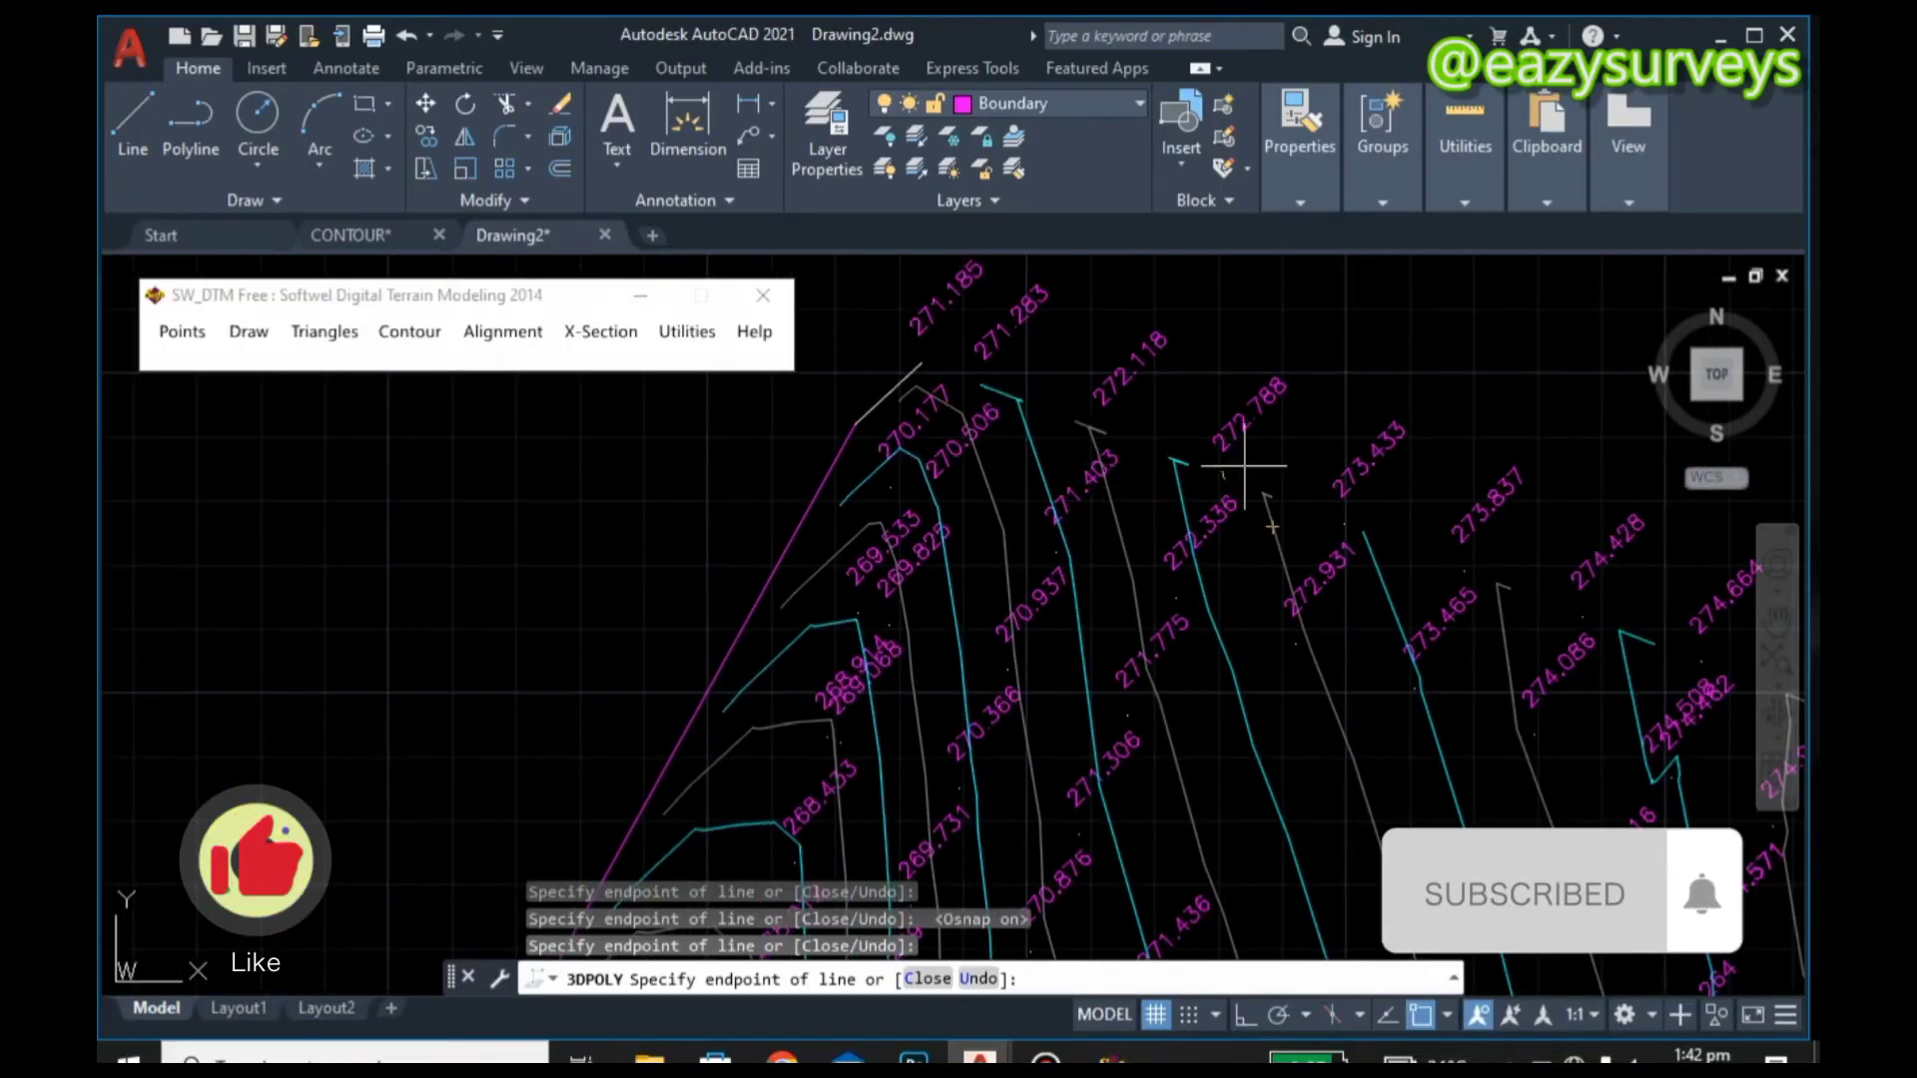
pyautogui.click(1420, 1014)
pyautogui.scroll(-4, 1293, 639)
pyautogui.scroll(-2, 1294, 639)
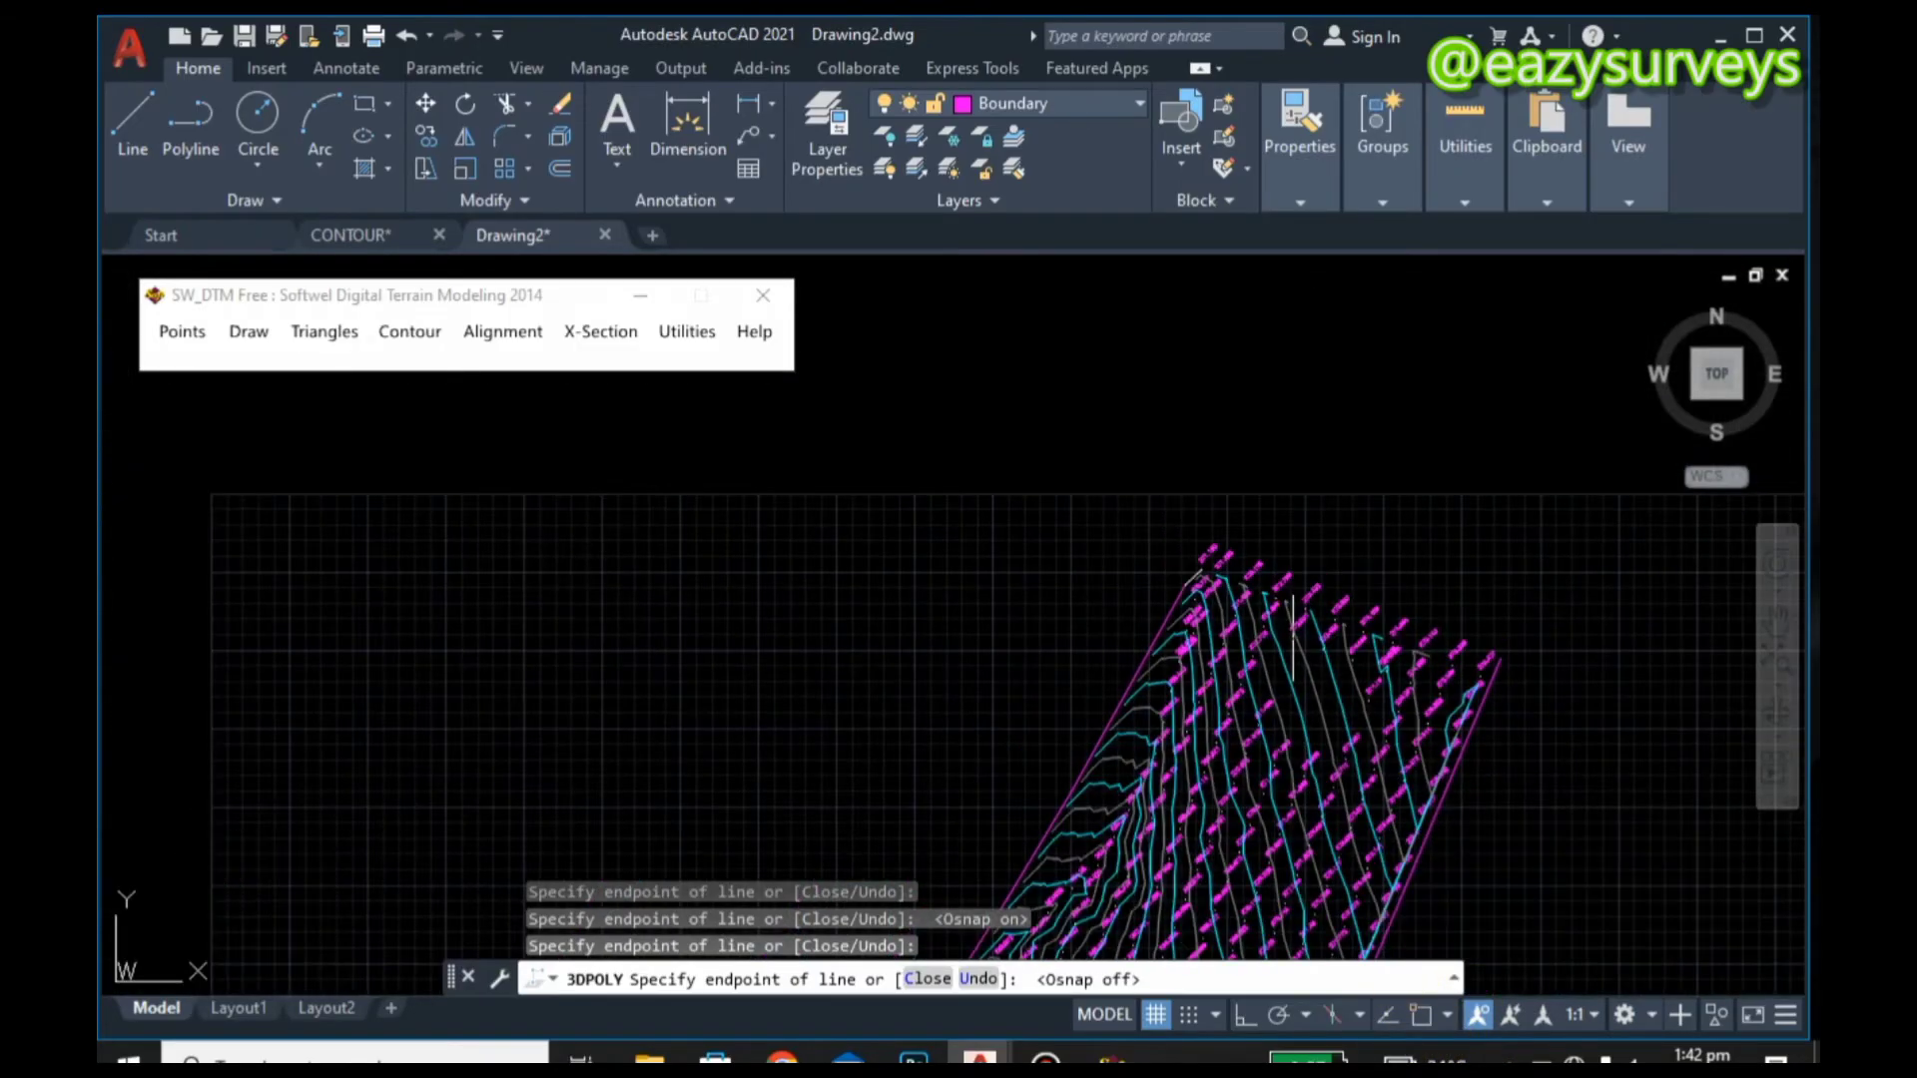
pyautogui.click(1465, 625)
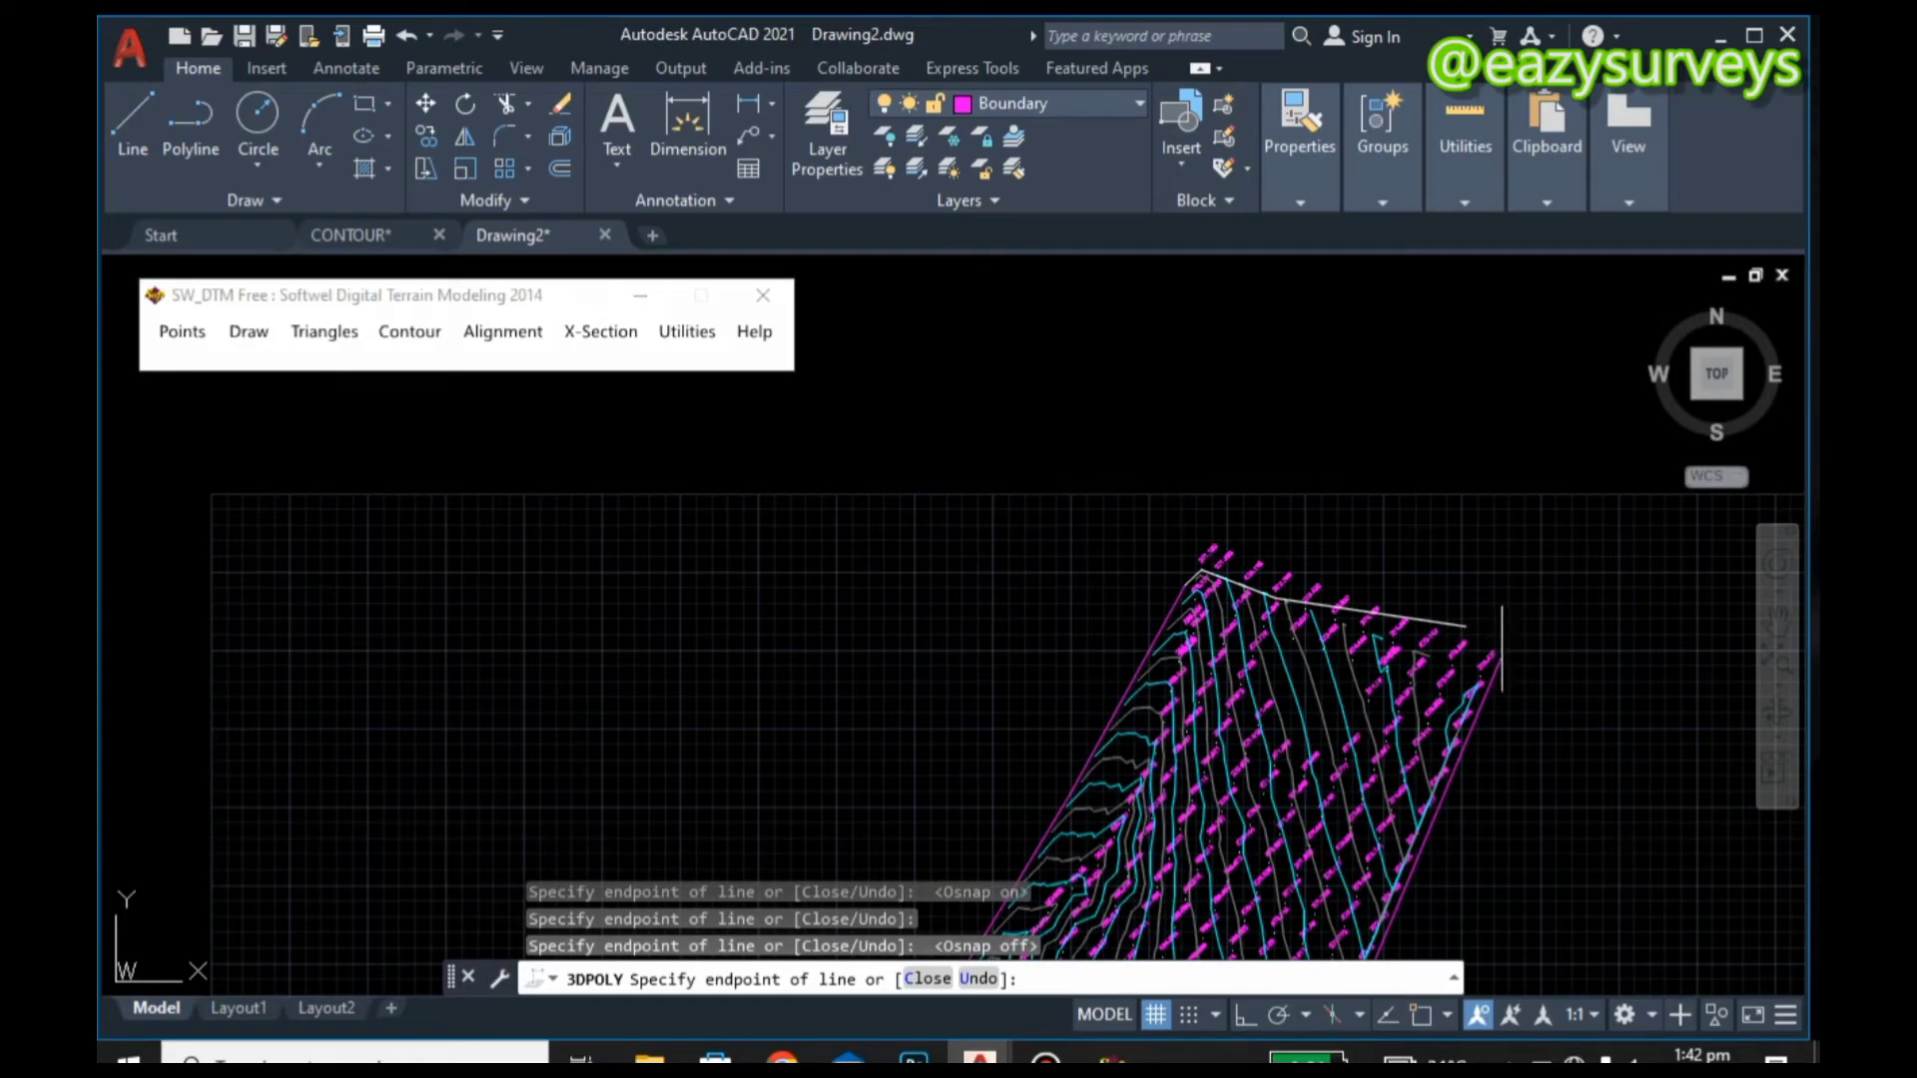
pyautogui.click(1504, 636)
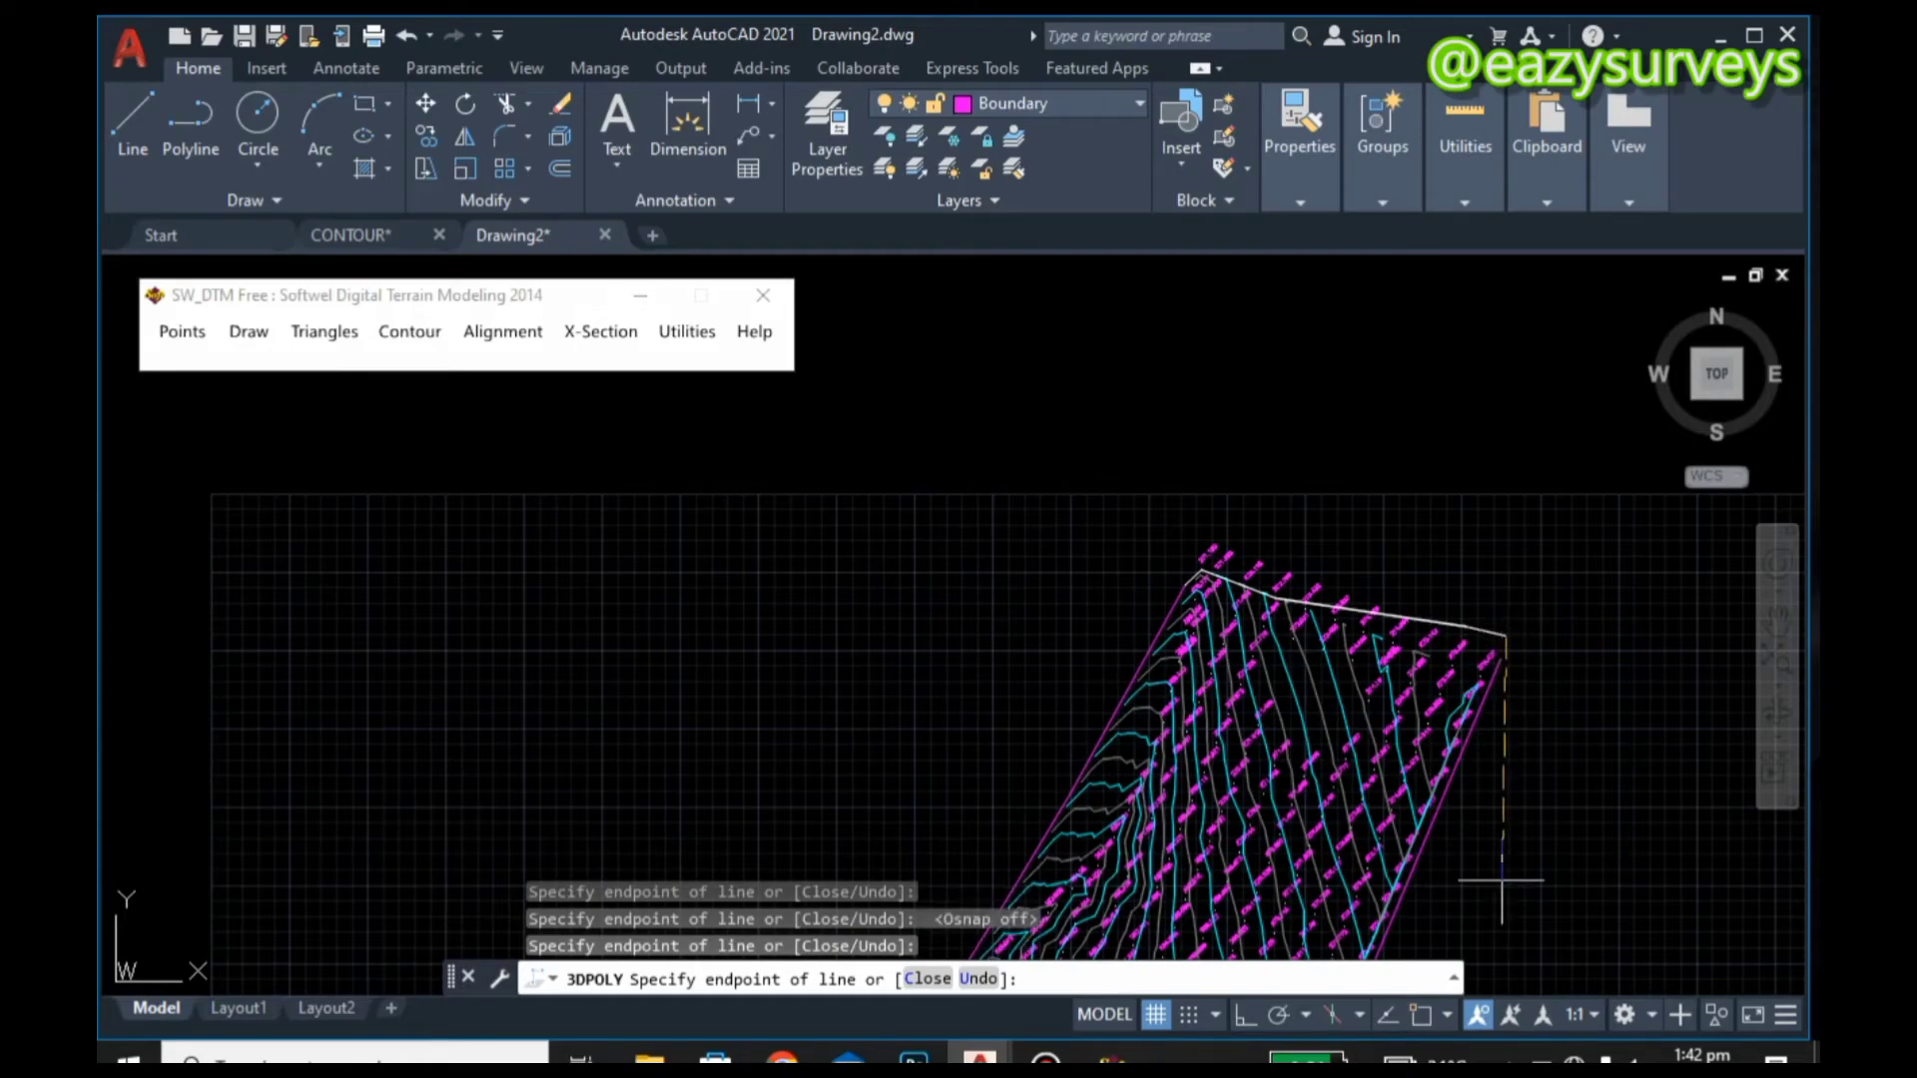
# Step: Add a final vertex beside the boundary's starting corner with object snap off and close the polyline
pyautogui.click(1420, 1015)
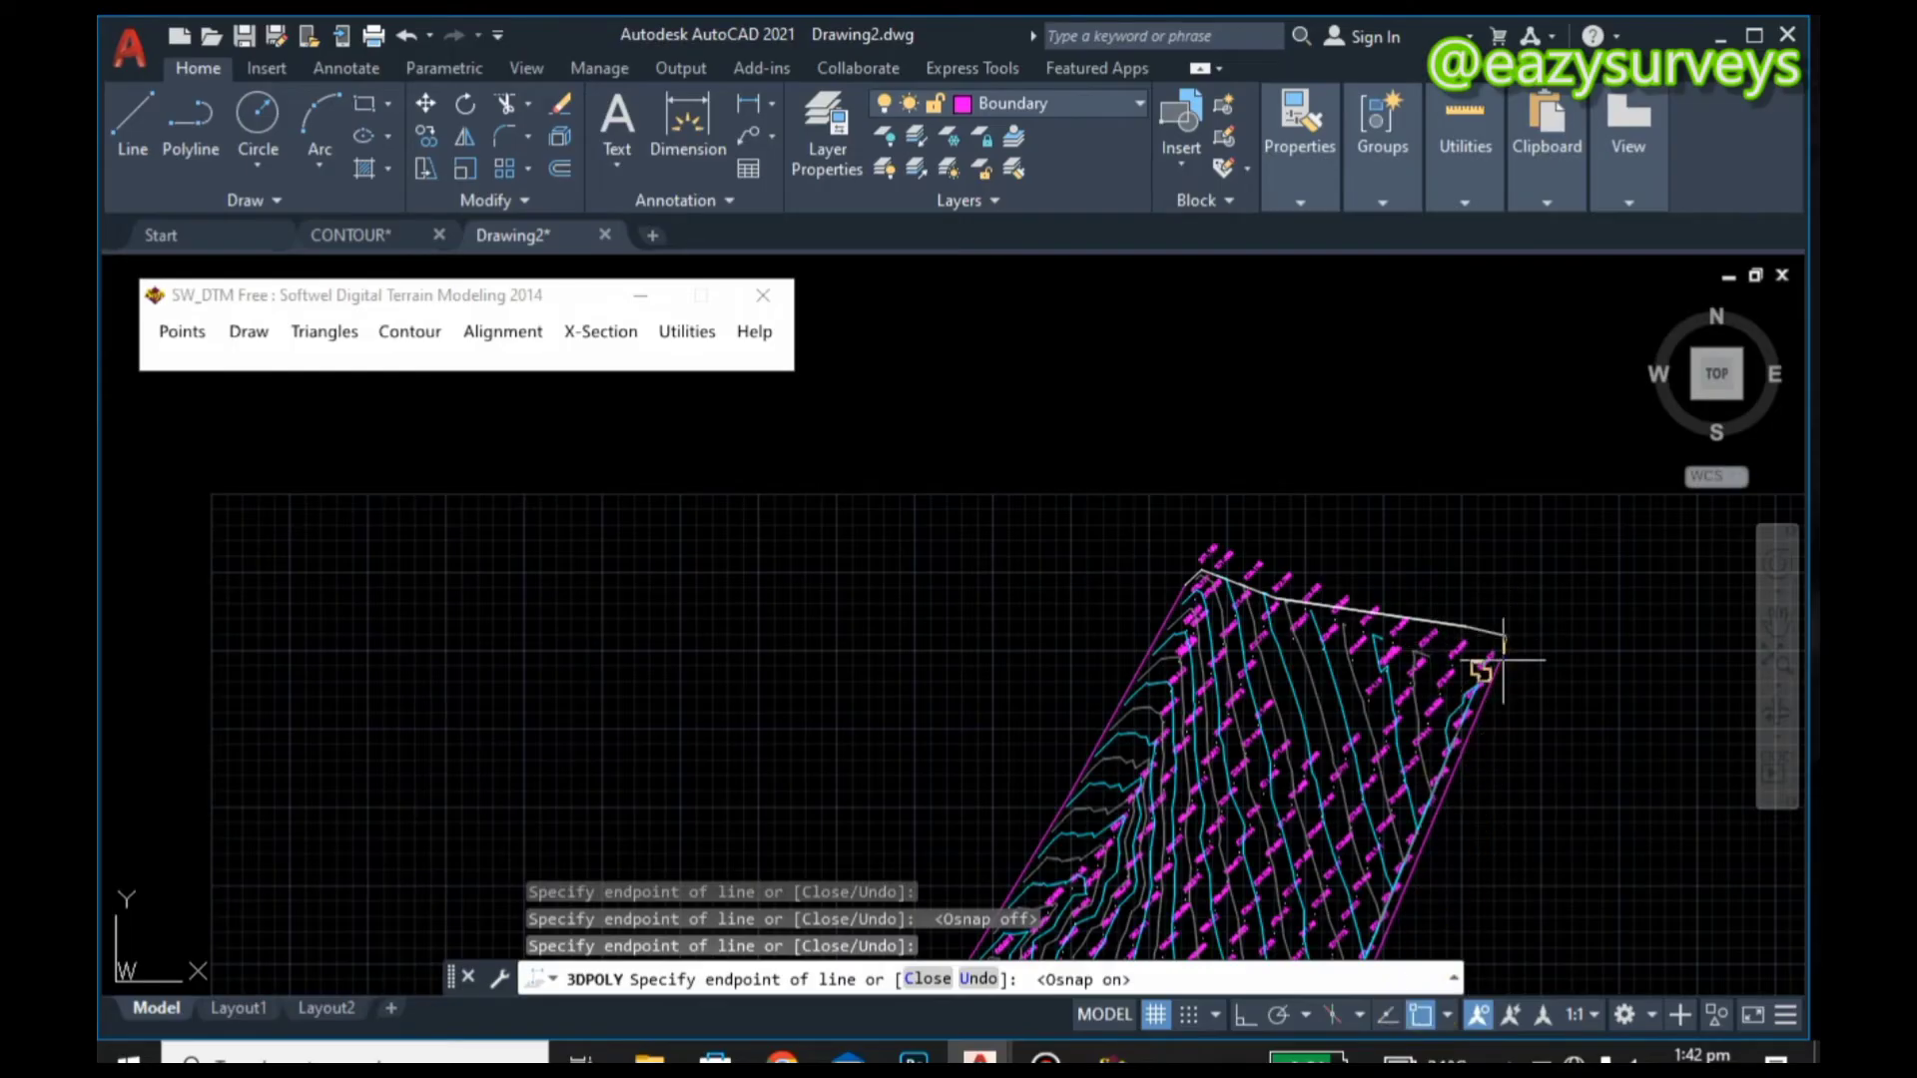
pyautogui.scroll(-2, 1493, 639)
pyautogui.press('F3')
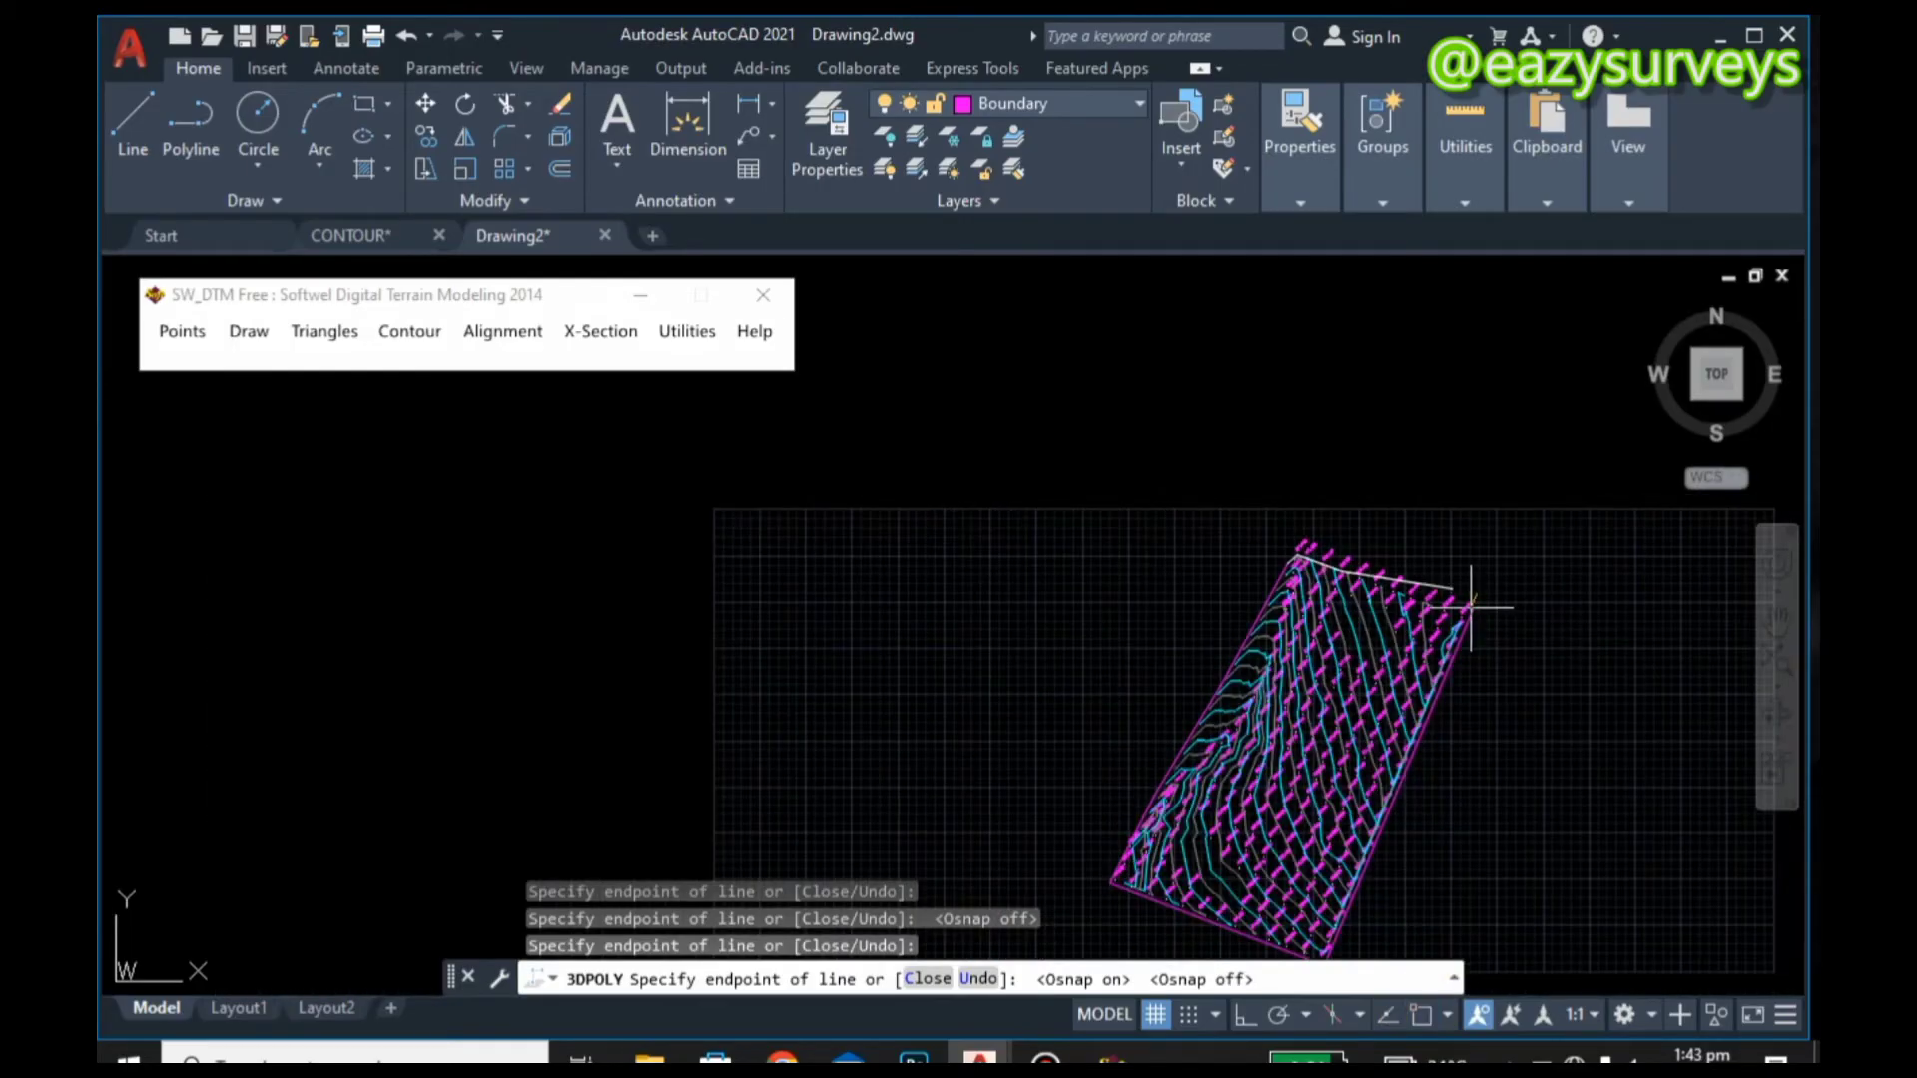
pyautogui.click(1475, 599)
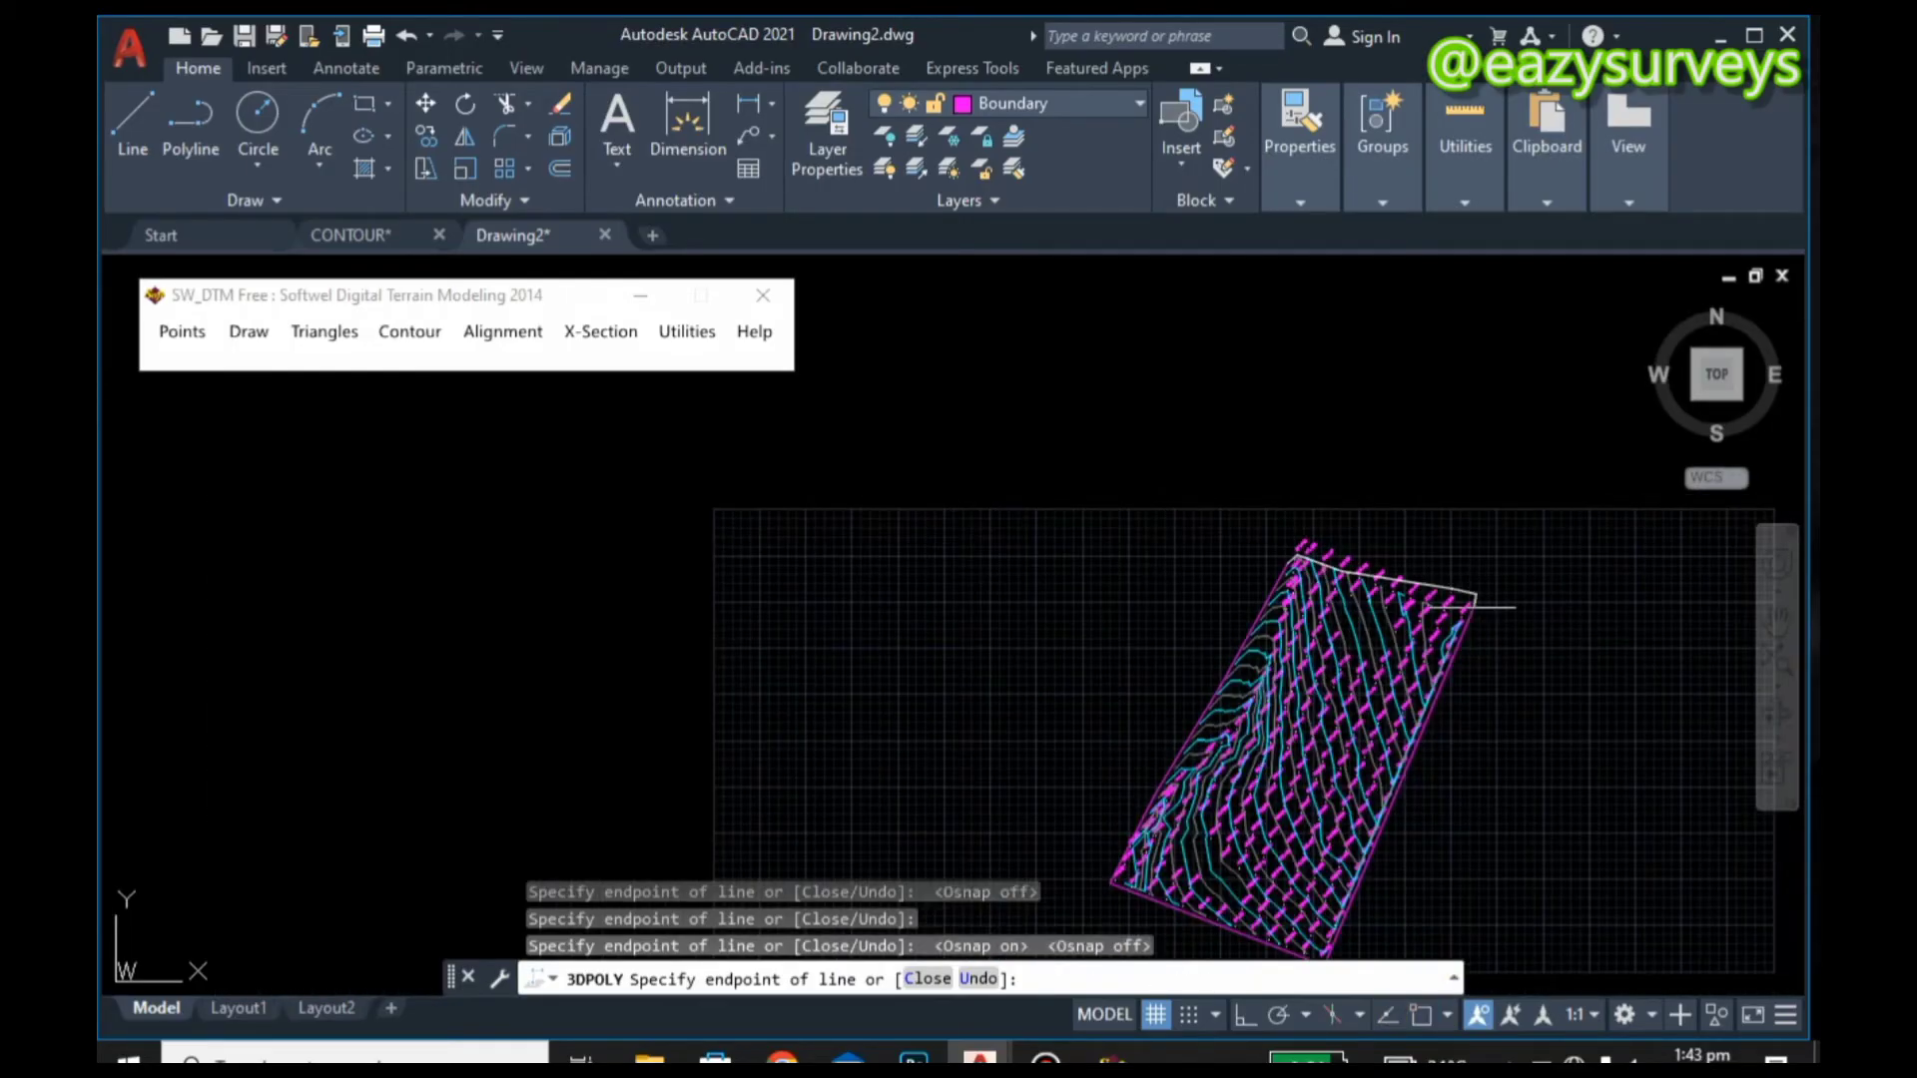
pyautogui.rightClick(1465, 614)
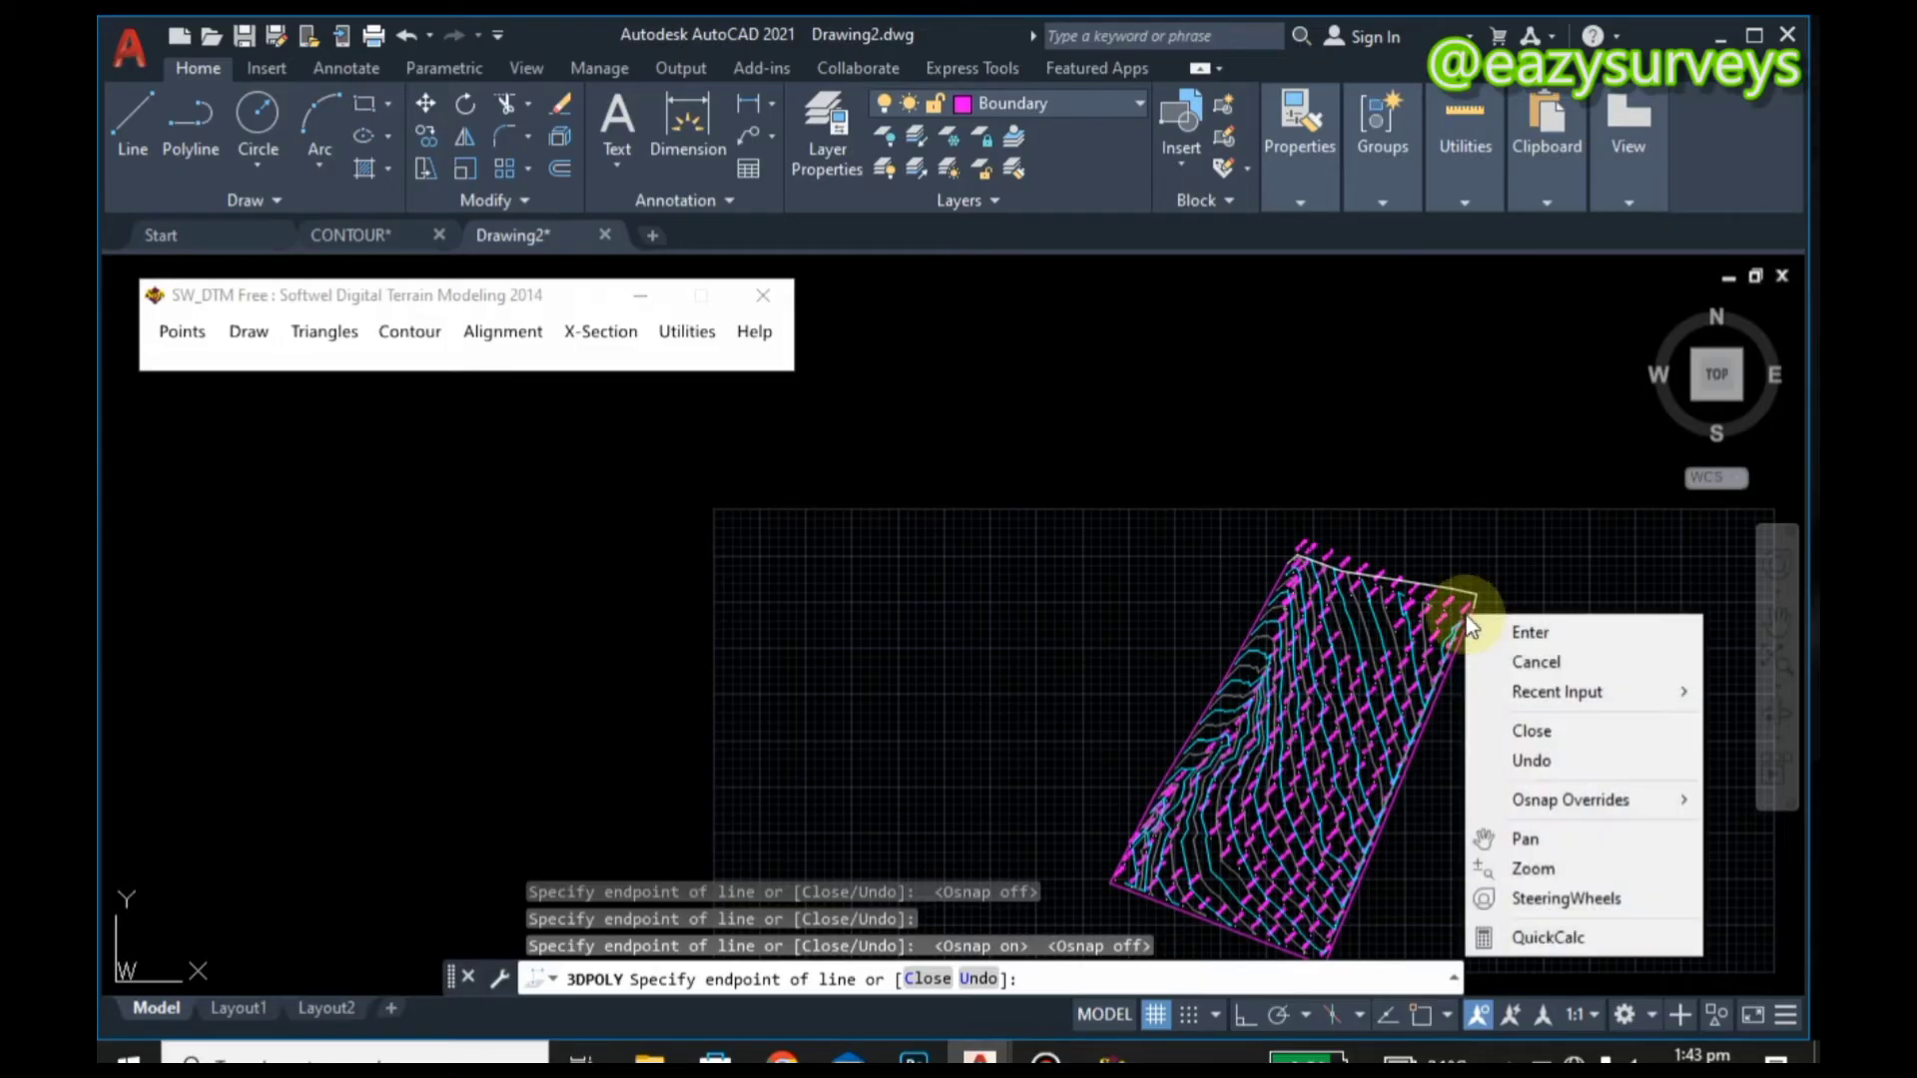
pyautogui.click(1557, 729)
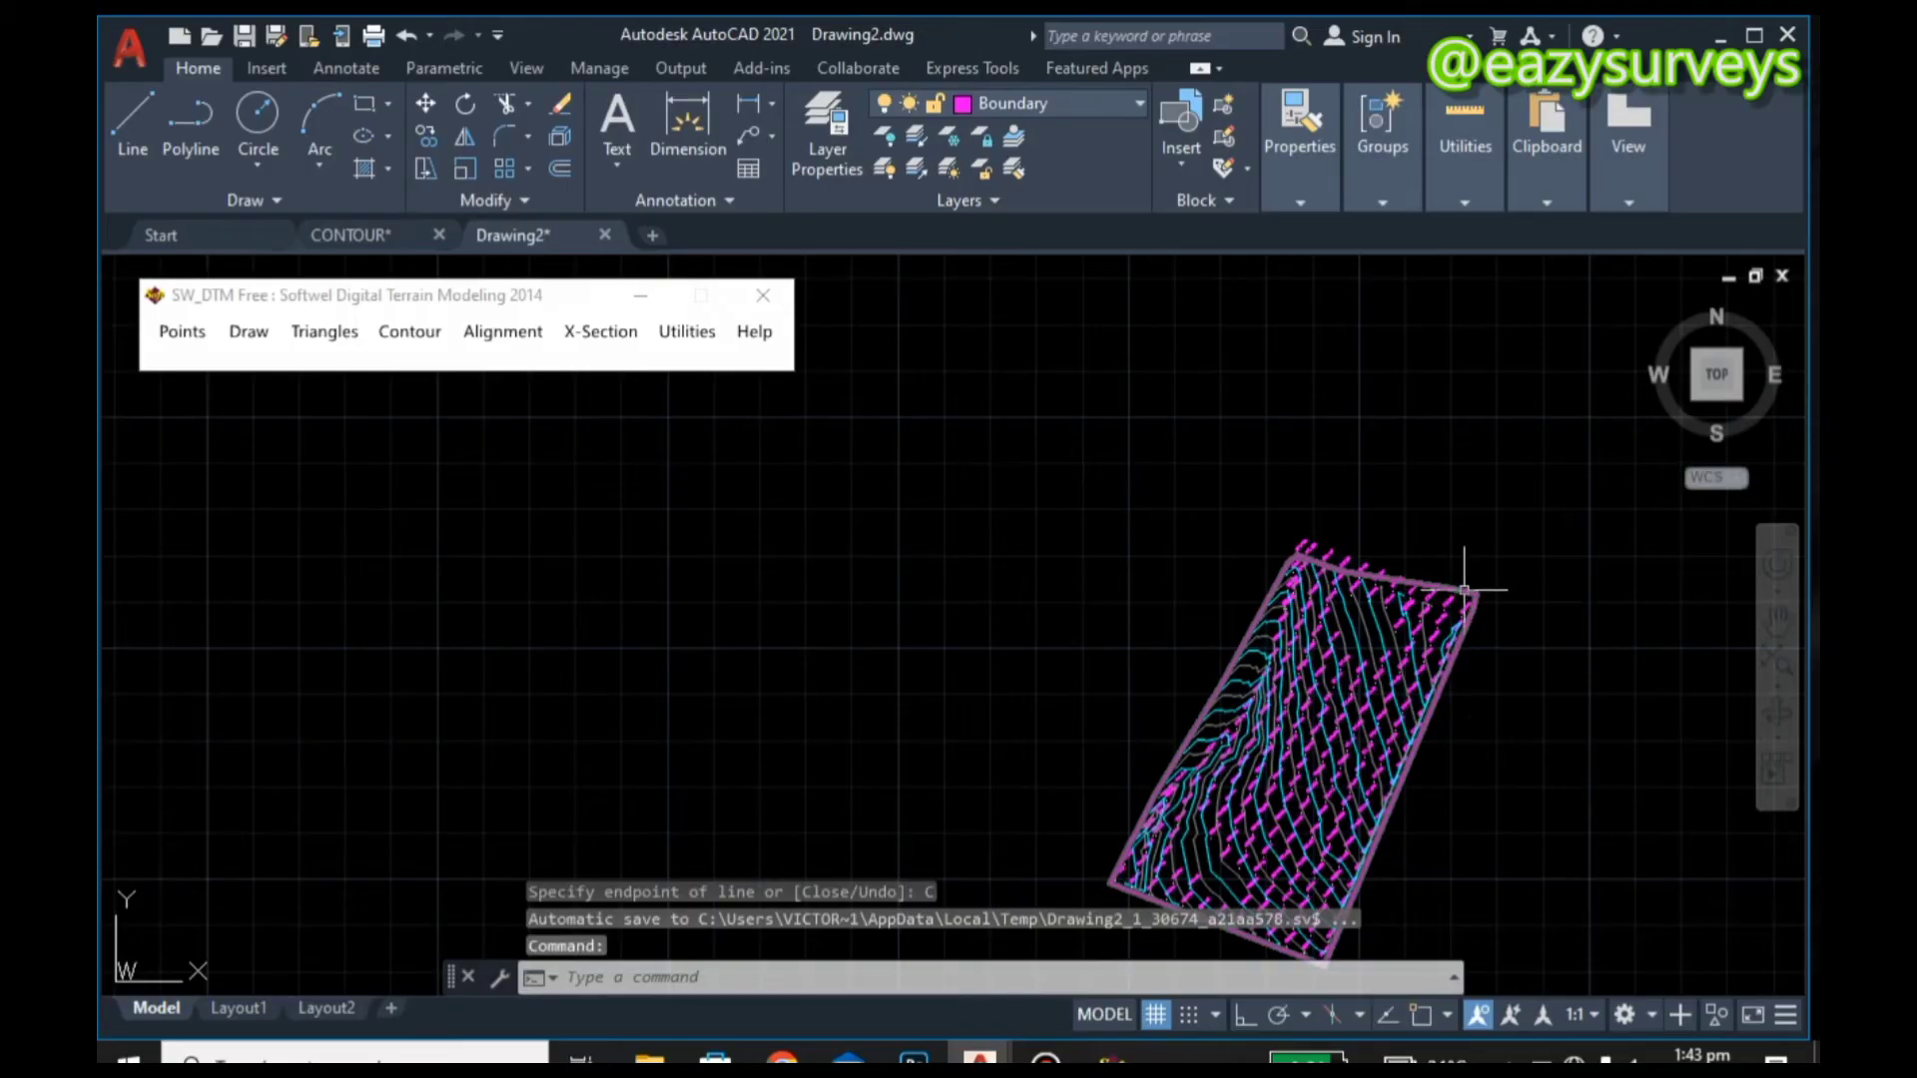
# Step: Erase the hand-traced boundary polyline around the contours
pyautogui.moveTo(1464, 590); pyautogui.dragTo(1431, 580, button='middle')
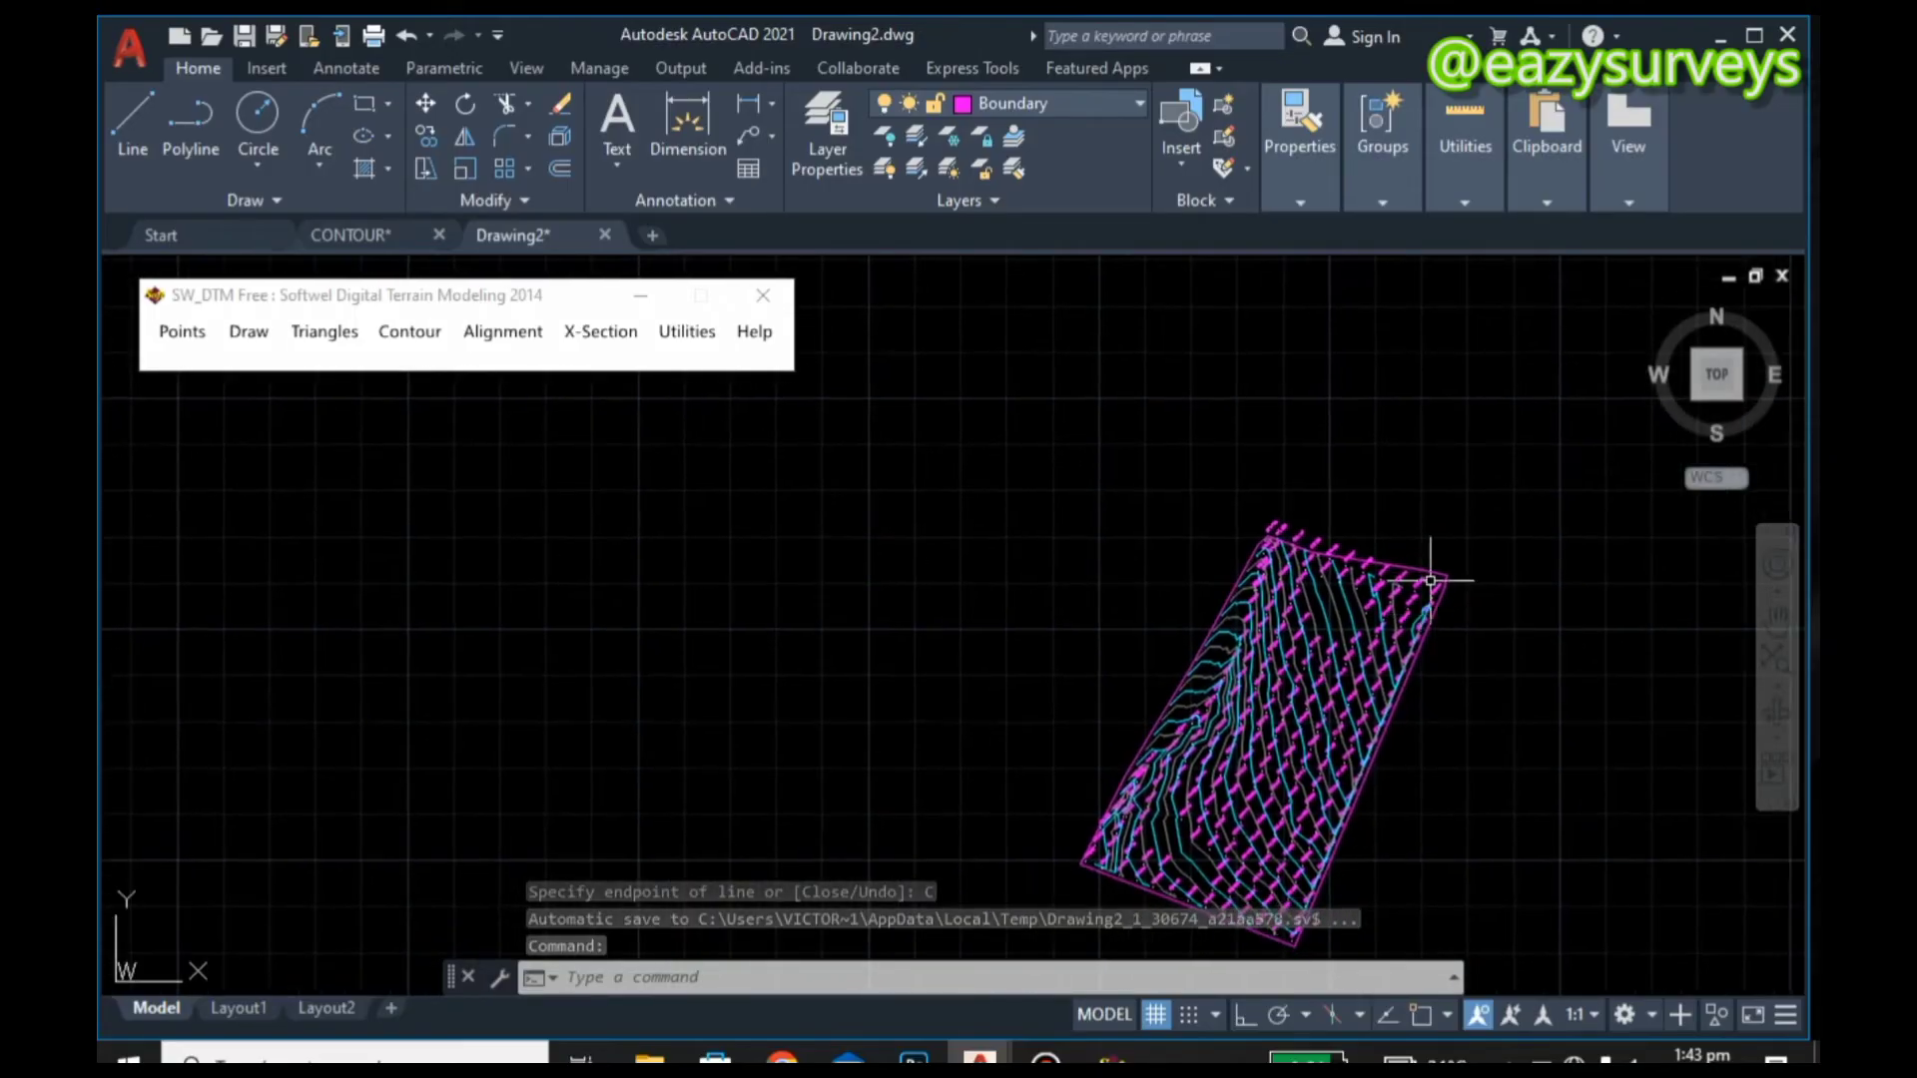
pyautogui.click(1435, 576)
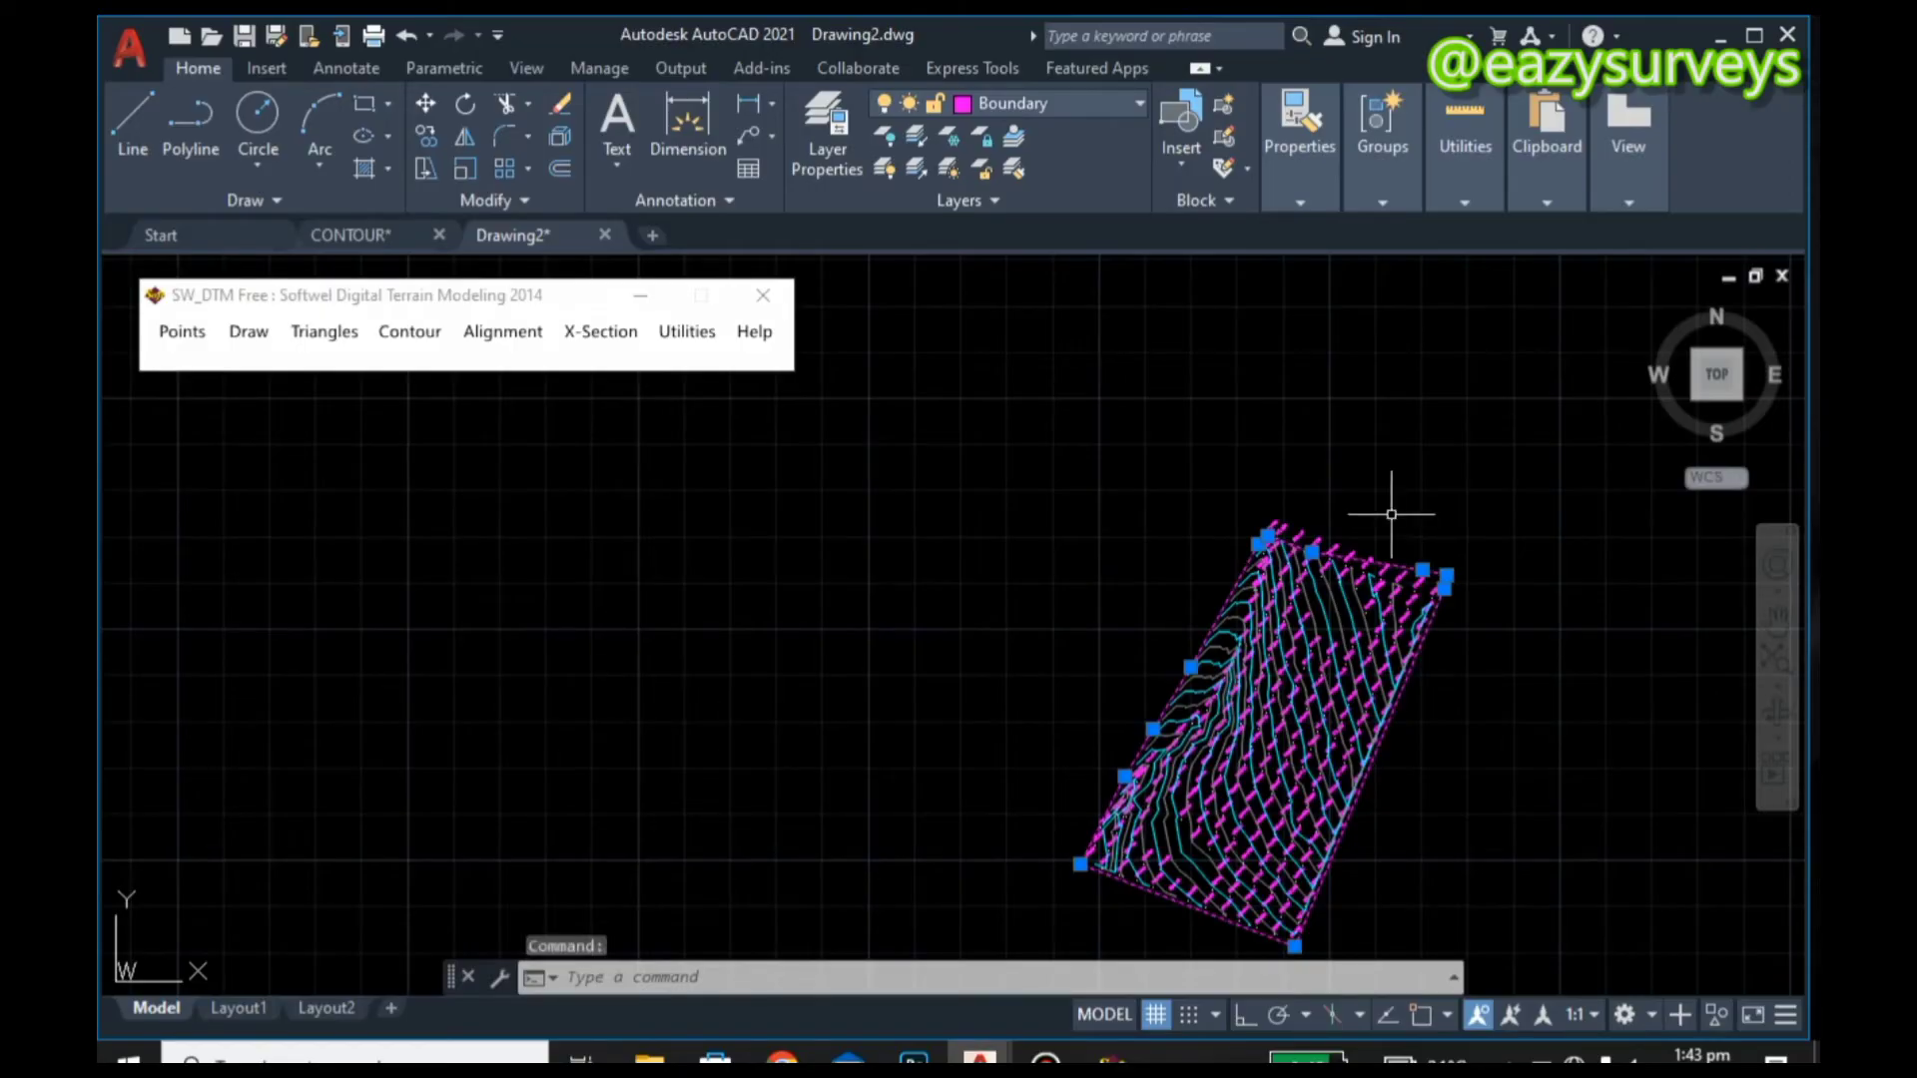
pyautogui.press('Delete')
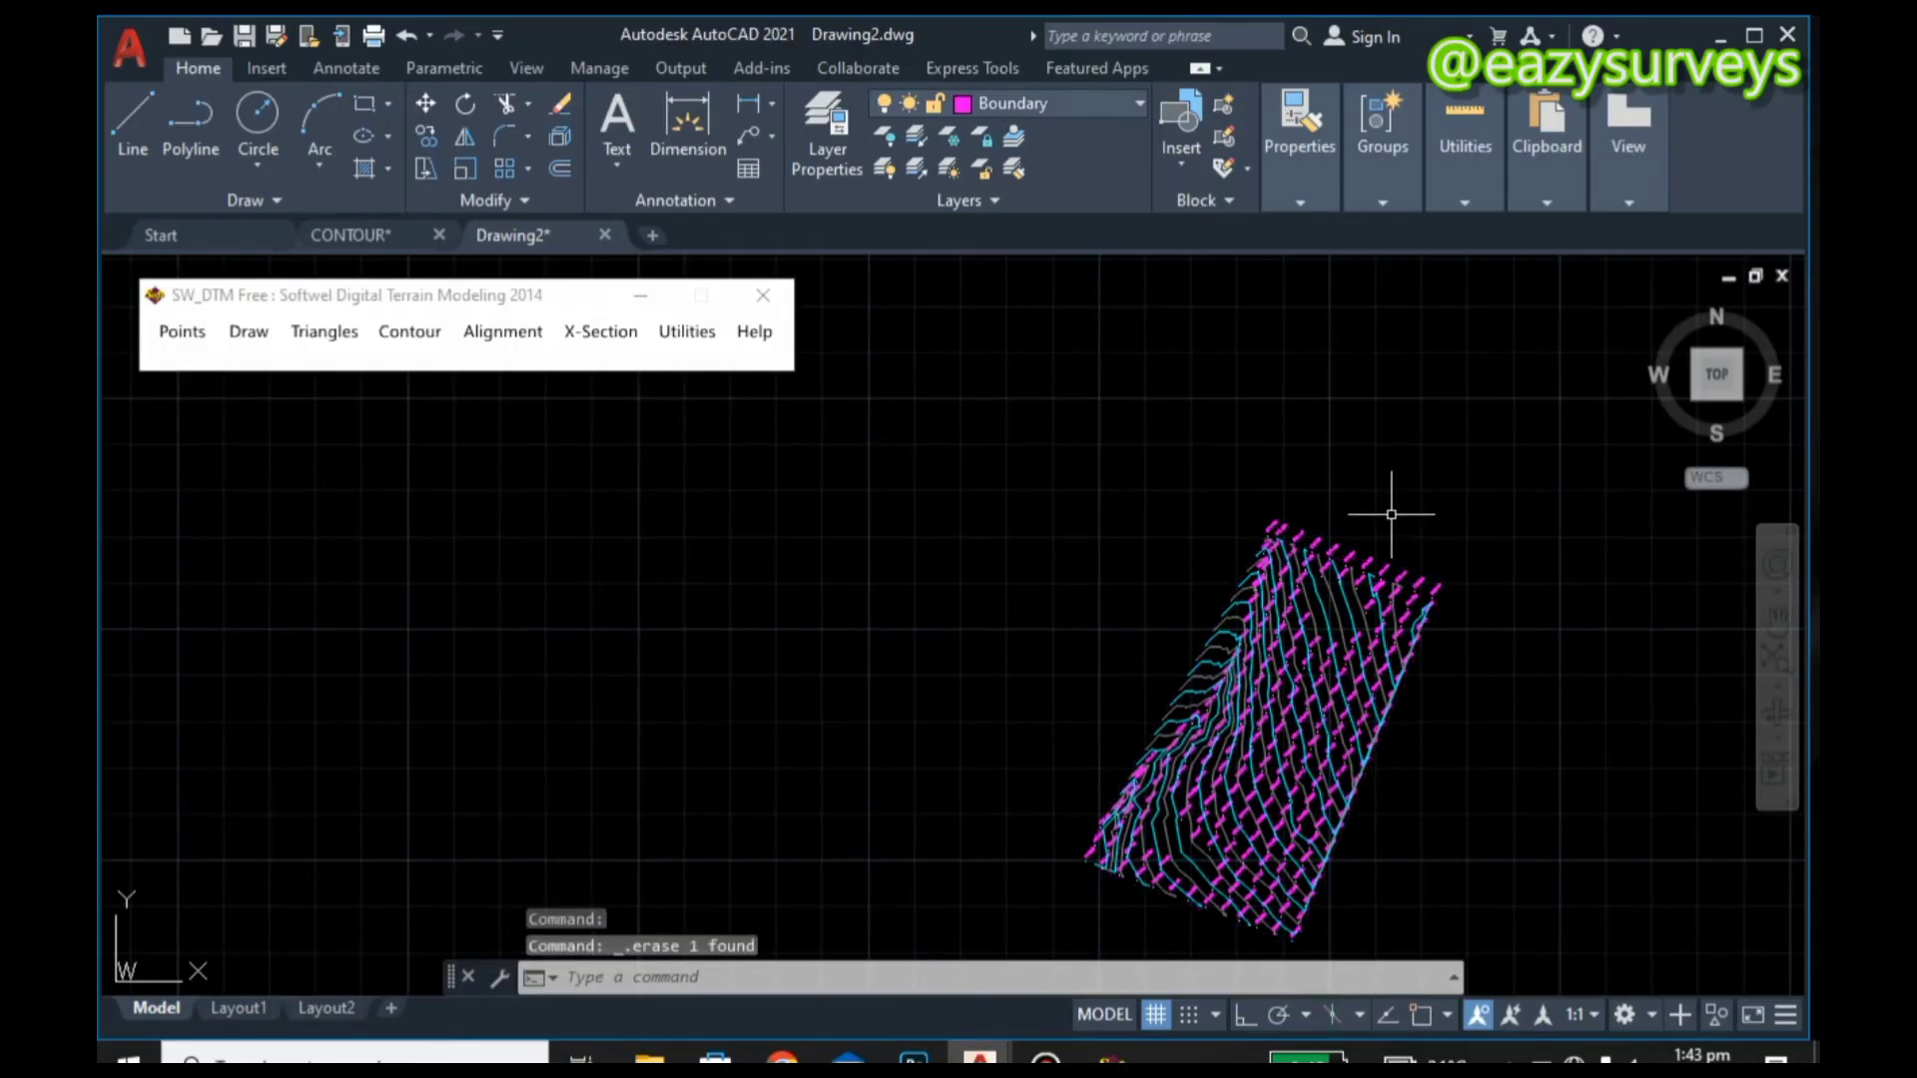
# Step: Switch to the CONTOUR drawing and copy its closed boundary polyline to the clipboard
pyautogui.click(354, 233)
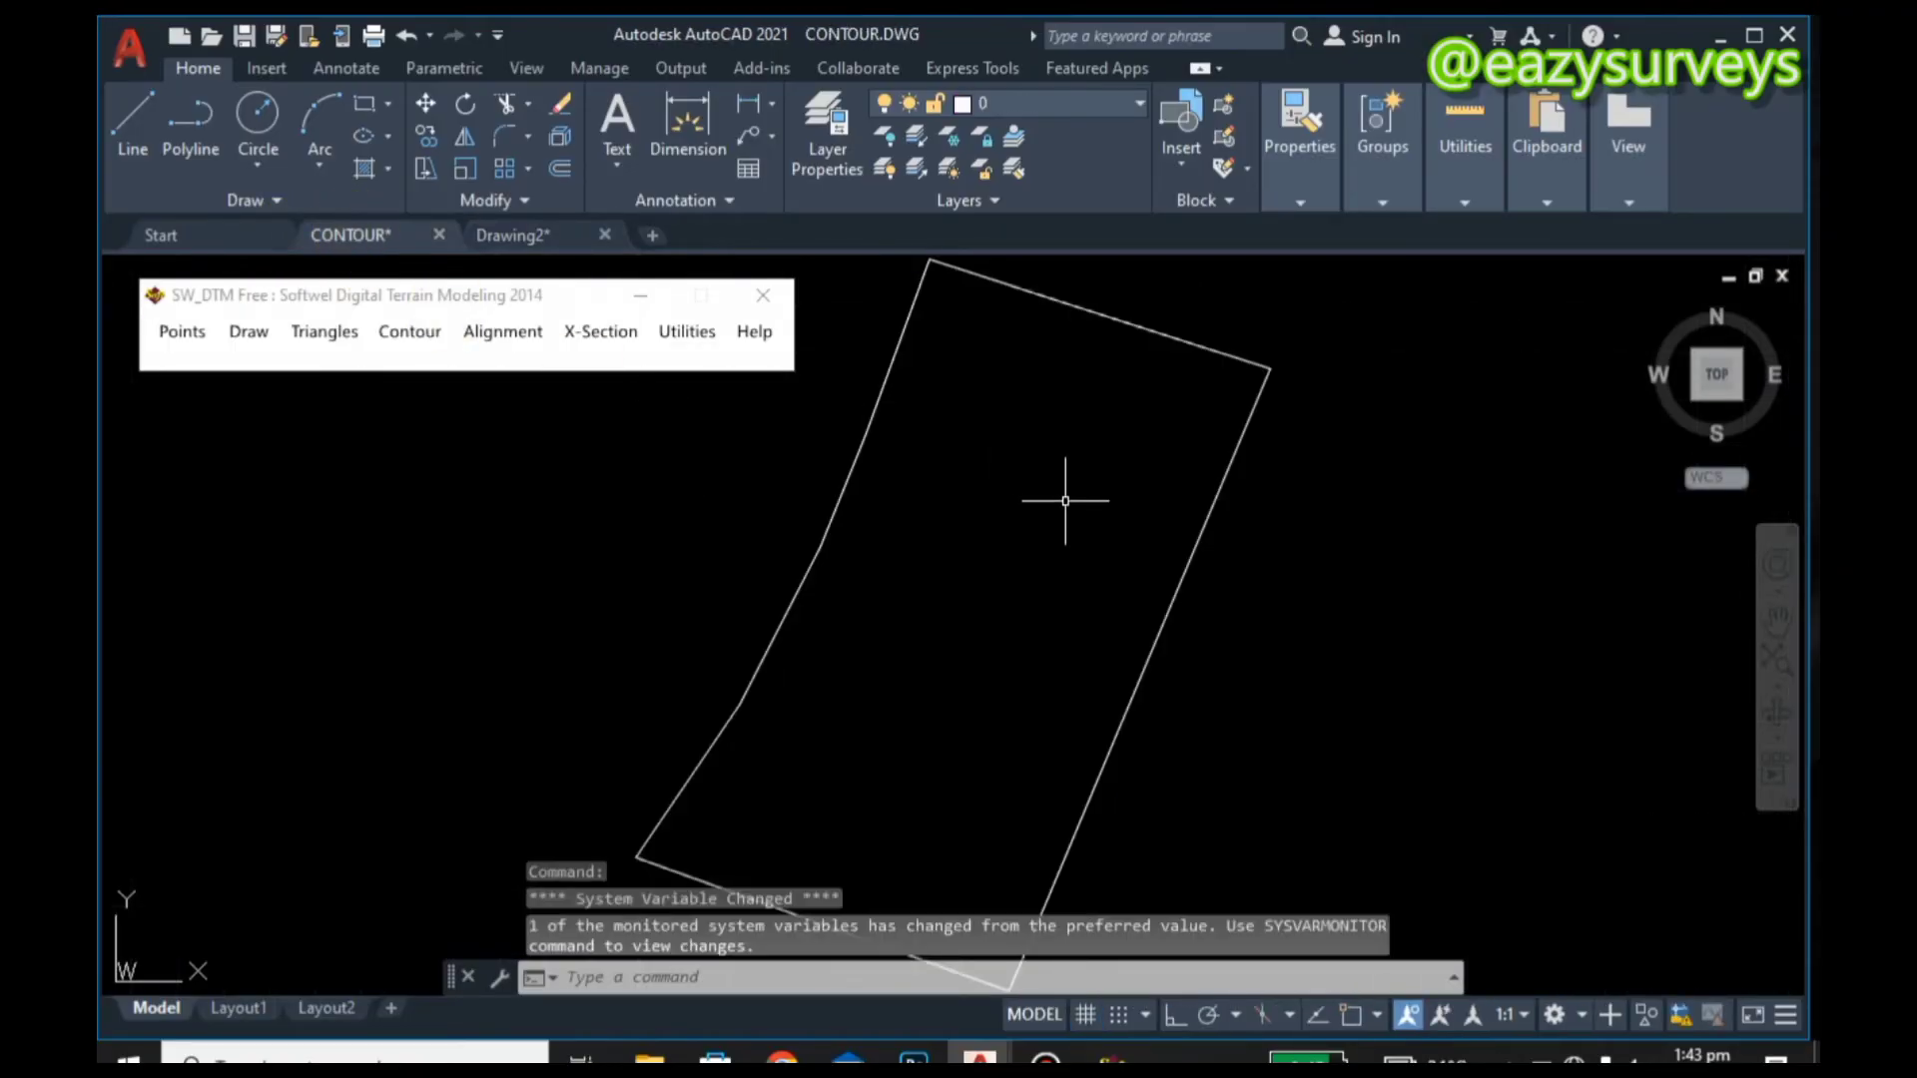
pyautogui.click(1370, 571)
pyautogui.click(1142, 417)
pyautogui.rightClick(1142, 418)
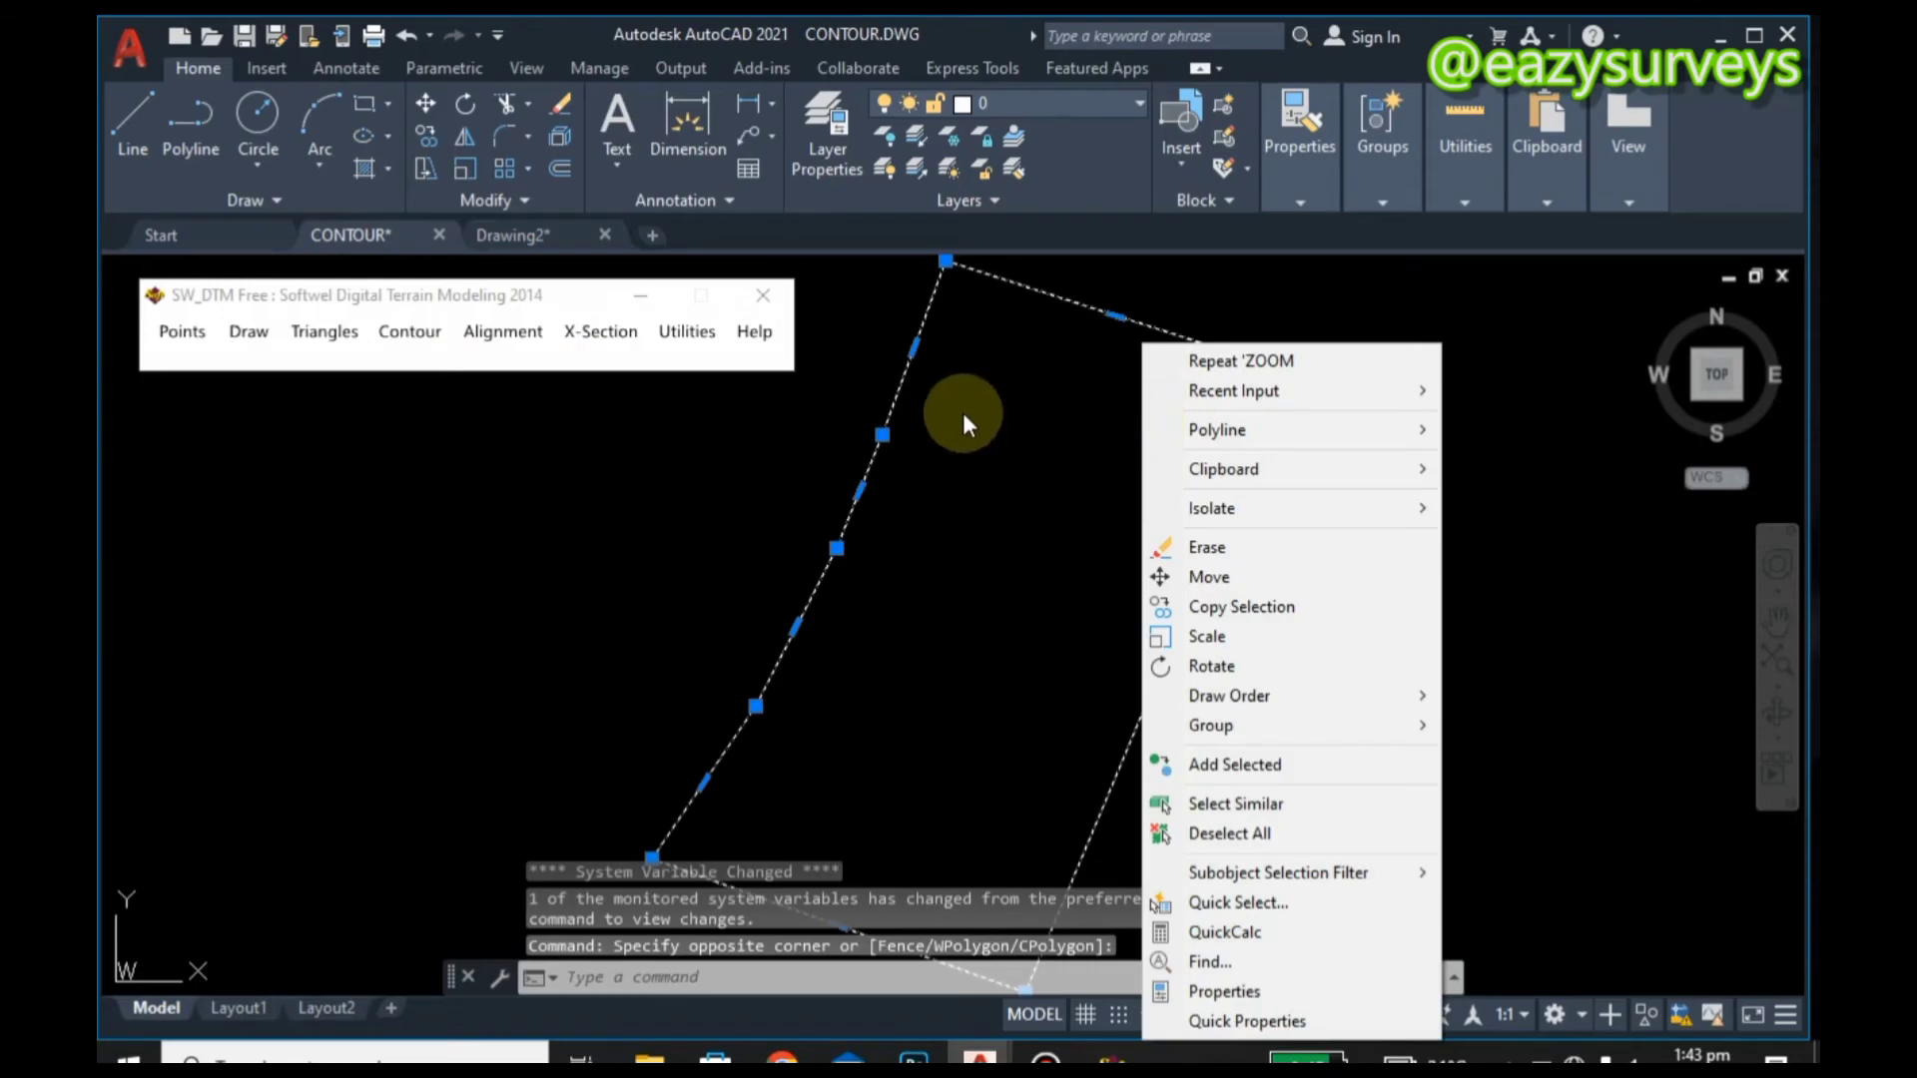
pyautogui.moveTo(1260, 467)
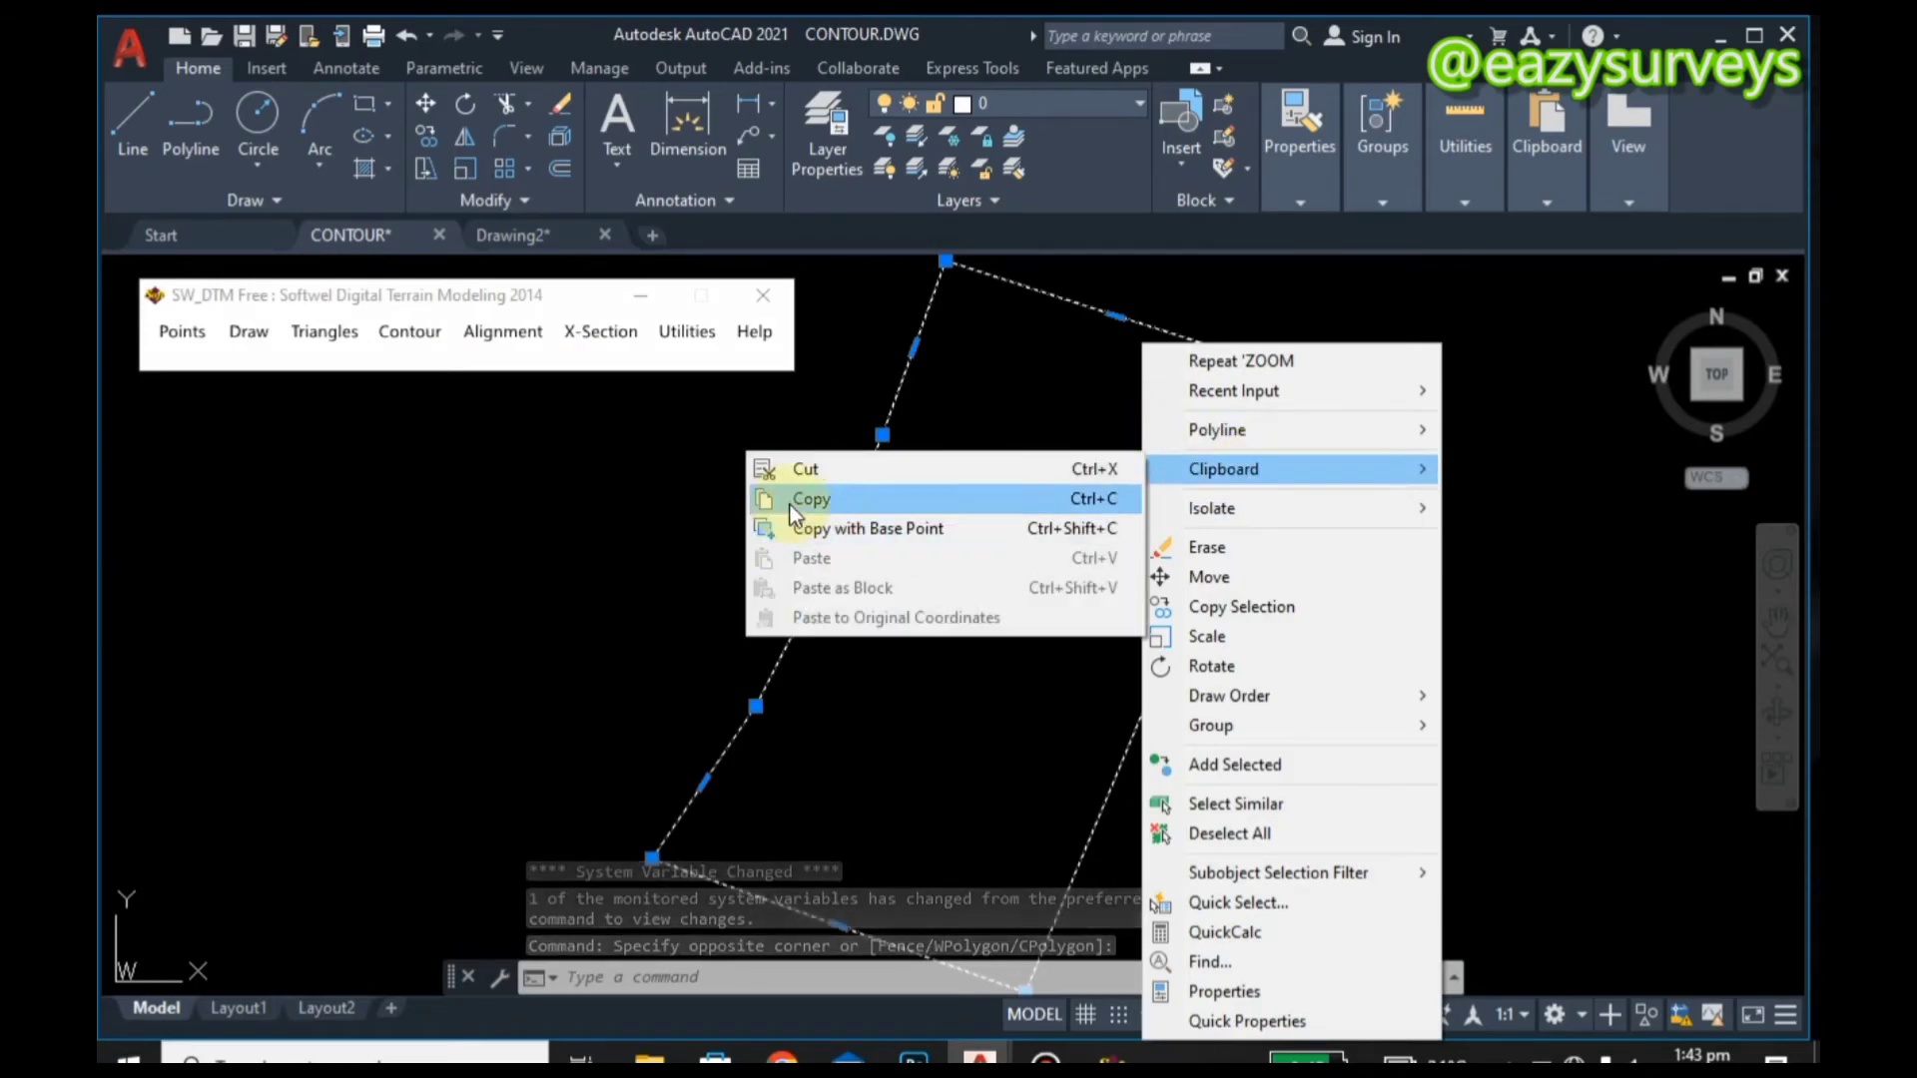
pyautogui.click(796, 501)
# Step: Return to Drawing2 and paste the copied boundary polyline to its original coordinates
pyautogui.click(512, 235)
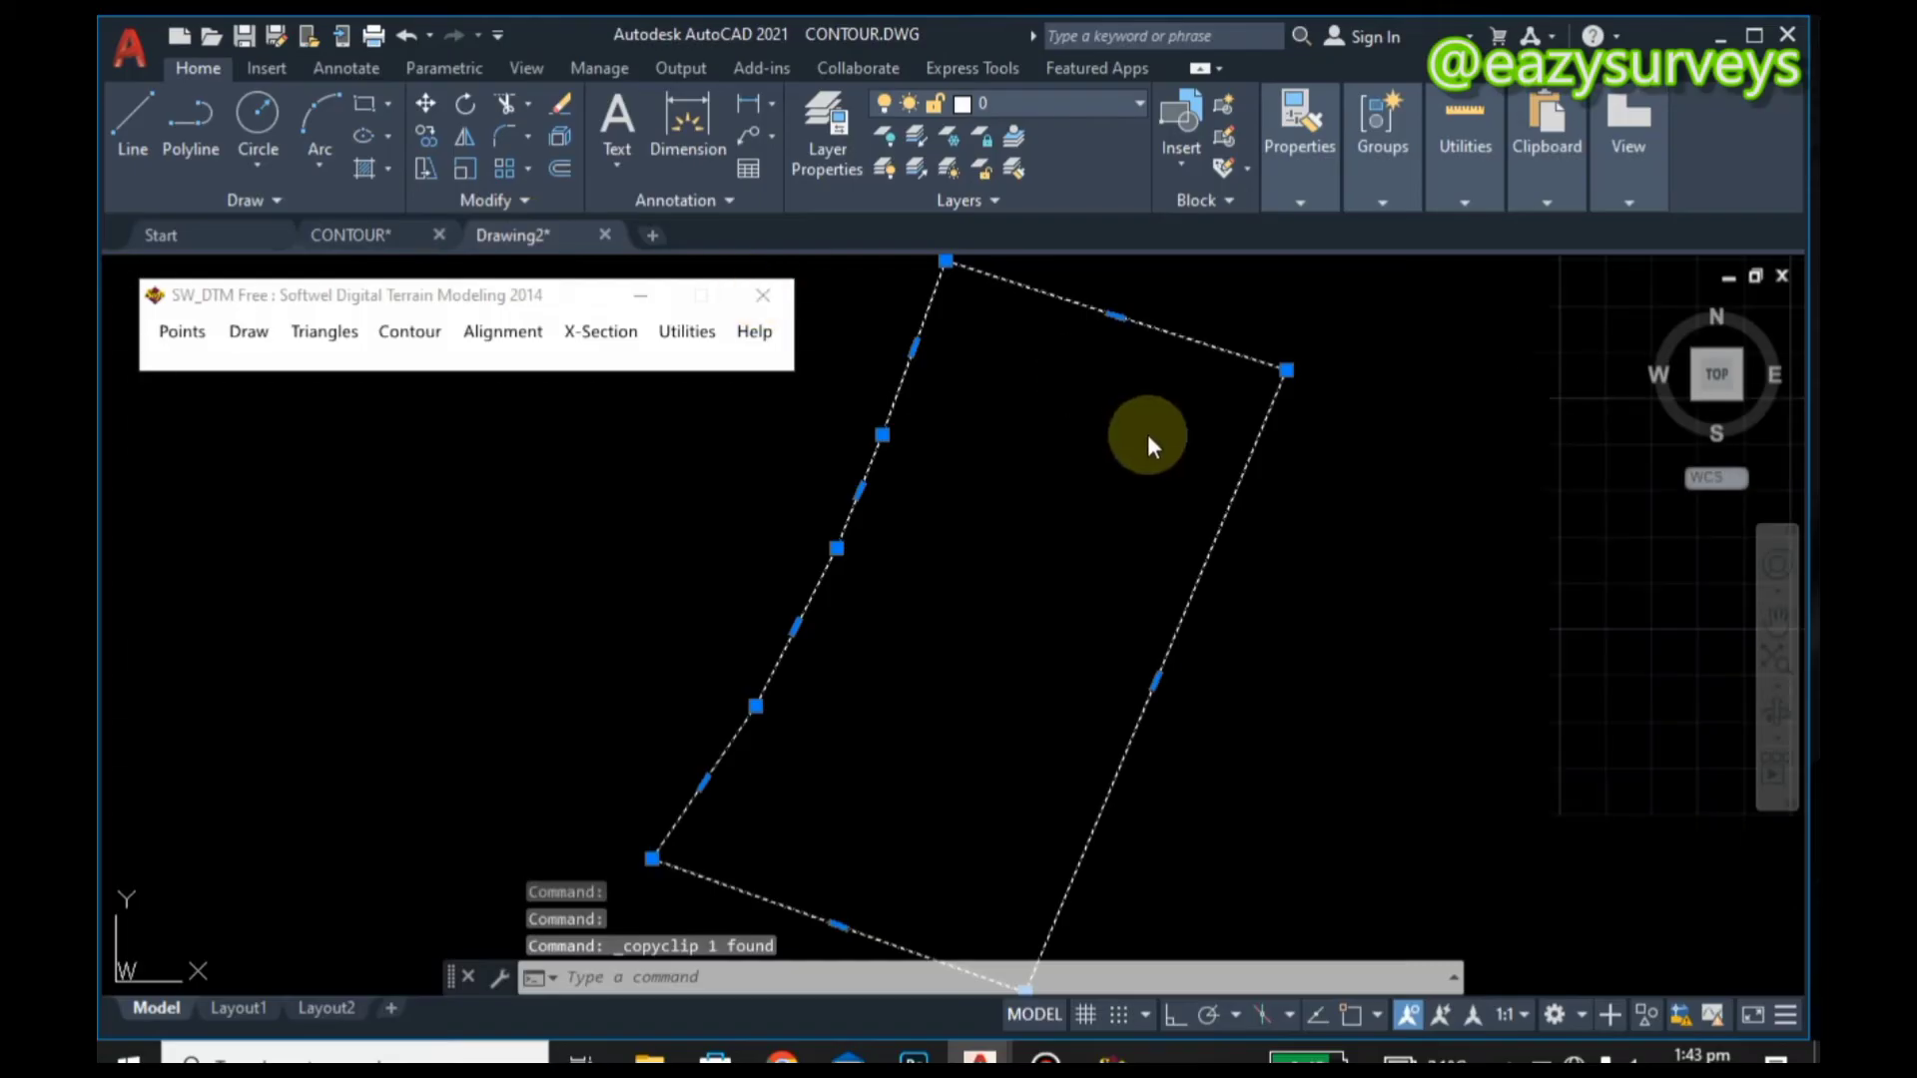
pyautogui.moveTo(1278, 584); pyautogui.dragTo(966, 470, button='middle')
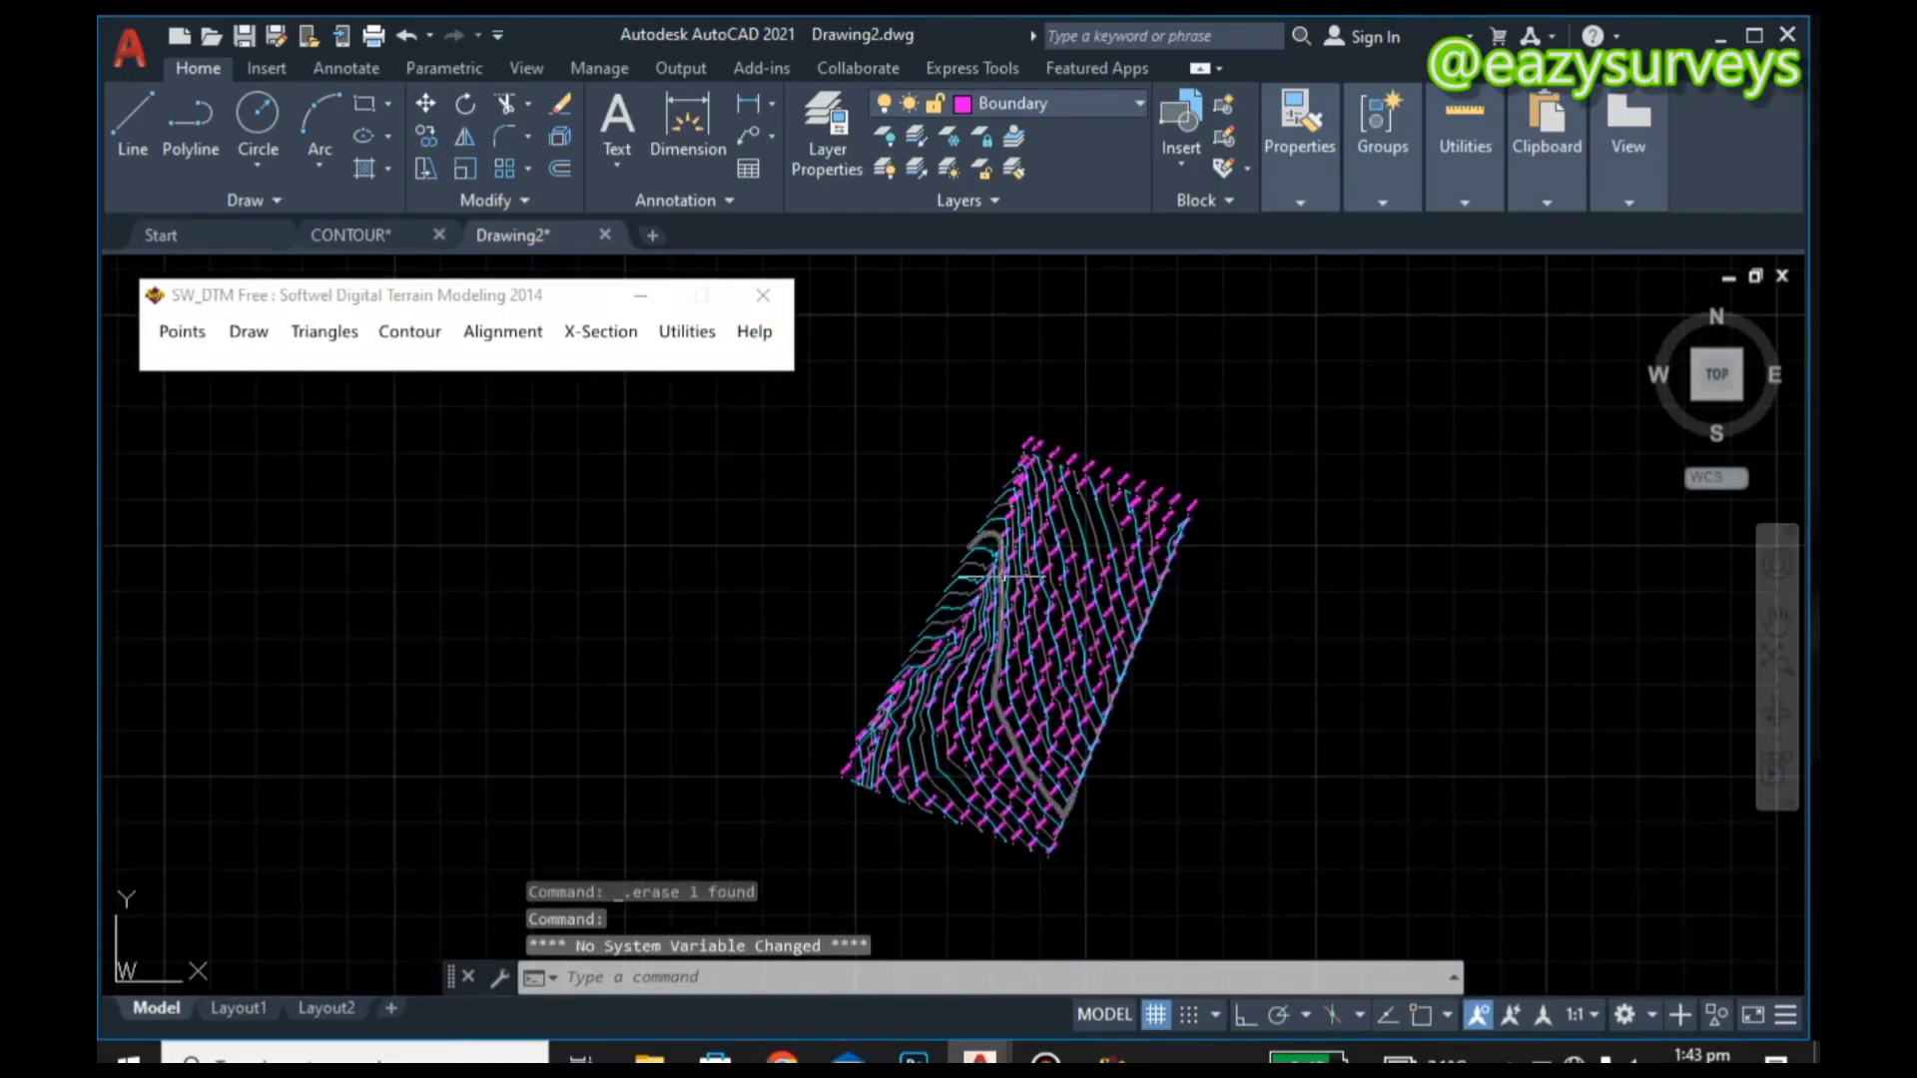
pyautogui.rightClick(978, 430)
pyautogui.moveTo(1110, 505)
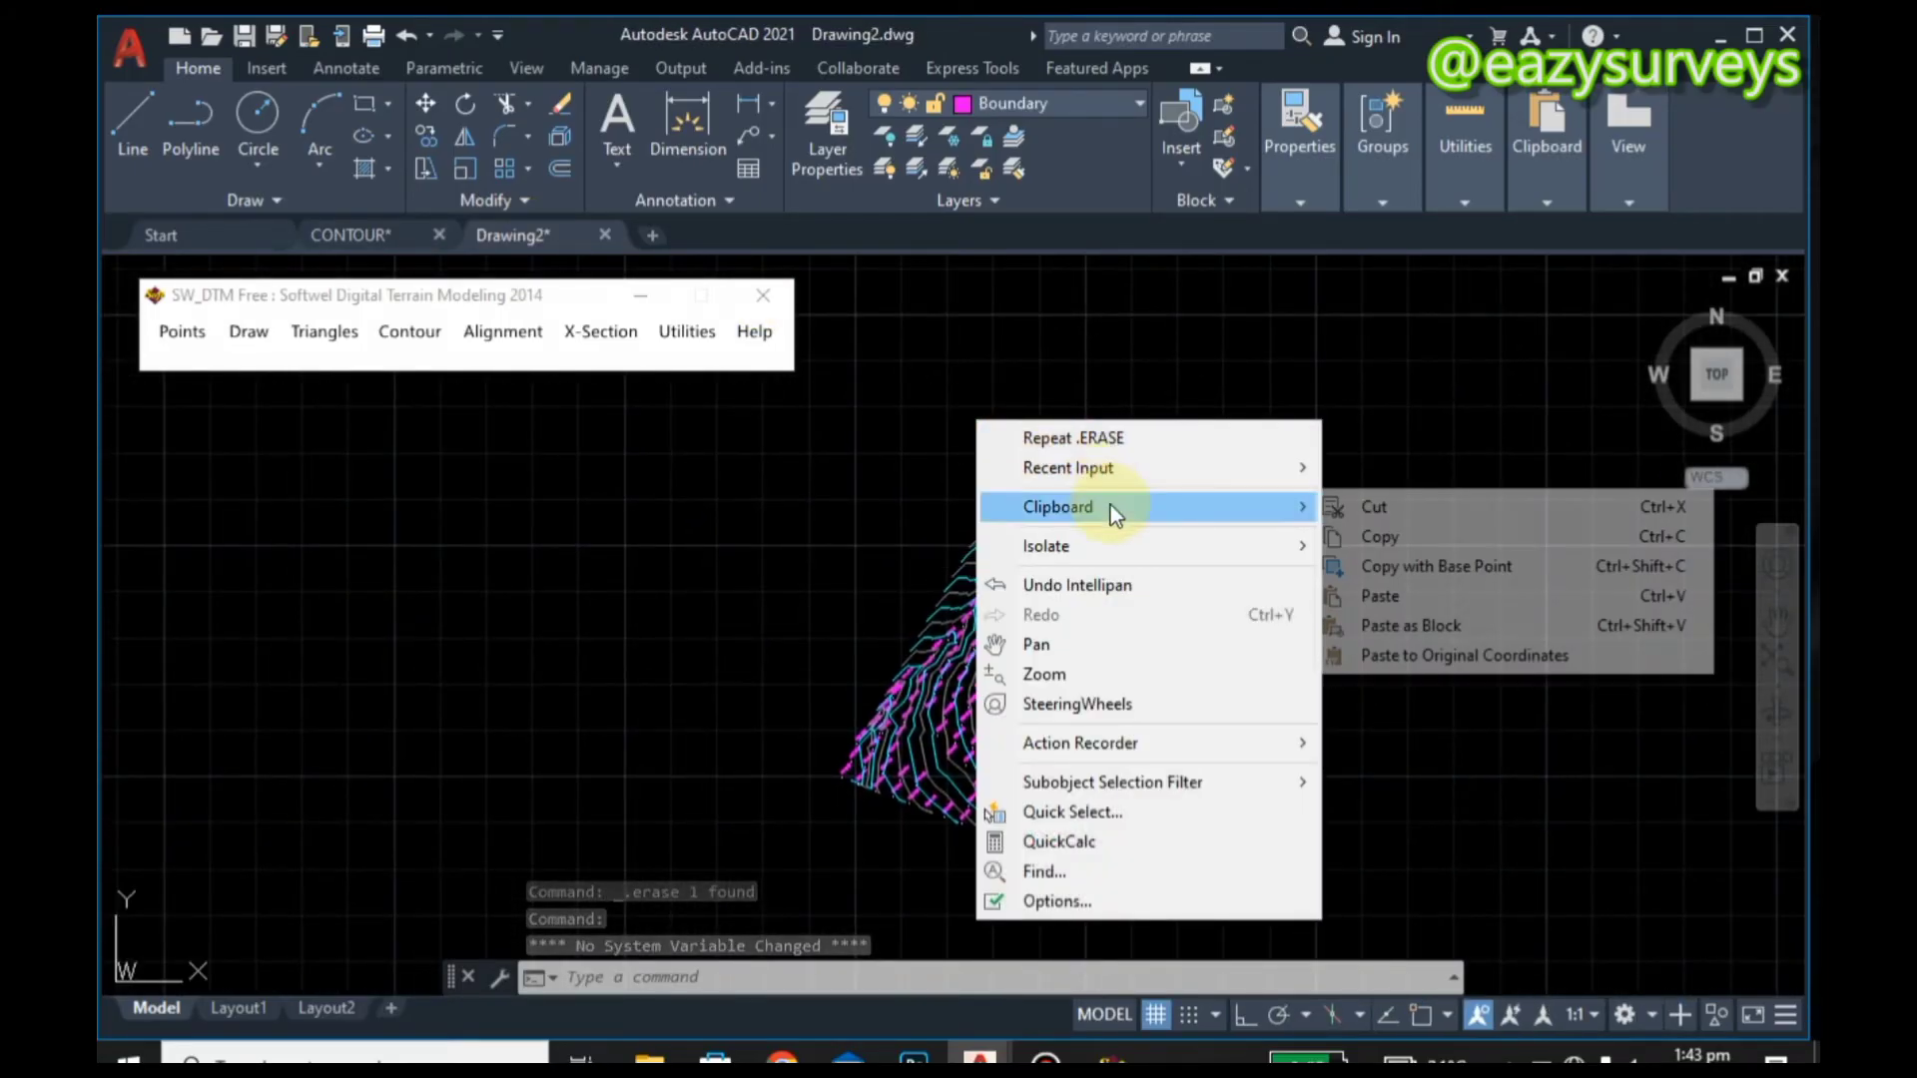
pyautogui.click(1472, 655)
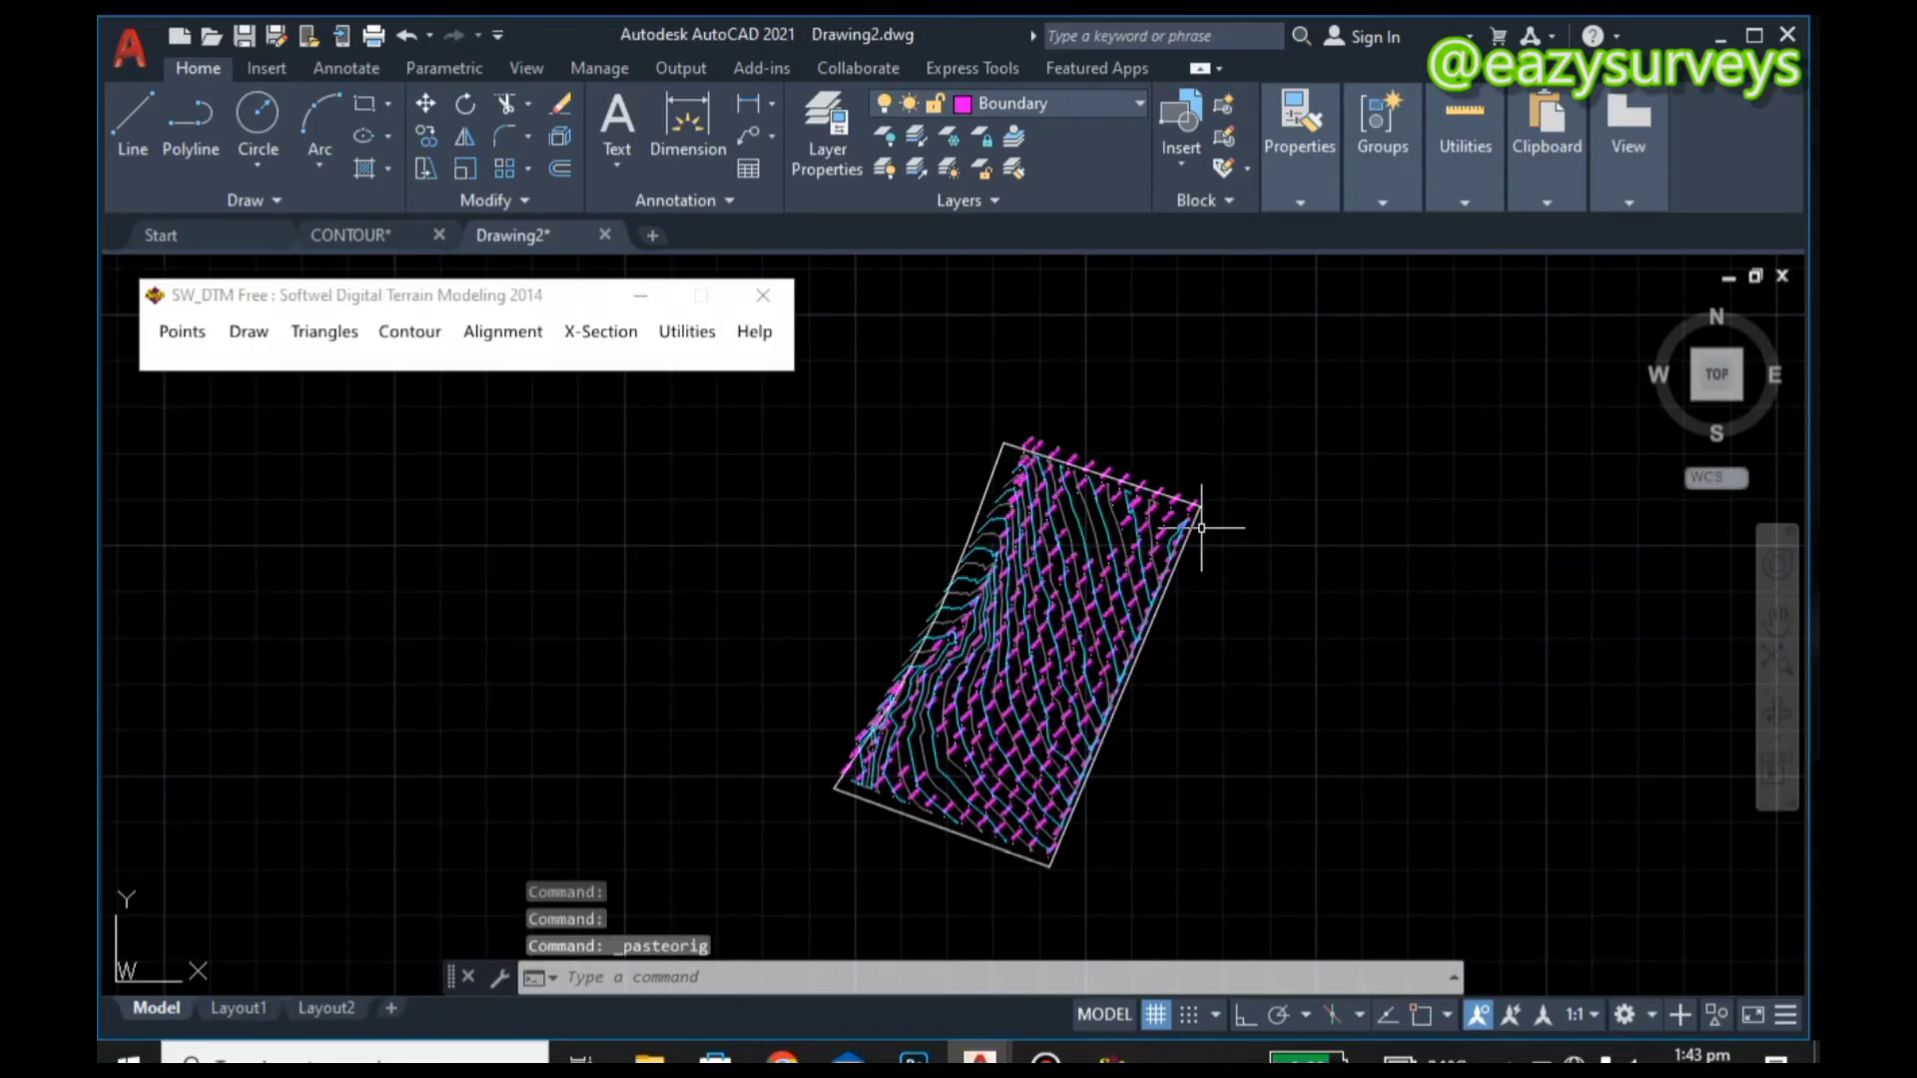
# Step: Inspect how the contours cross the western side of the pasted boundary
pyautogui.scroll(2, 1138, 519)
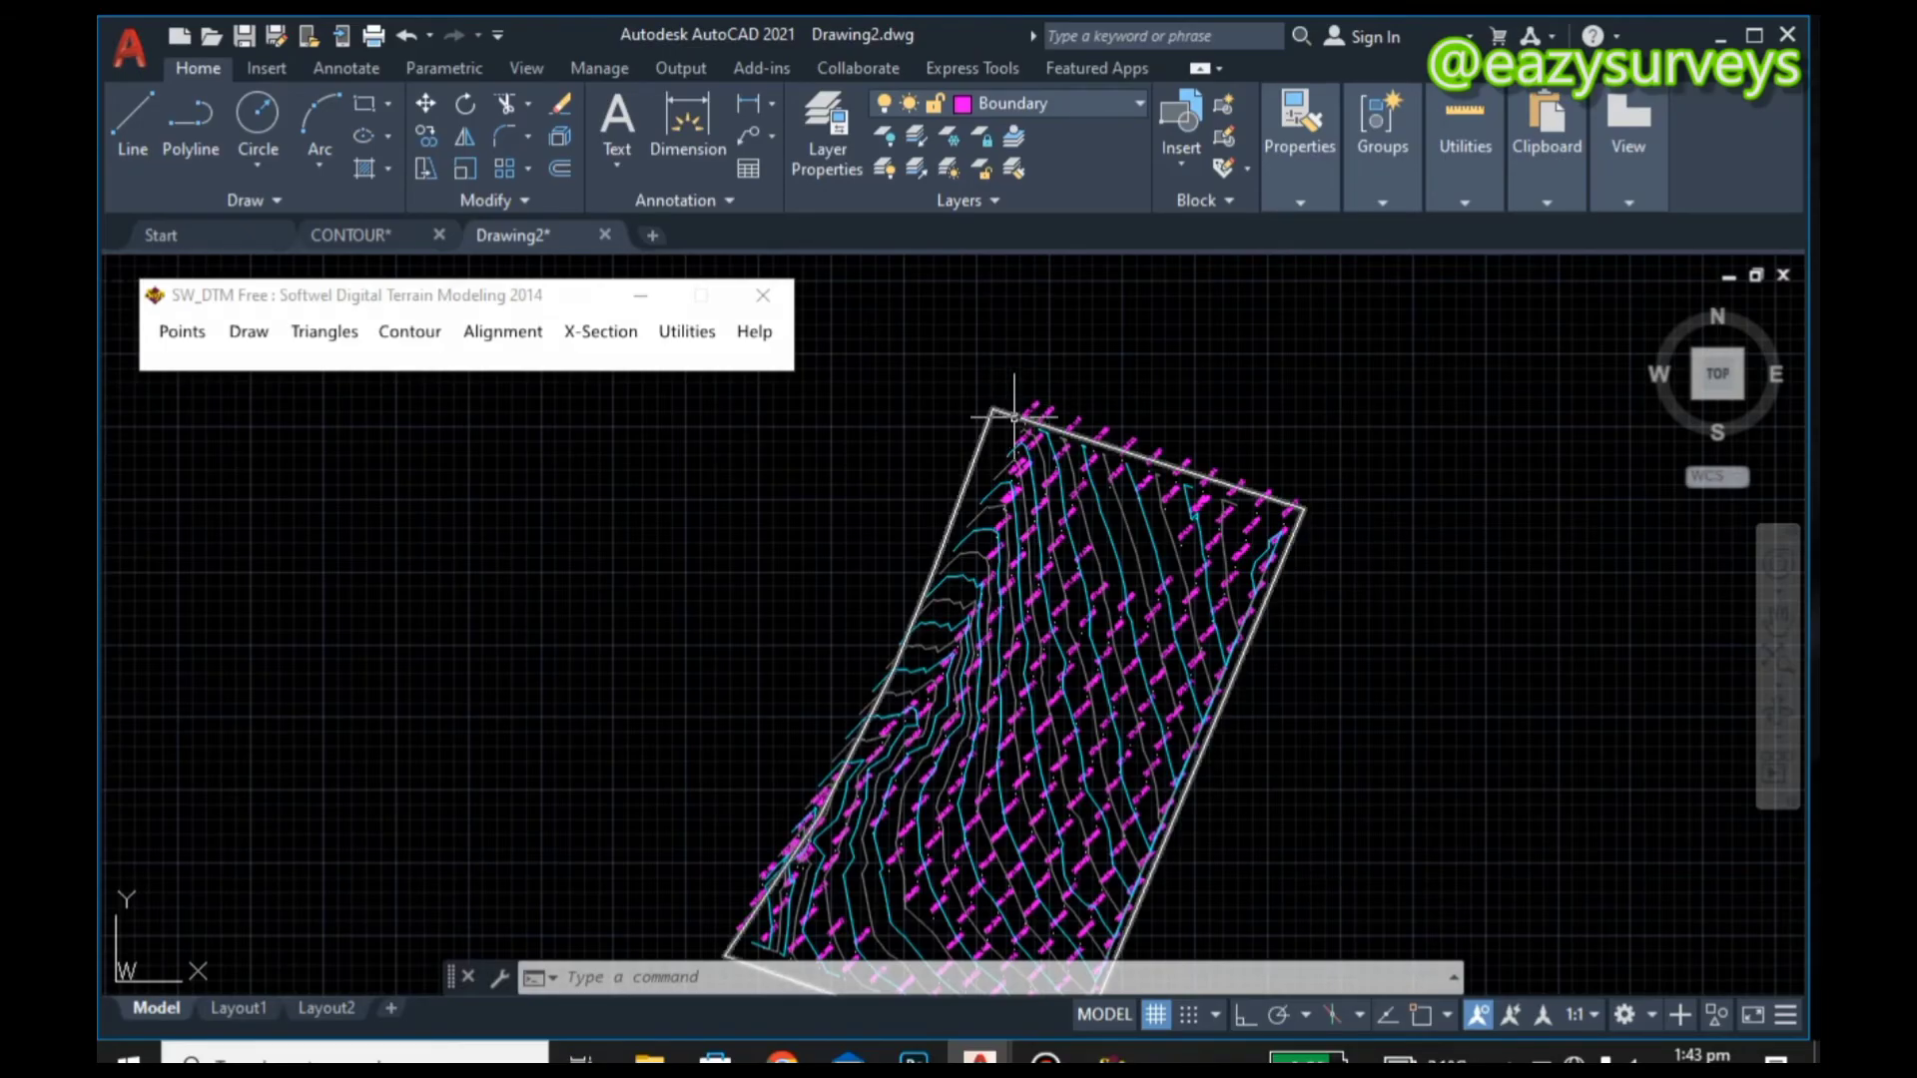
pyautogui.moveTo(1042, 461); pyautogui.dragTo(1087, 432, button='middle')
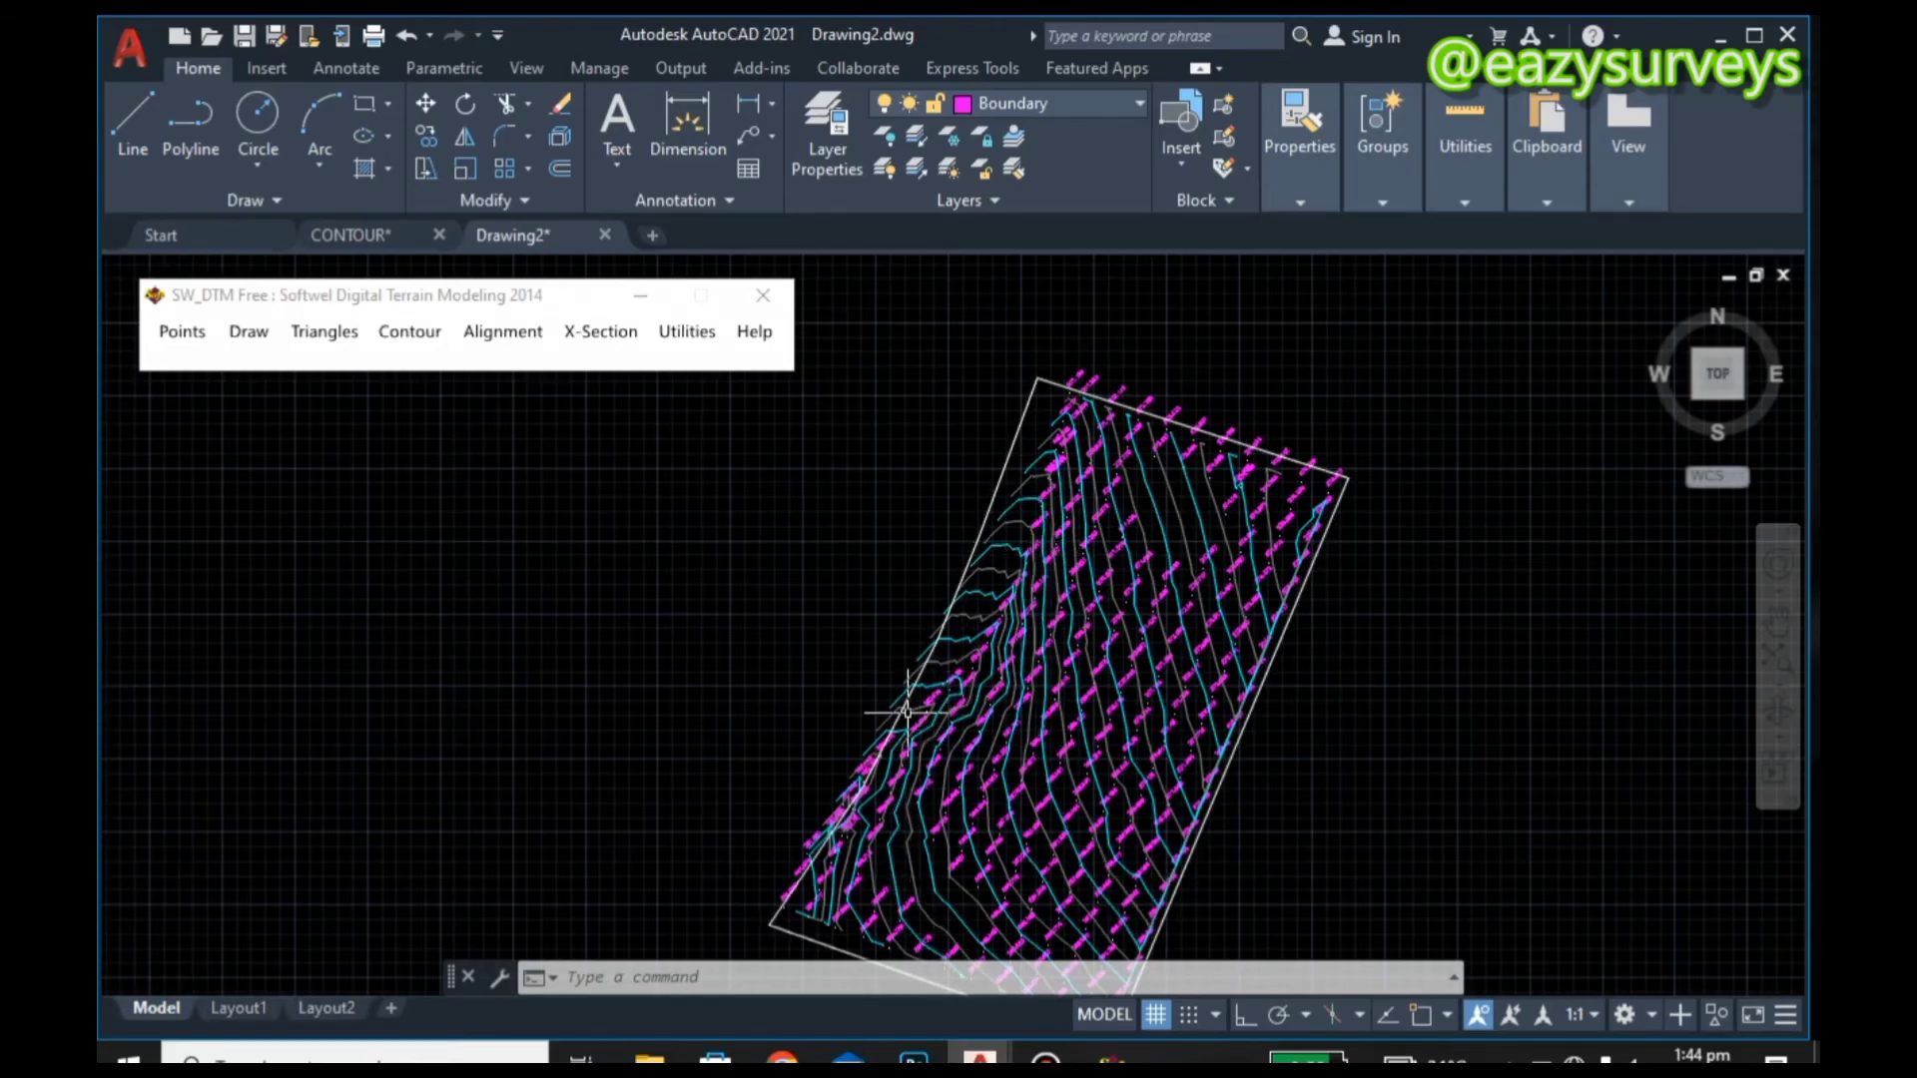
pyautogui.scroll(2, 927, 634)
pyautogui.moveTo(933, 582)
pyautogui.mouseDown(button='middle')
pyautogui.moveTo(1018, 513)
pyautogui.moveTo(1054, 439)
pyautogui.mouseUp(button='middle')
pyautogui.scroll(2, 1053, 439)
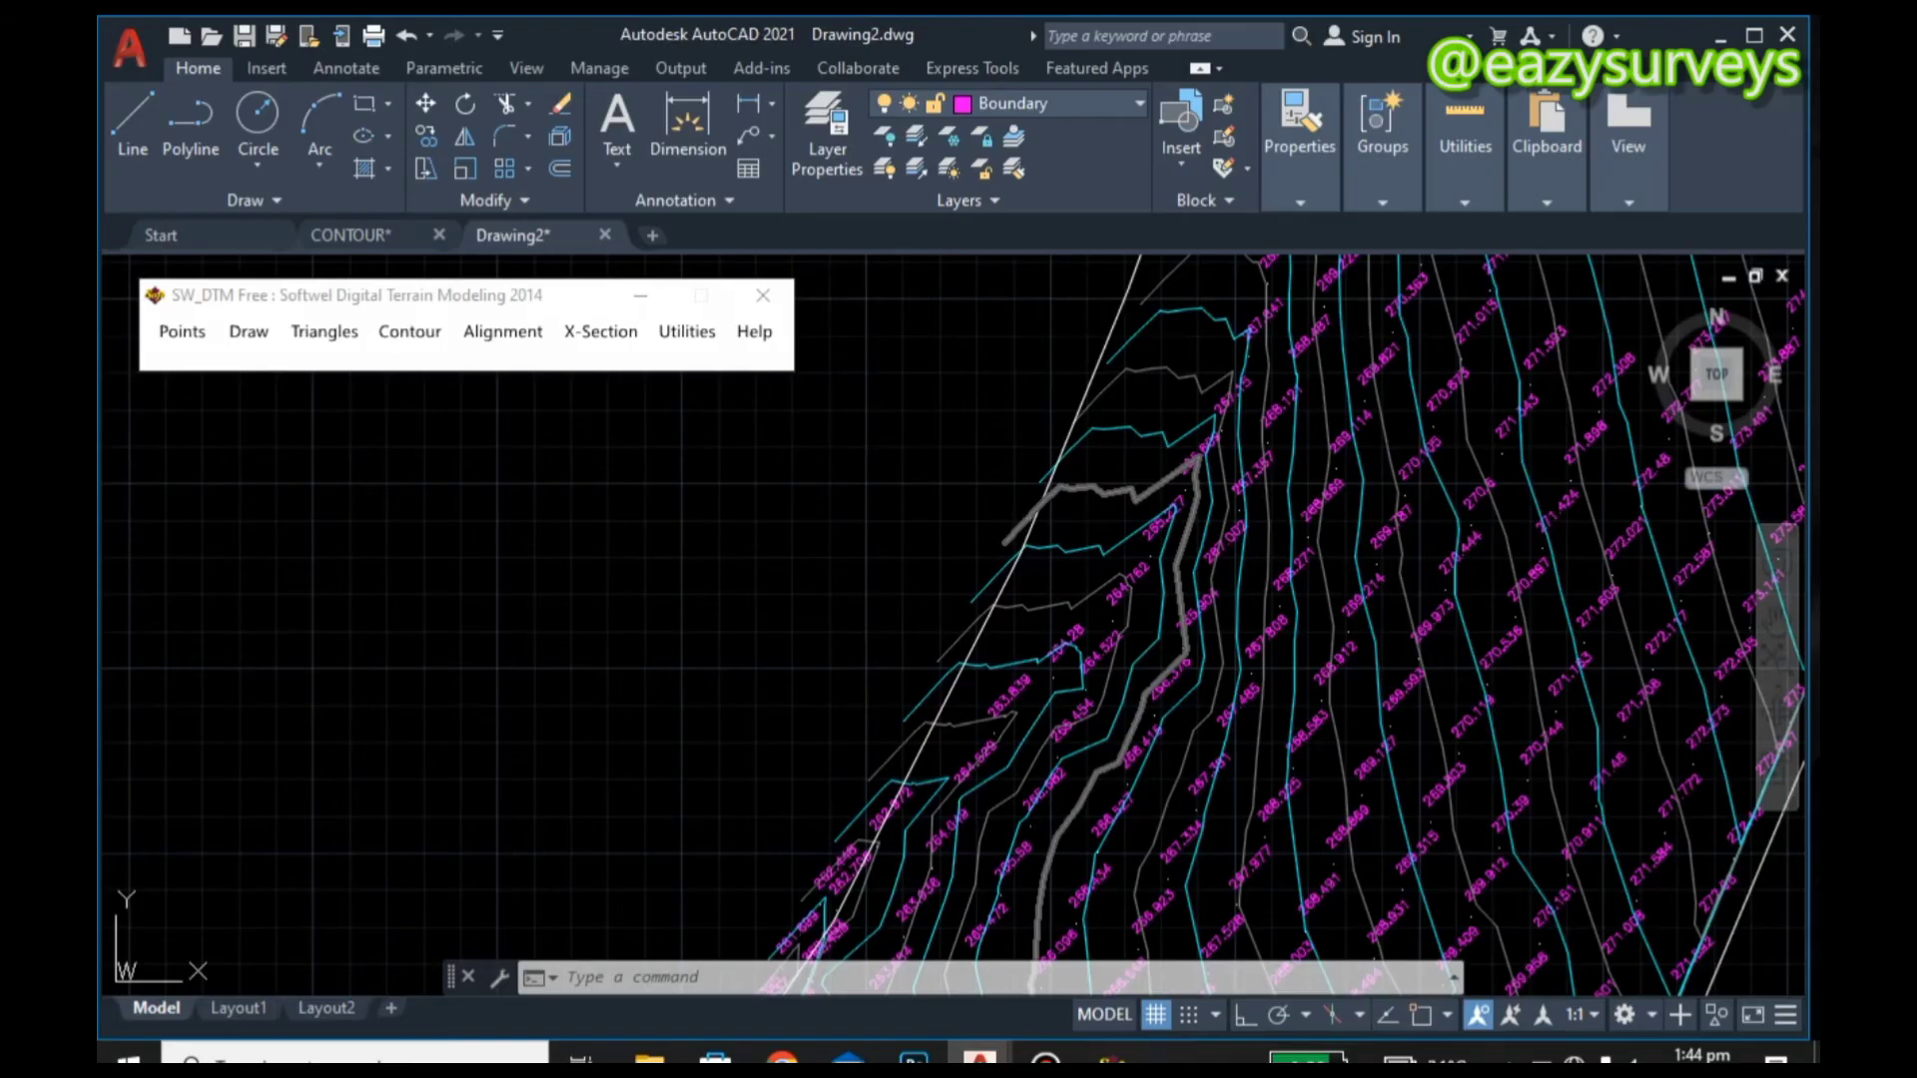
# Step: Trim the contour ends that overhang the upper western side of the boundary, using a fence selection
pyautogui.moveTo(1028, 543); pyautogui.dragTo(1119, 440, button='middle')
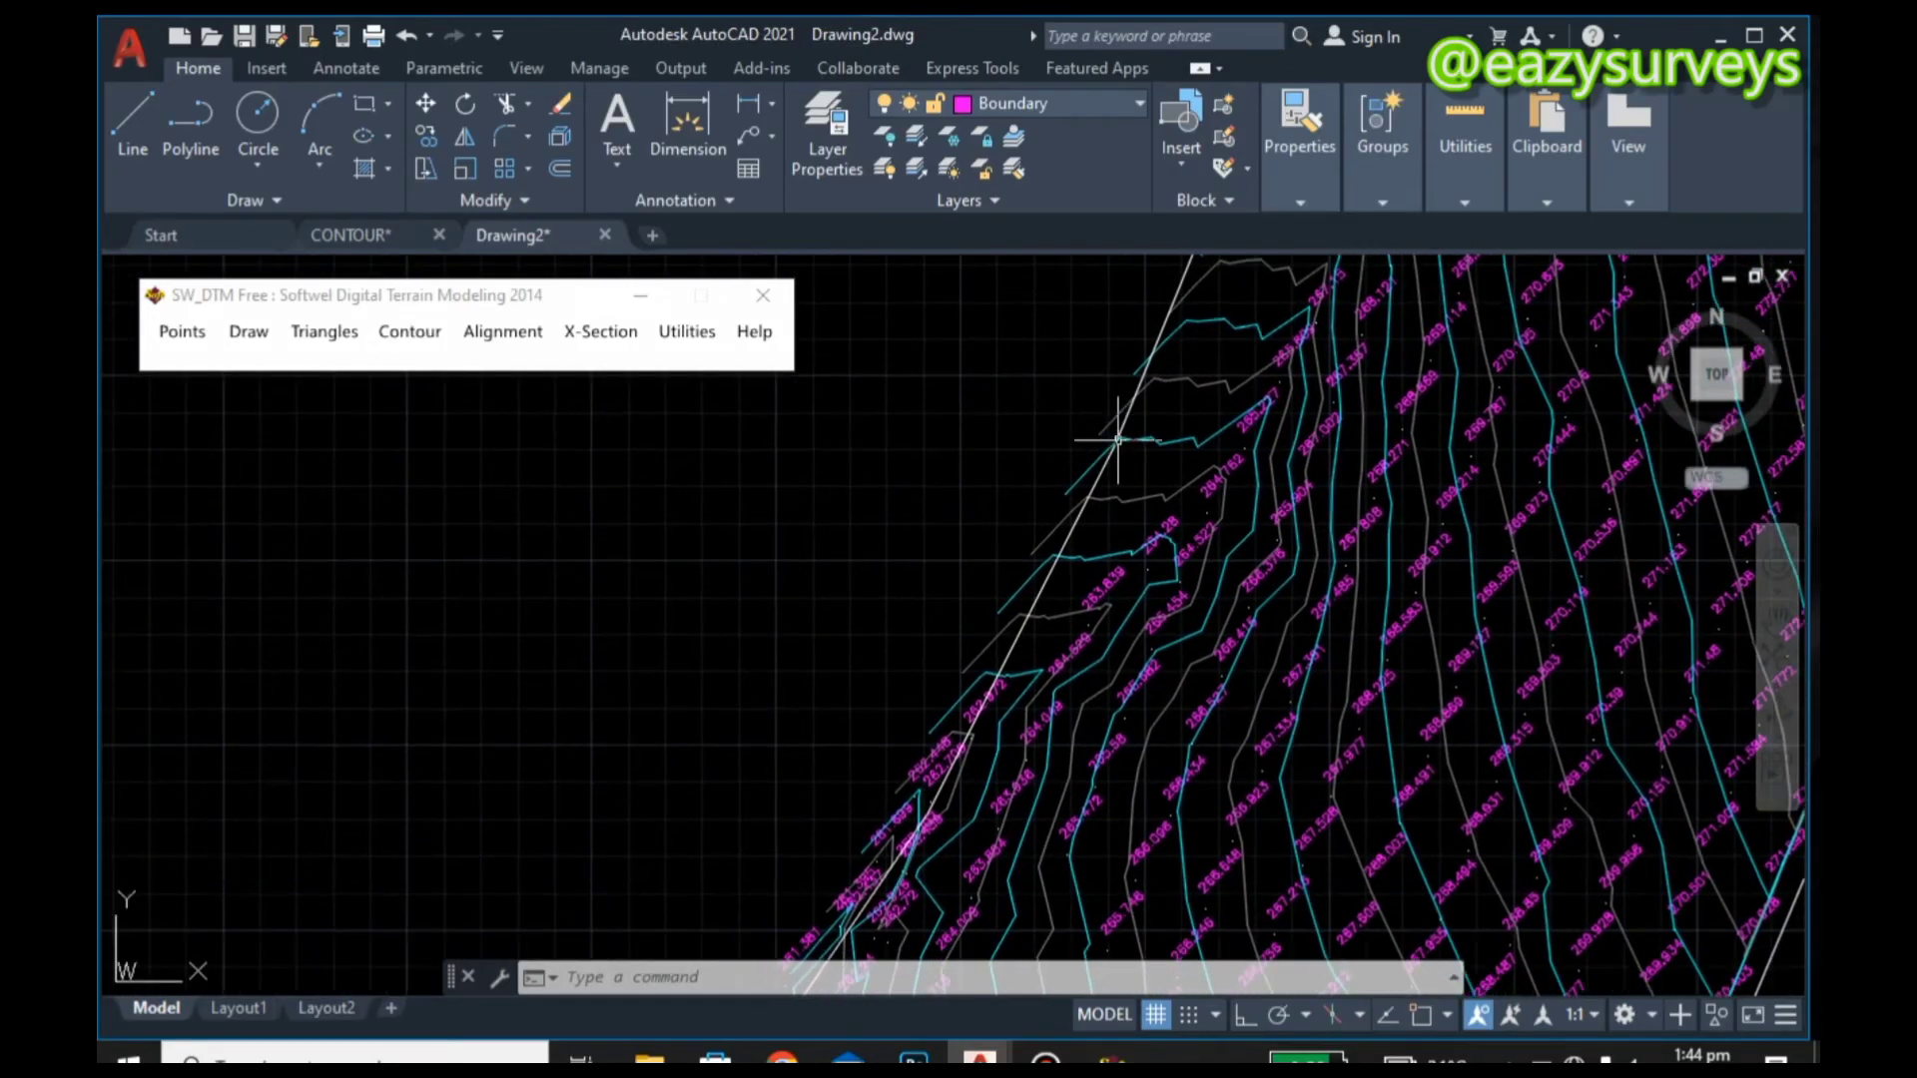
pyautogui.click(507, 99)
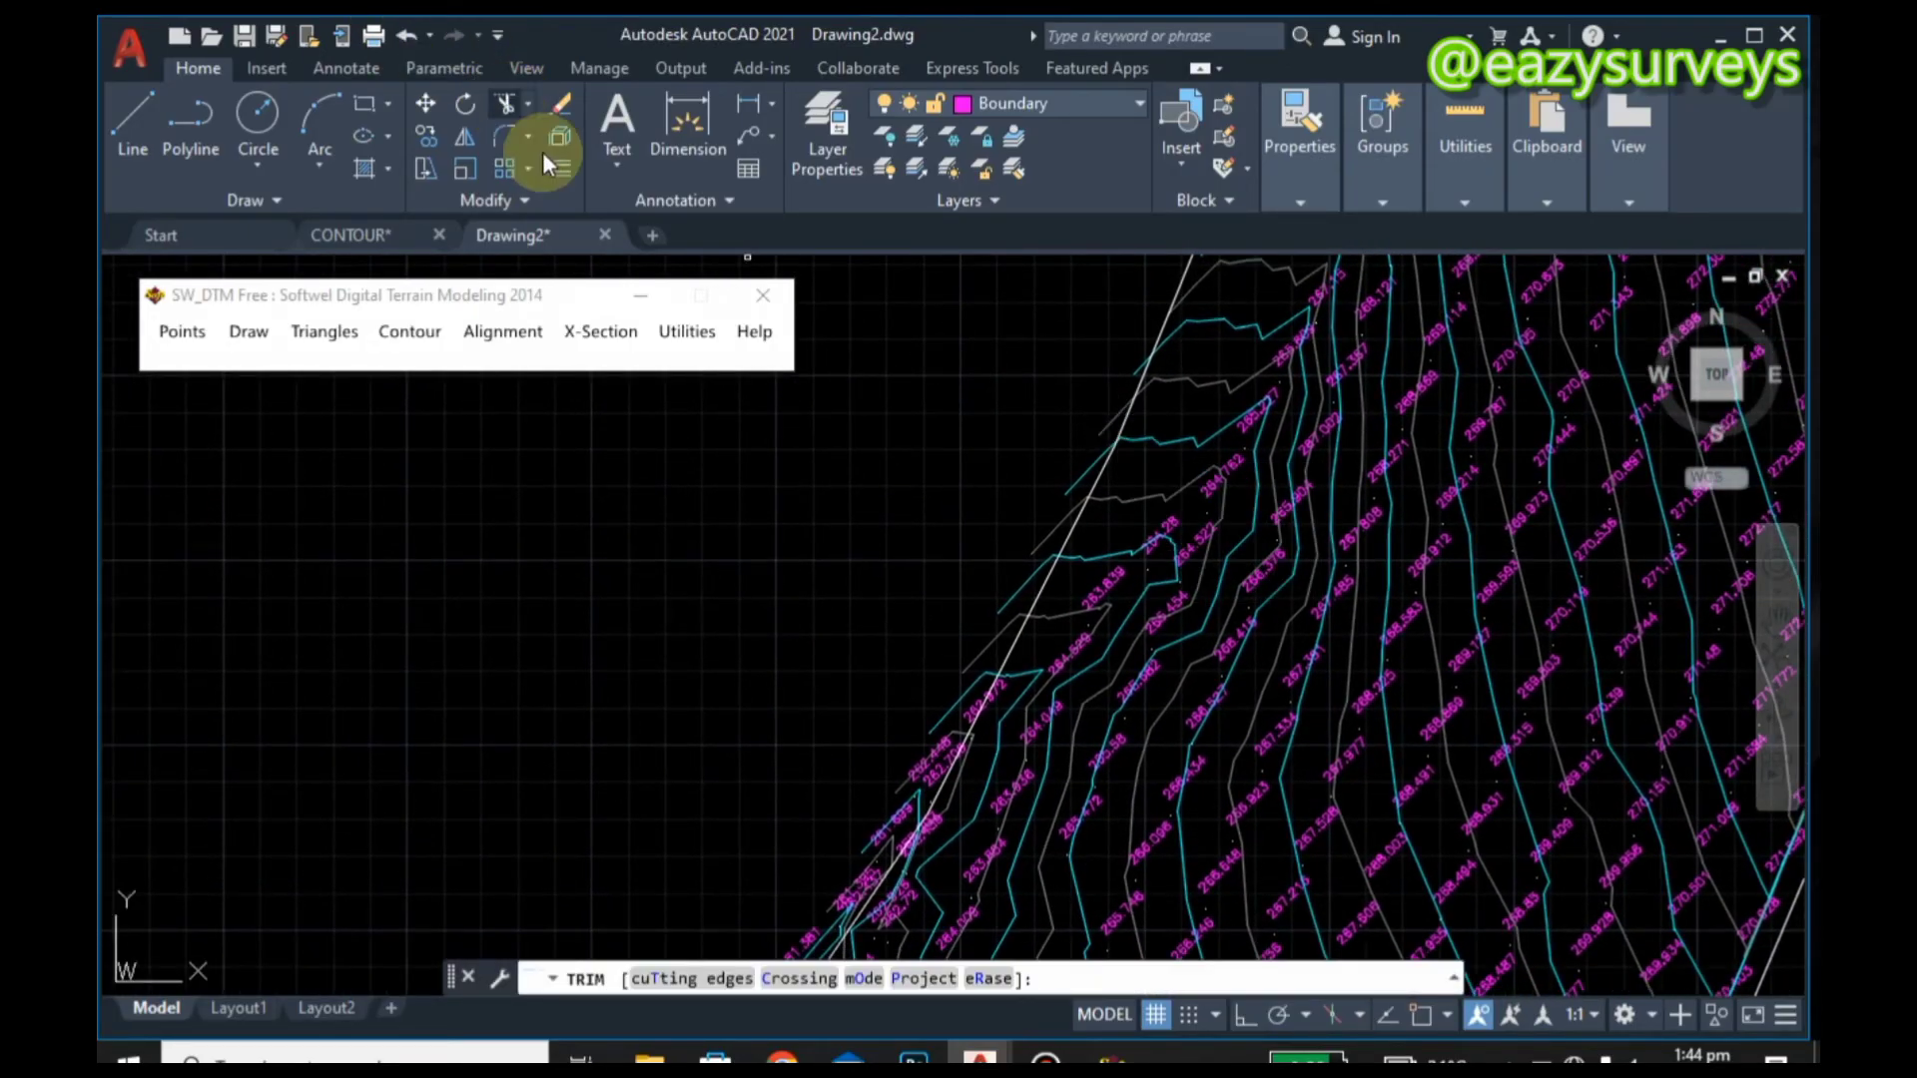
pyautogui.click(1137, 345)
pyautogui.scroll(2, 1124, 419)
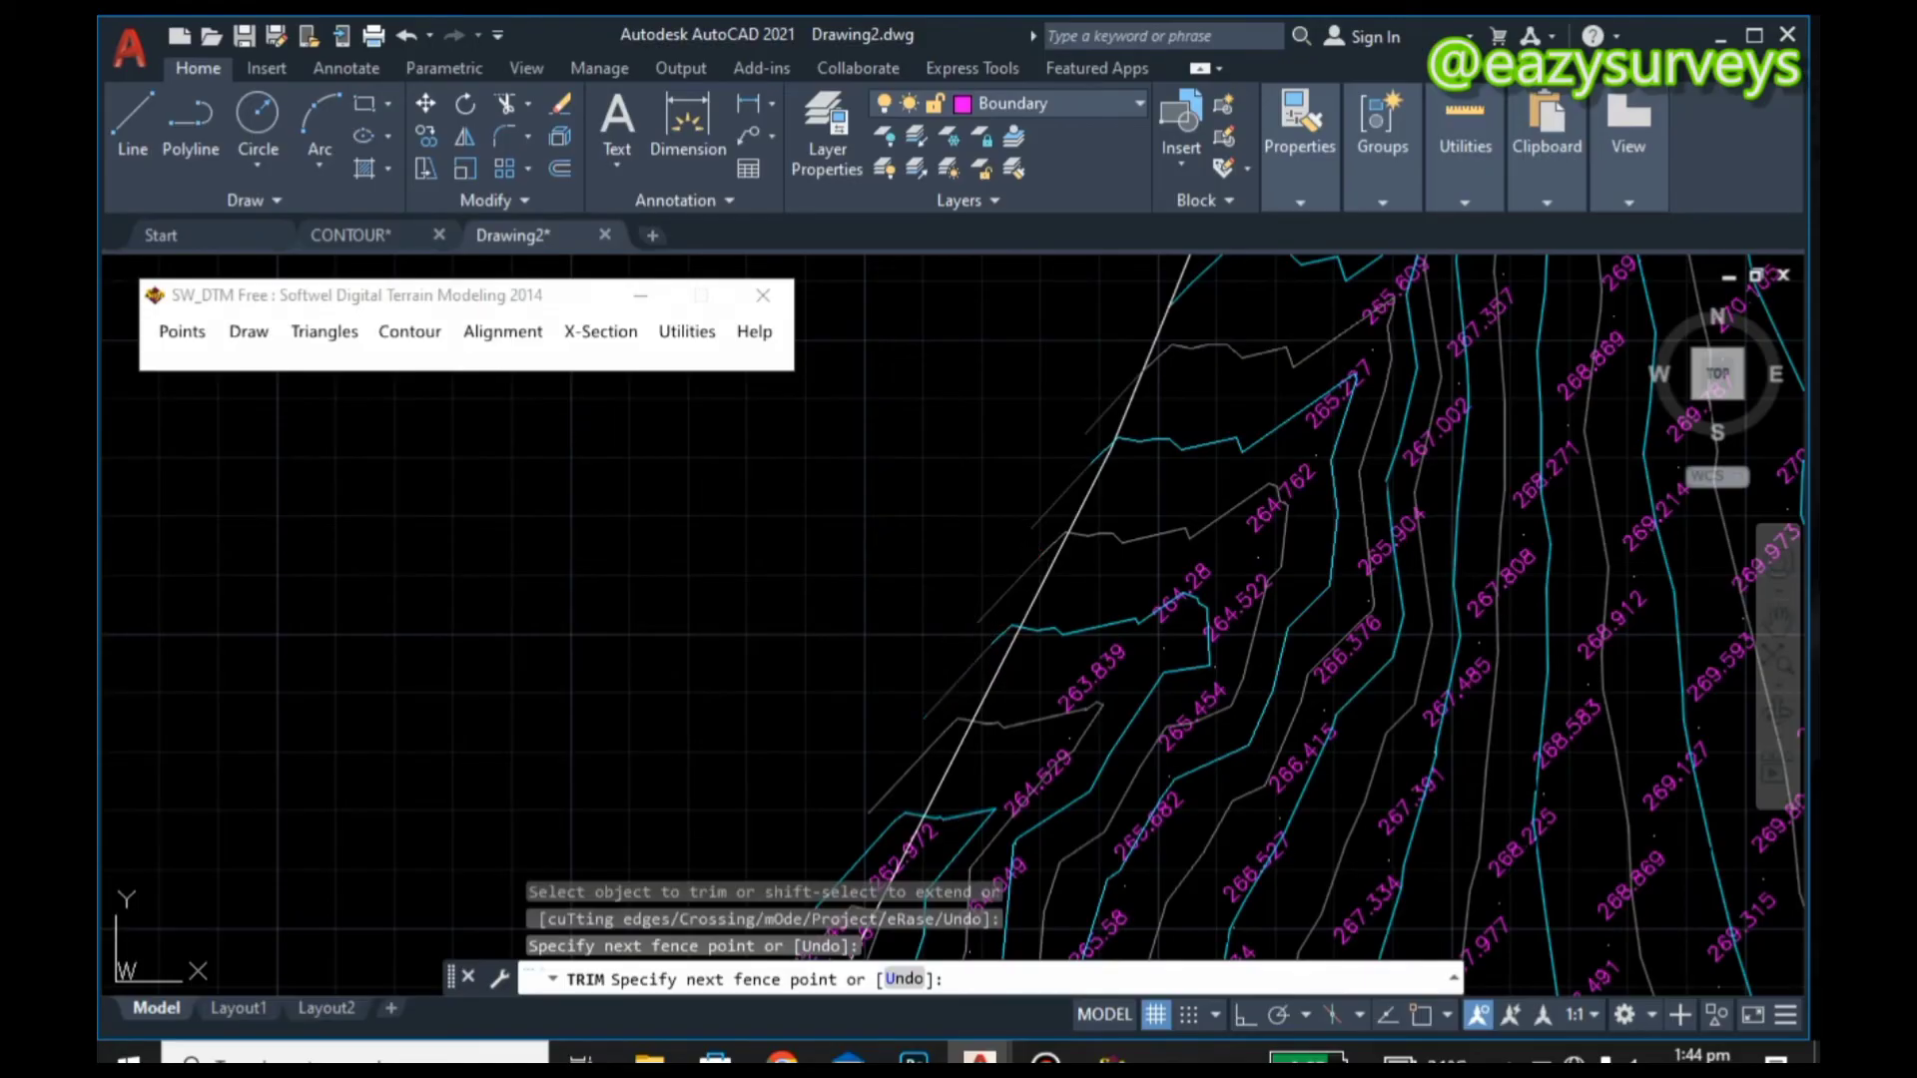
pyautogui.press('Return')
# Step: Trim the next contour ends outside the boundary further down its western side, around the 262.972 and 262.448 spot heights
pyautogui.moveTo(996, 612); pyautogui.dragTo(1197, 182, button='middle')
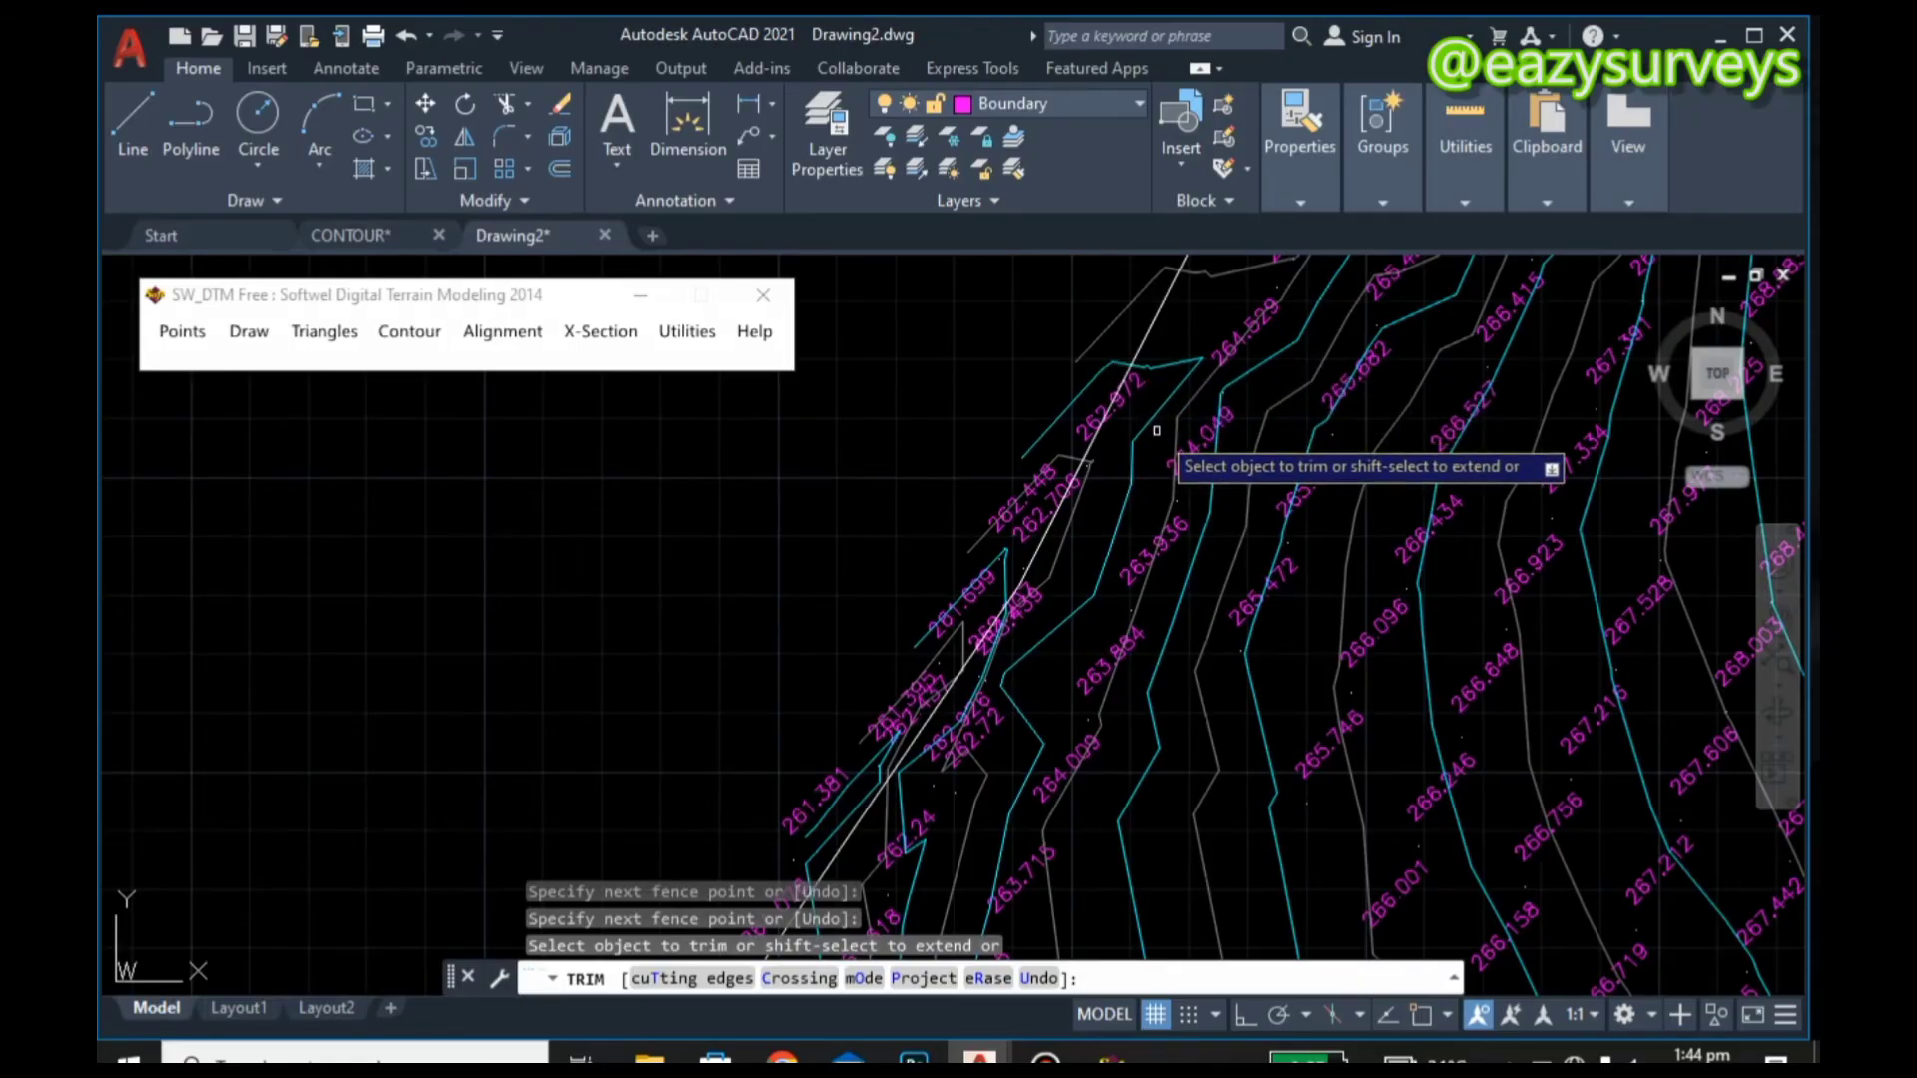
pyautogui.click(1130, 281)
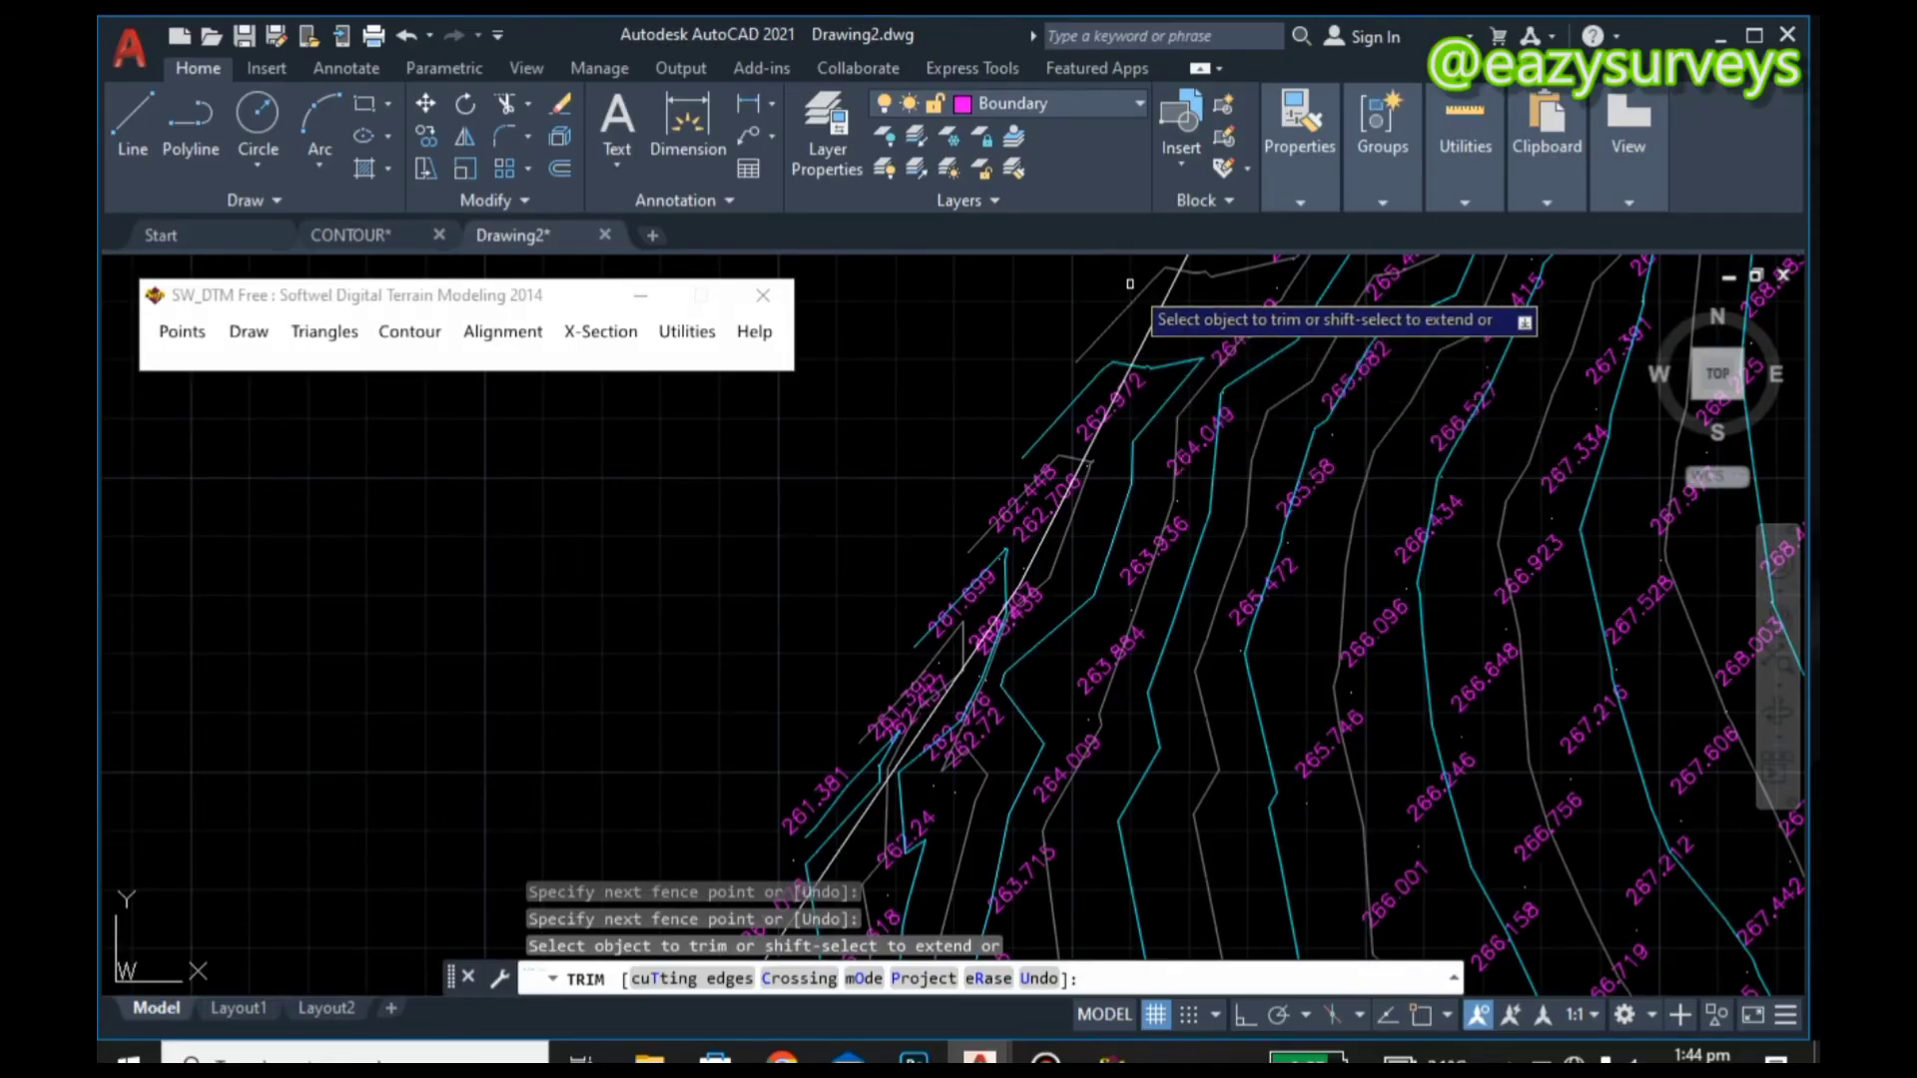
pyautogui.click(1065, 414)
pyautogui.press('Return')
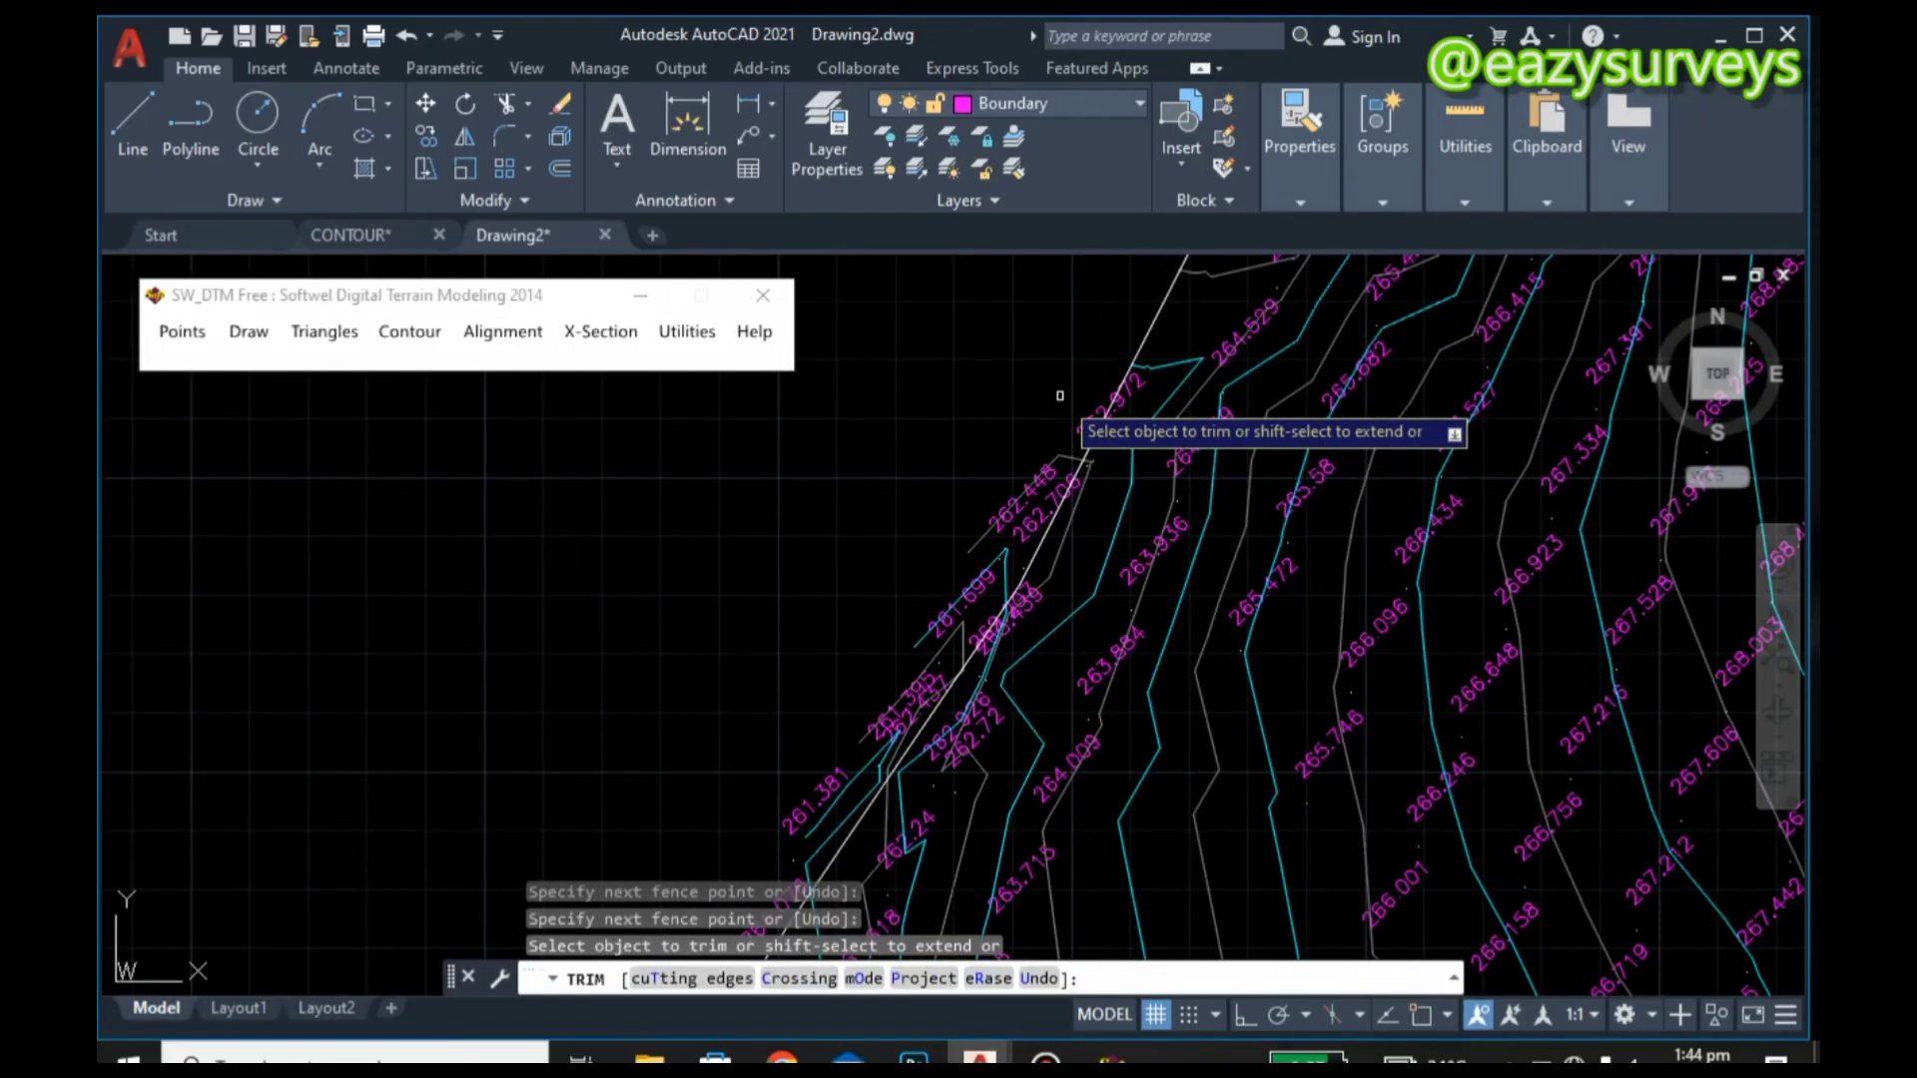
pyautogui.click(1003, 553)
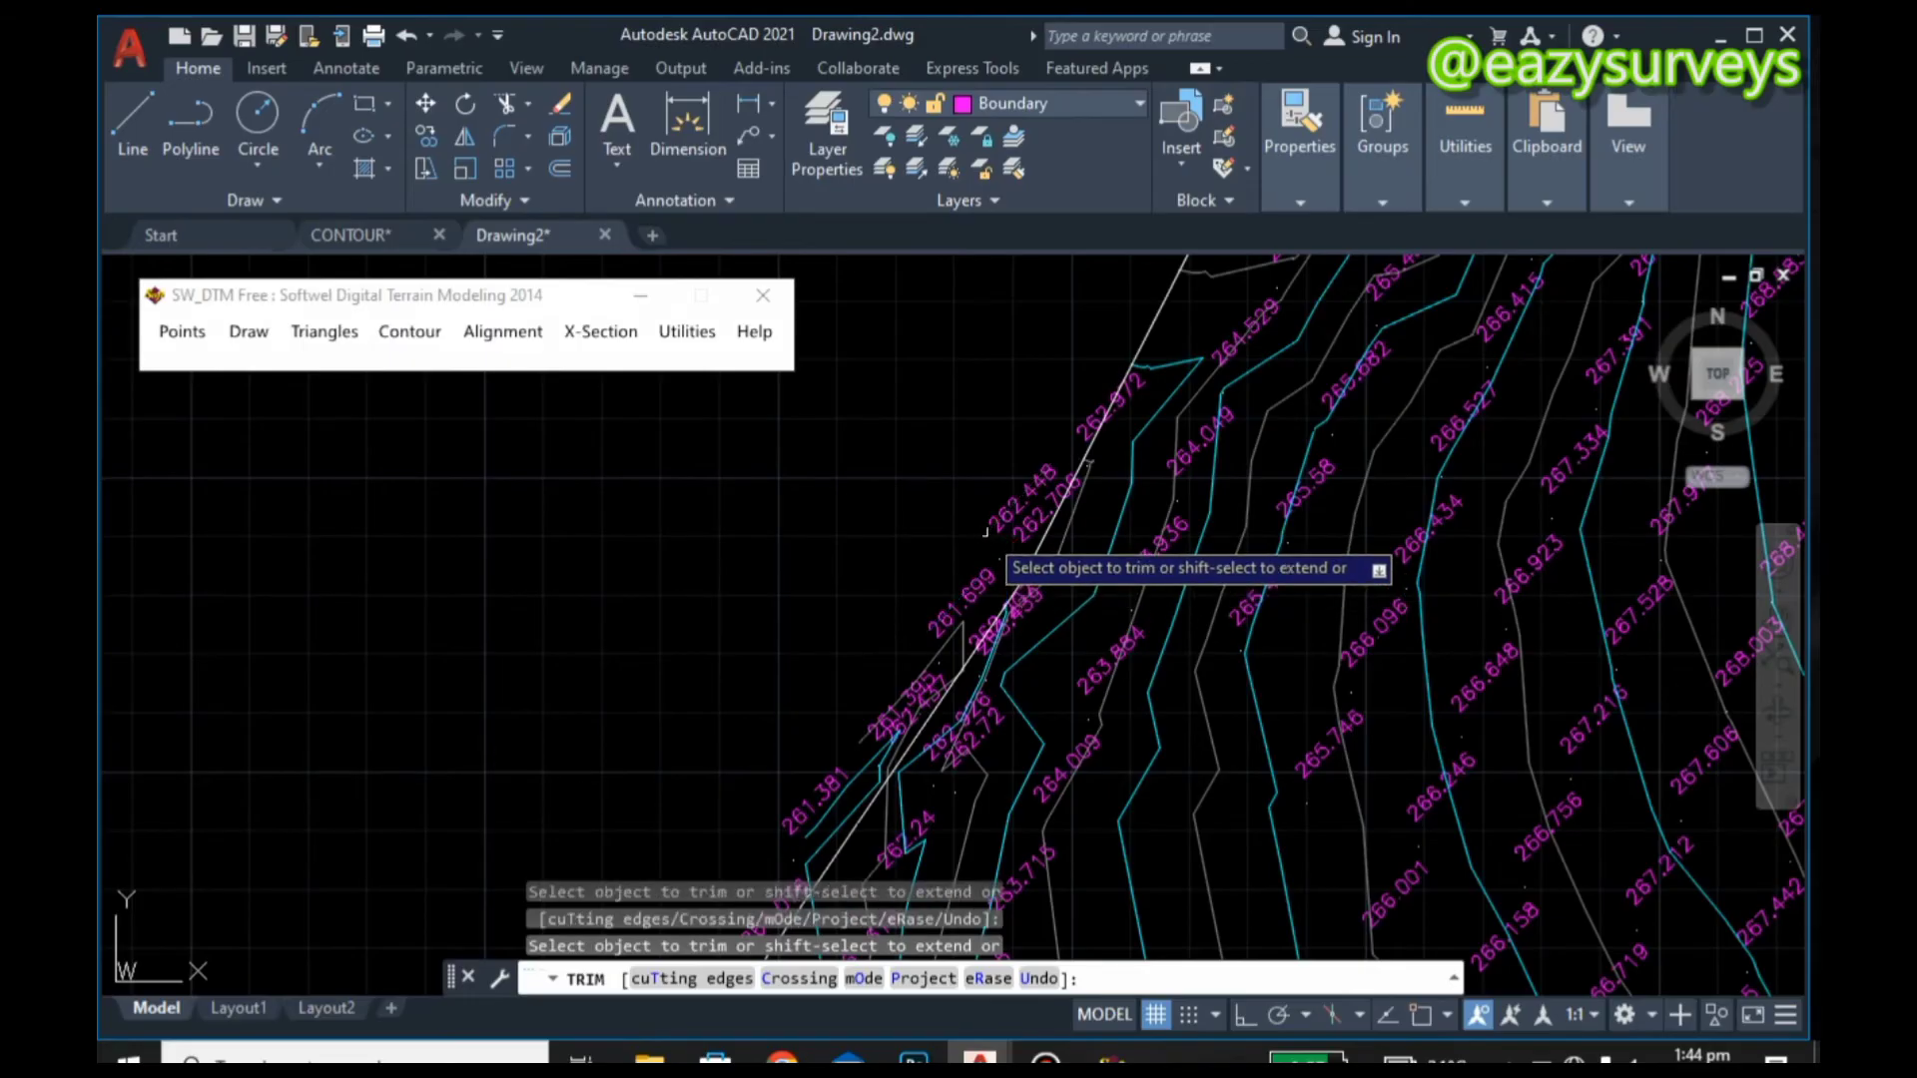
# Step: Trim the remaining contour ends outside the boundary near its southwestern corner and end the Trim command
pyautogui.scroll(-5, 988, 495)
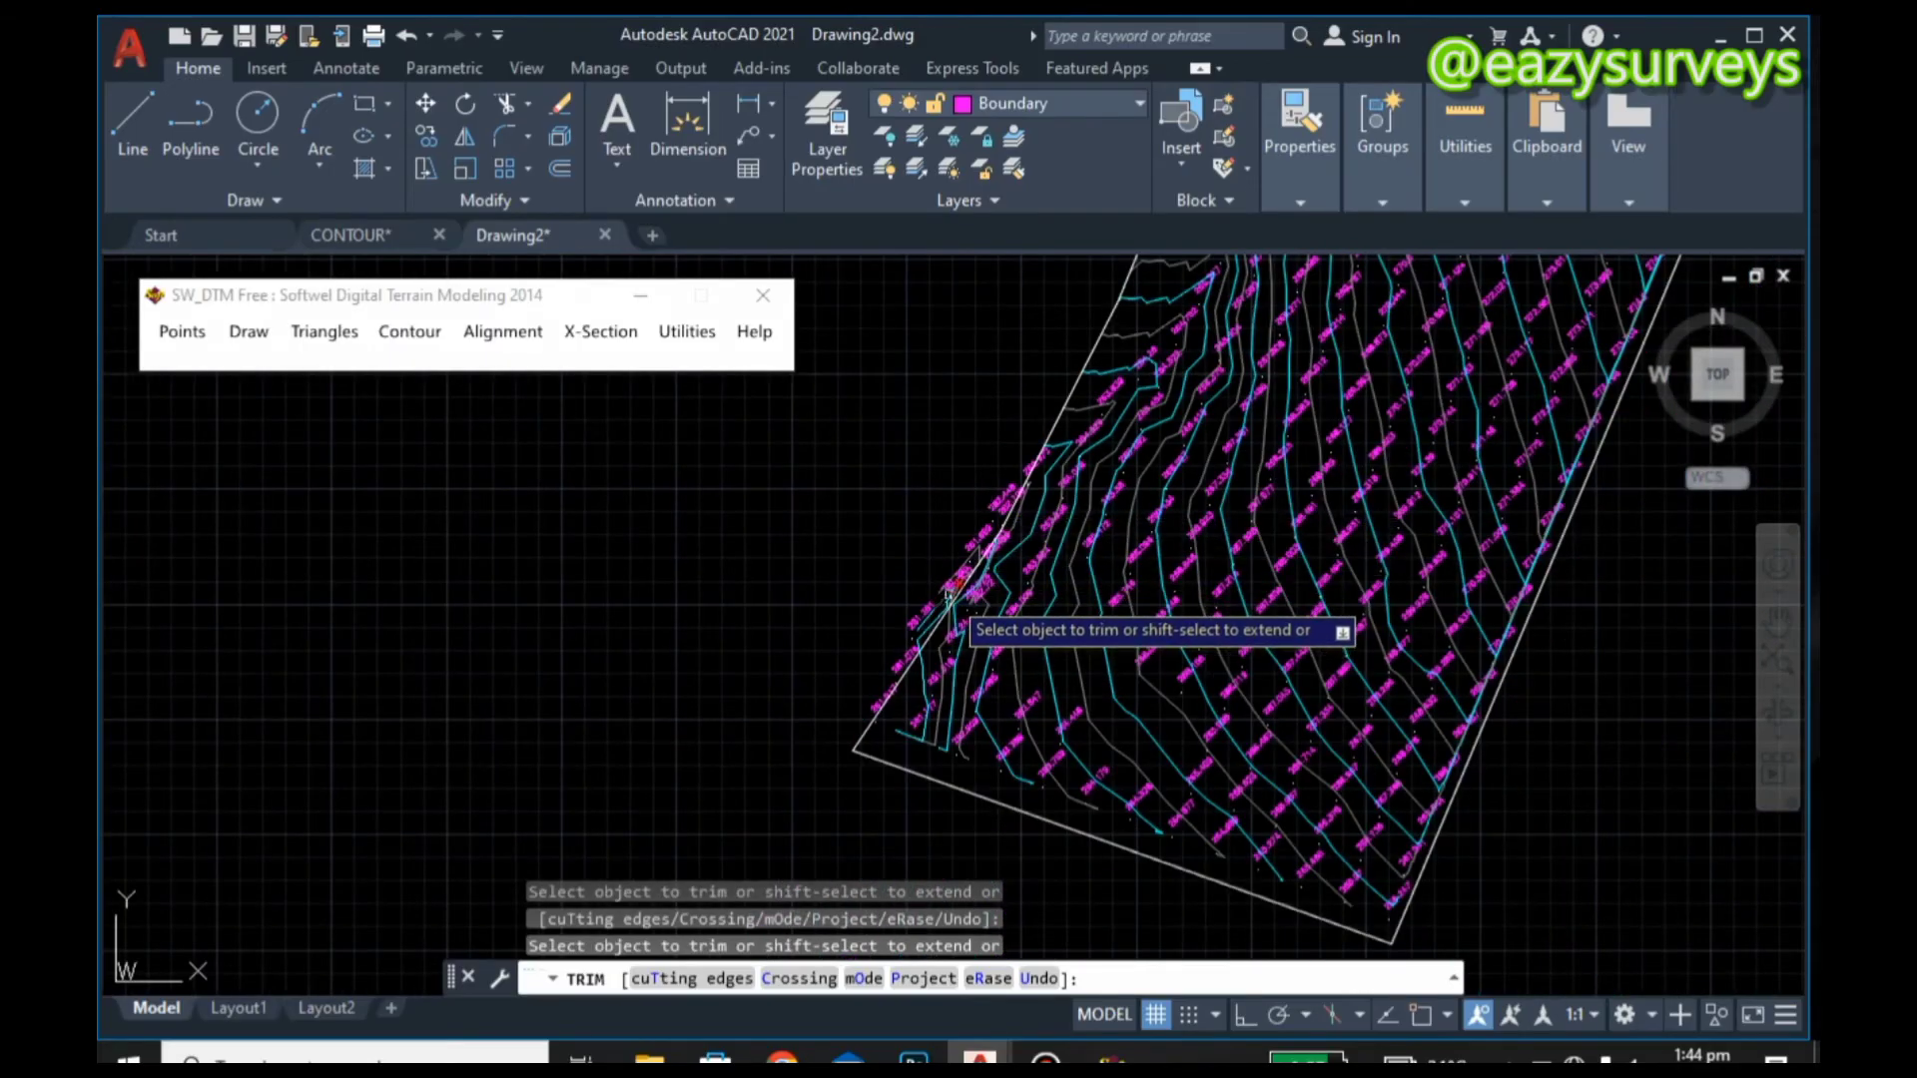
pyautogui.scroll(5, 949, 600)
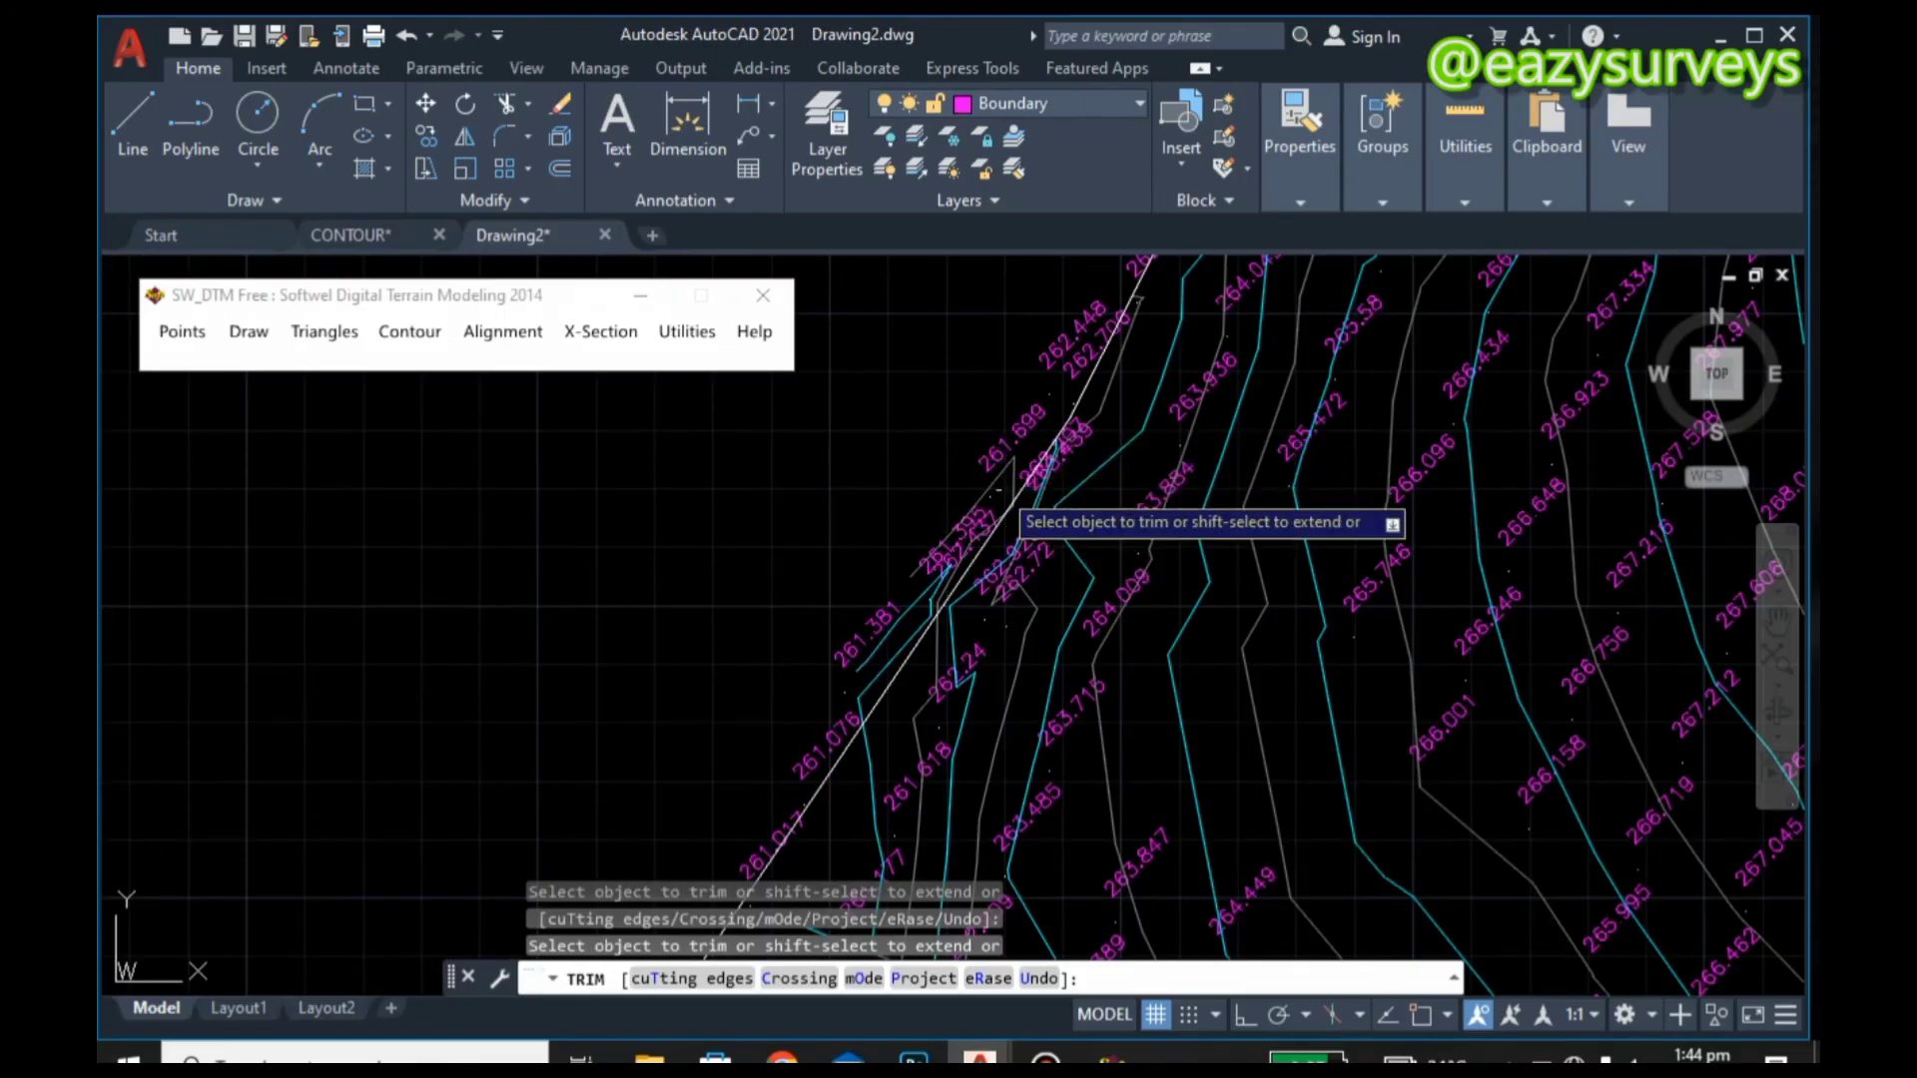
pyautogui.click(984, 508)
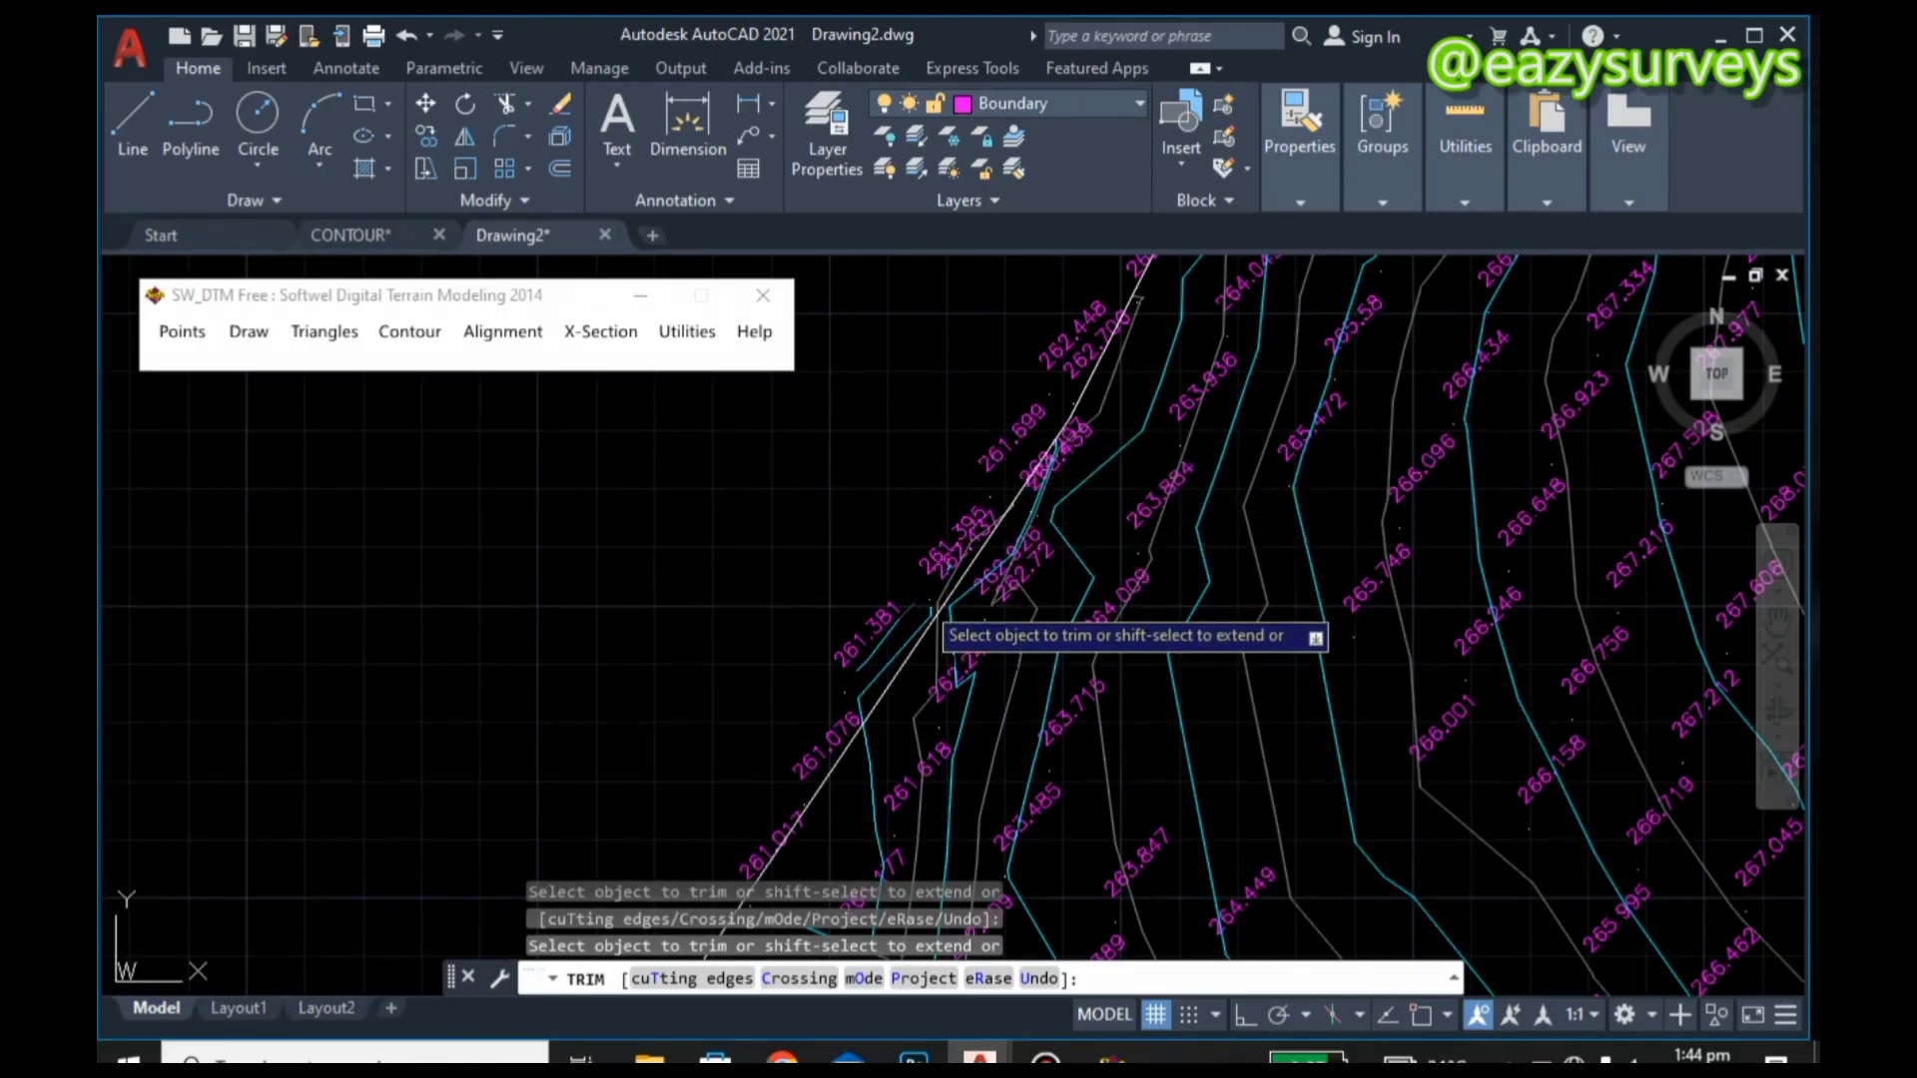
pyautogui.click(864, 591)
pyautogui.scroll(-5, 864, 591)
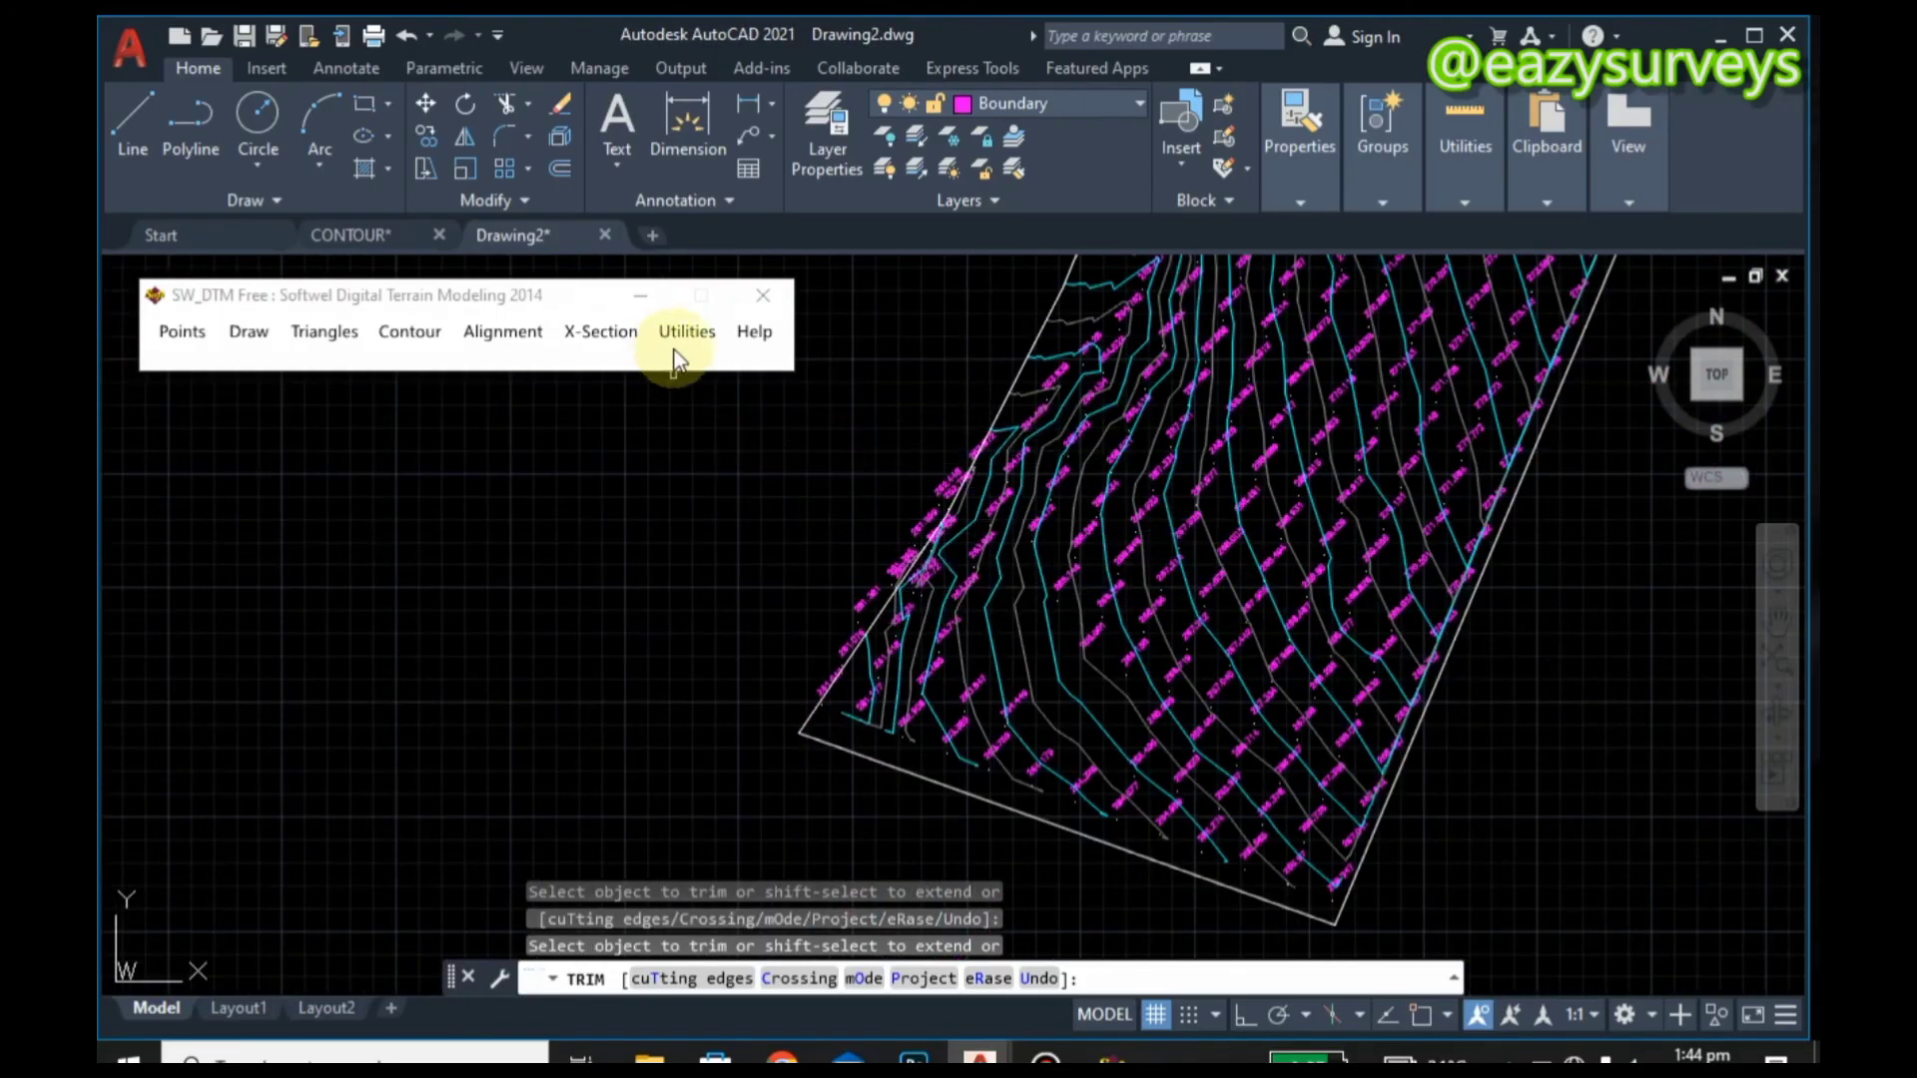
pyautogui.press('Escape')
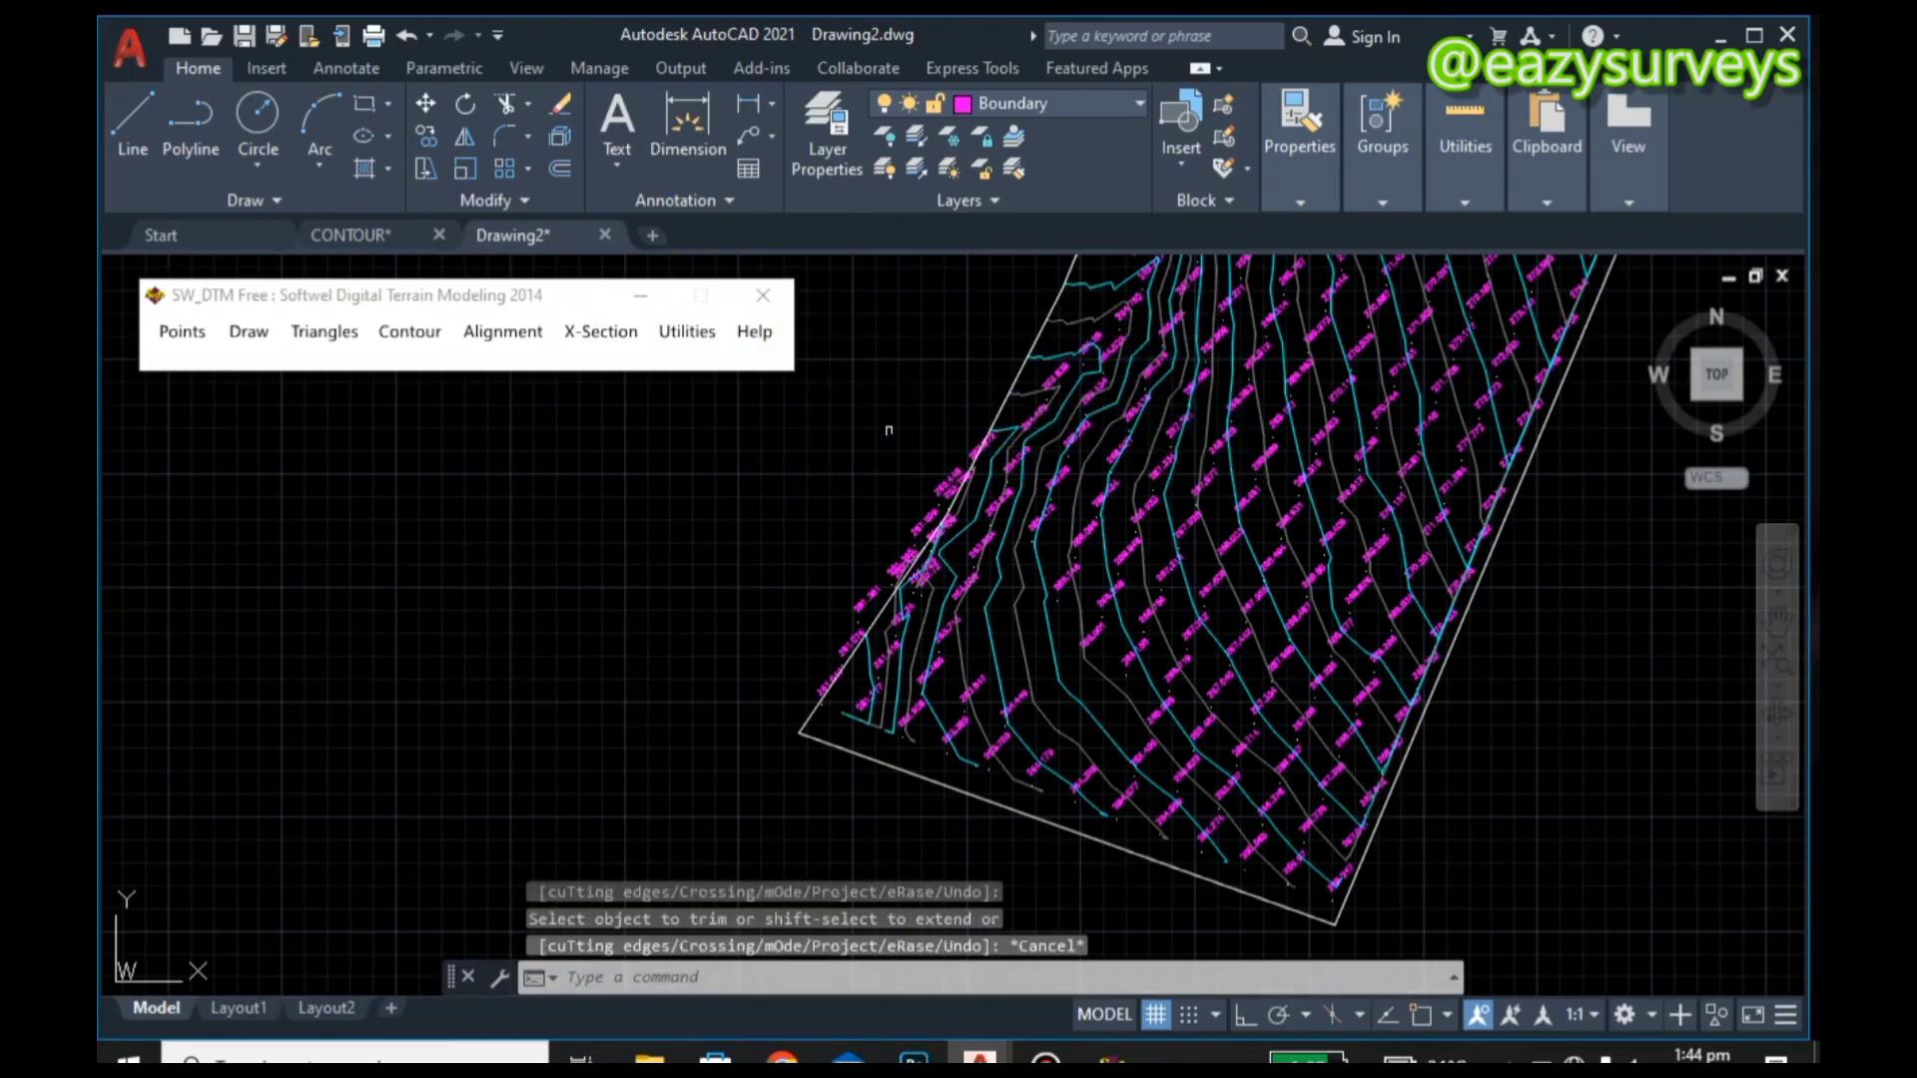
pyautogui.middleClick(976, 385)
pyautogui.middleClick(976, 384)
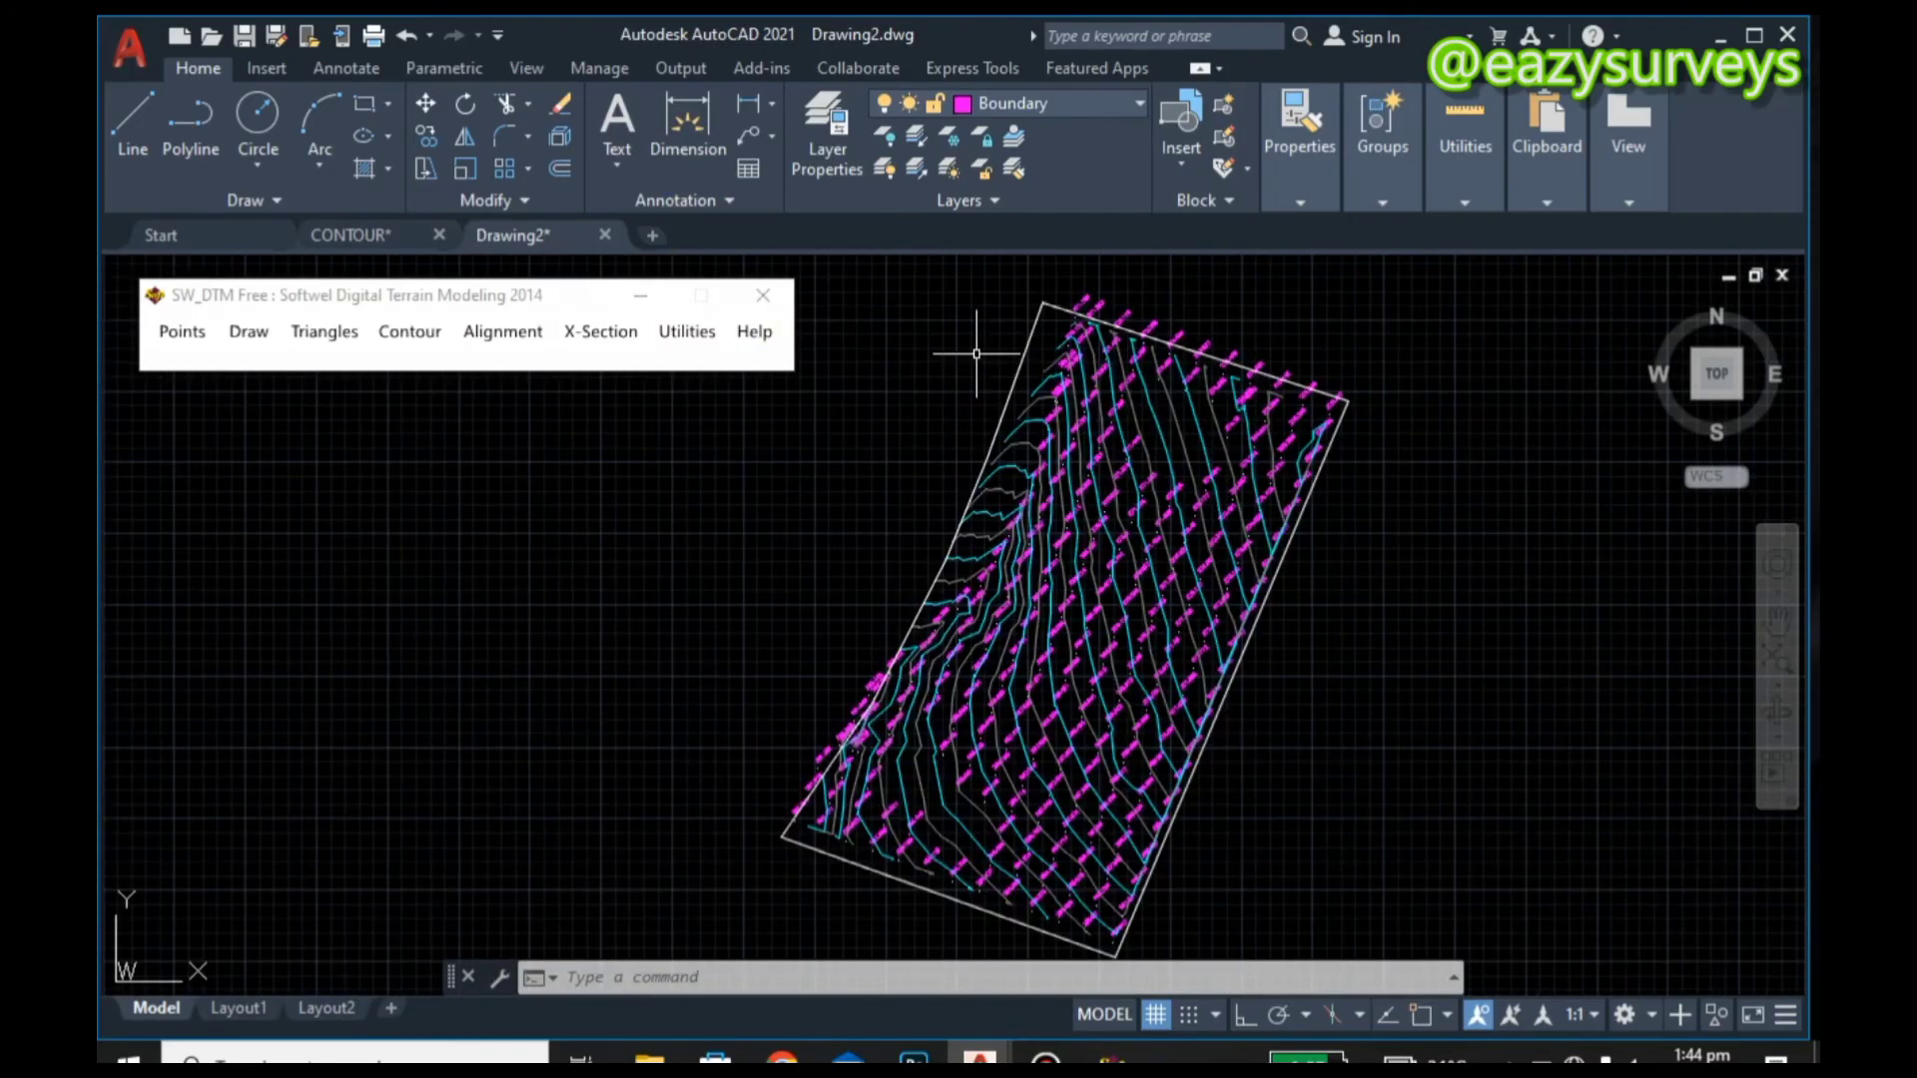
# Step: Set the Contour layer's colour to orange, index 30
pyautogui.click(1051, 99)
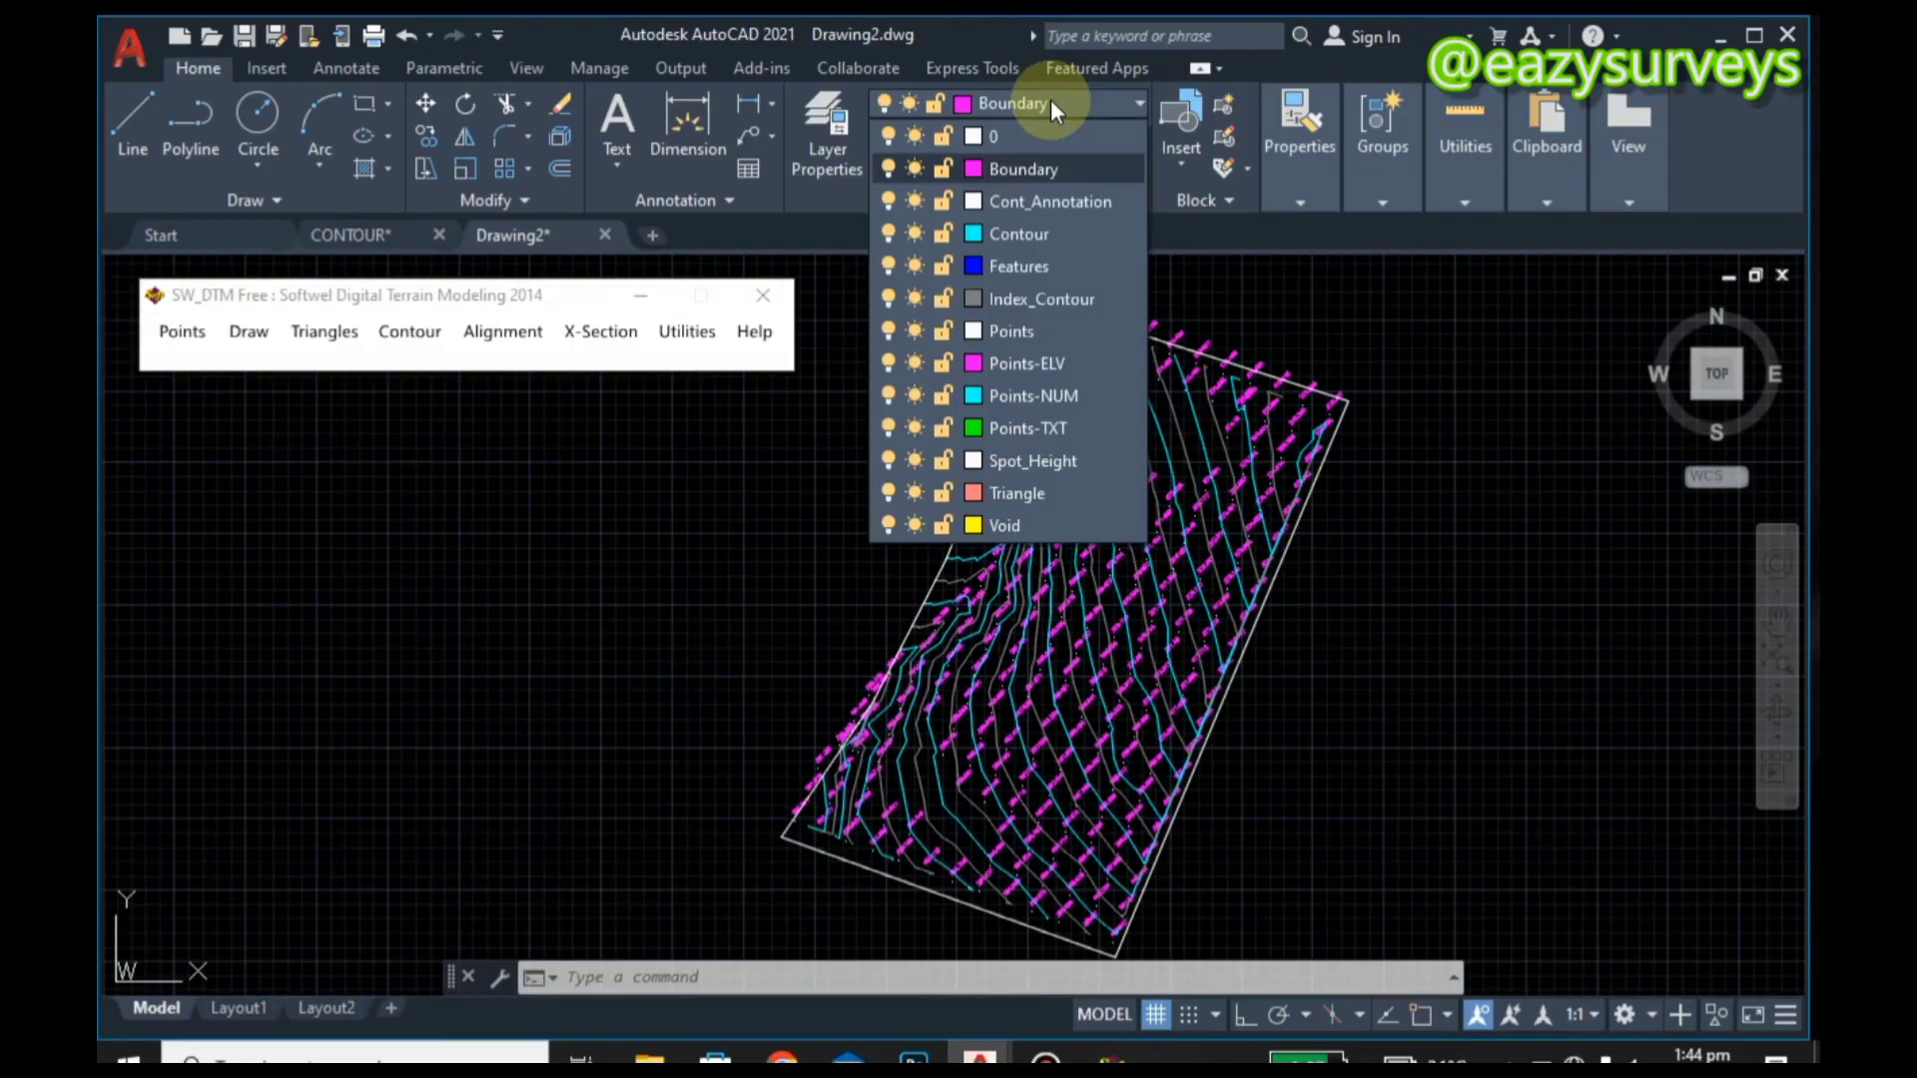
pyautogui.click(974, 233)
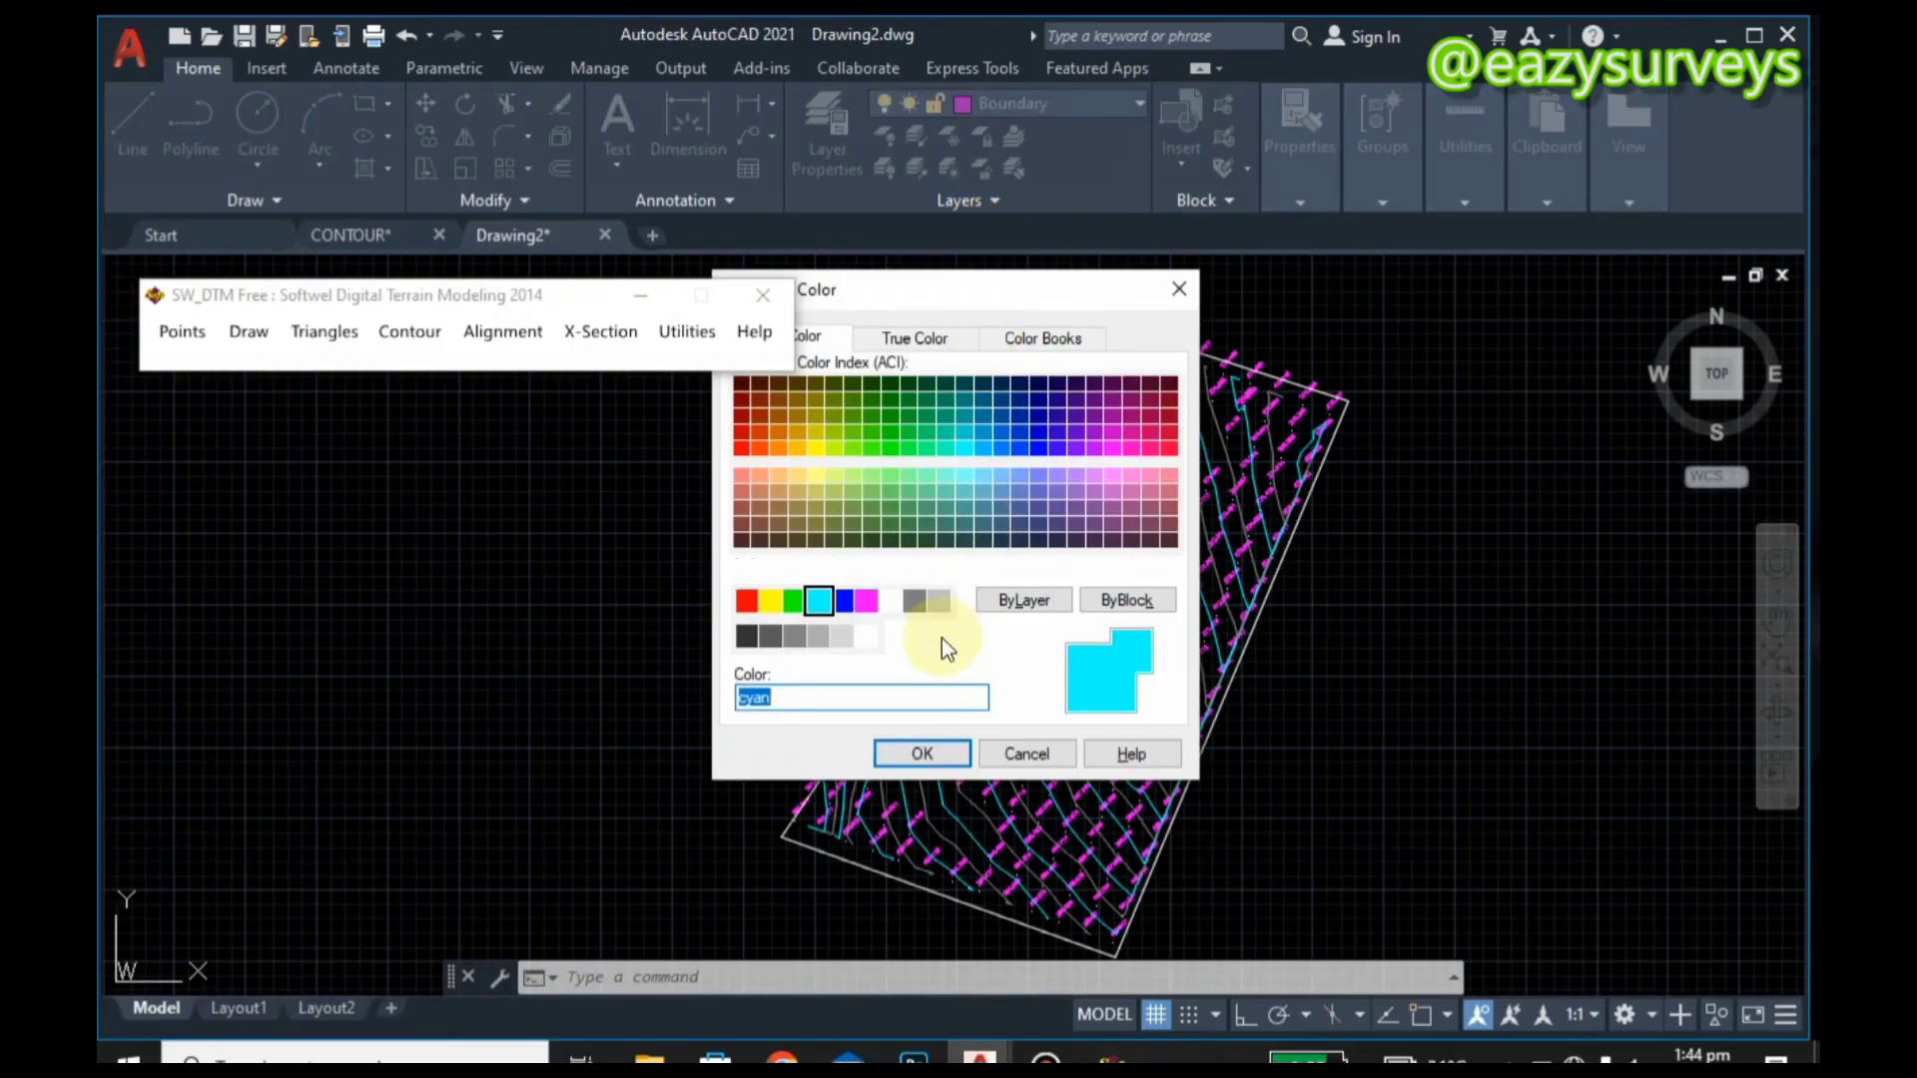
pyautogui.click(777, 449)
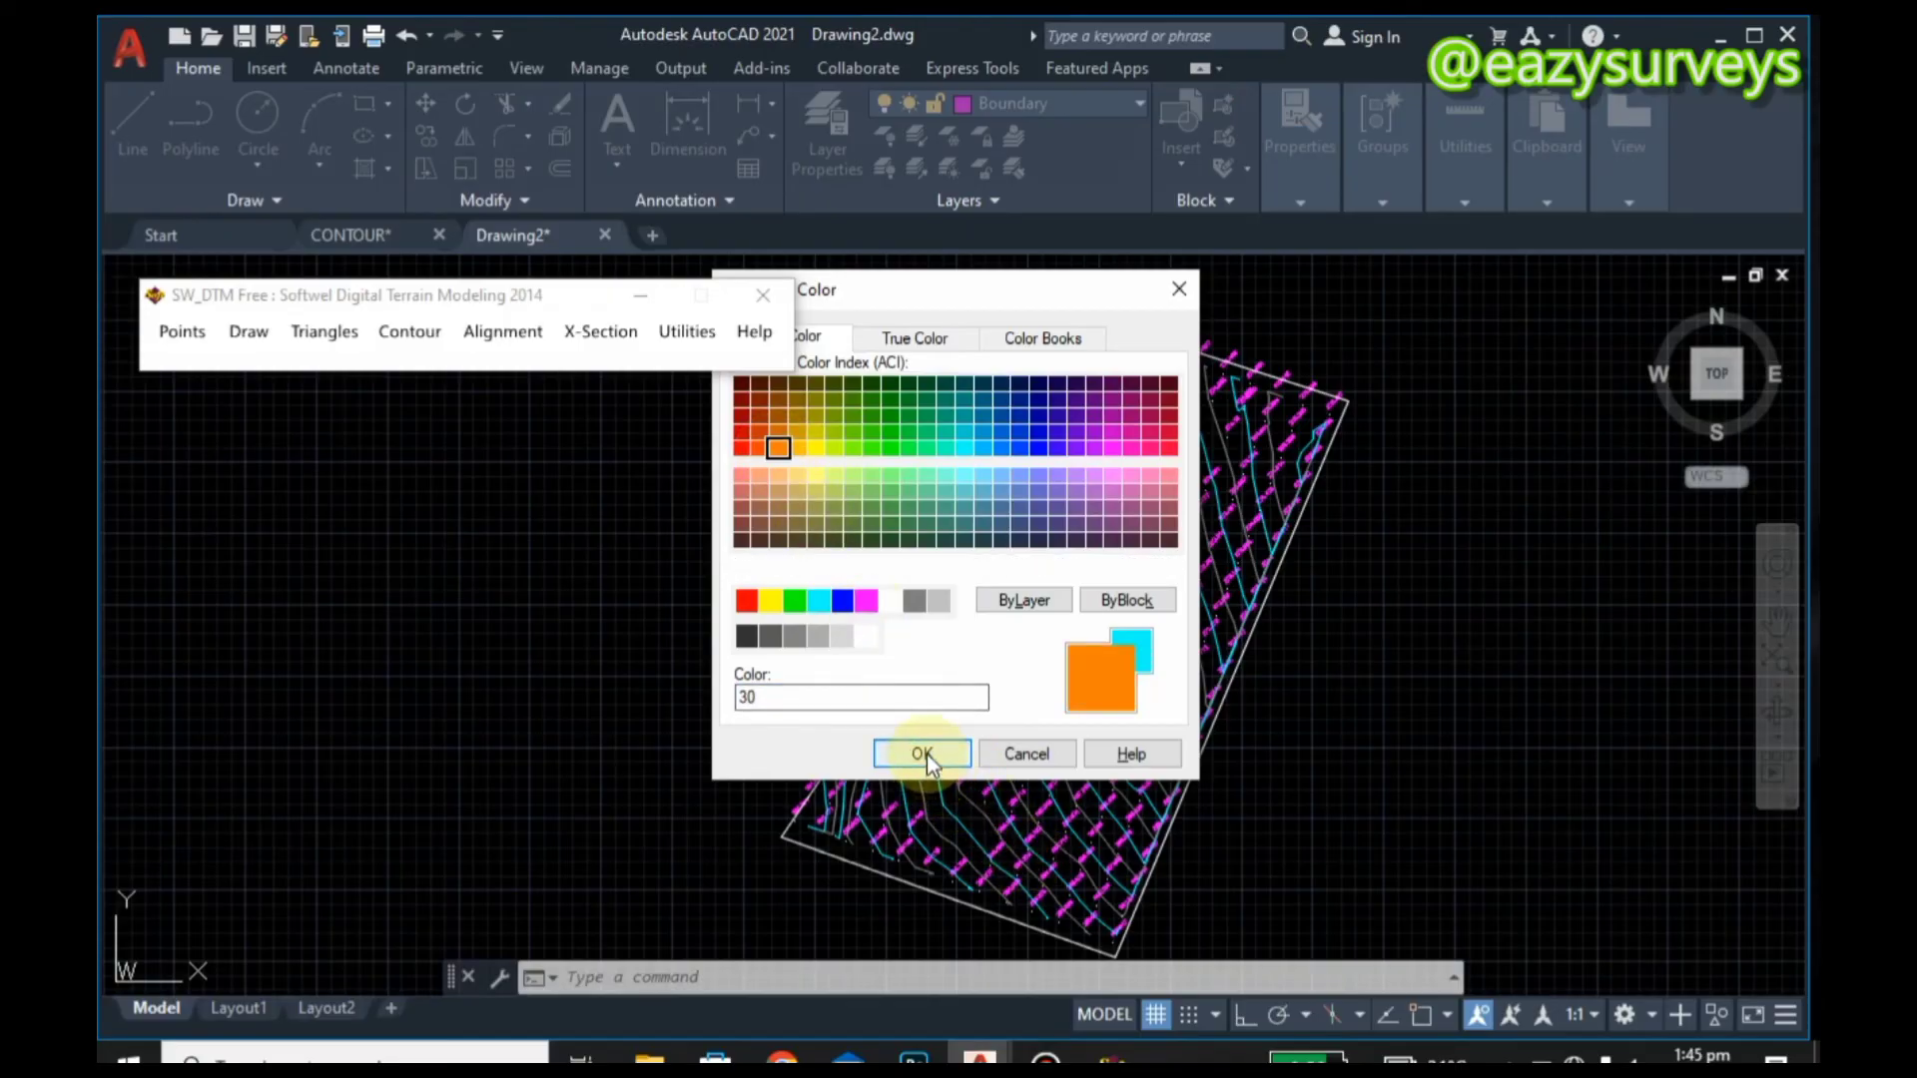
pyautogui.click(921, 754)
pyautogui.scroll(4, 1097, 302)
pyautogui.scroll(1, 1097, 302)
pyautogui.scroll(-1, 1103, 300)
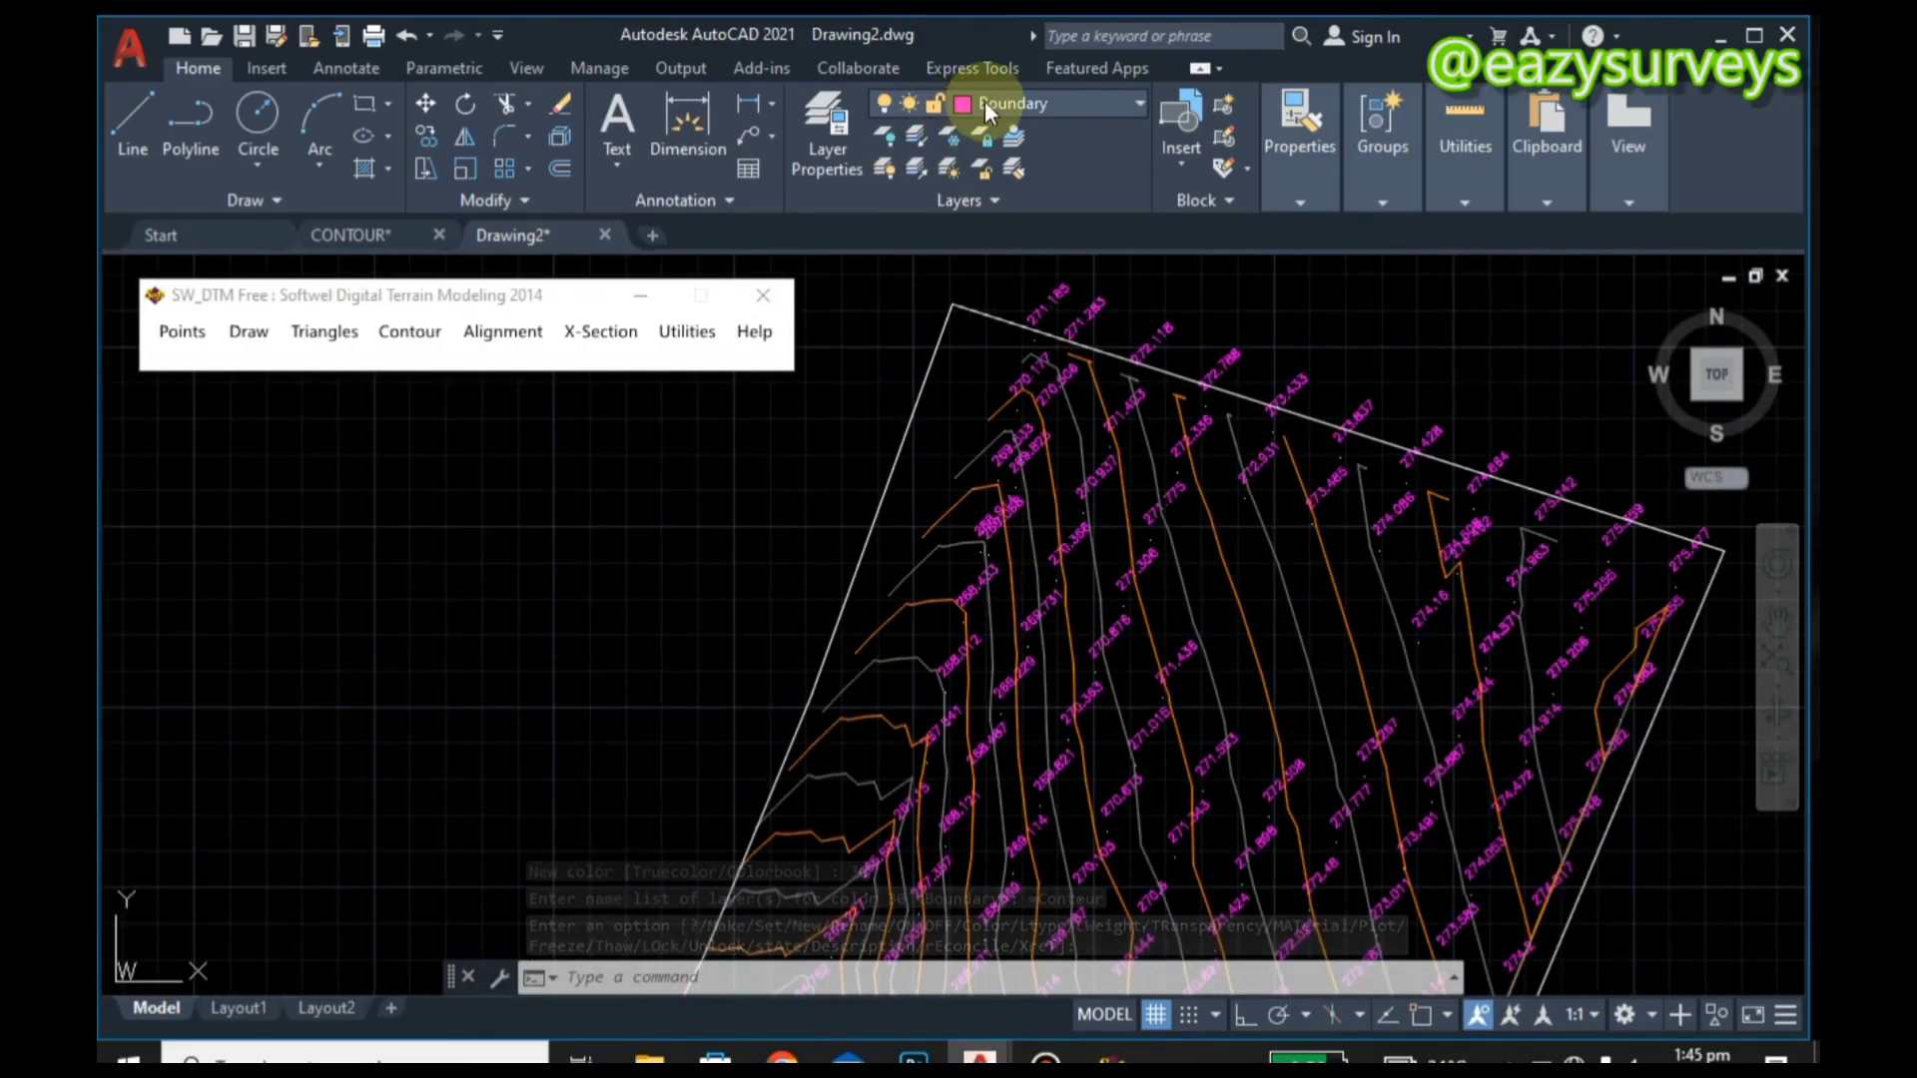
# Step: Set the Points-ELV layer's colour to white, index 255
pyautogui.click(985, 103)
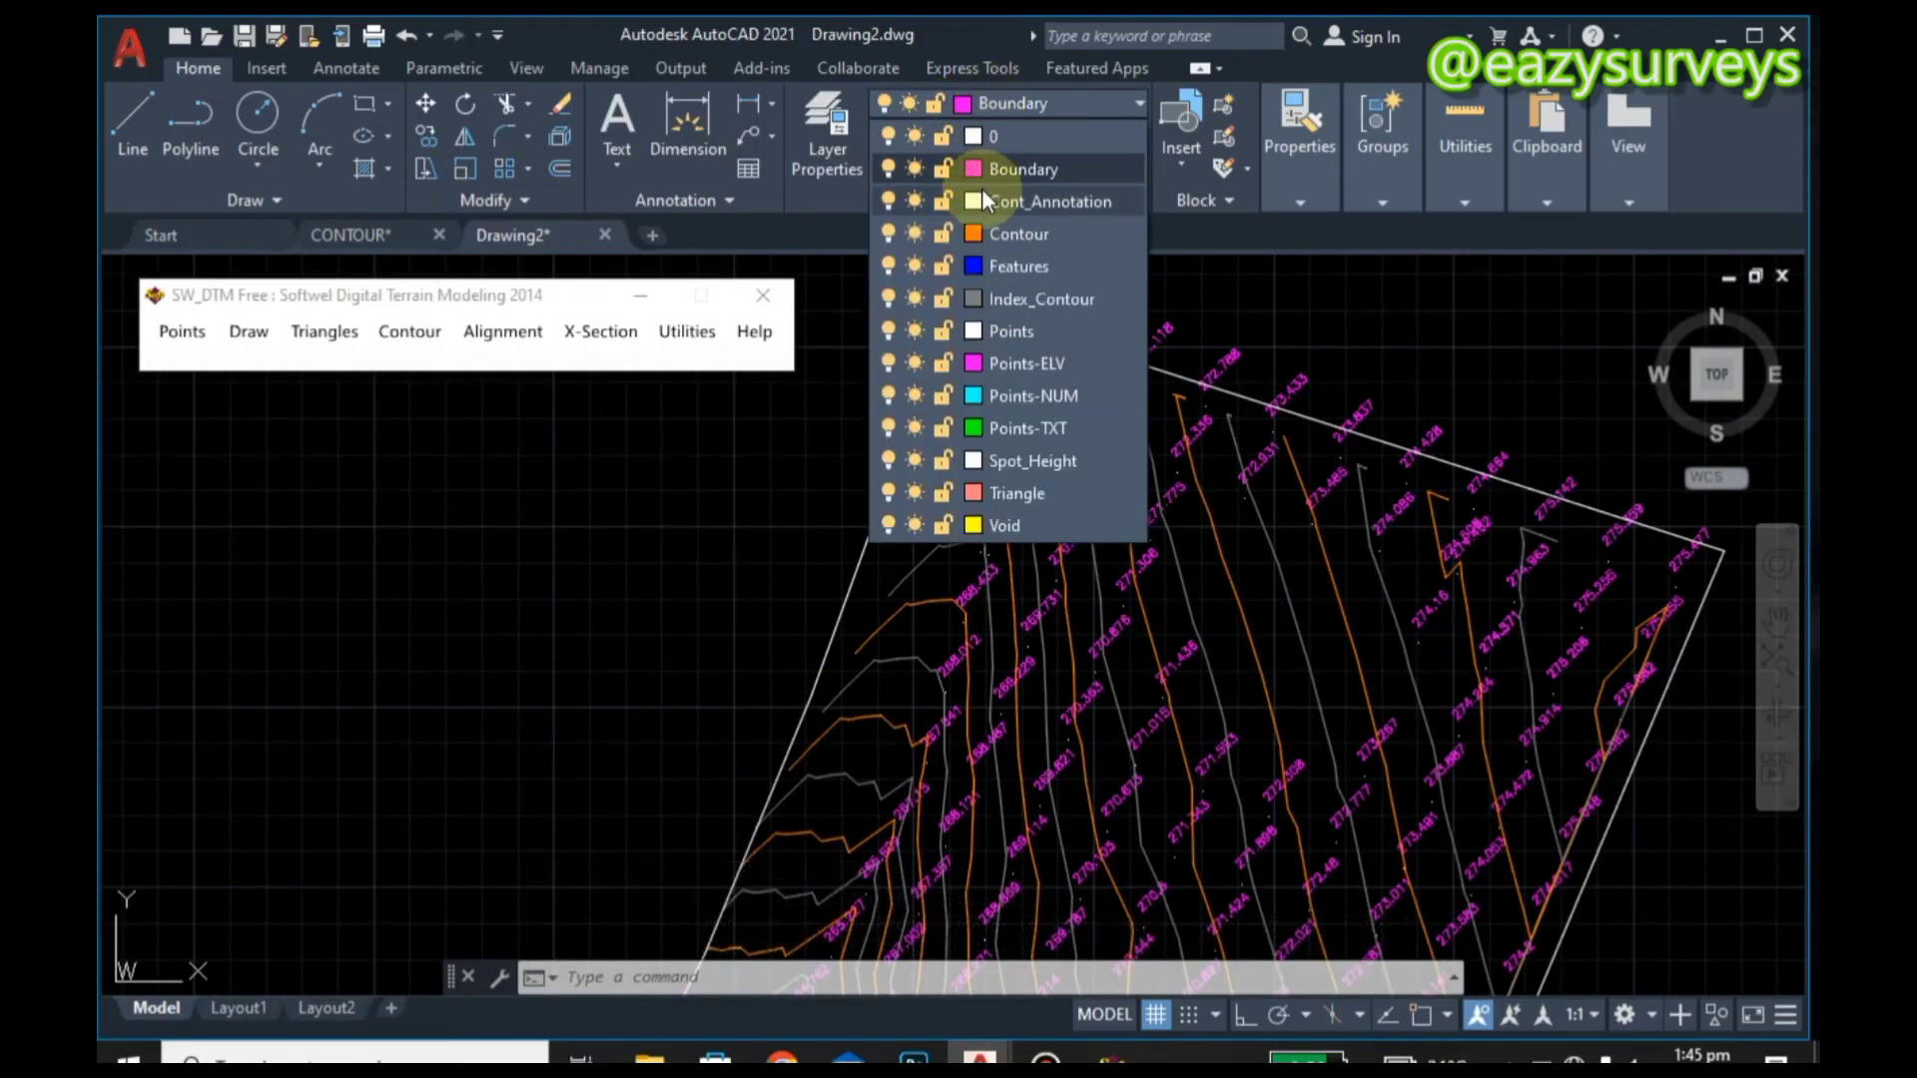
pyautogui.click(971, 363)
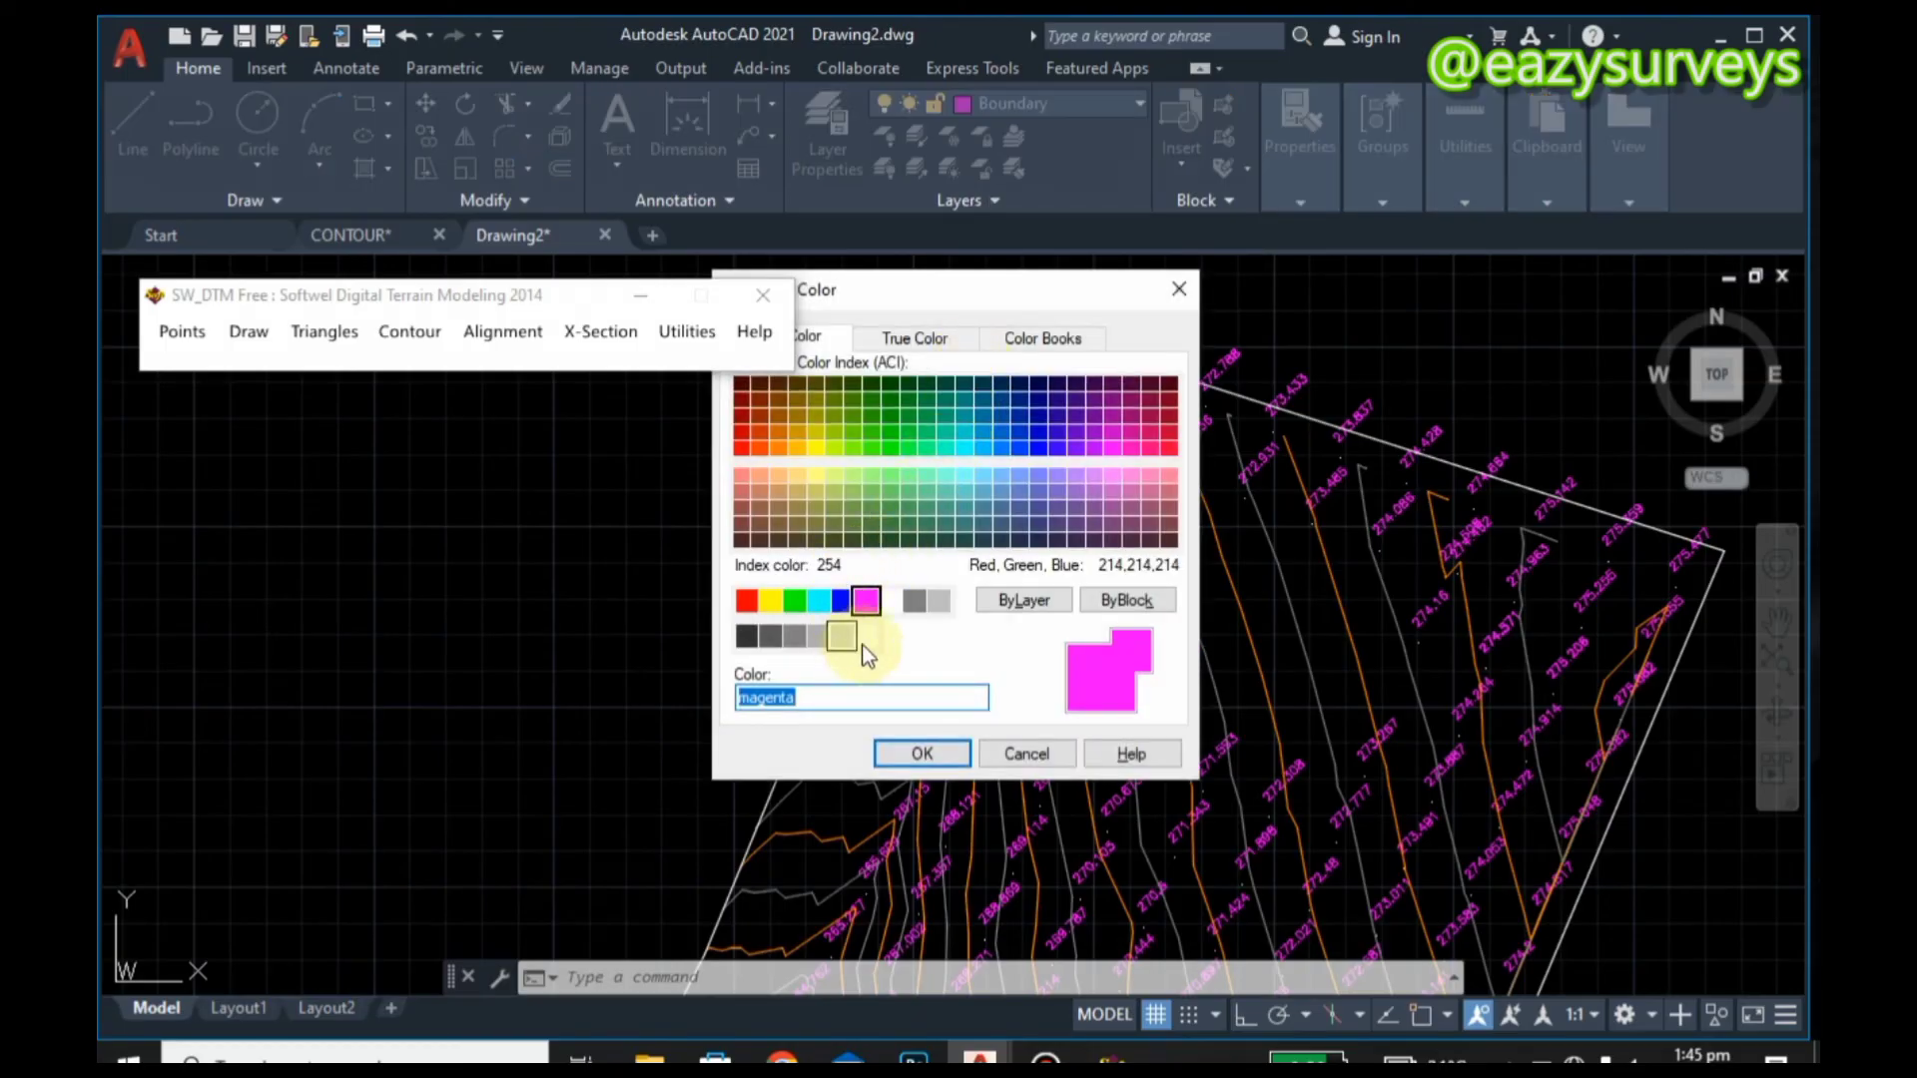
pyautogui.click(865, 636)
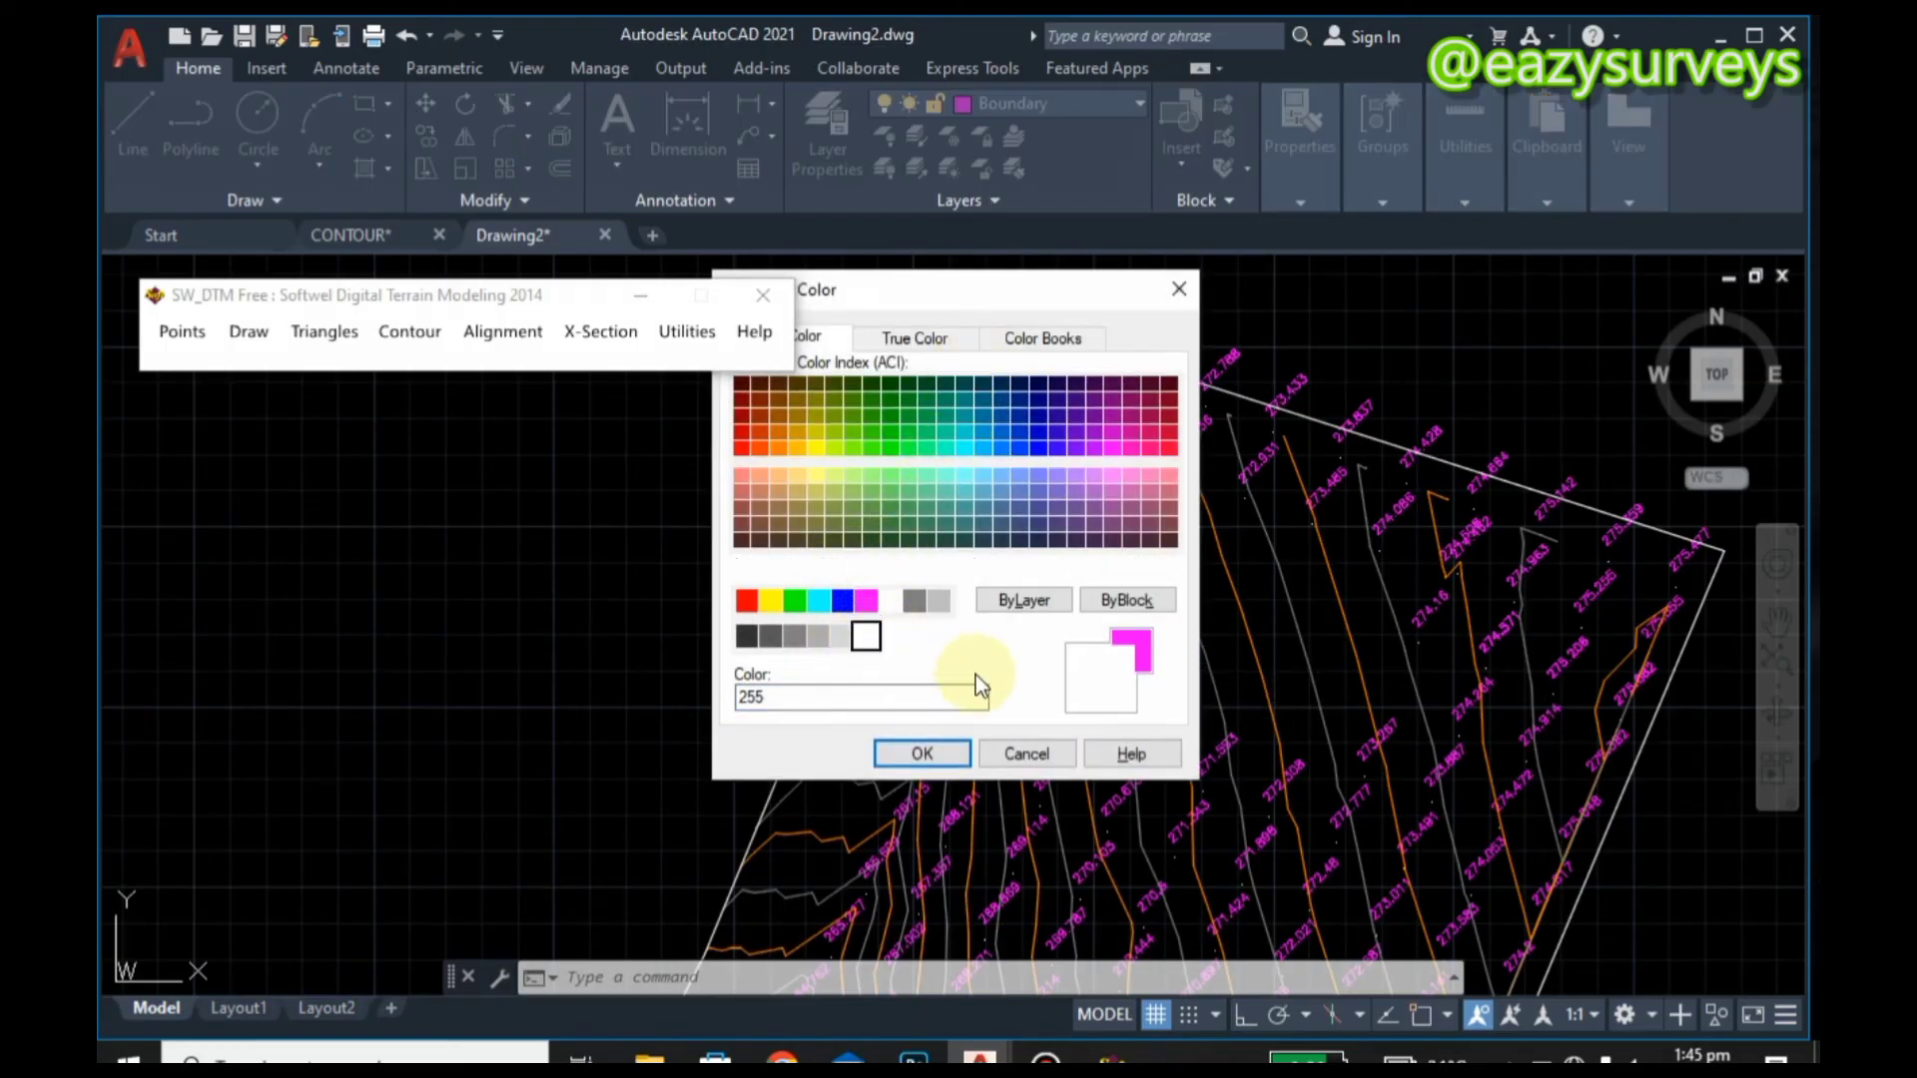
pyautogui.click(935, 755)
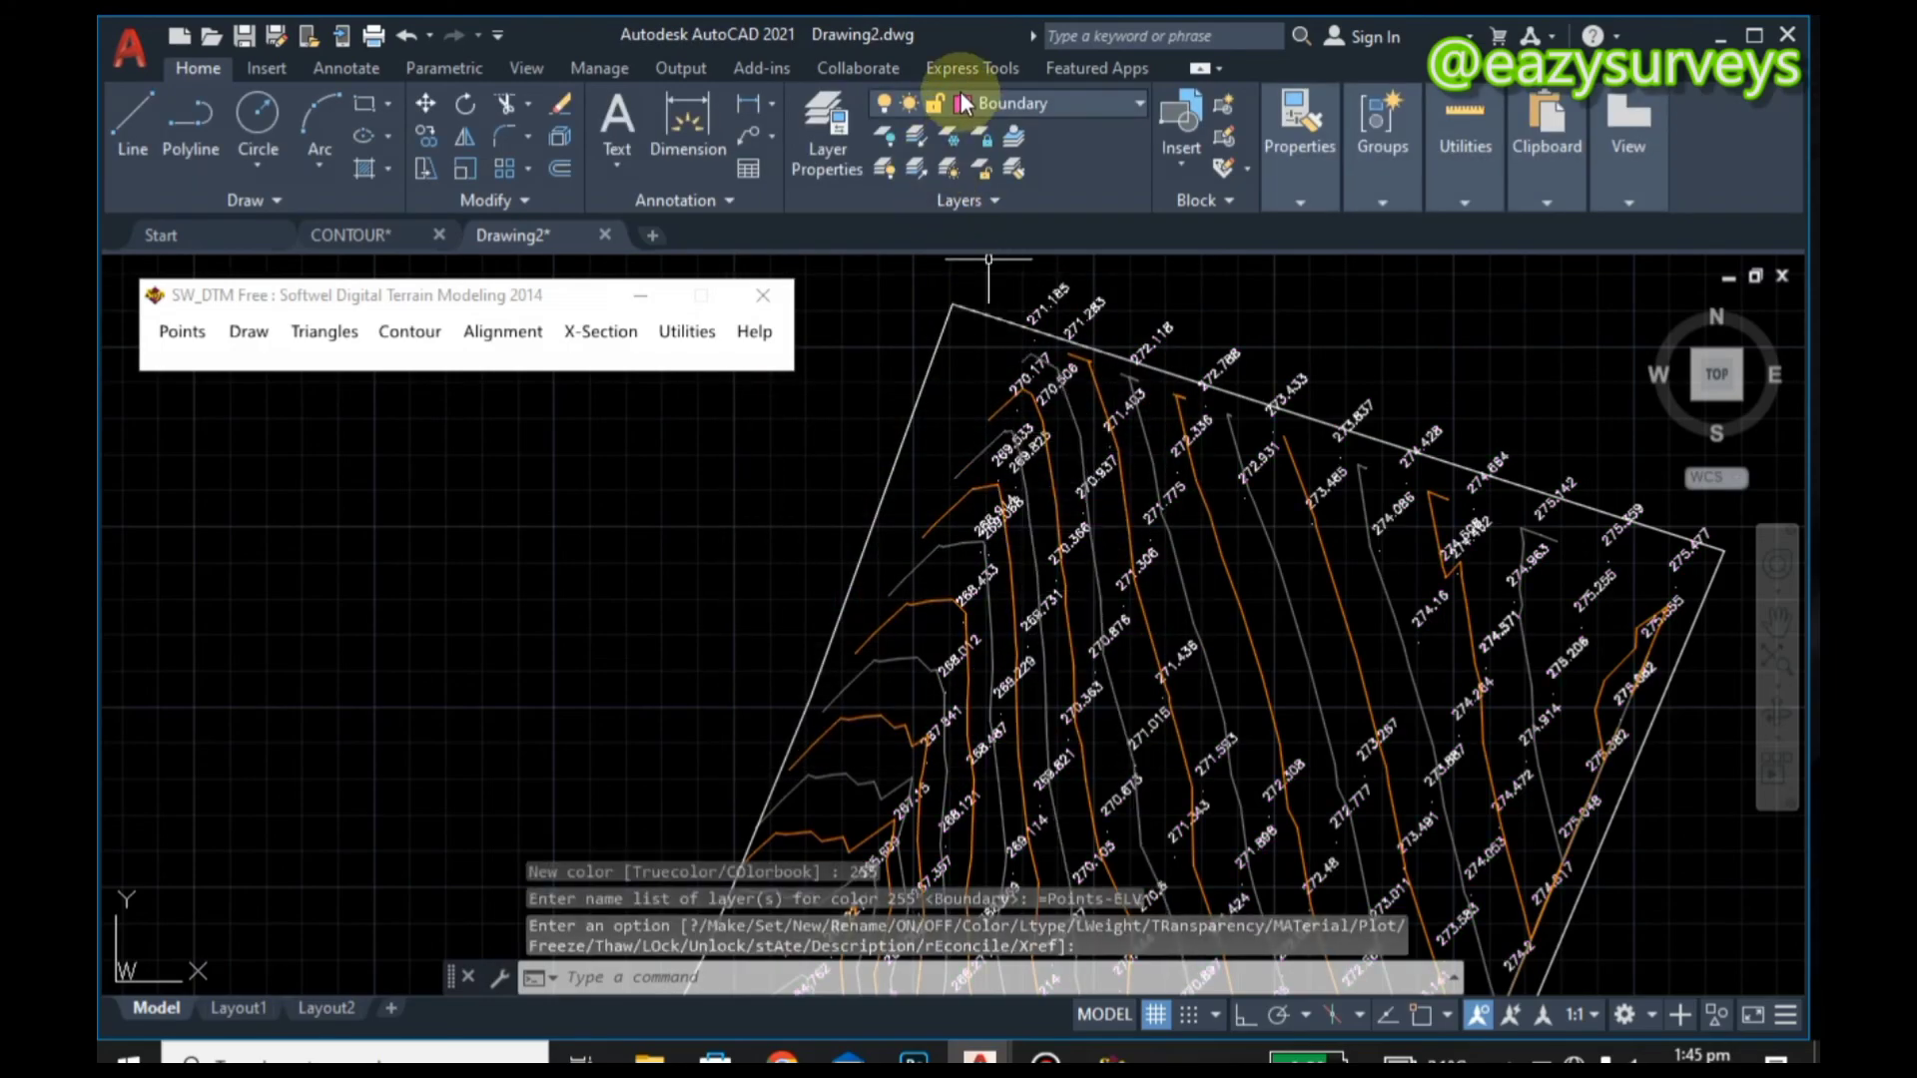
# Step: Set the Index_Contour layer's colour to dark orange, index 32
pyautogui.click(970, 100)
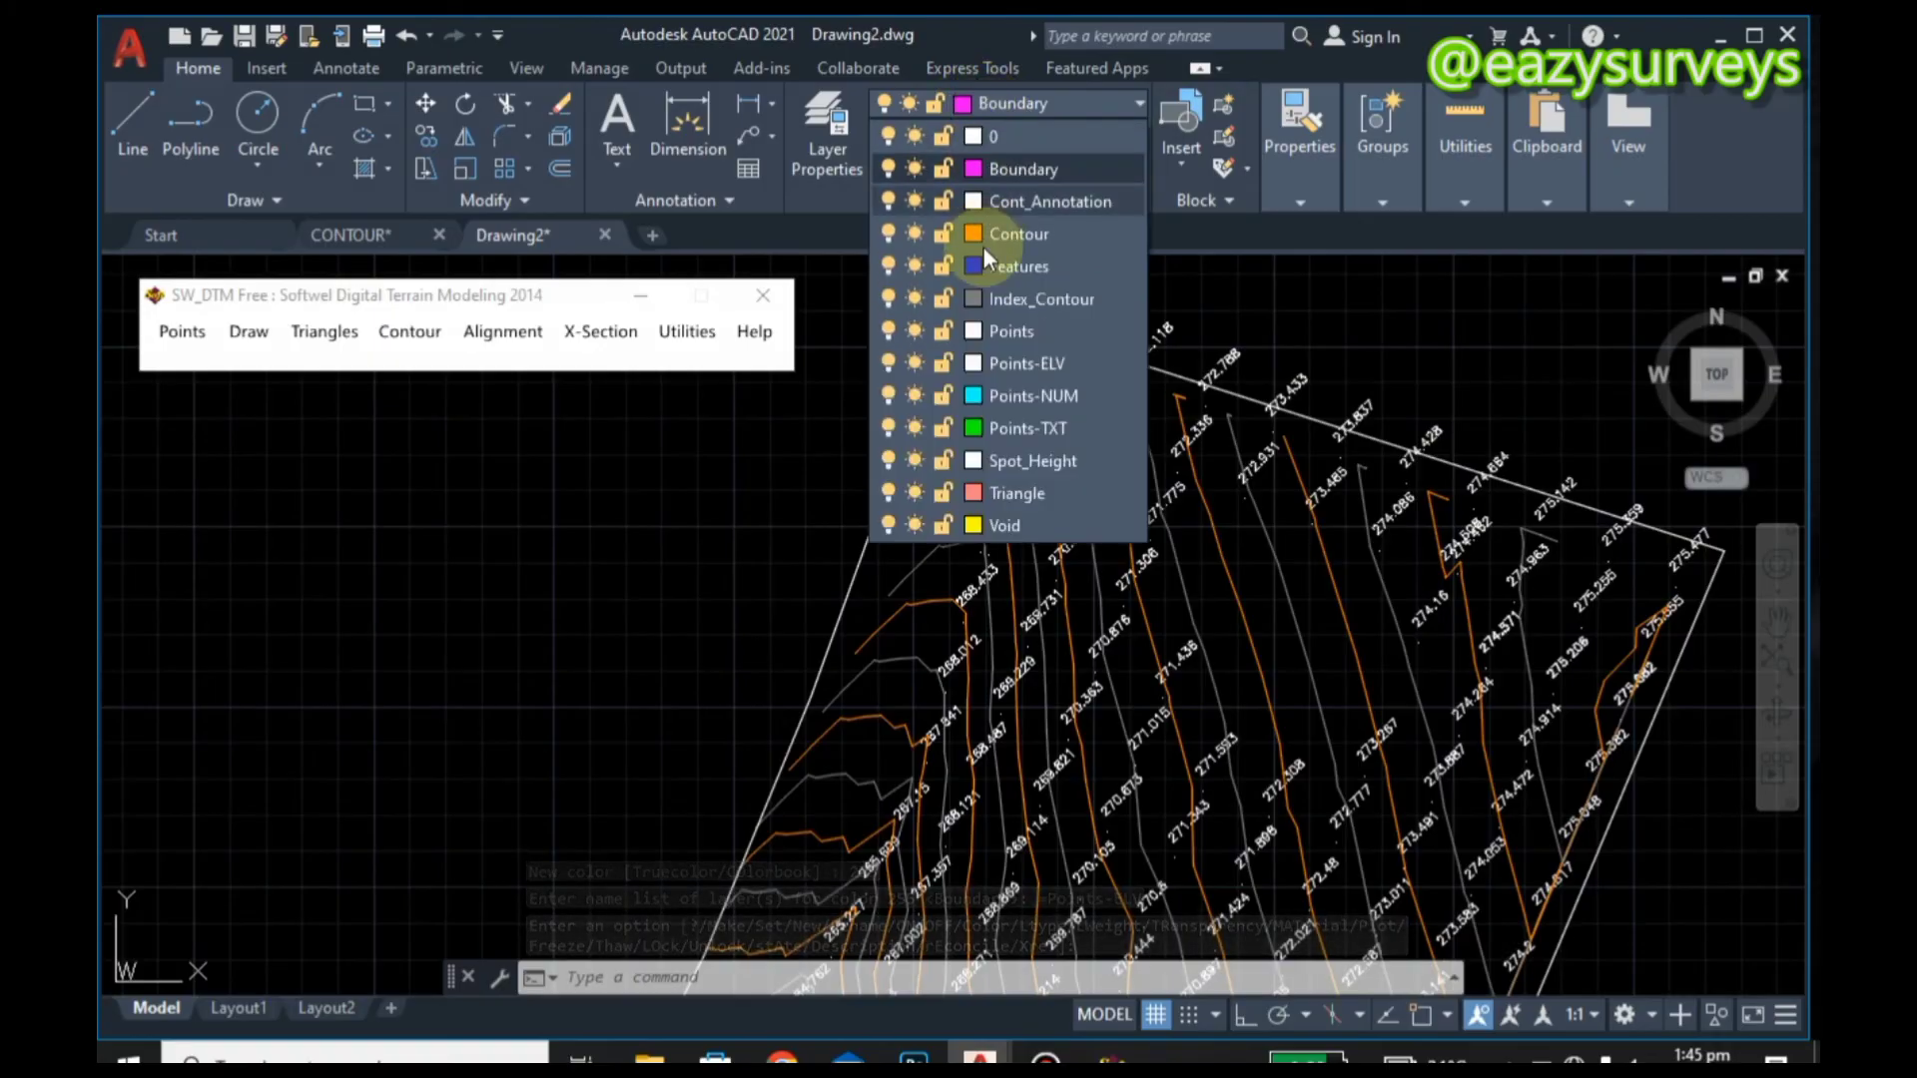
pyautogui.click(974, 299)
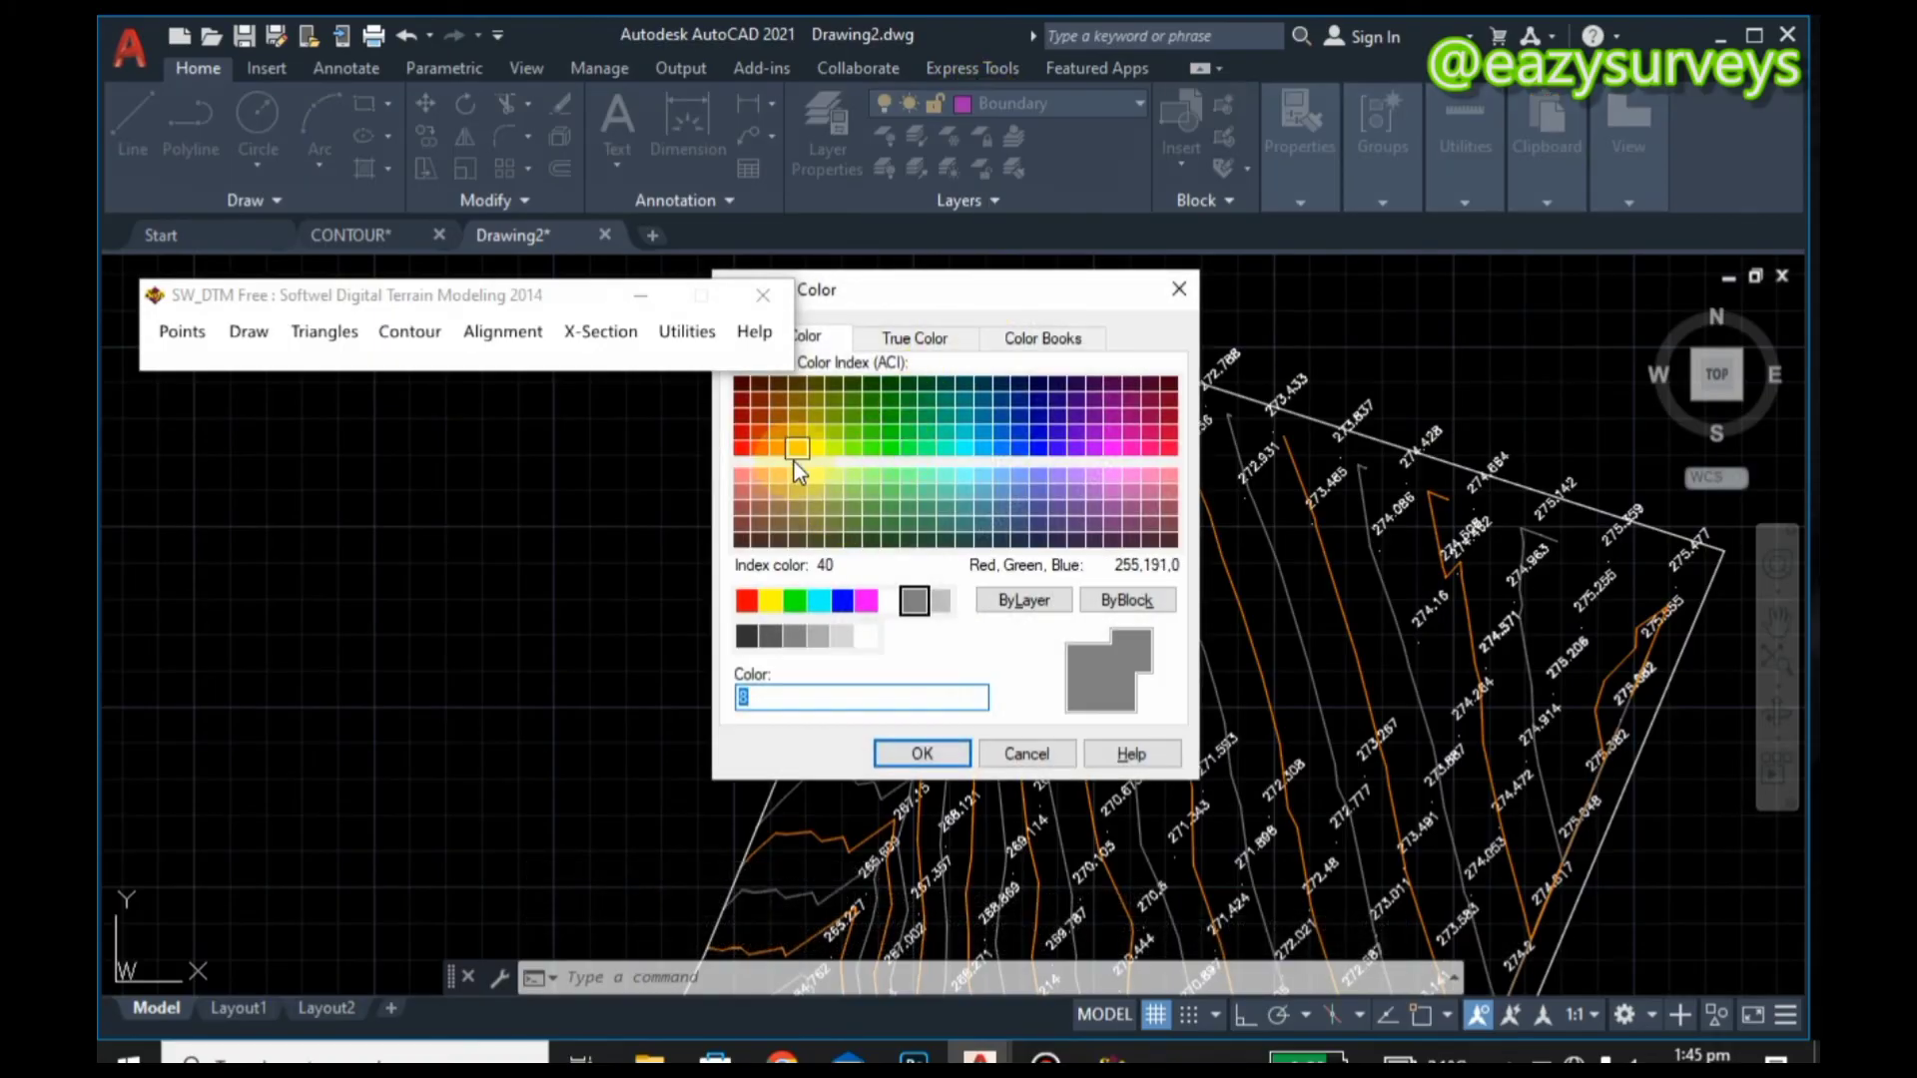
pyautogui.click(796, 449)
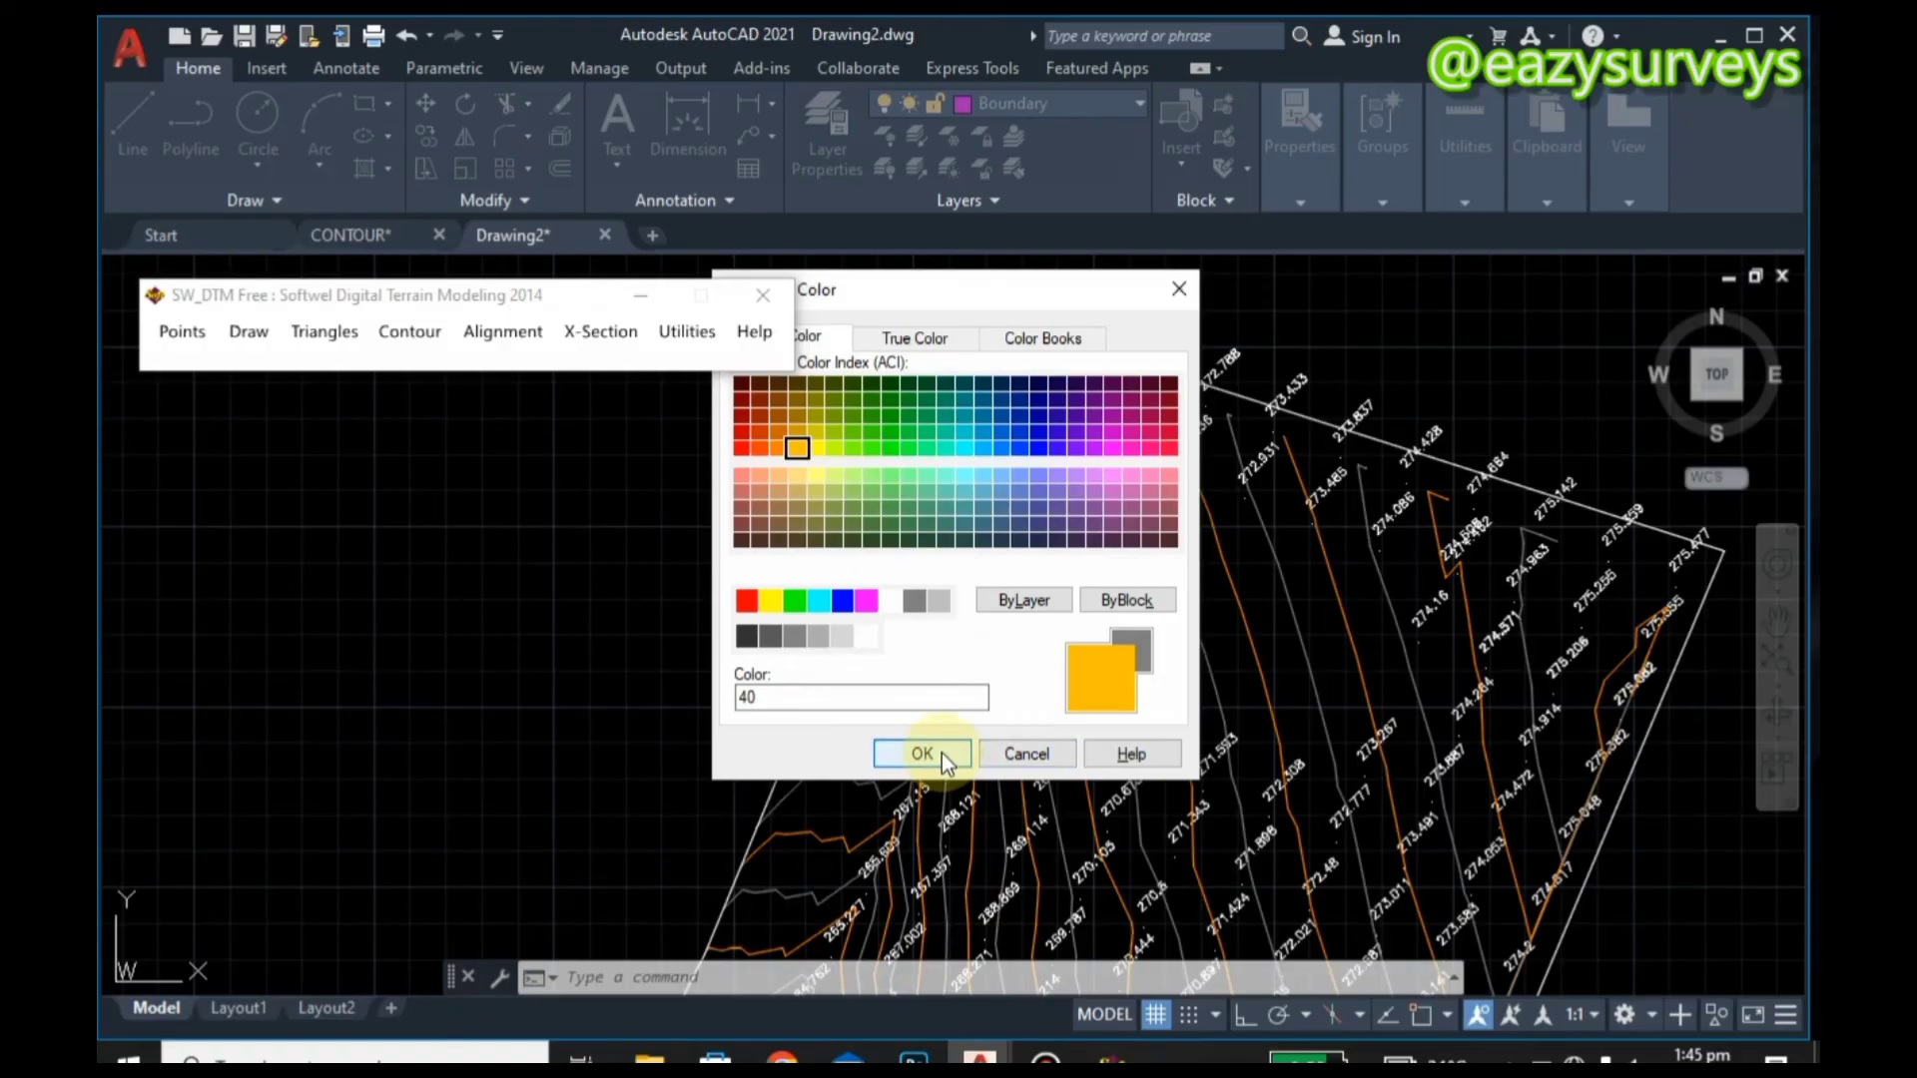
pyautogui.click(780, 435)
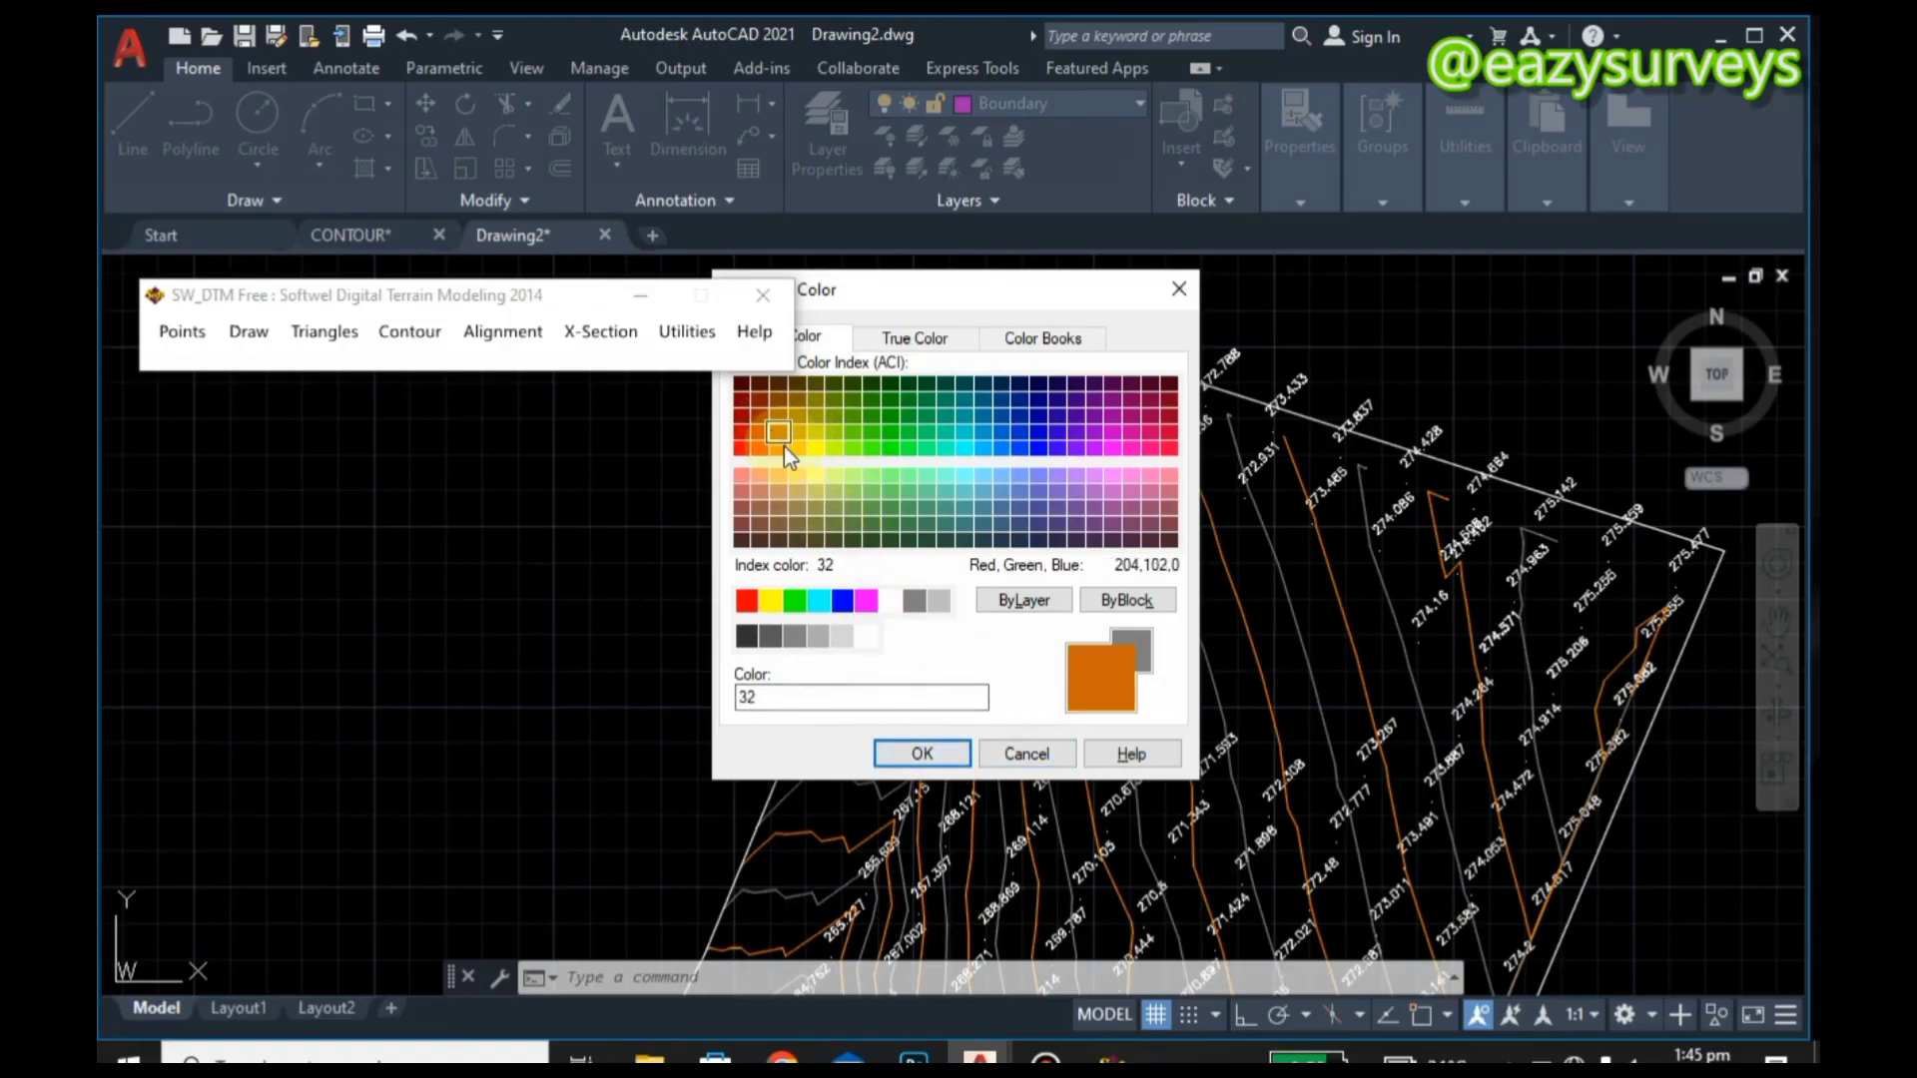
pyautogui.click(934, 755)
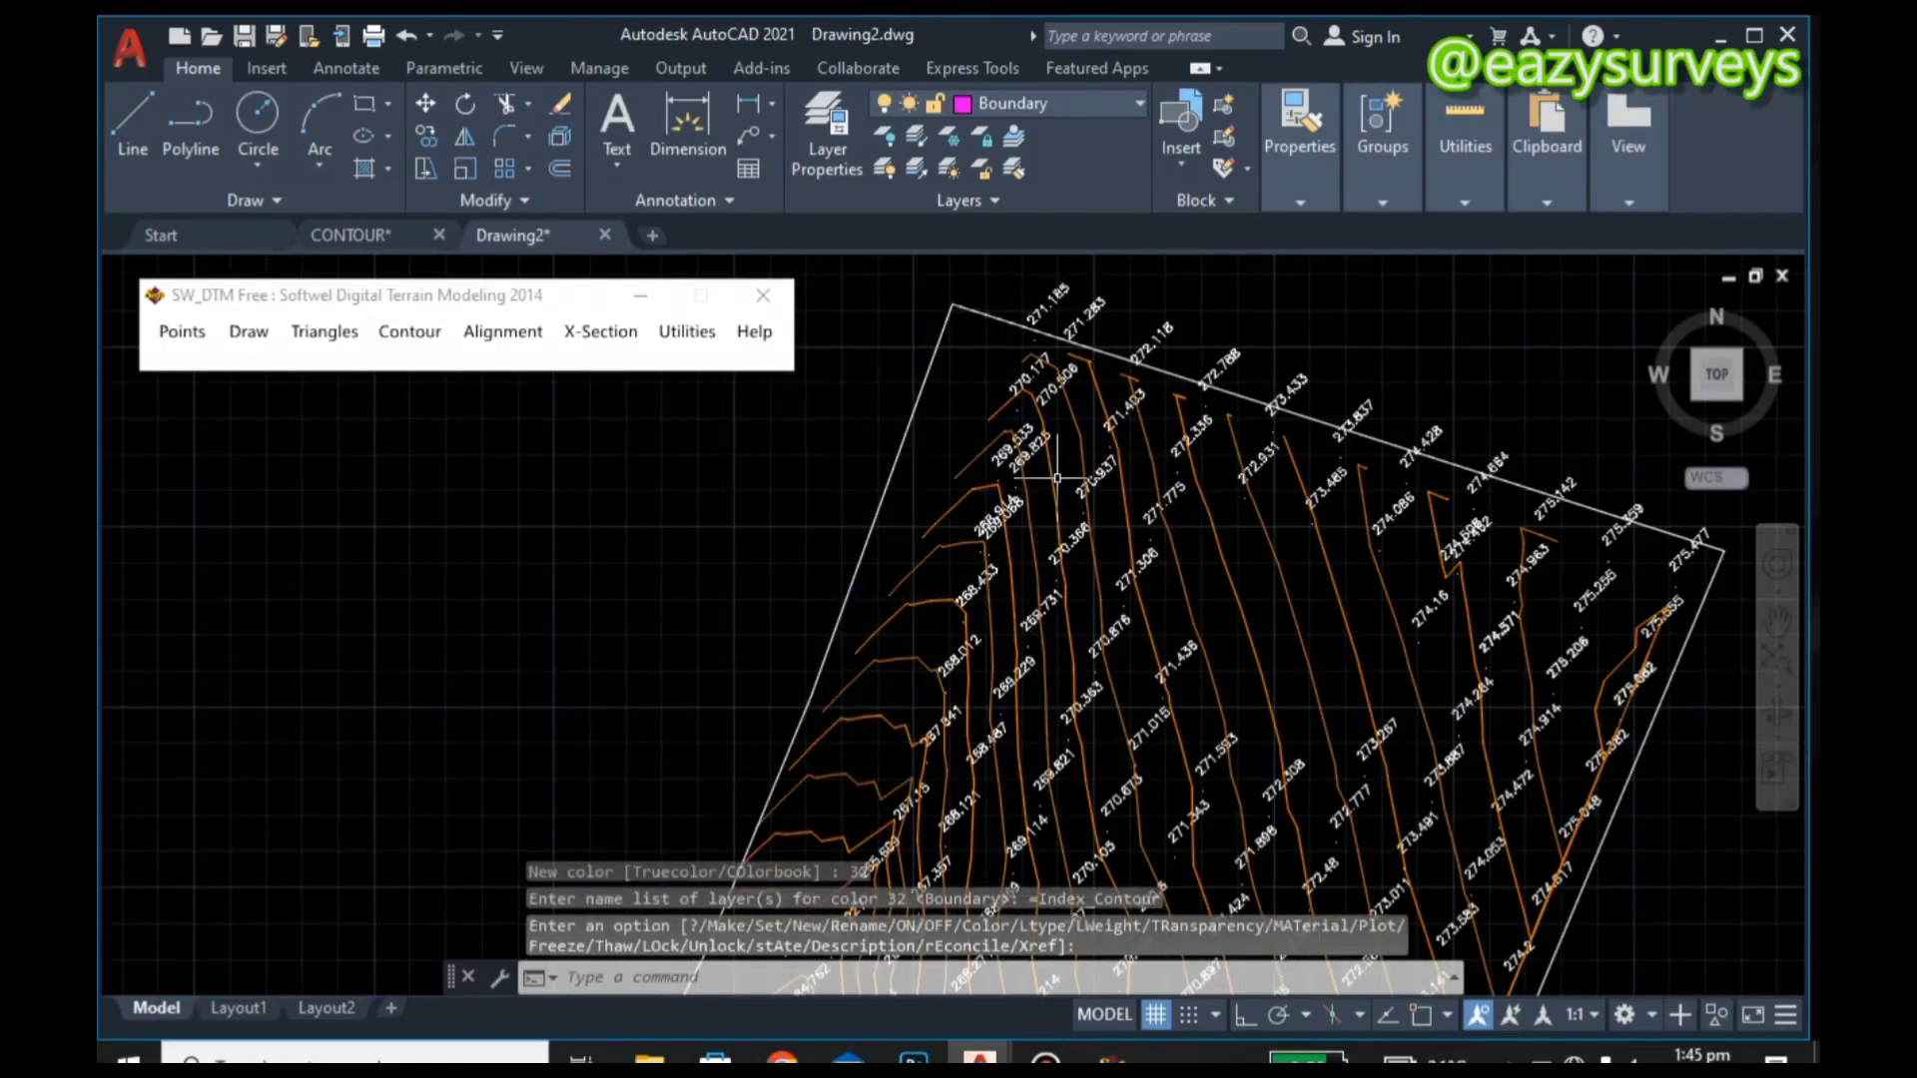
# Step: Erase the pasted boundary polyline around the trimmed contours
pyautogui.scroll(-5, 1057, 477)
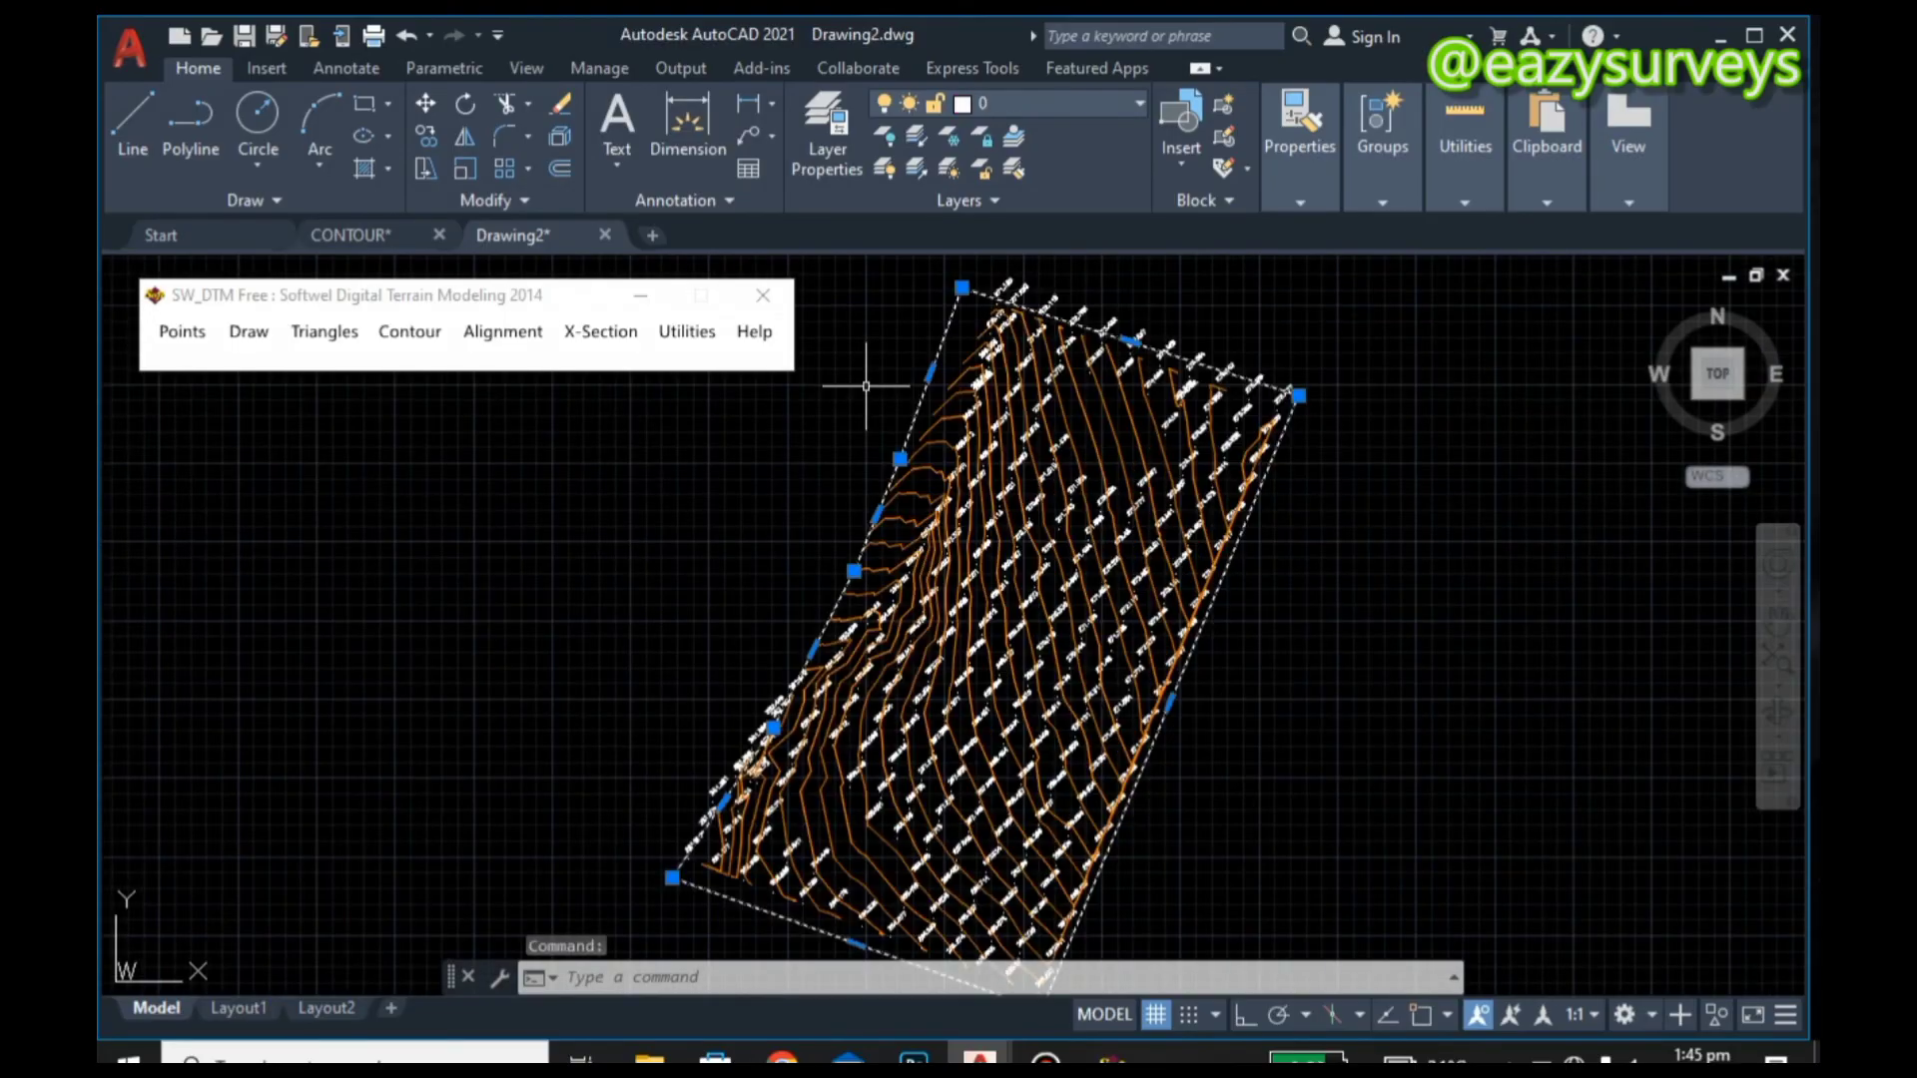
pyautogui.press('Delete')
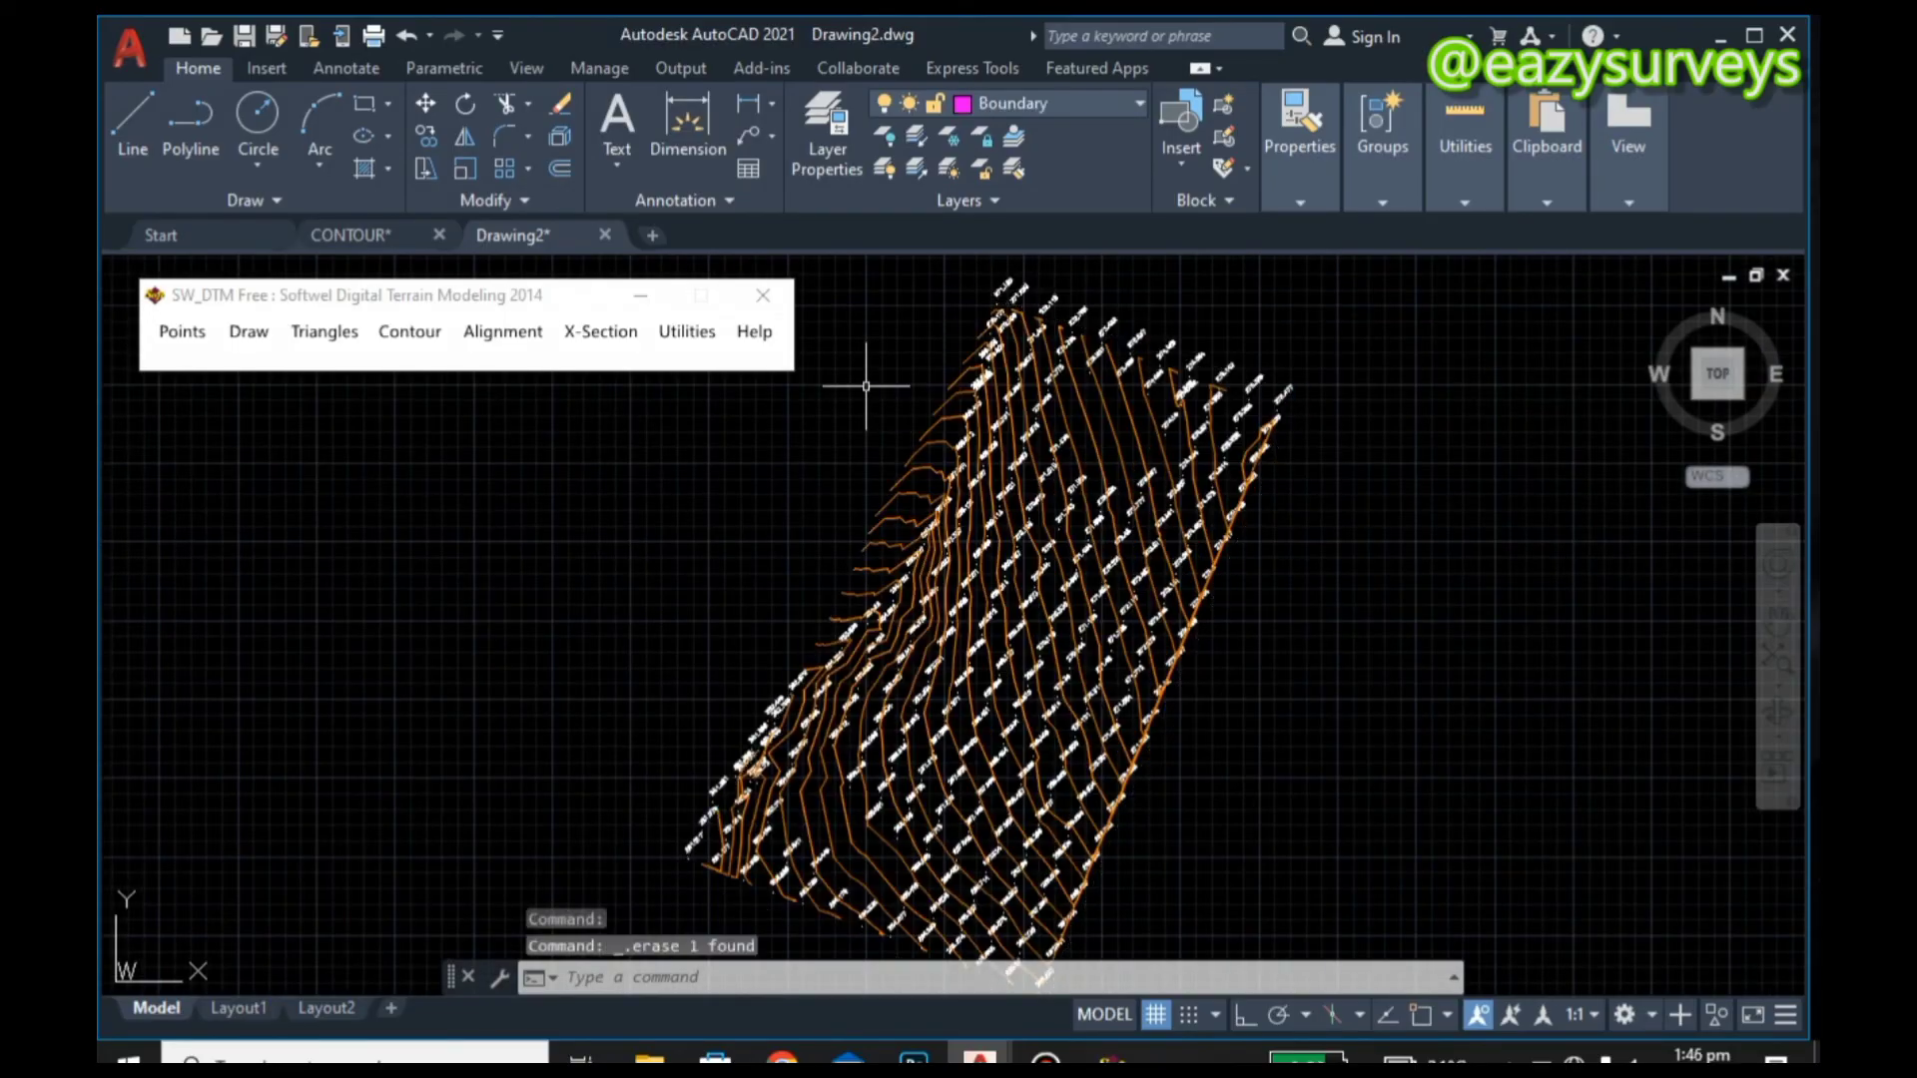
pyautogui.scroll(5, 1130, 800)
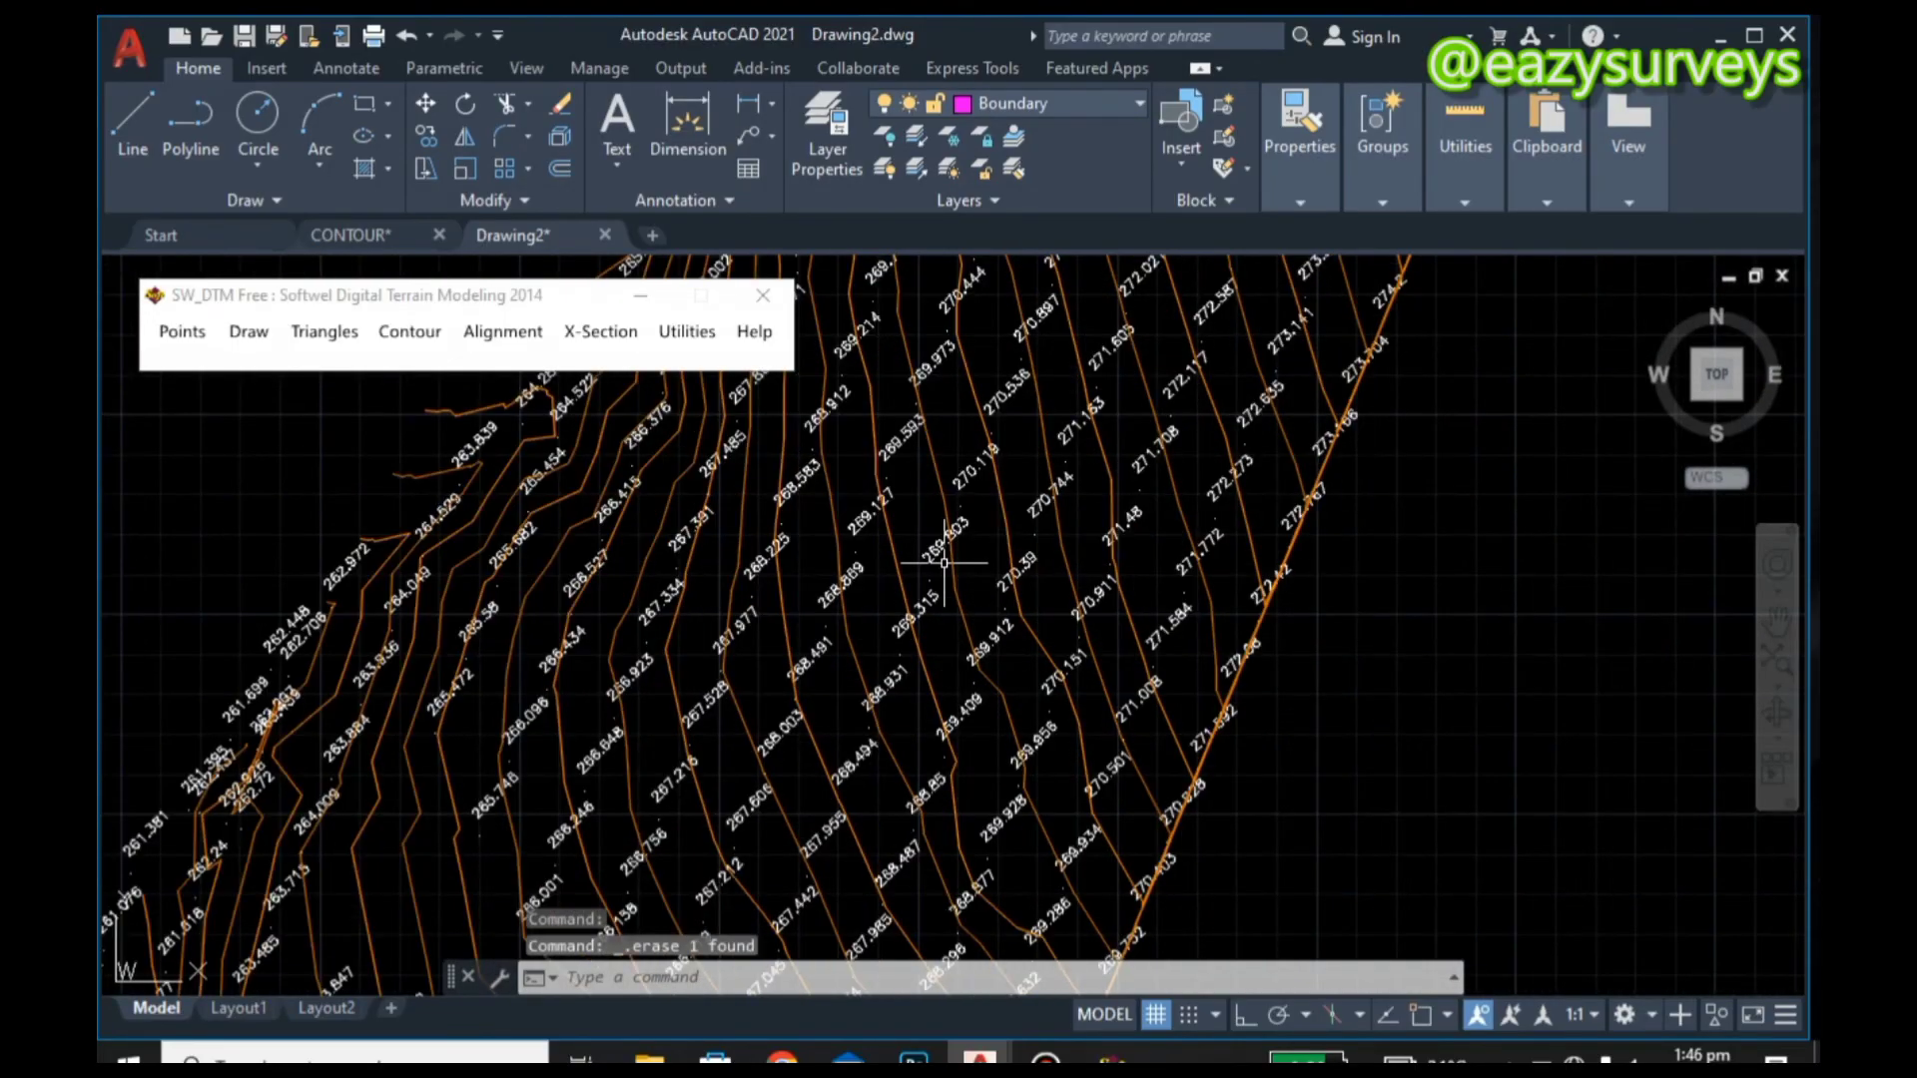
pyautogui.moveTo(943, 562); pyautogui.dragTo(983, 580, button='middle')
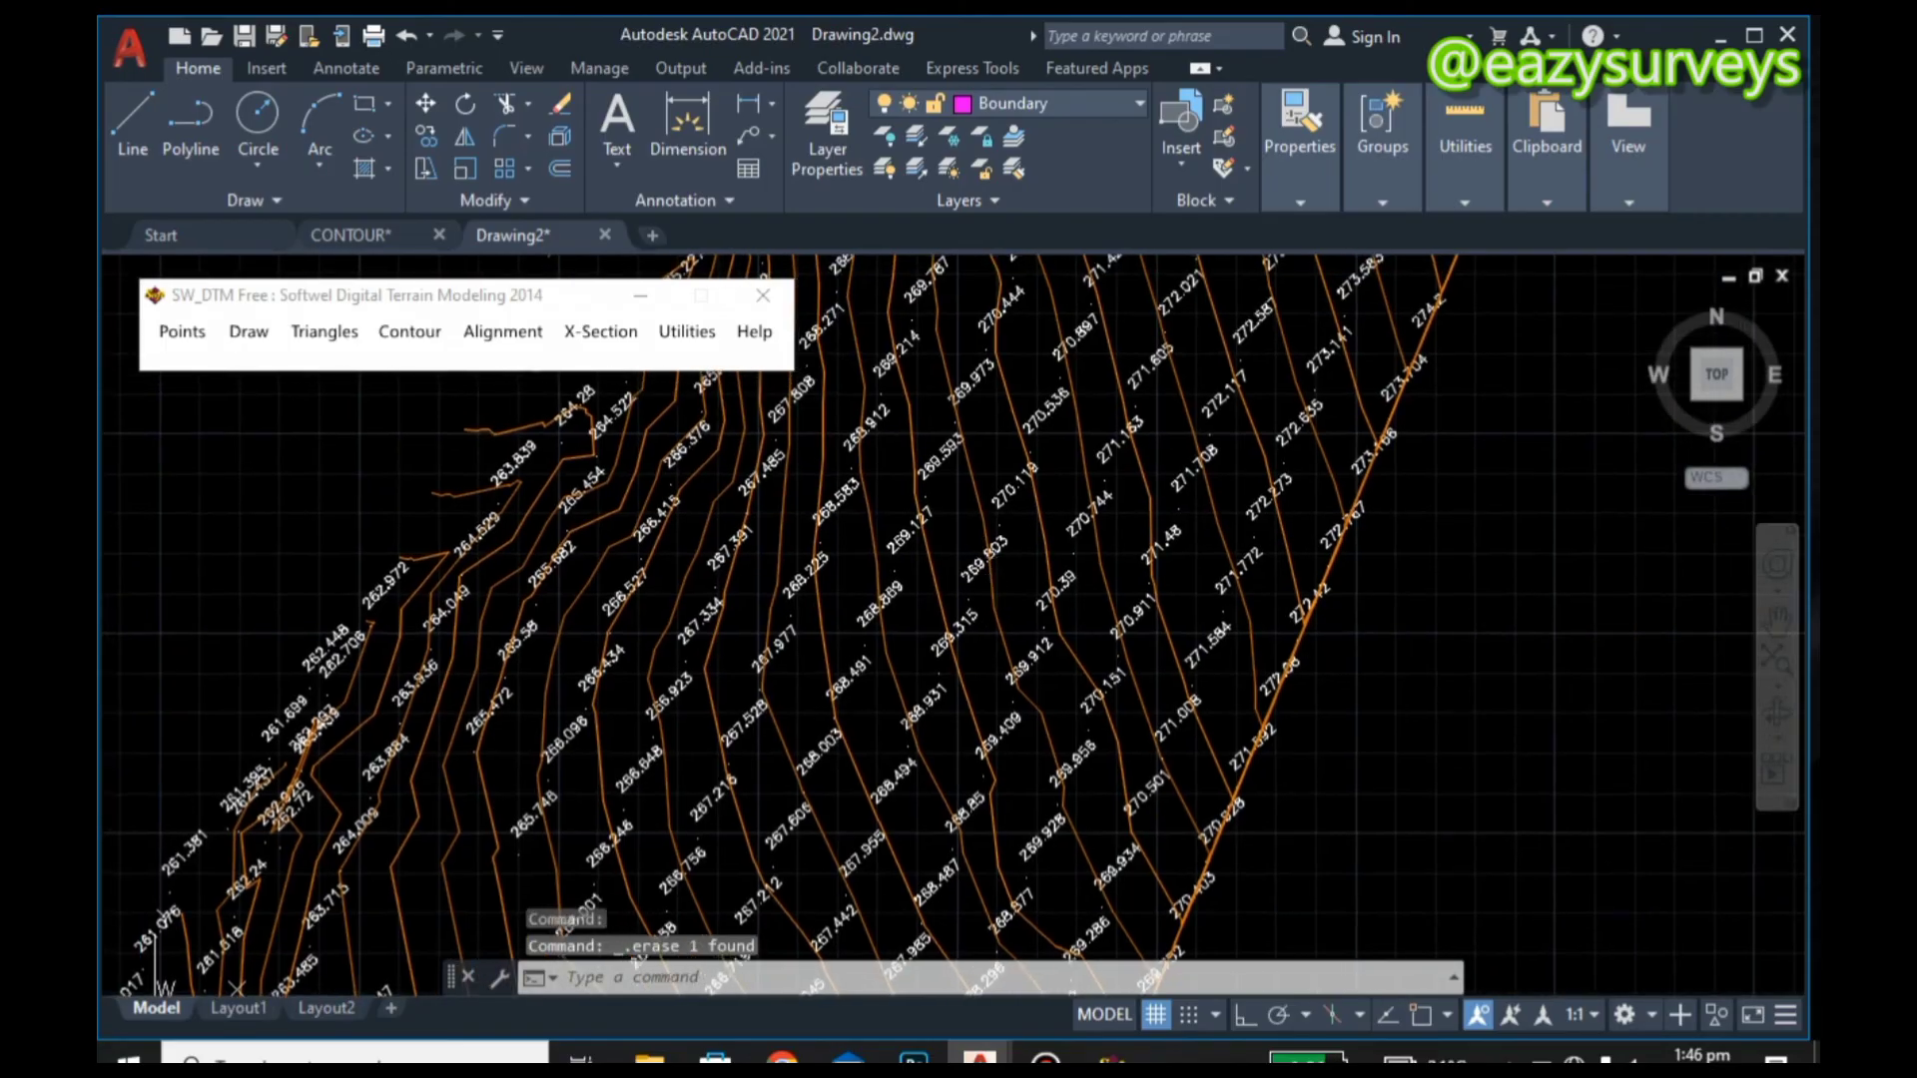
# Step: Turn off the grid display and review the contours against the spot height labels
pyautogui.click(1159, 1019)
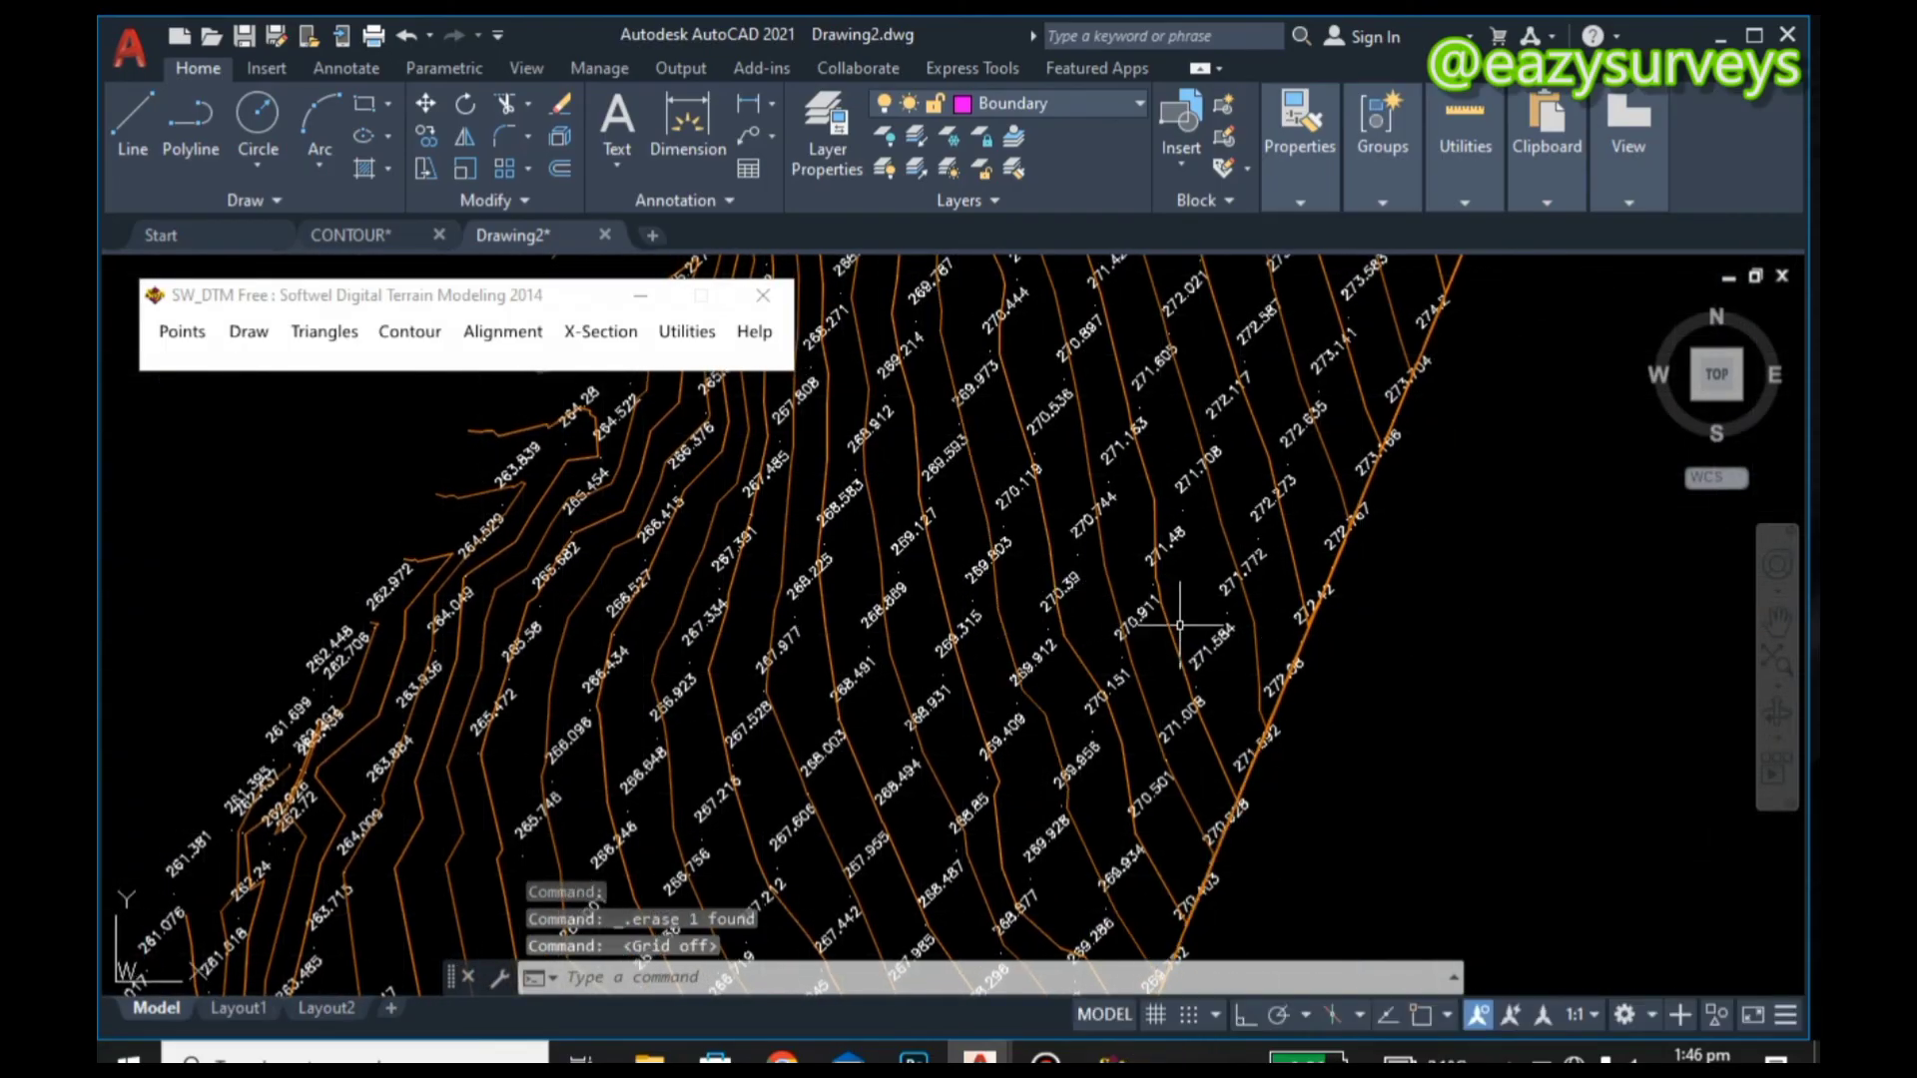
pyautogui.scroll(-3, 1182, 630)
pyautogui.scroll(3, 1086, 526)
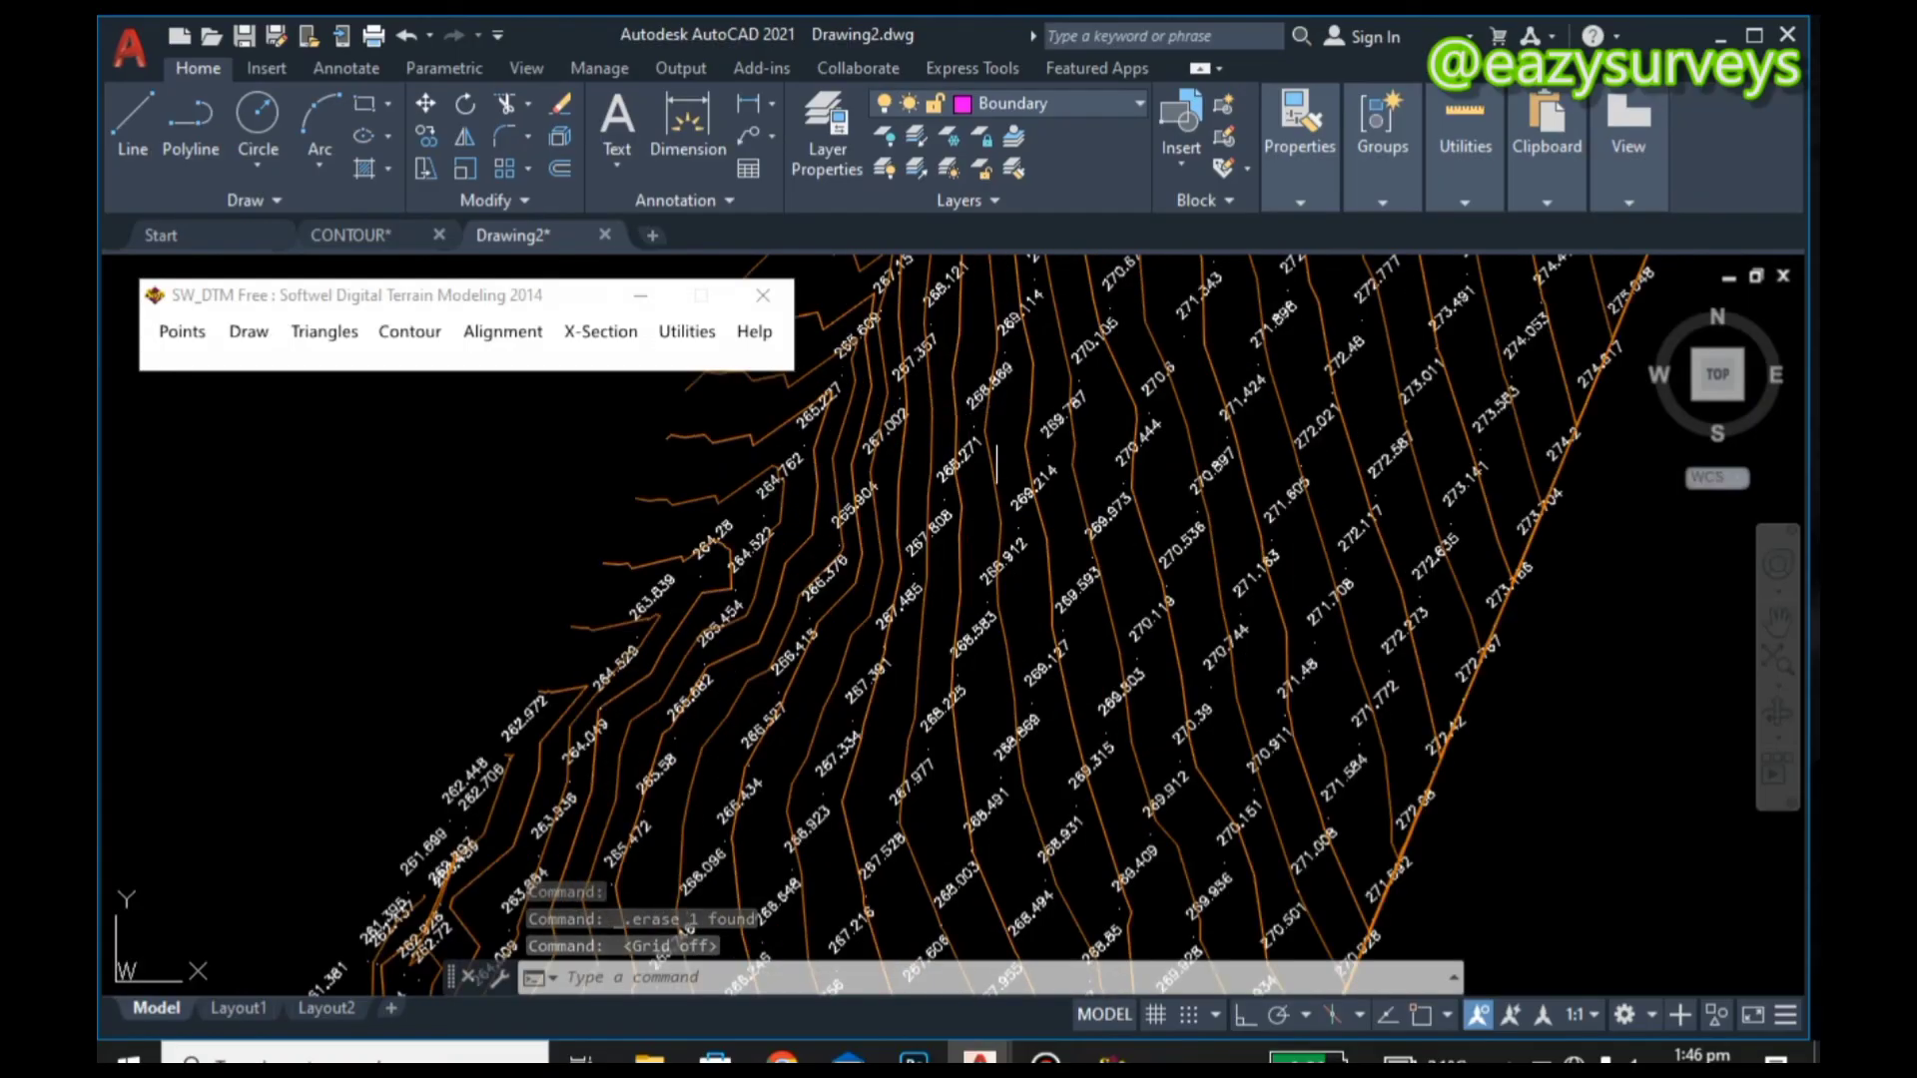
pyautogui.scroll(2, 1095, 475)
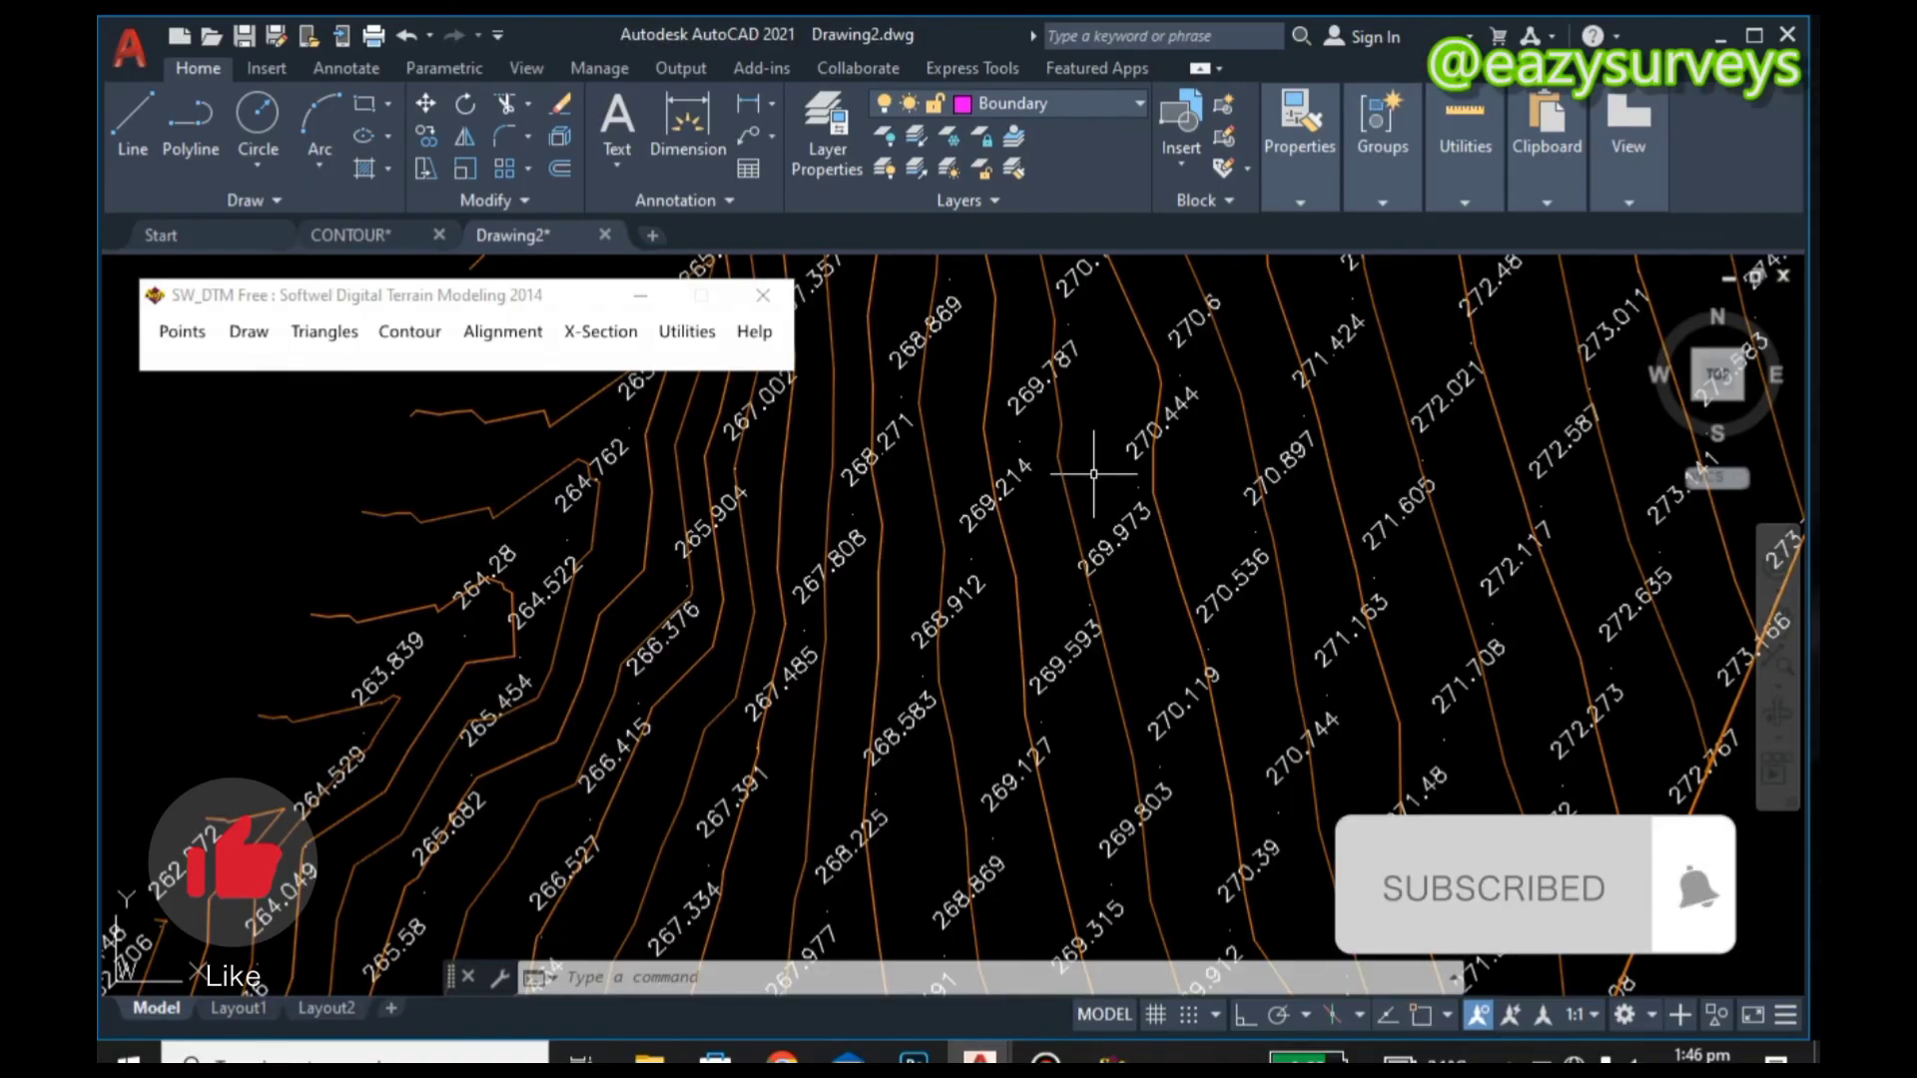
pyautogui.scroll(-2, 1094, 475)
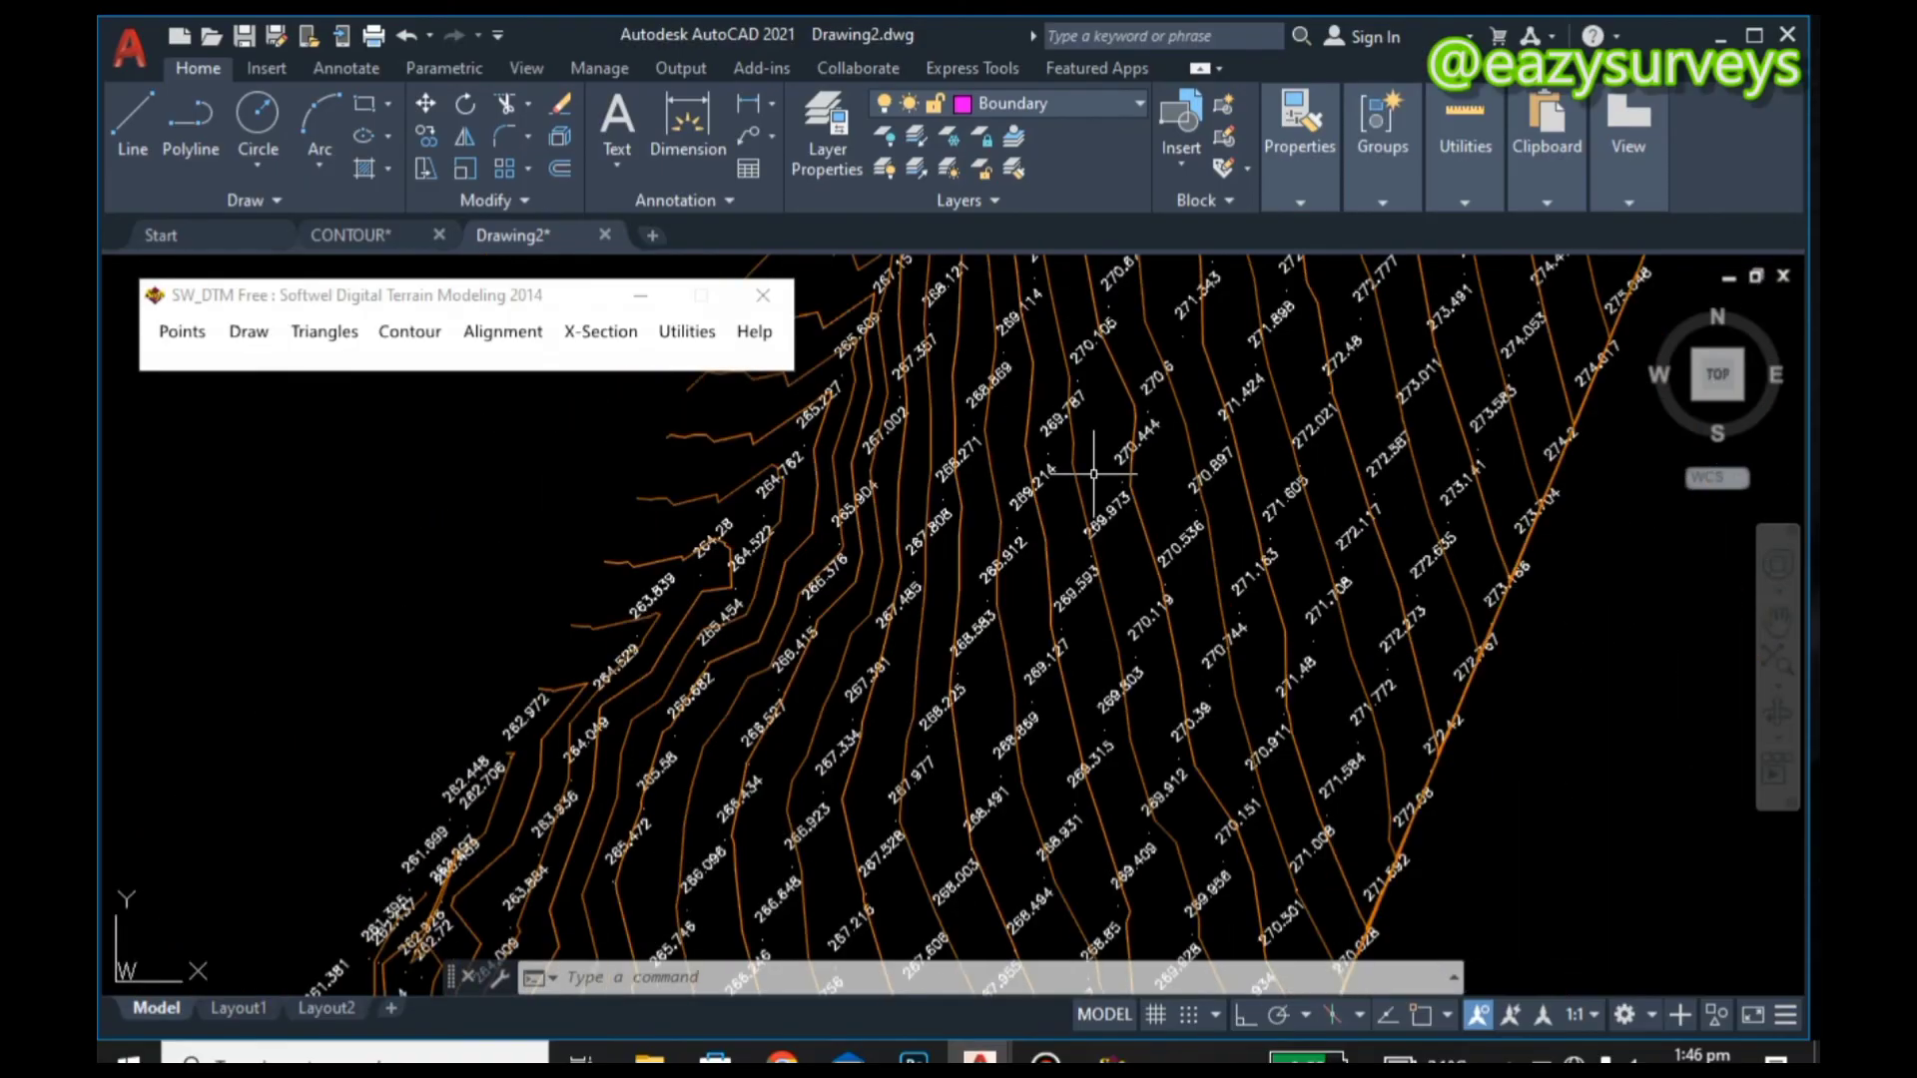
pyautogui.scroll(4, 1094, 474)
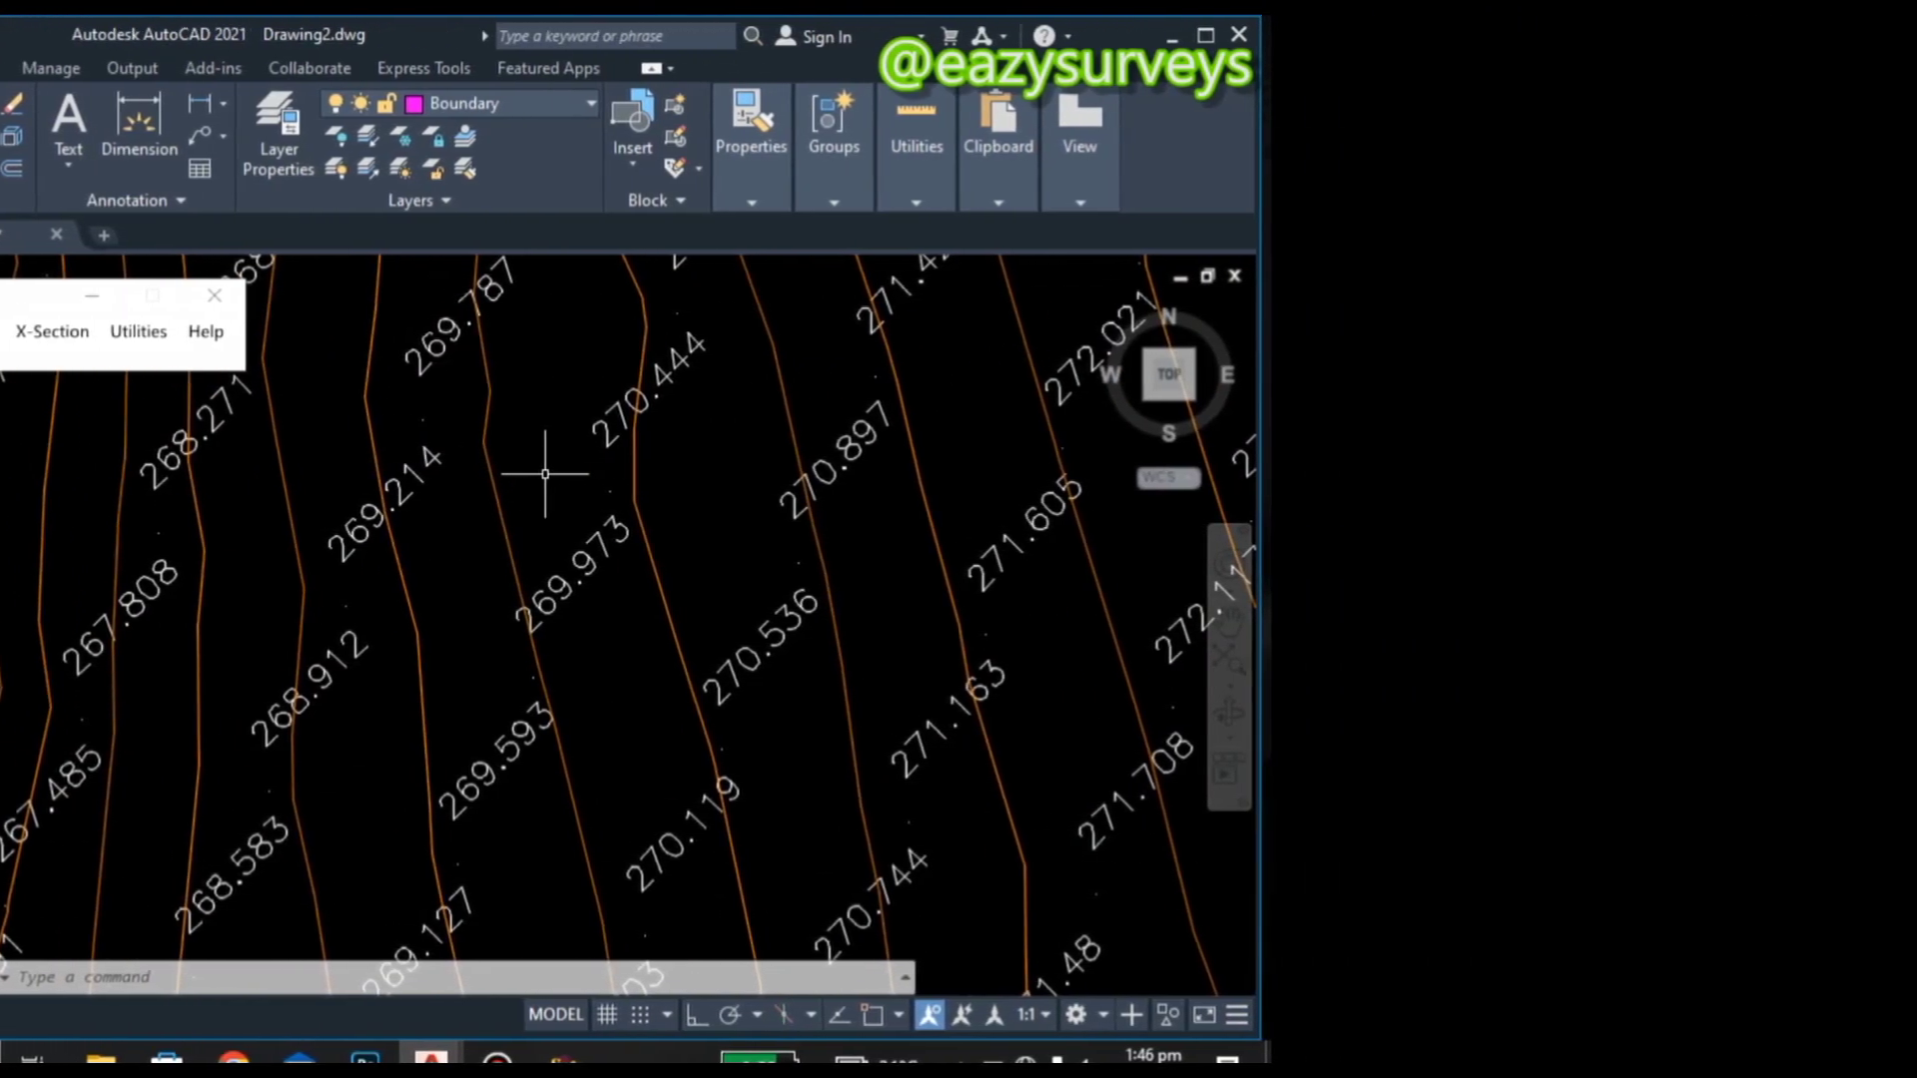